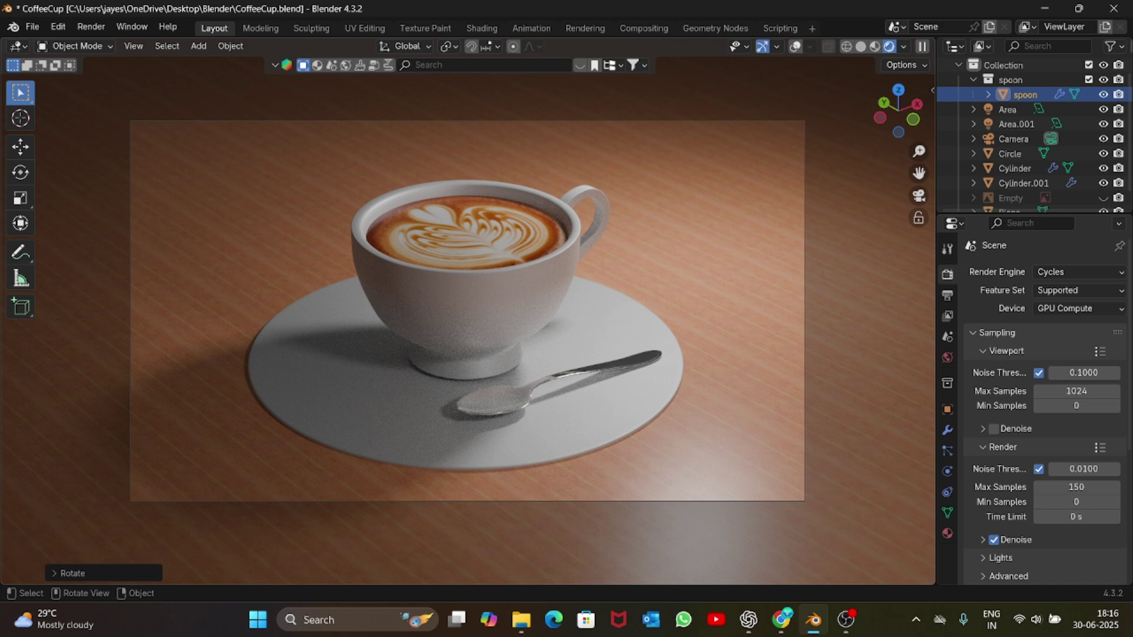
drag(899, 111, 933, 102)
scroll(468, 313, up, 6)
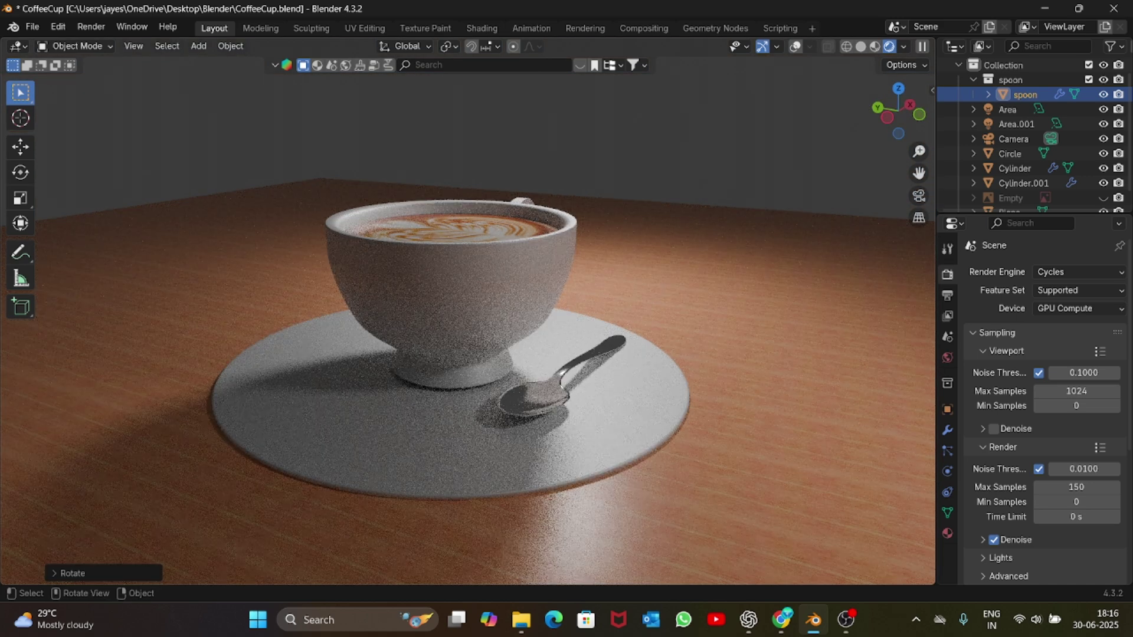
key(KP_0)
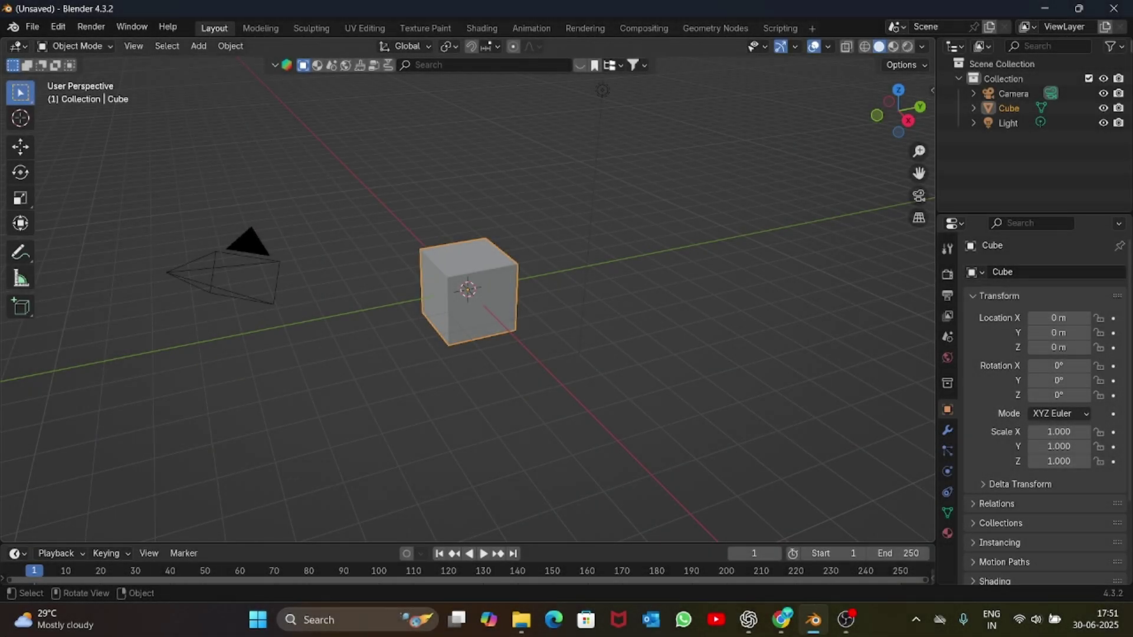
- Delete all default objects from the scene and add the cup blueprint image from the Desktop folder as a reference image
key(a)
key(Delete)
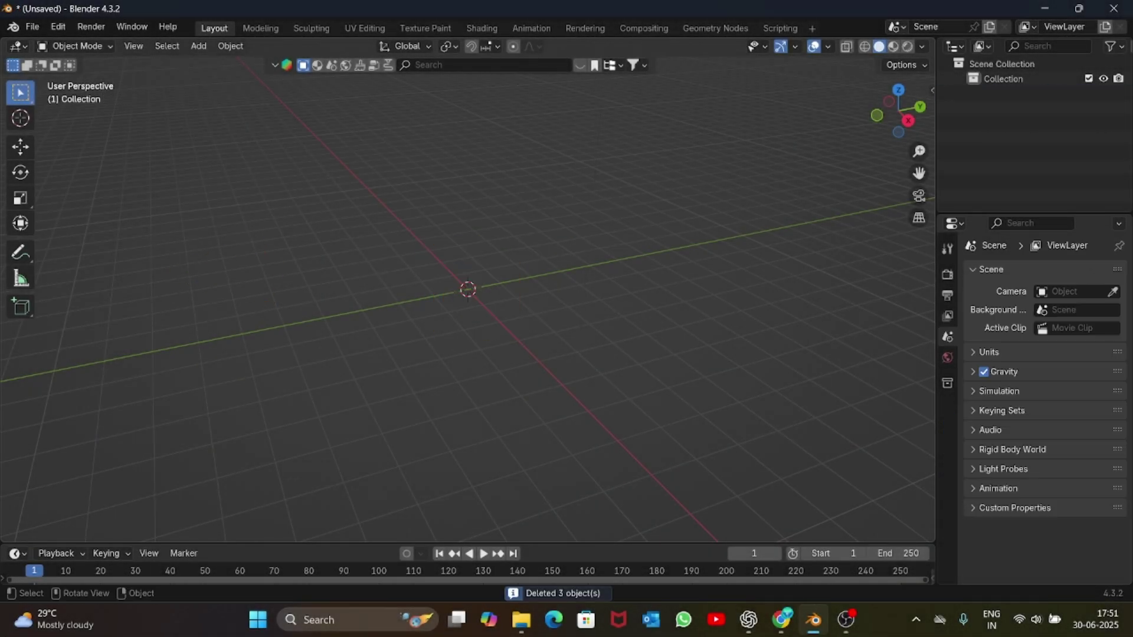
key(shift+a)
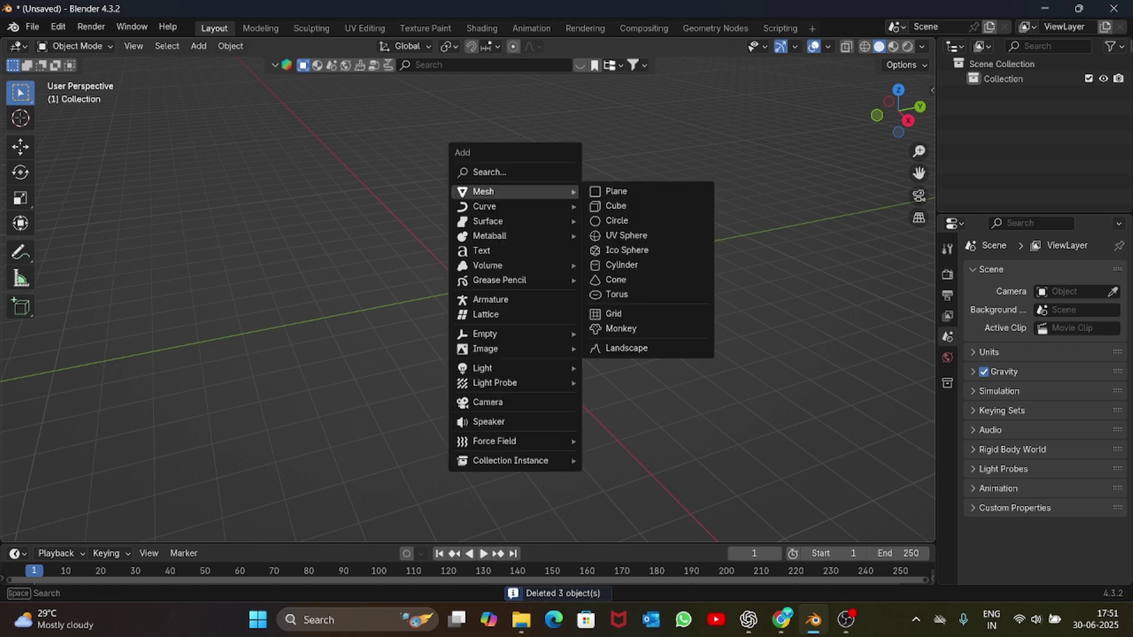
mouse_move(500, 334)
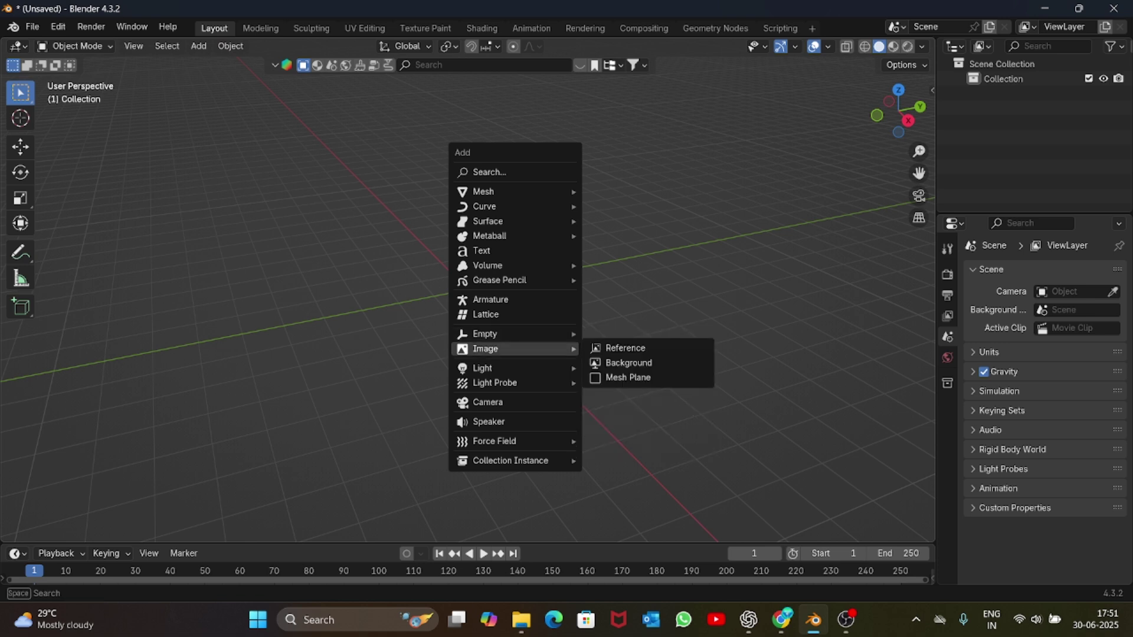
click(618, 346)
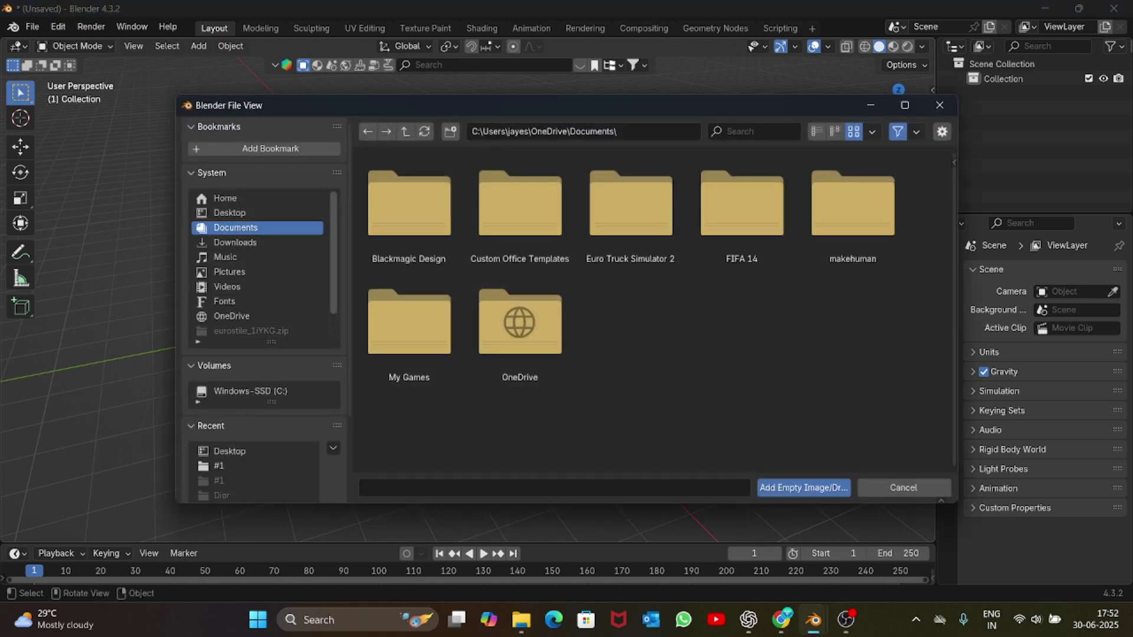
click(236, 213)
click(741, 319)
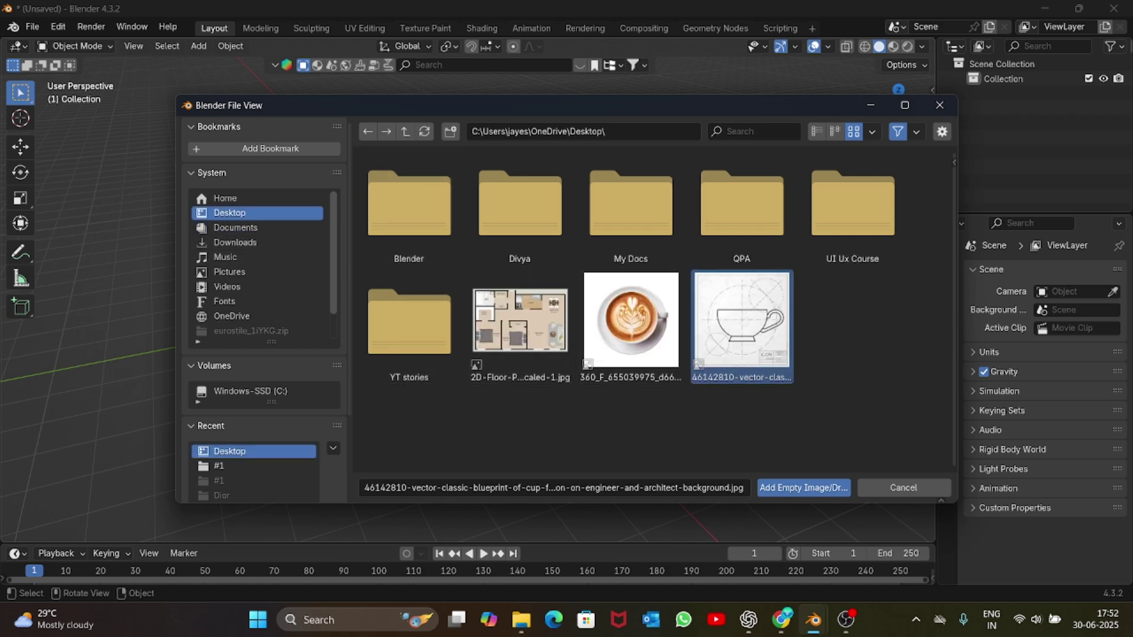
click(804, 487)
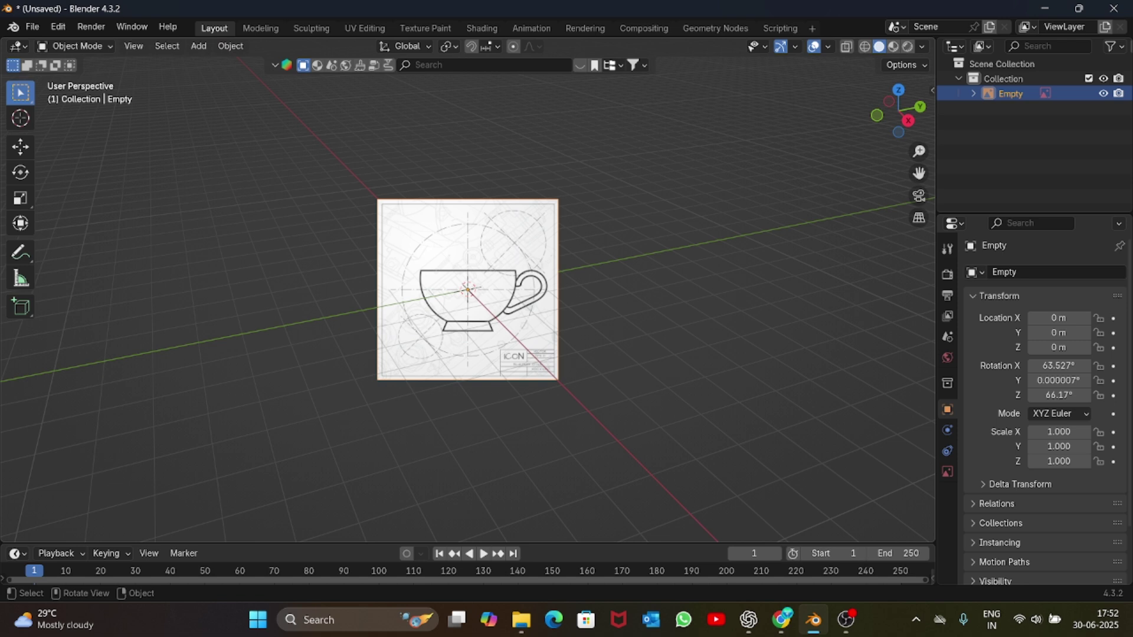
- Reset the reference image's rotation to 0° on the X, Y and Z axes
key(n)
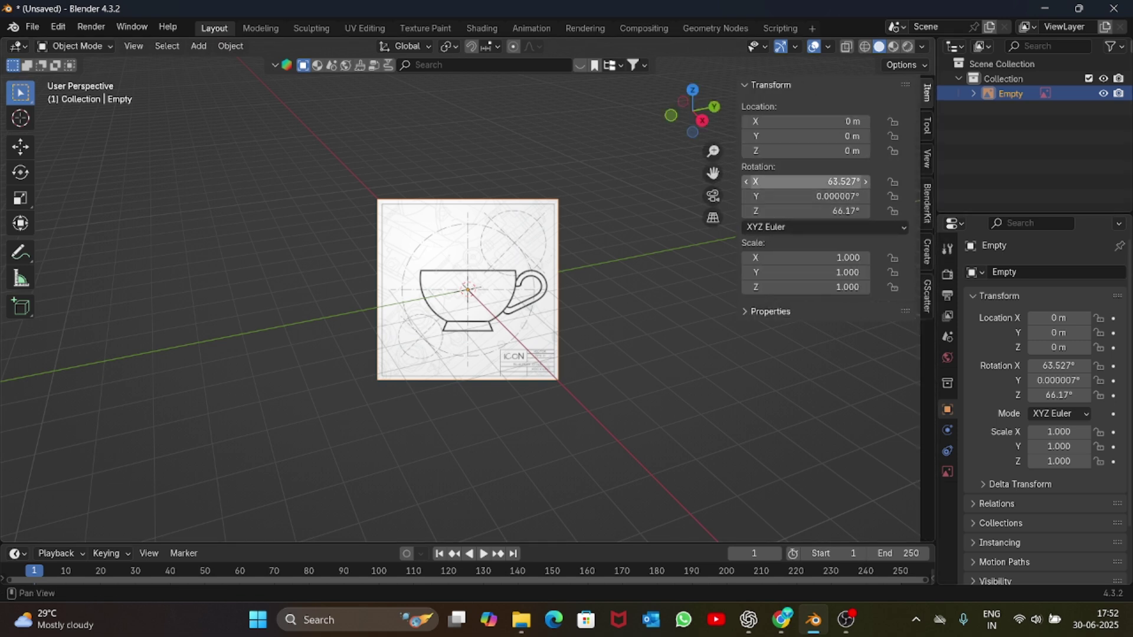
click(805, 181)
text(0)
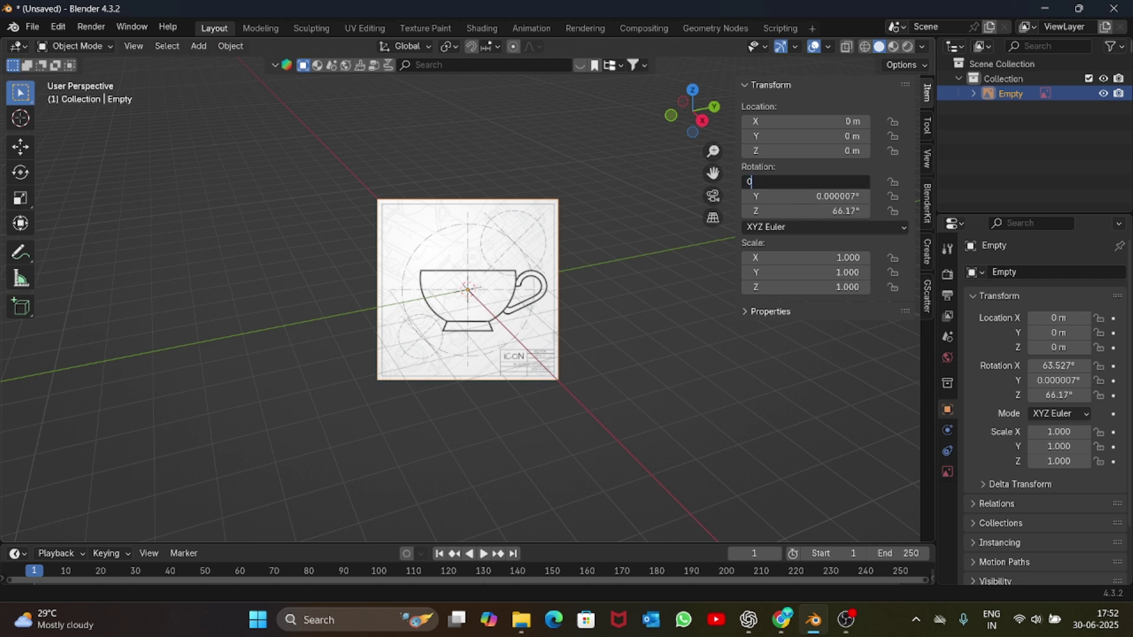
key(Return)
click(805, 196)
text(0)
key(Return)
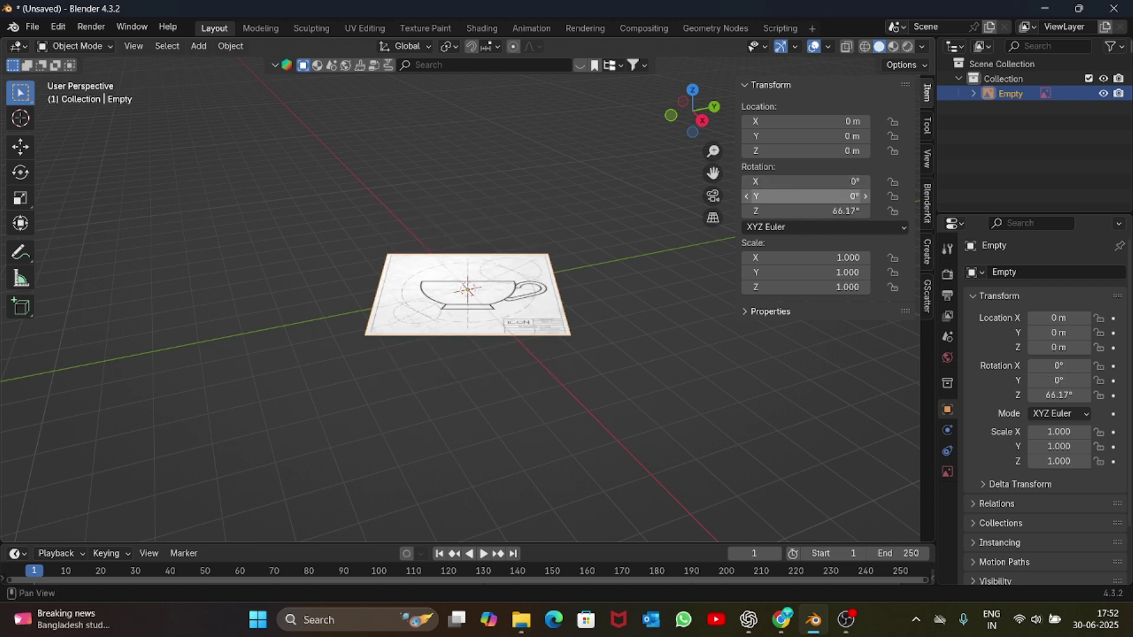
click(805, 212)
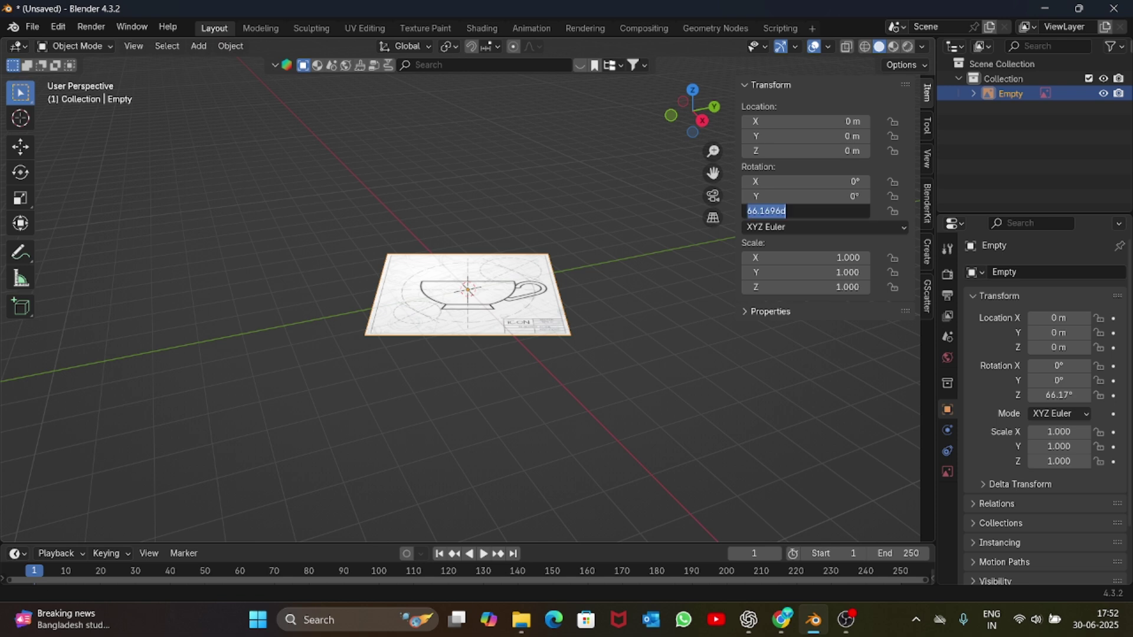
text(0)
key(Return)
- Rotate the cup reference image 90° about the X axis so it stands upright
click(331, 360)
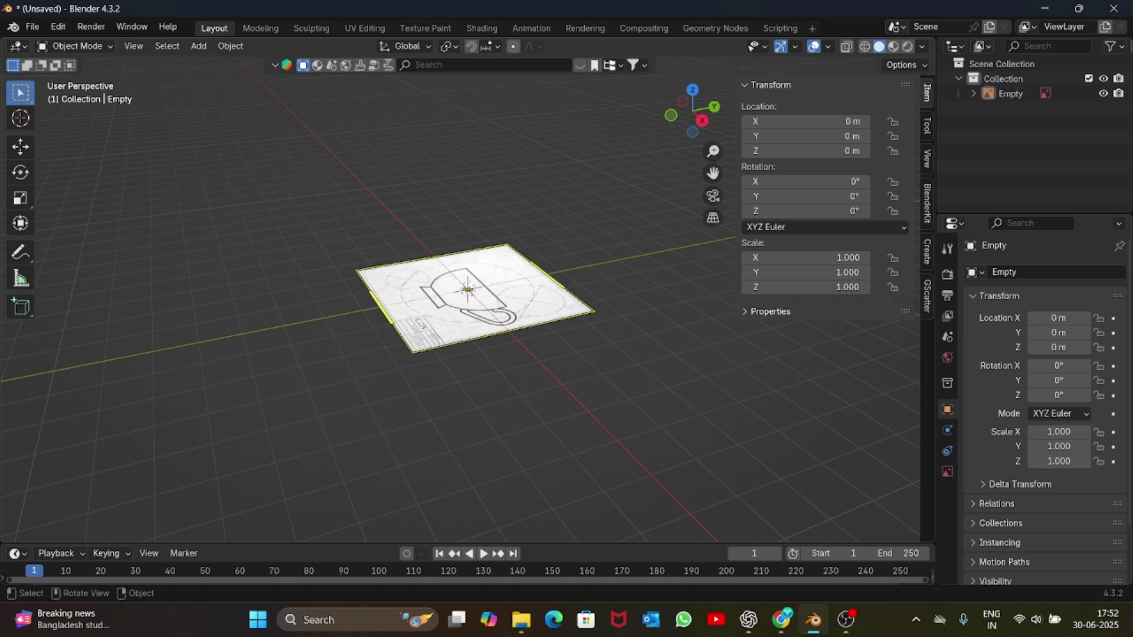
click(413, 307)
key(r)
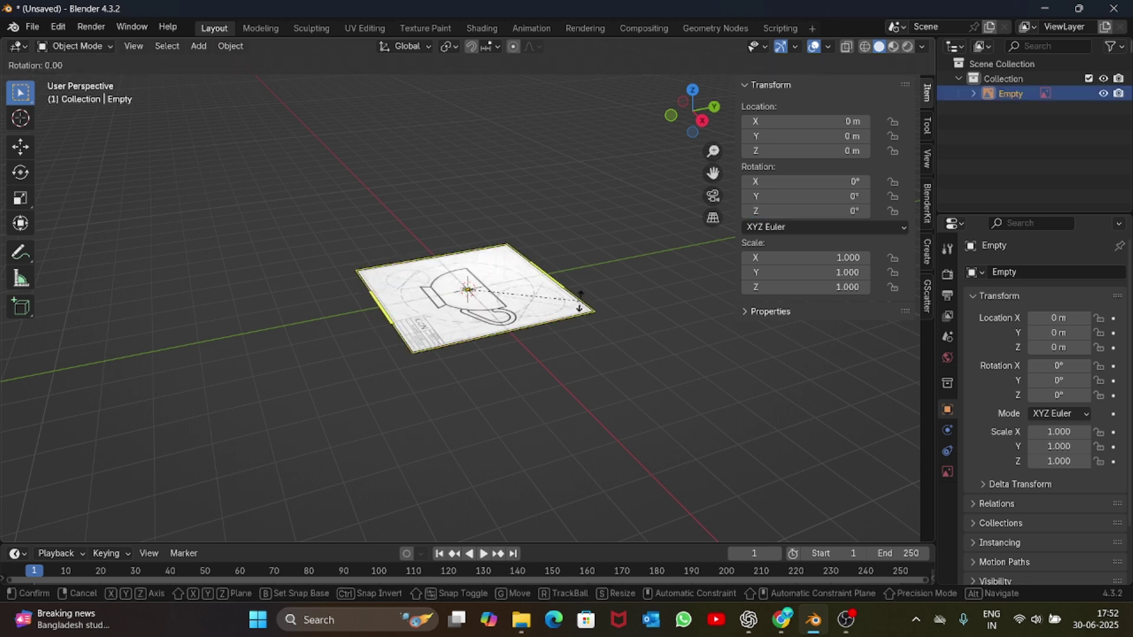
text(x)
text(90)
key(Return)
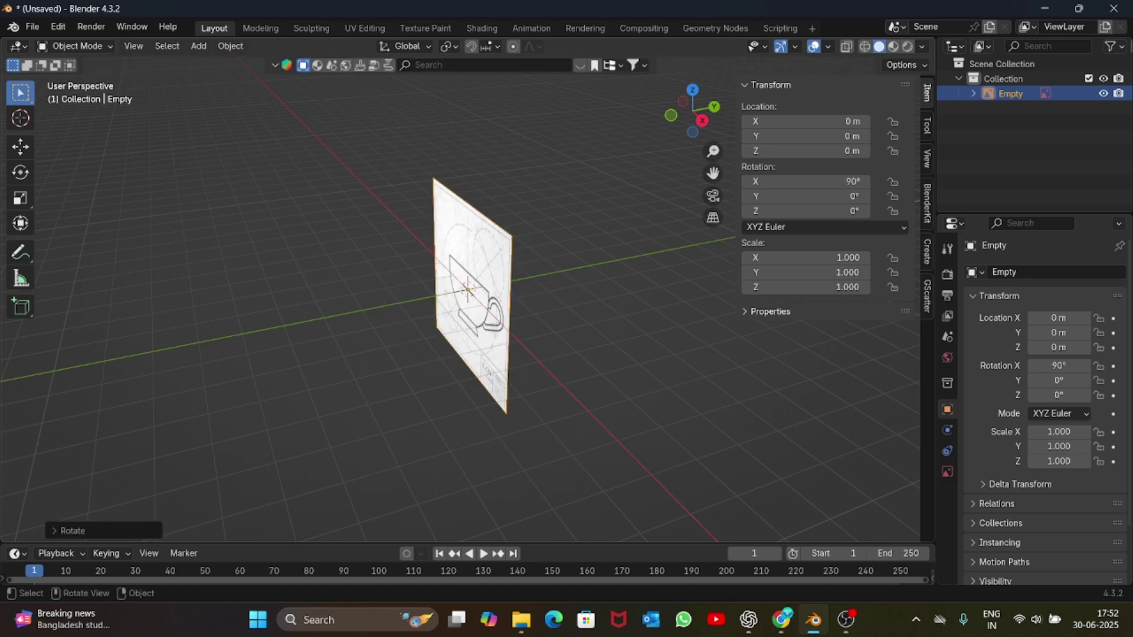
- In front view, enable opacity for the reference image and lower it to about 0.459
key(KP_1)
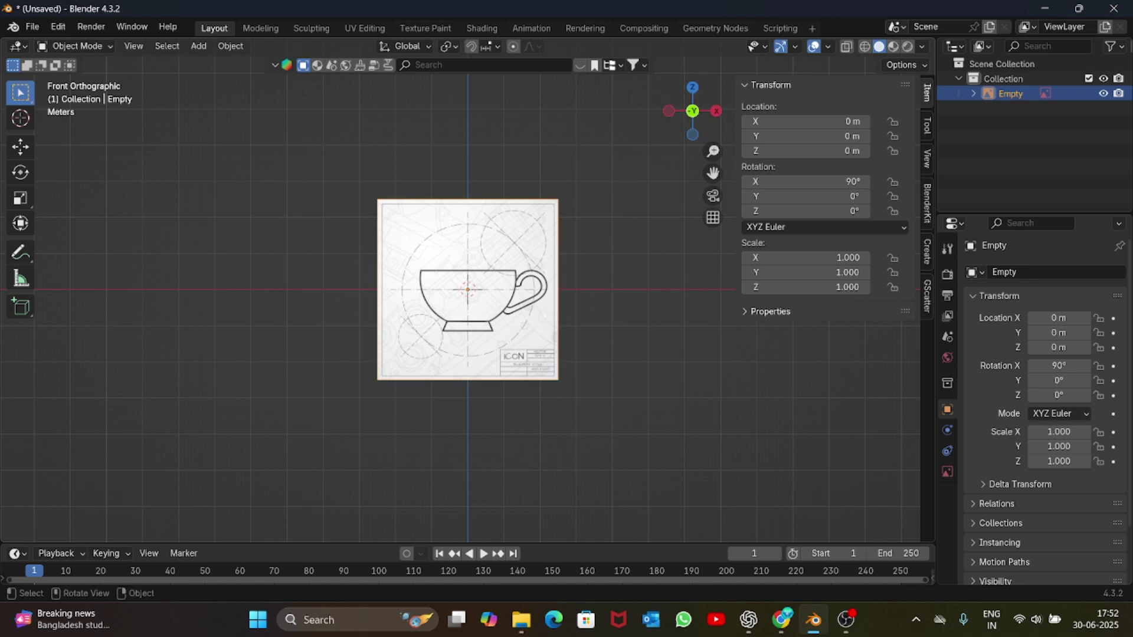
click(946, 471)
click(1032, 443)
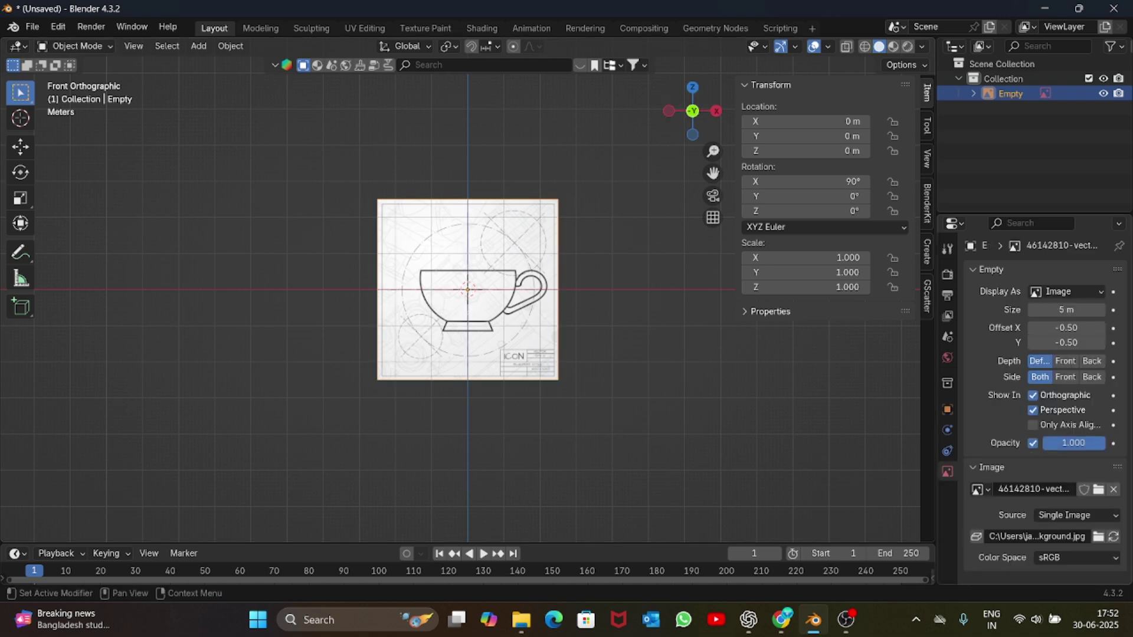
drag(1089, 443, 1071, 443)
- Raise the reference image along Z to about 1.161 m so the bottom of the cup's foot sits on the X axis
scroll(467, 289, up, 2)
key(g)
key(z)
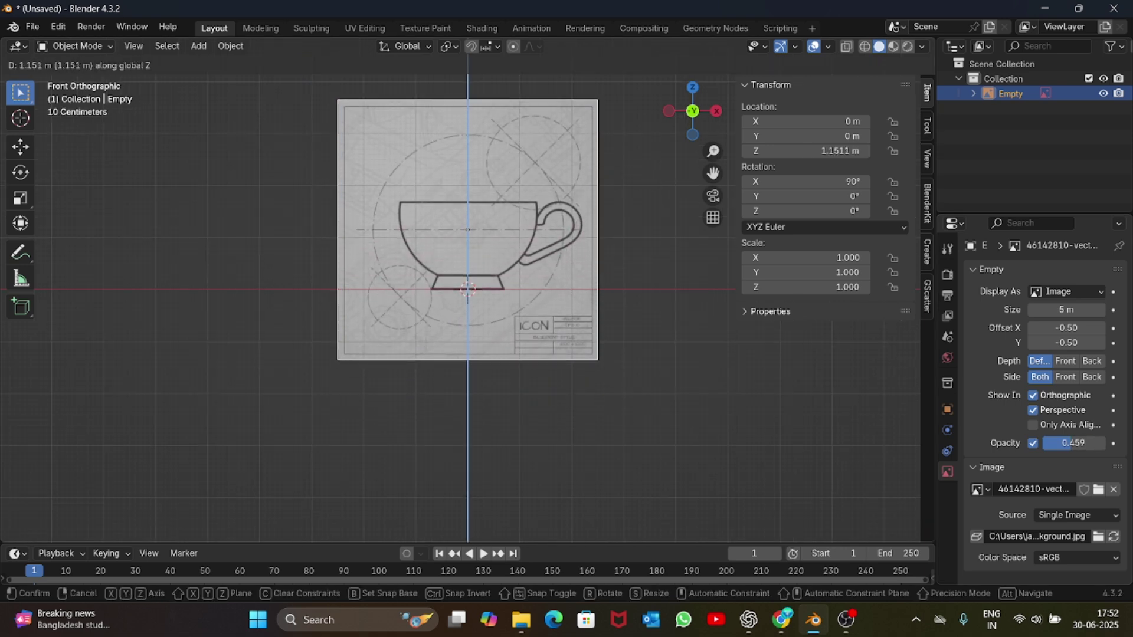
click(467, 289)
scroll(468, 289, up, 6)
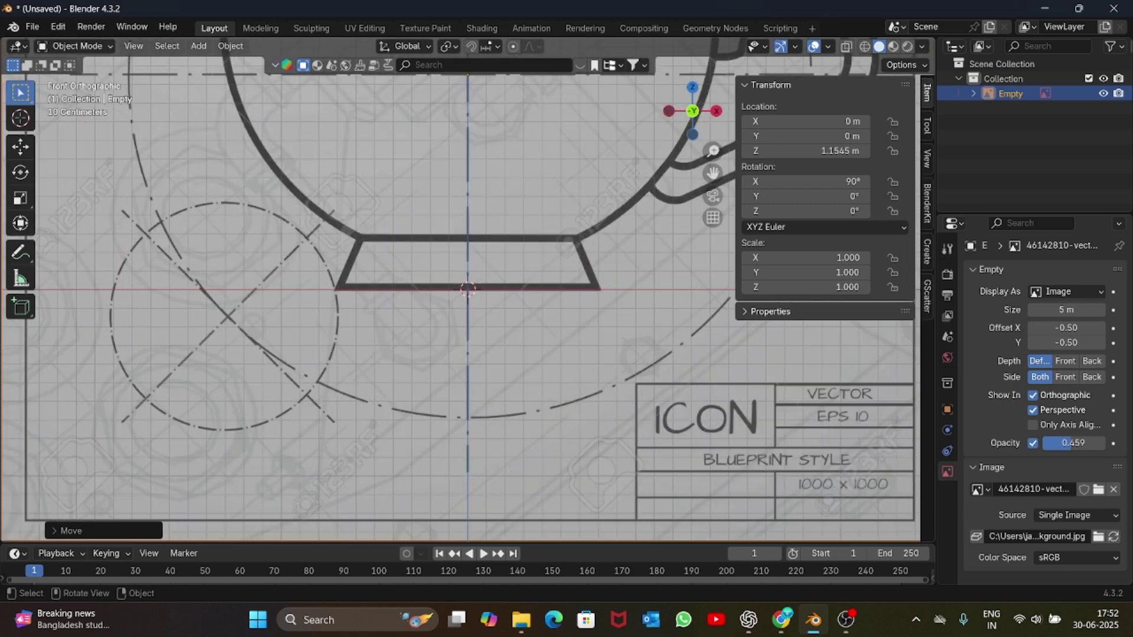
key(g)
key(z)
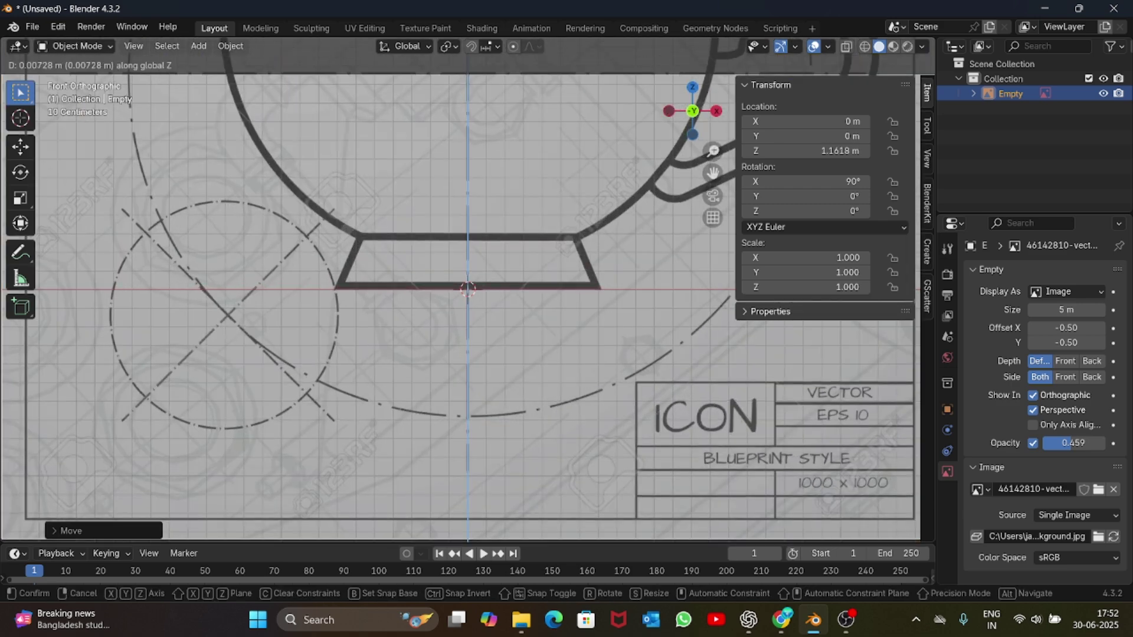
click(468, 289)
- Add a cylinder mesh at the origin and scale it down uniformly to about 0.402
scroll(467, 289, down, 6)
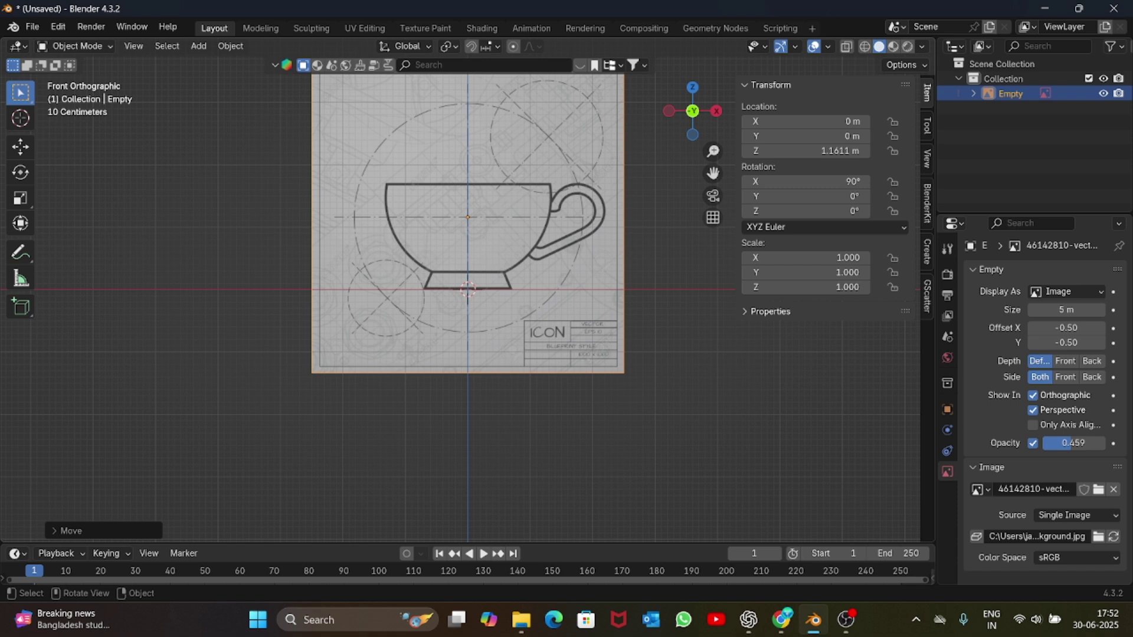
key(shift+a)
mouse_move(519, 79)
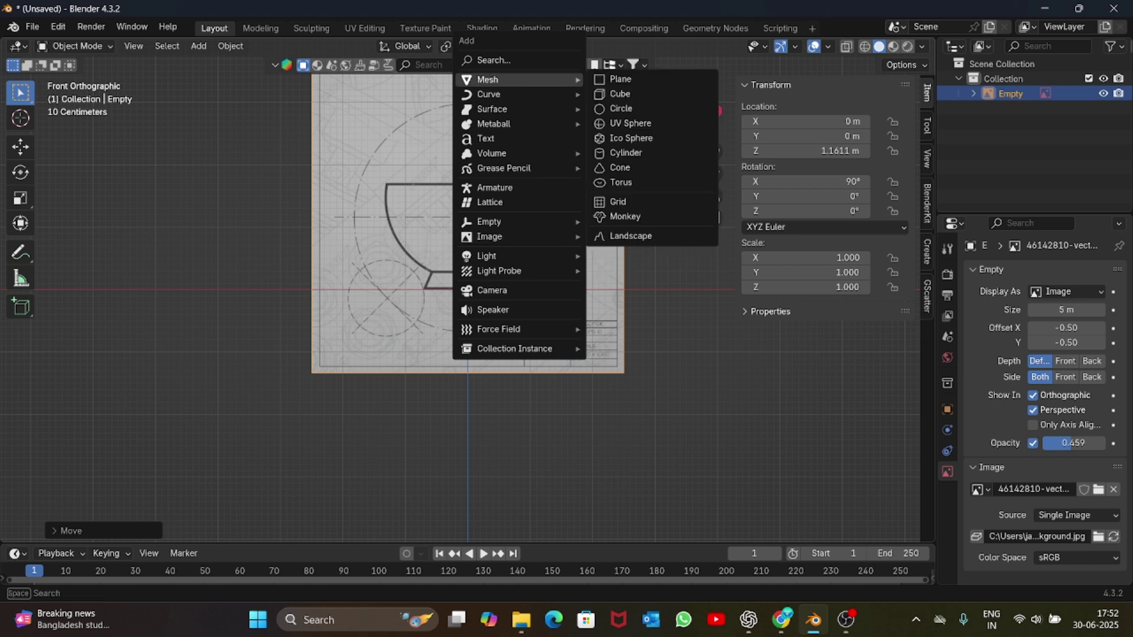
click(625, 152)
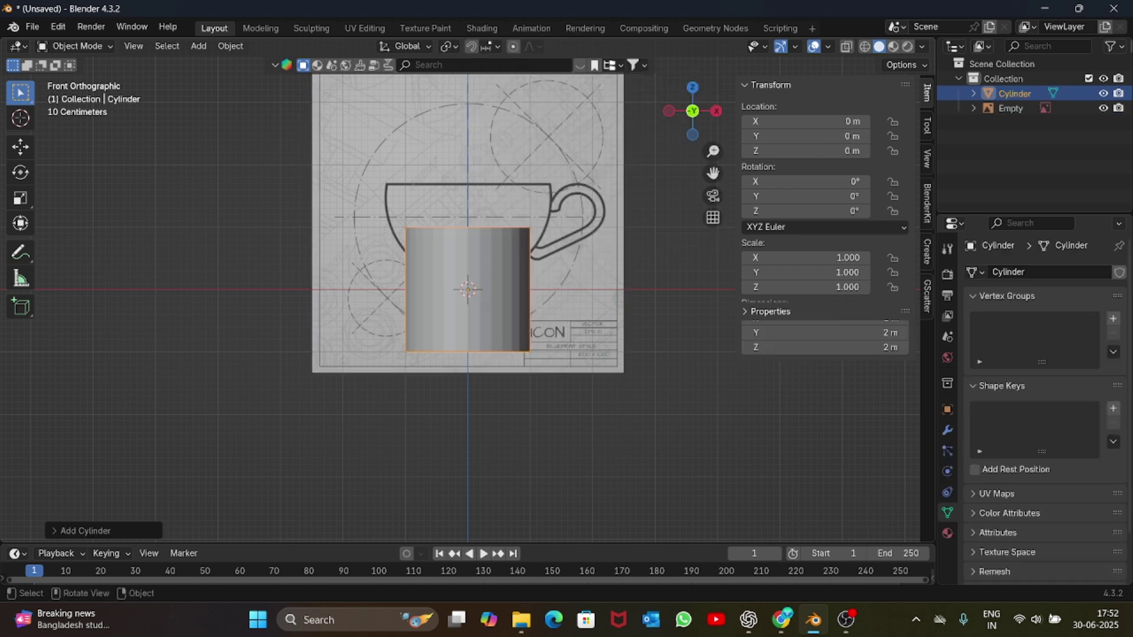
key(s)
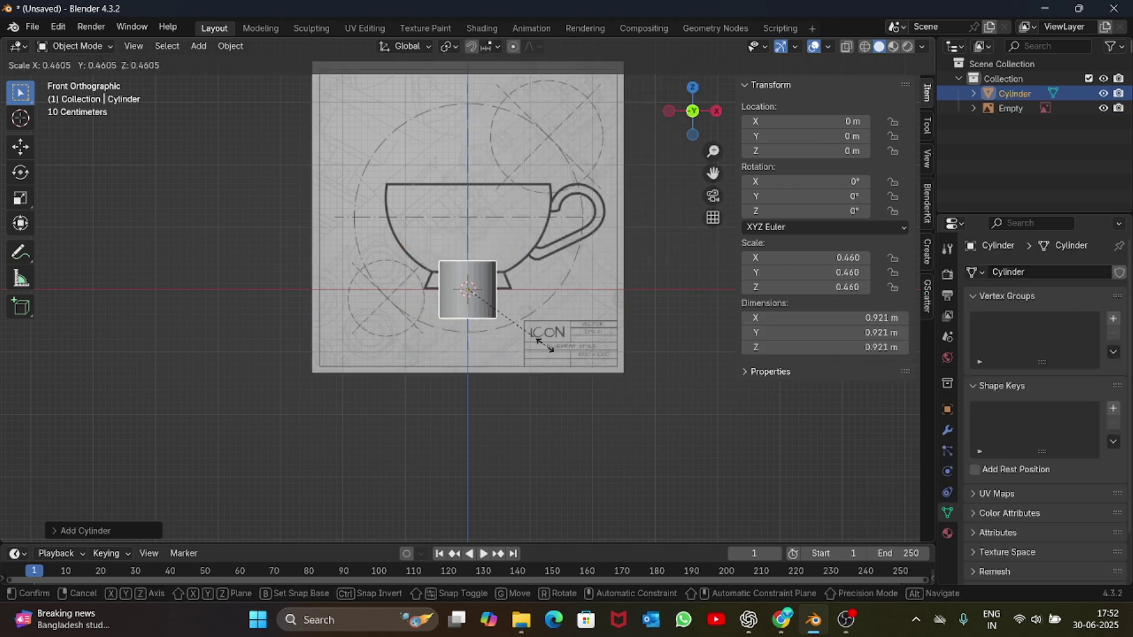
click(581, 364)
- Show the scene in wireframe and raise the cylinder along Z to about 0.706 m, above the cup's foot
click(864, 46)
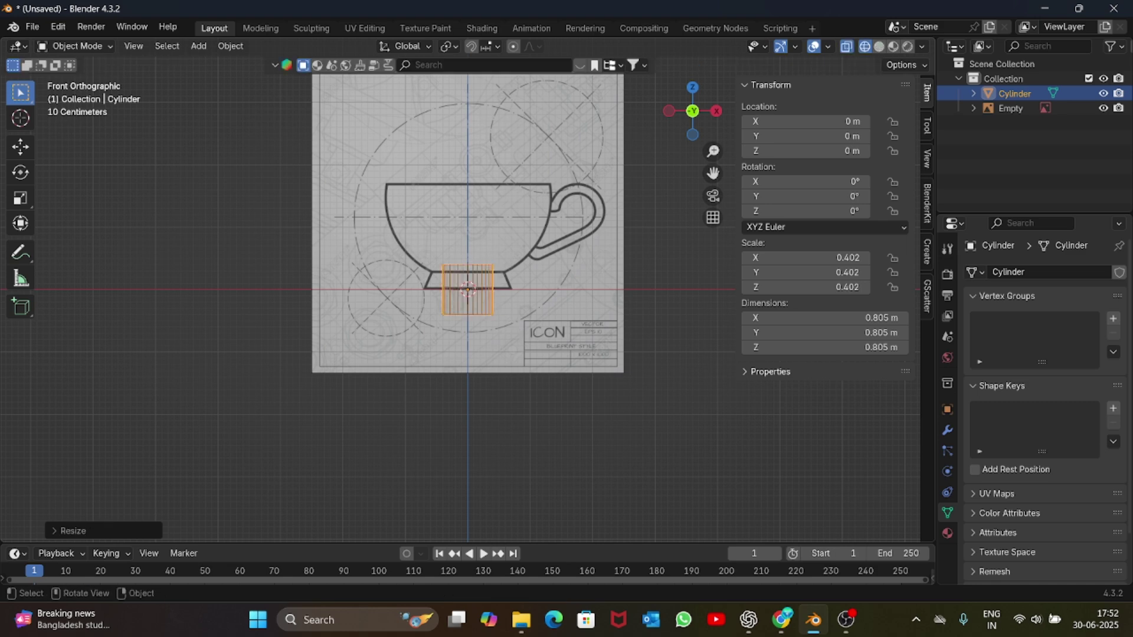
scroll(468, 289, up, 4)
key(g)
key(z)
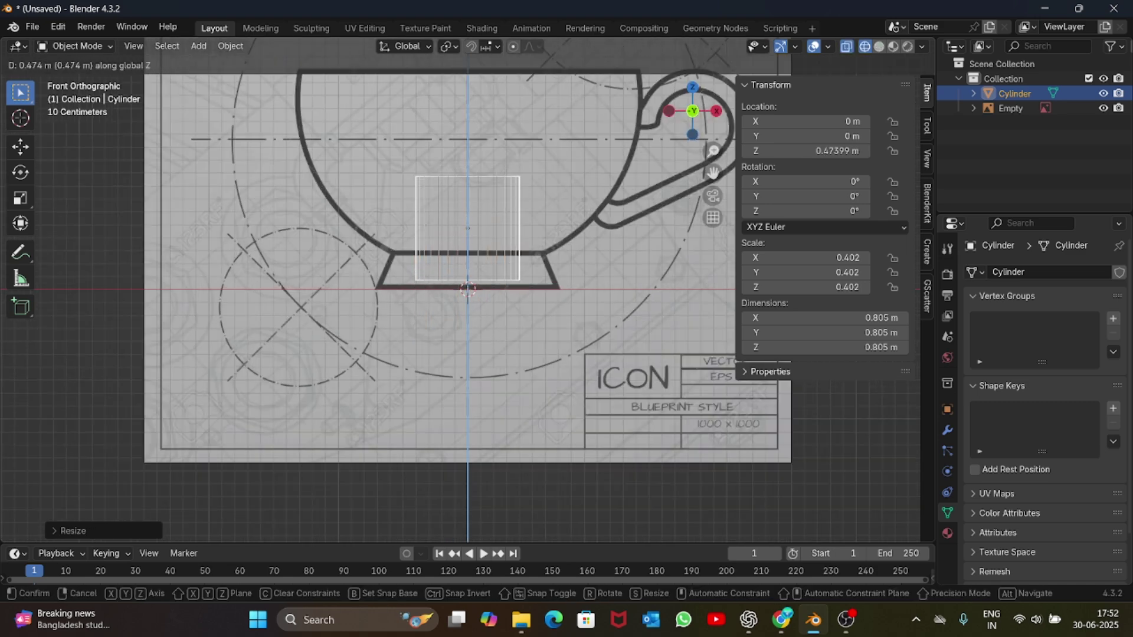
click(550, 318)
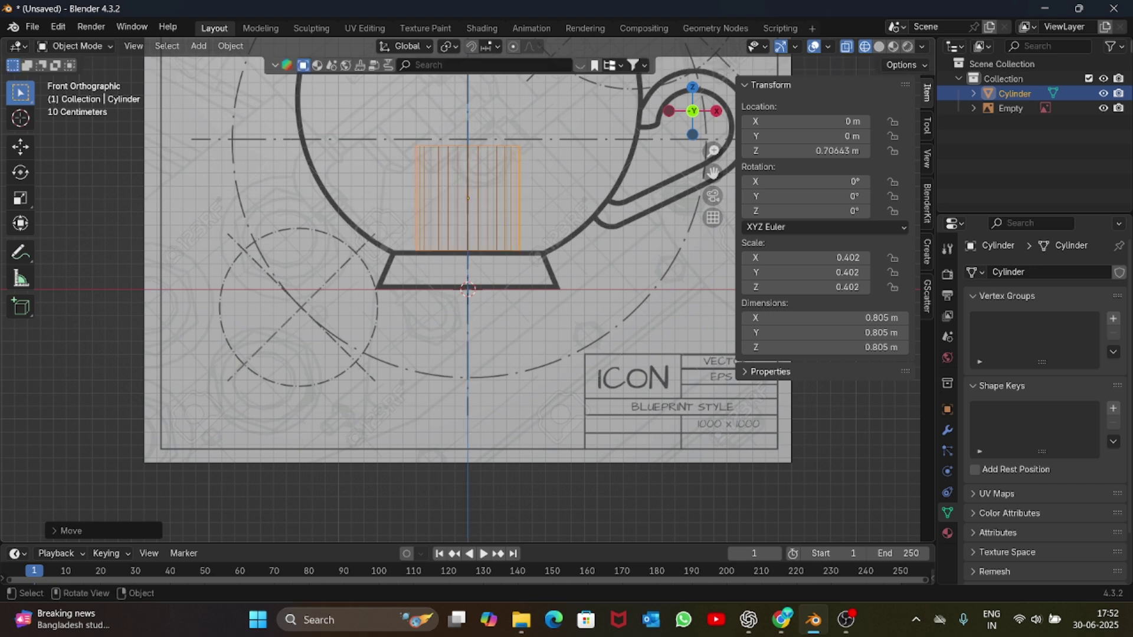
- Enlarge the cylinder to a scale of about 0.587 to match the foot's upper width and raise it to about Z 0.868 m
key(s)
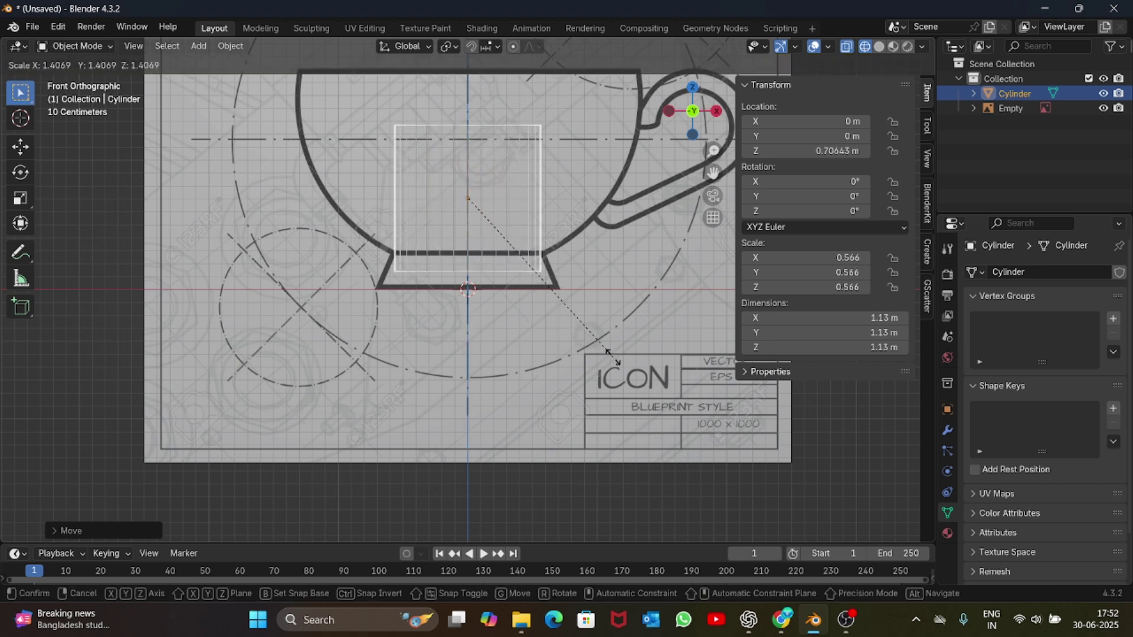
click(613, 360)
key(g)
key(z)
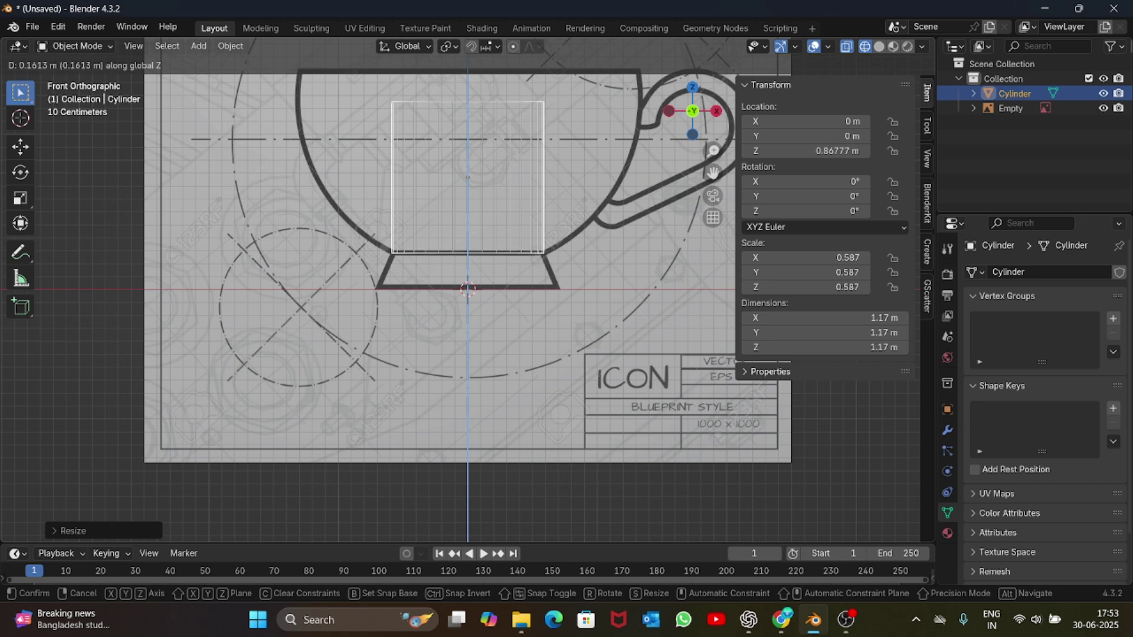
key(Return)
- Move the cylinder's top vertices up about 0.216 m along Z to the rim of the cup in the blueprint
key(Tab)
scroll(468, 289, down, 4)
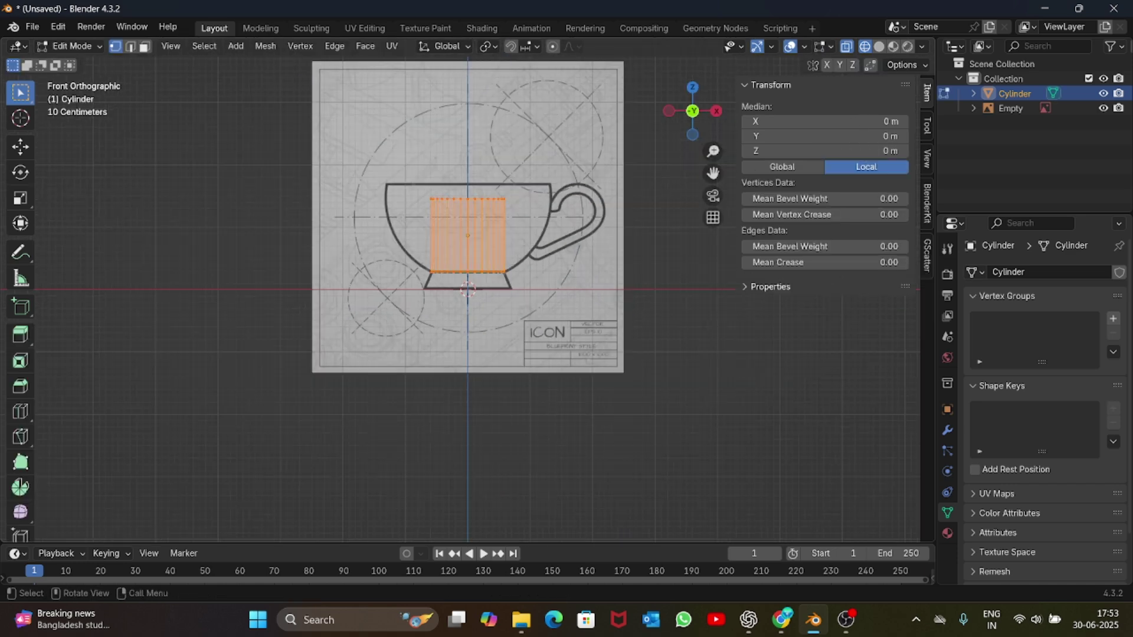
drag(407, 171, 534, 221)
key(g)
key(z)
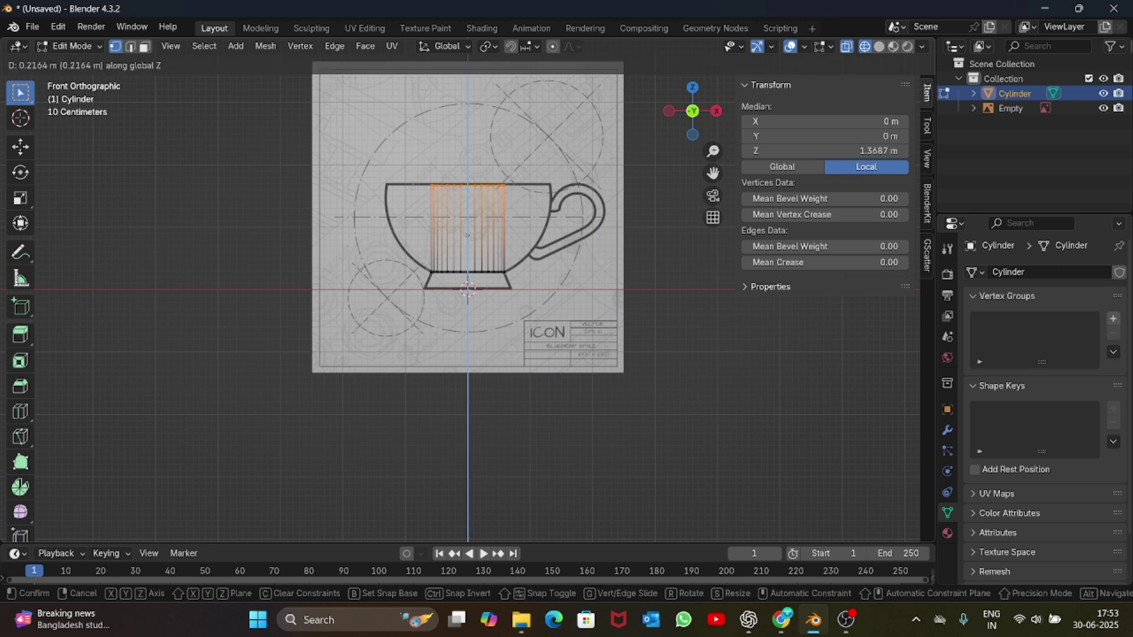
key(Return)
key(Tab)
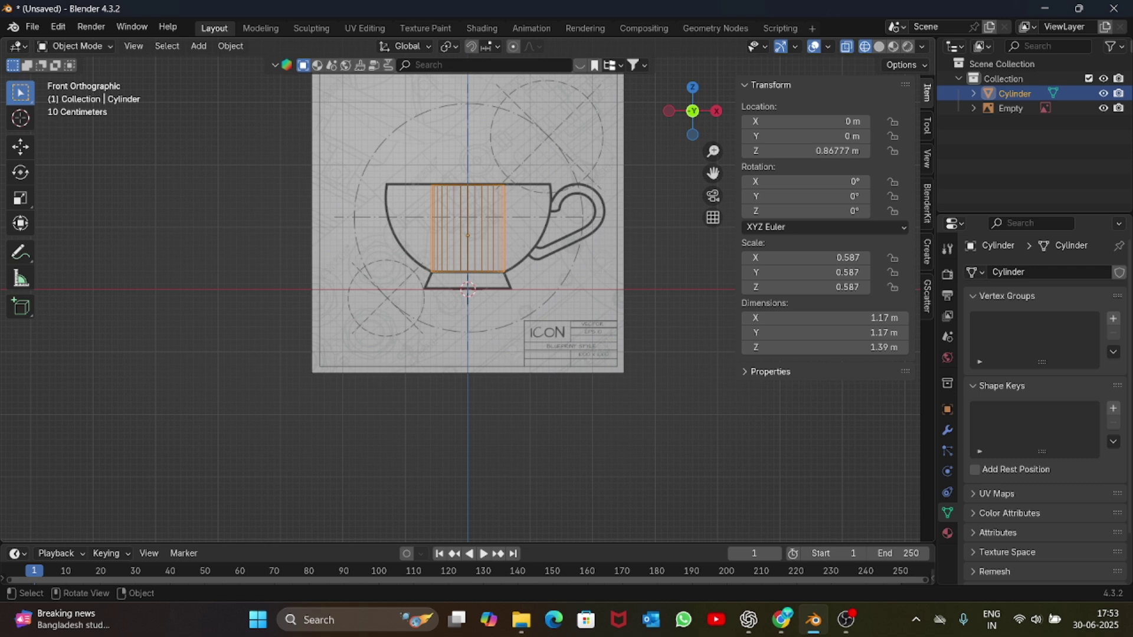
key(s)
key(Escape)
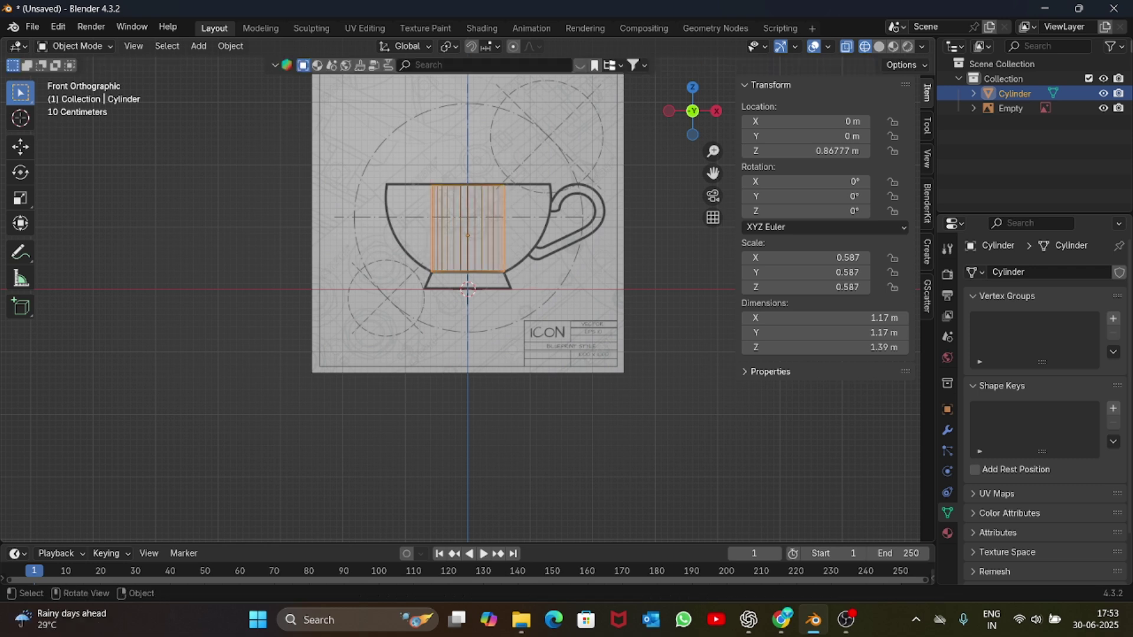
key(Tab)
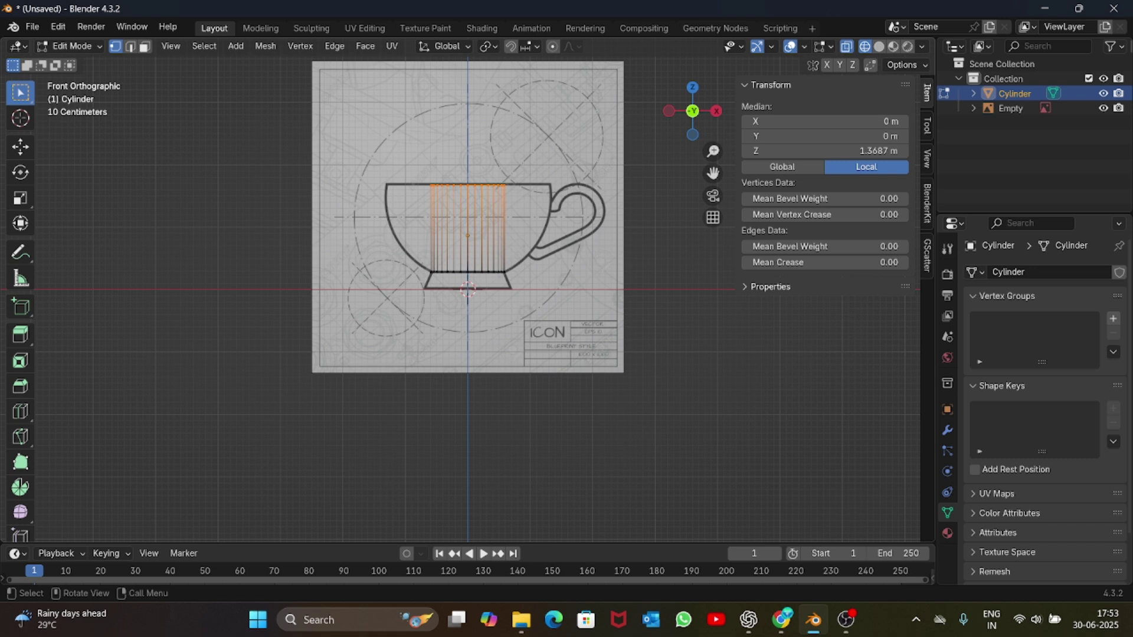
- Scale the cylinder's top vertices by about 2.21 to match the rim width of the cup in the blueprint
key(s)
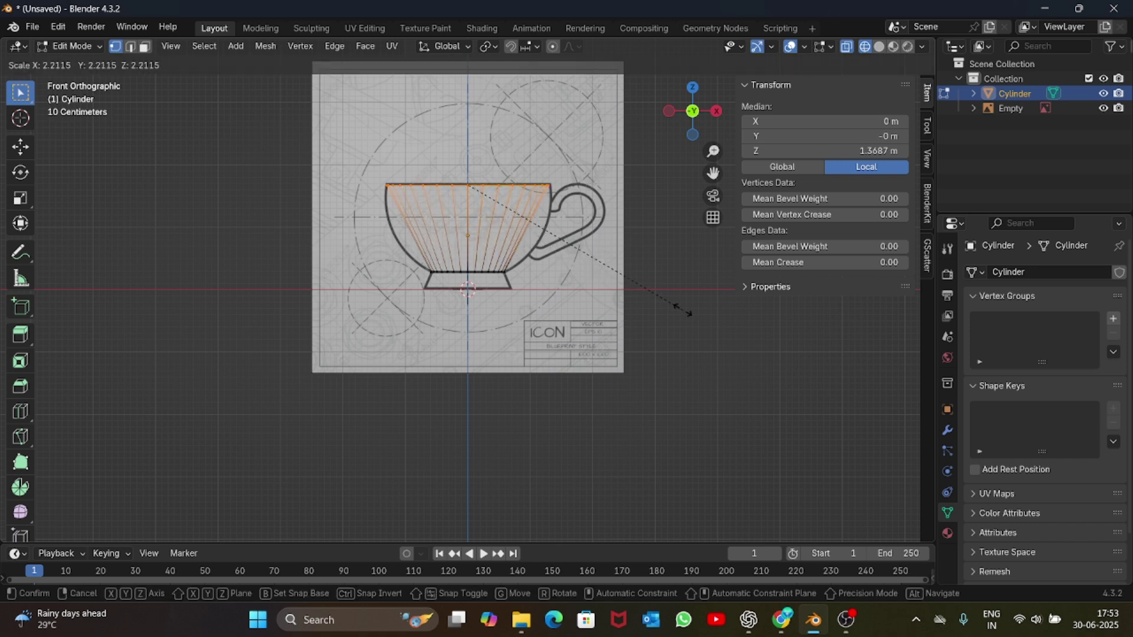
click(679, 309)
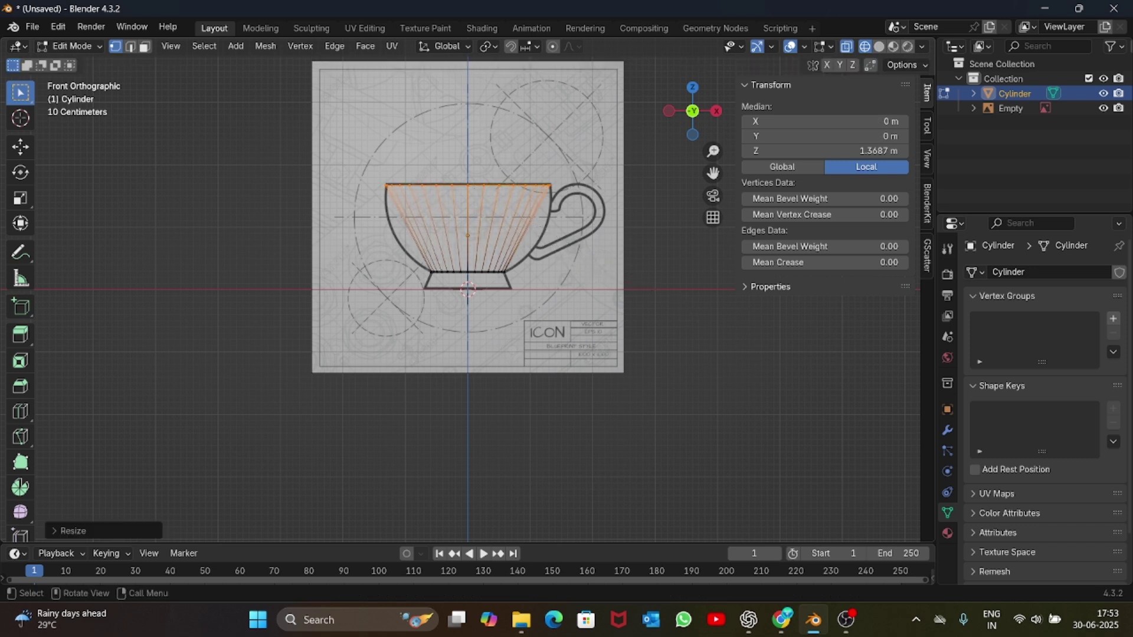
scroll(467, 289, up, 3)
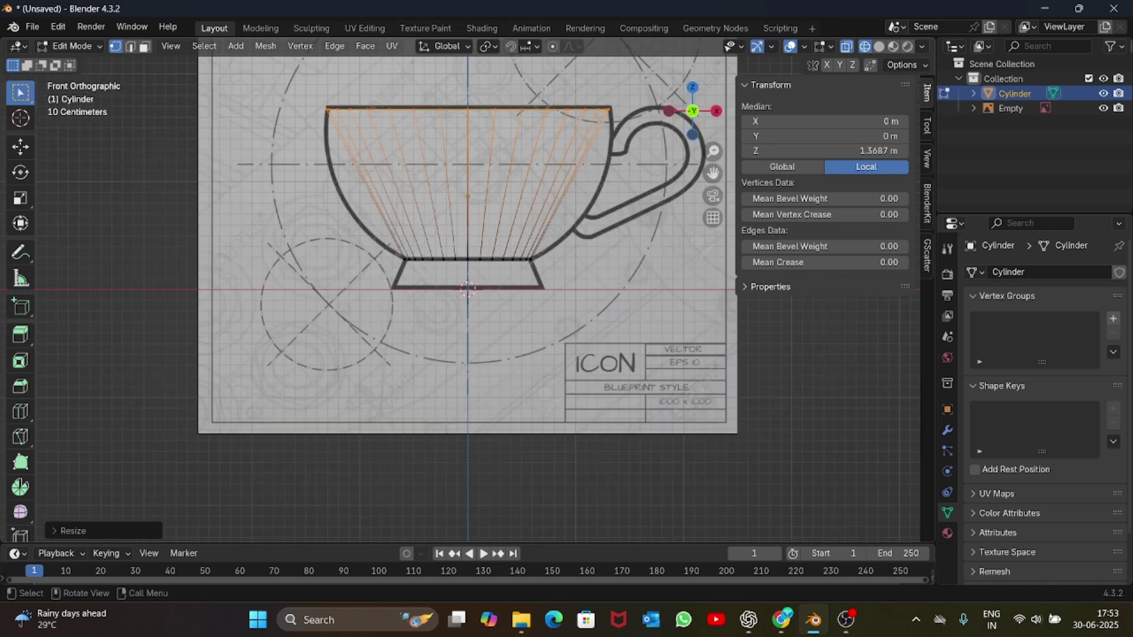
- Extrude the cylinder's bottom vertices down about 0.257 m and scale them by about 1.2 to form the flared foot
drag(634, 235, 368, 287)
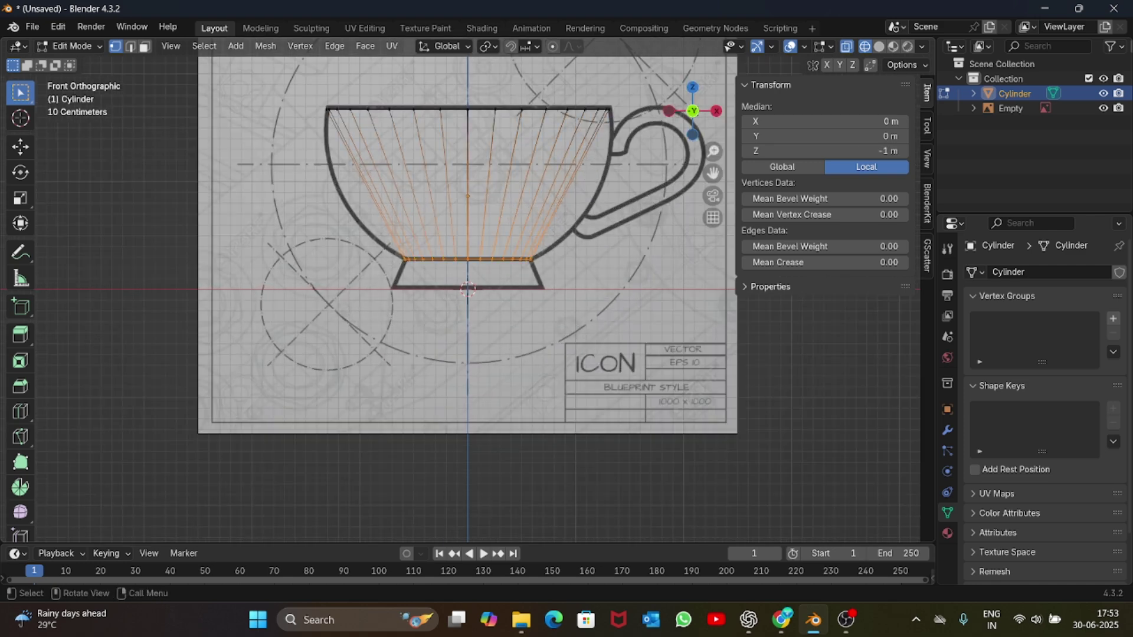
key(e)
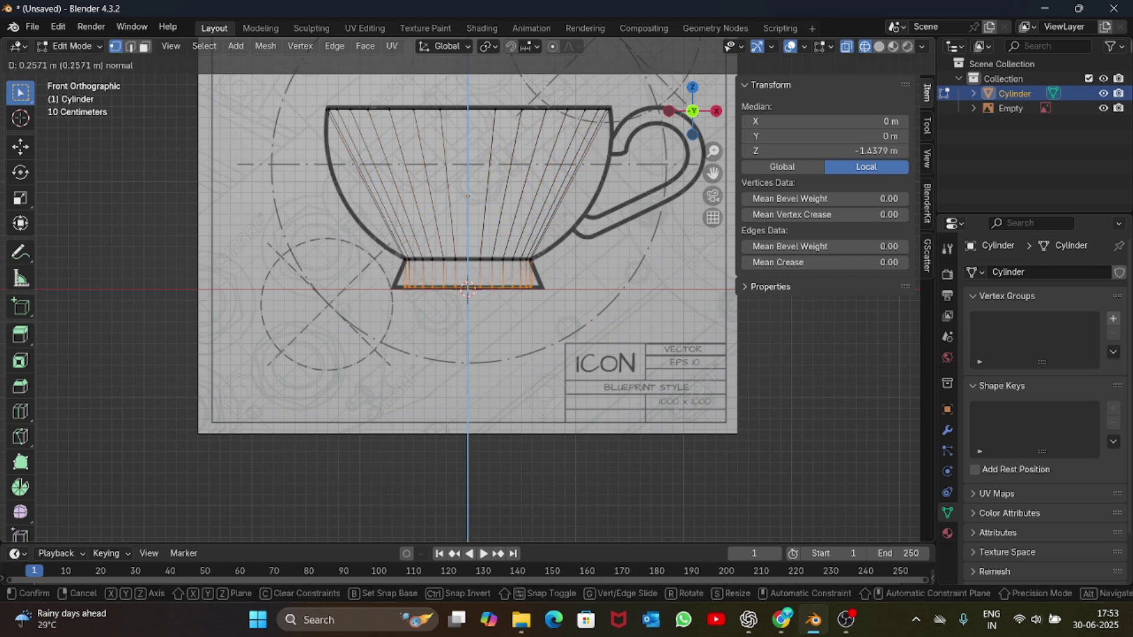
key(Return)
key(s)
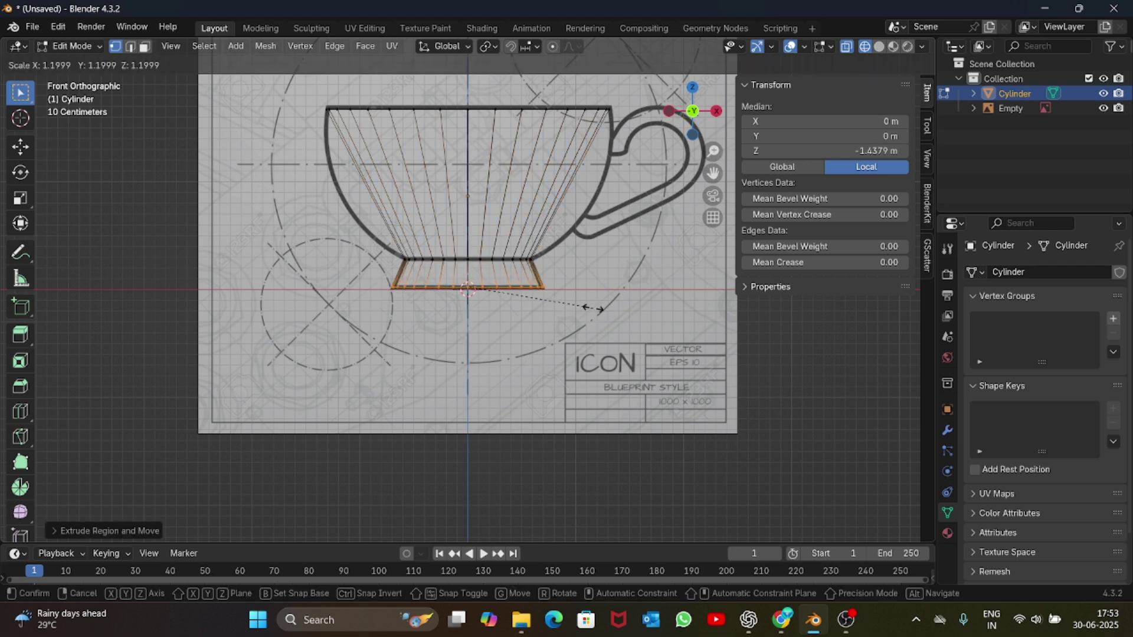
click(591, 309)
scroll(591, 308, down, 1)
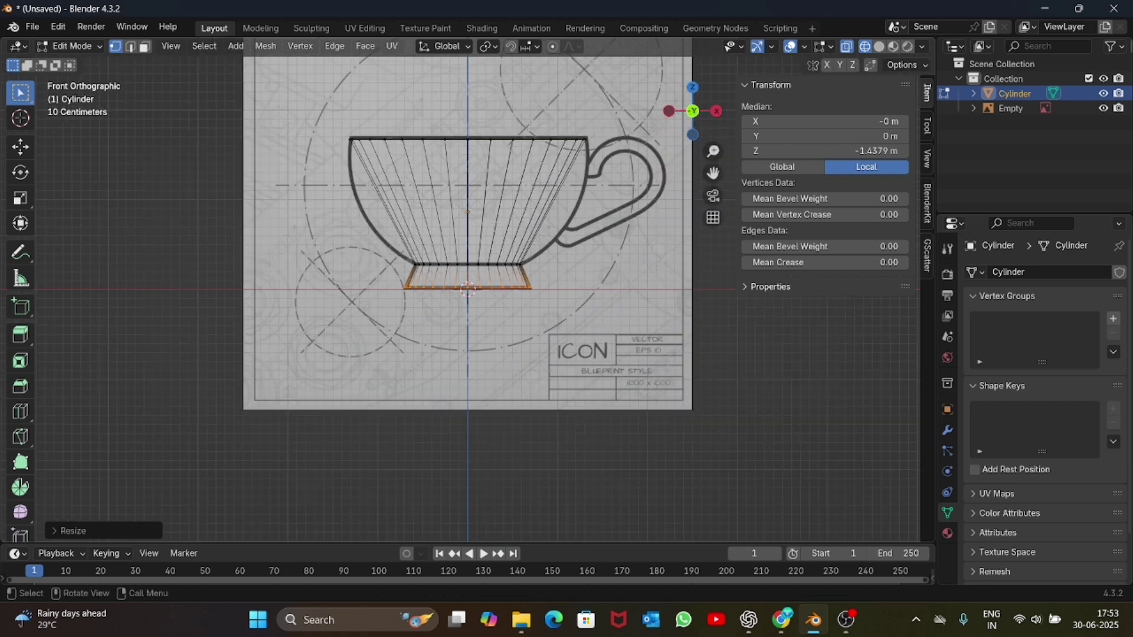
scroll(591, 309, up, 2)
scroll(591, 308, down, 2)
key(Tab)
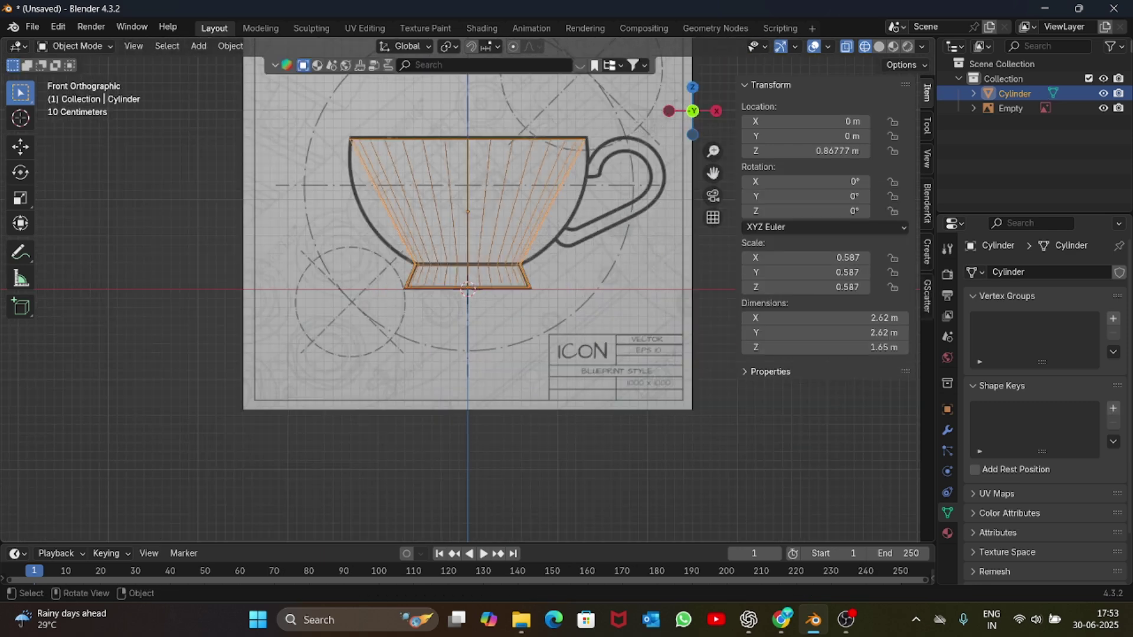
- Add a horizontal loop cut midway up the bowl and scale it by about 1.28 to meet the blueprint outline
key(Tab)
key(ctrl+r)
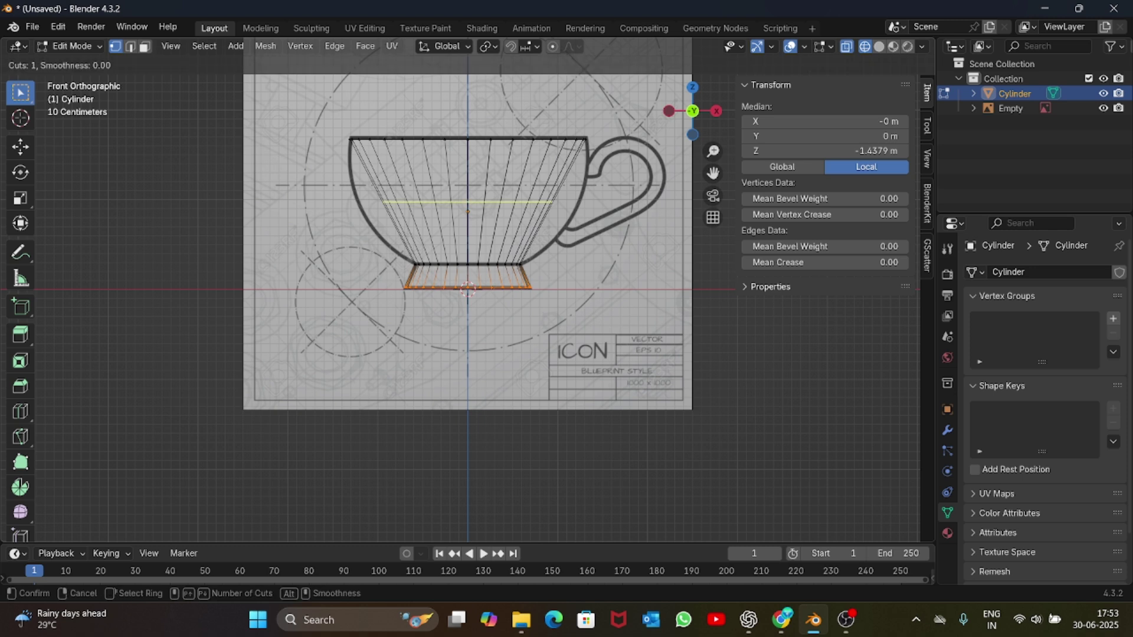
click(550, 196)
click(550, 196)
key(s)
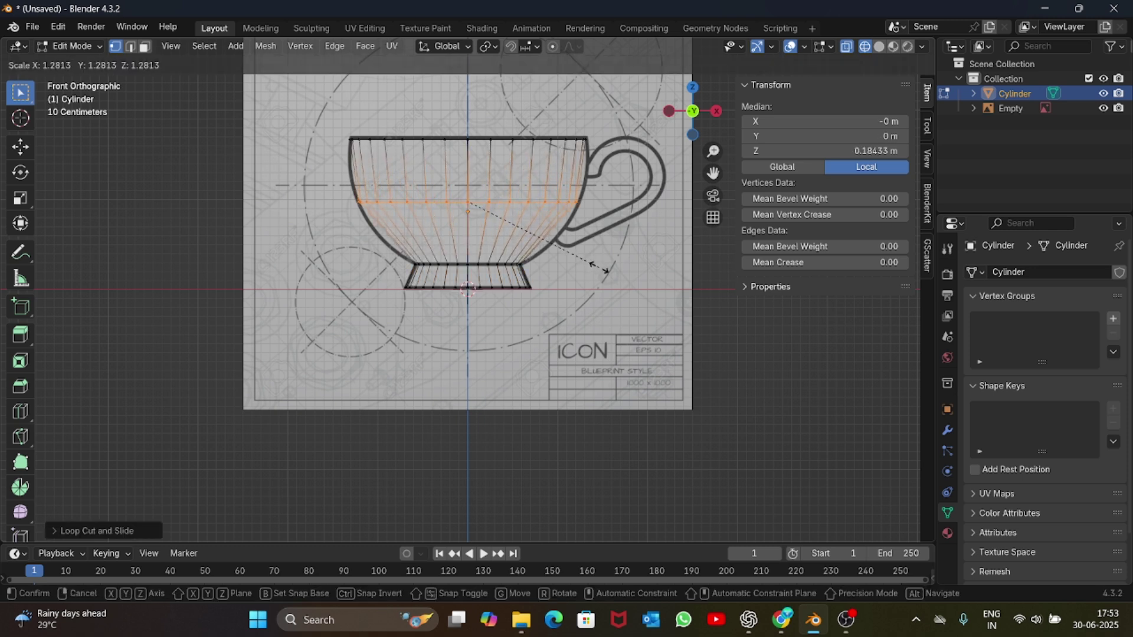
click(599, 267)
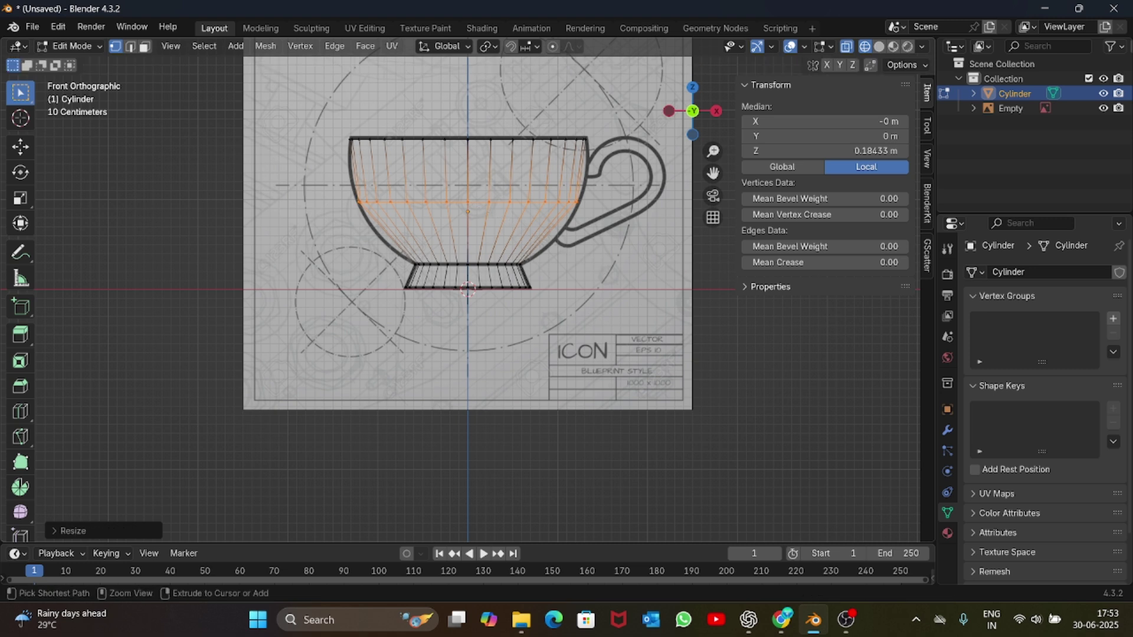
- Add a loop cut between the middle loop and the foot and scale it by about 1.154
key(g)
key(g)
click(553, 242)
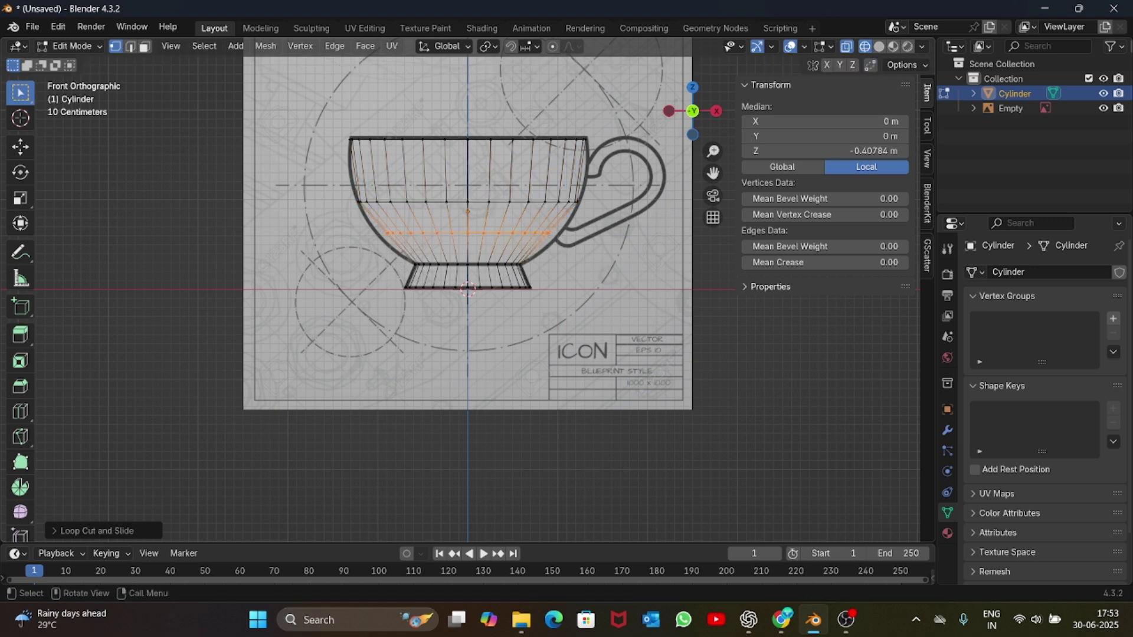
key(s)
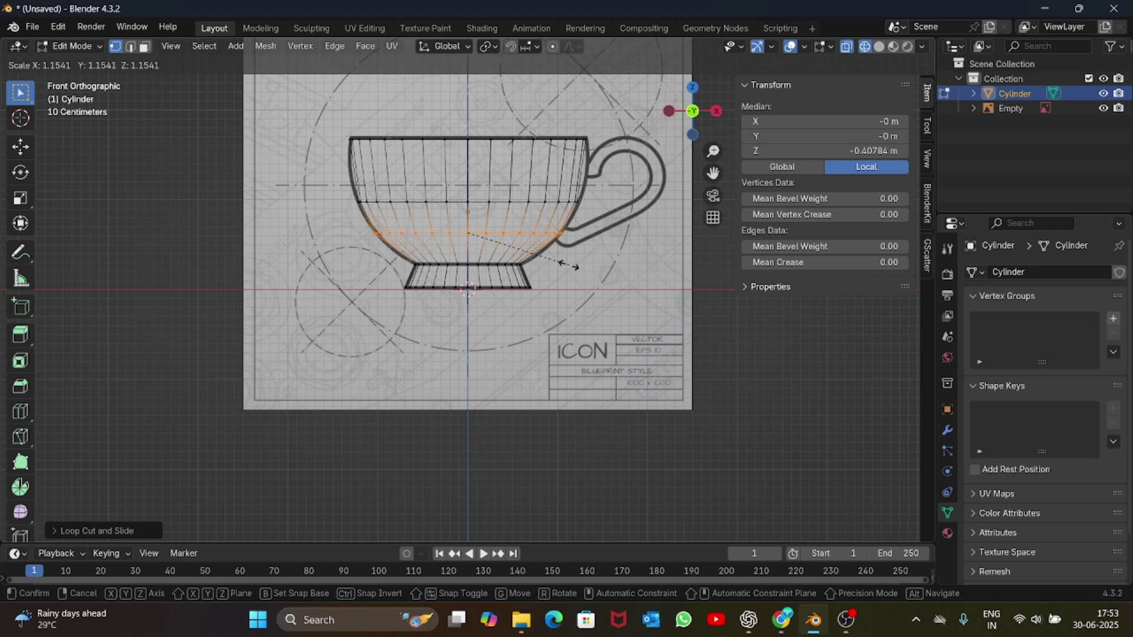
click(570, 265)
- Lower the new bottom loop along Z to a local Z of about -0.52 m and scale it by about 0.964
key(g)
key(z)
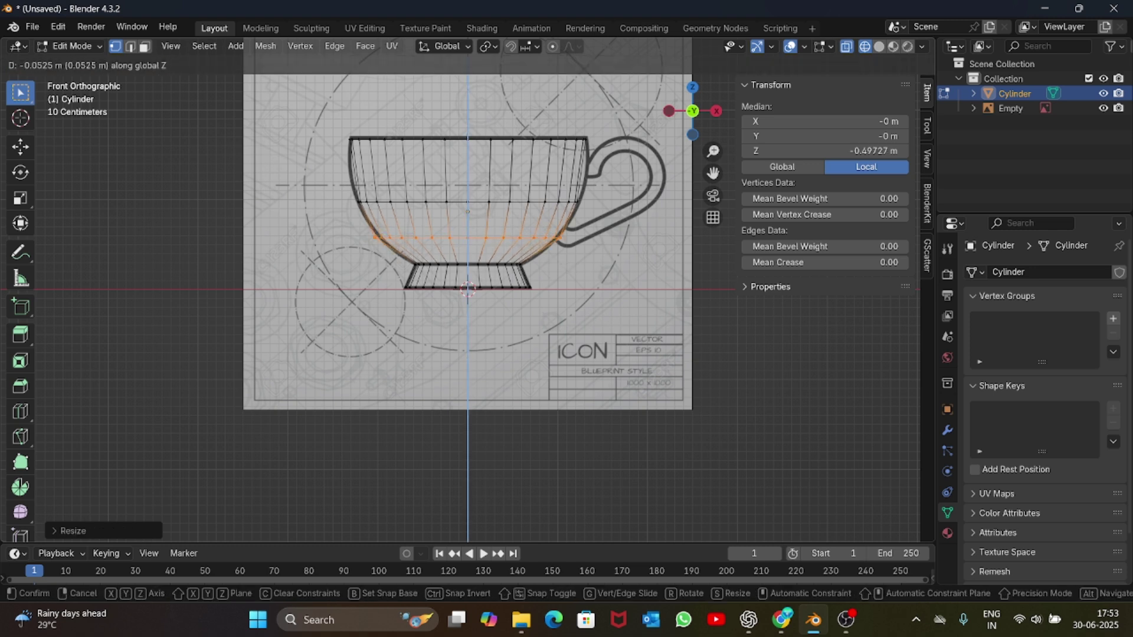
click(568, 267)
key(s)
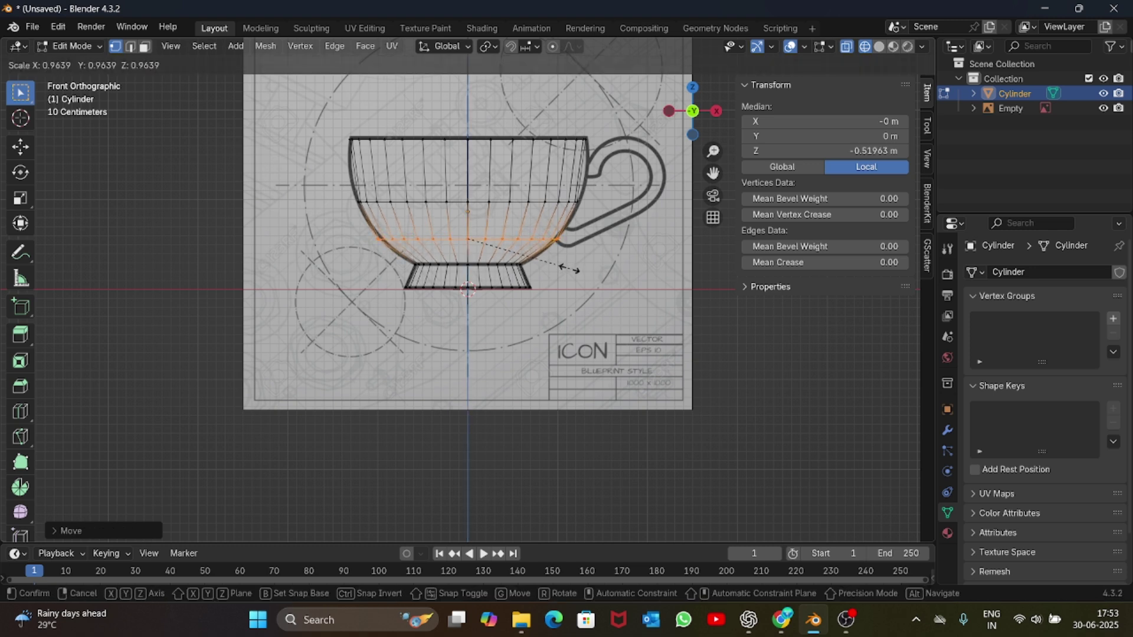
click(569, 269)
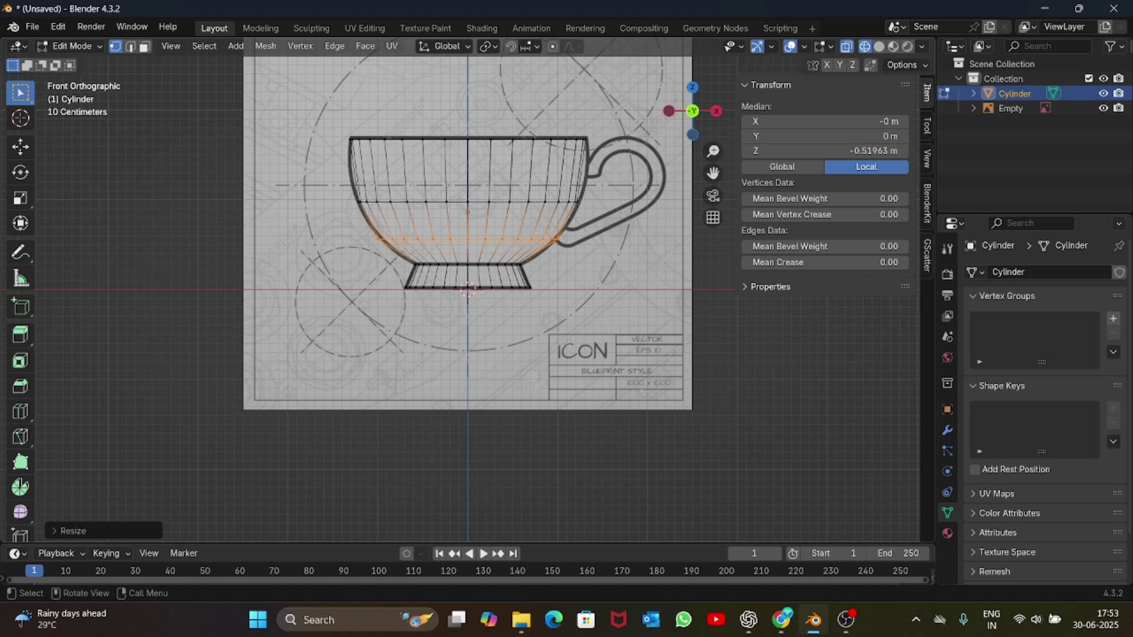
- Add a loop cut between the rim and the middle loop at local Z of about 0.894 m and scale it by about 1.03
key(ctrl+r)
click(577, 194)
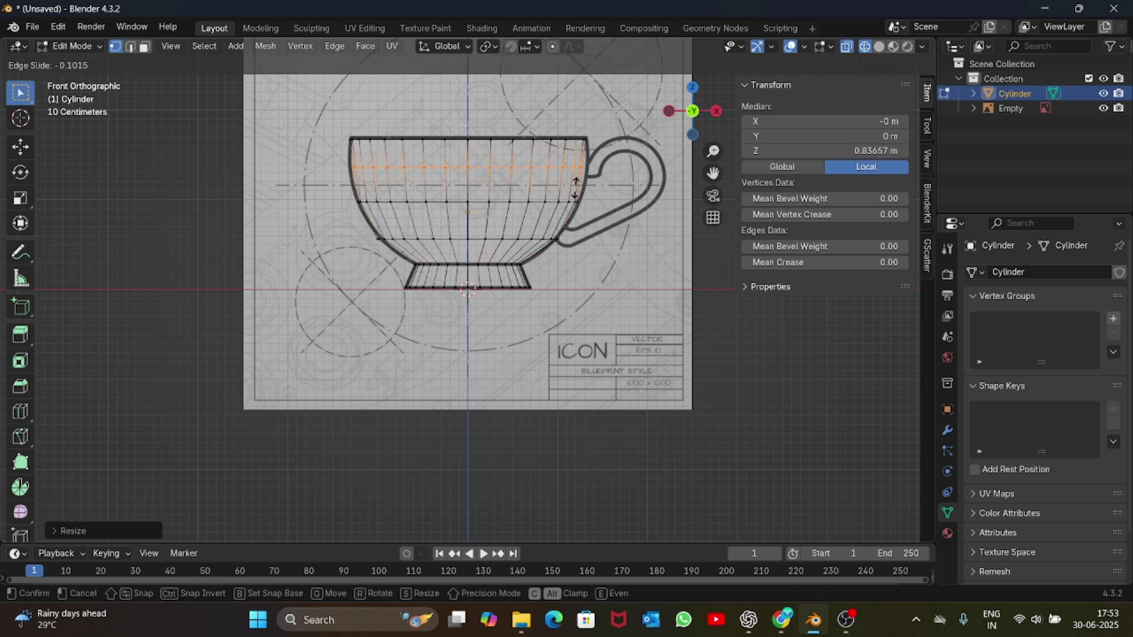
click(578, 199)
key(s)
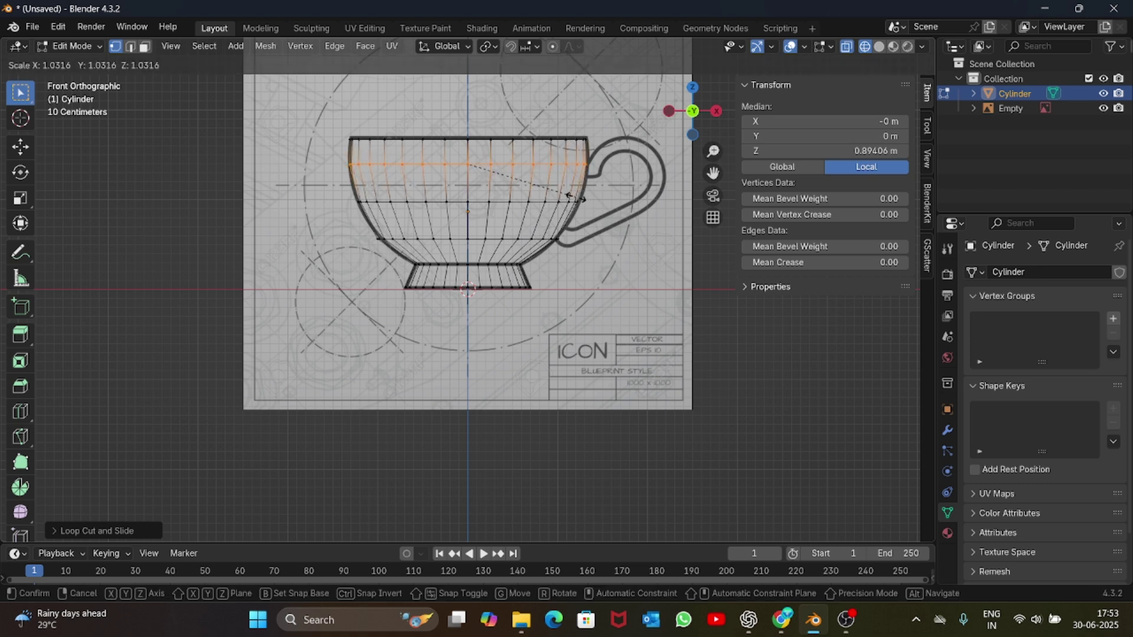
click(568, 196)
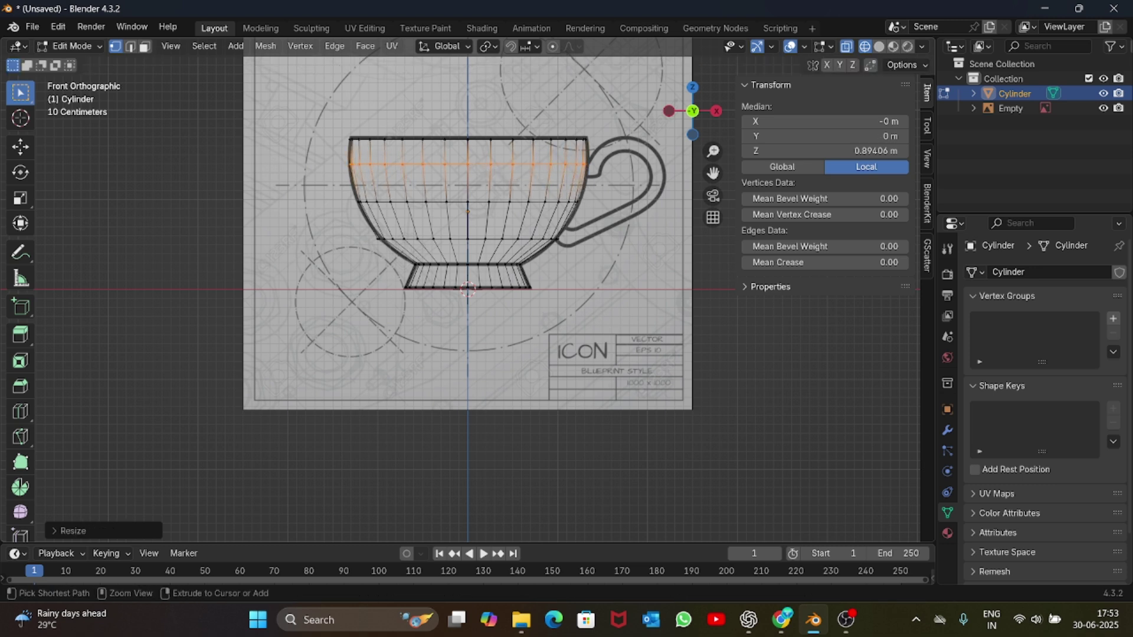
- Add a loop cut just below the upper loop at local Z of about 0.67 m and scale it by about 1.017
key(g)
key(g)
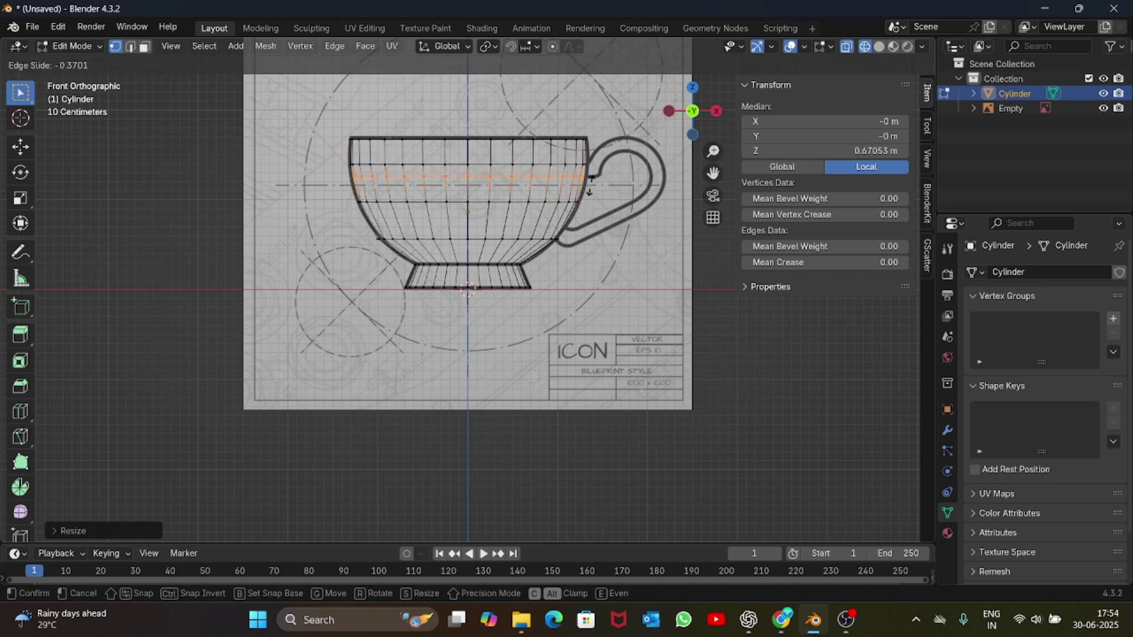
click(590, 184)
key(s)
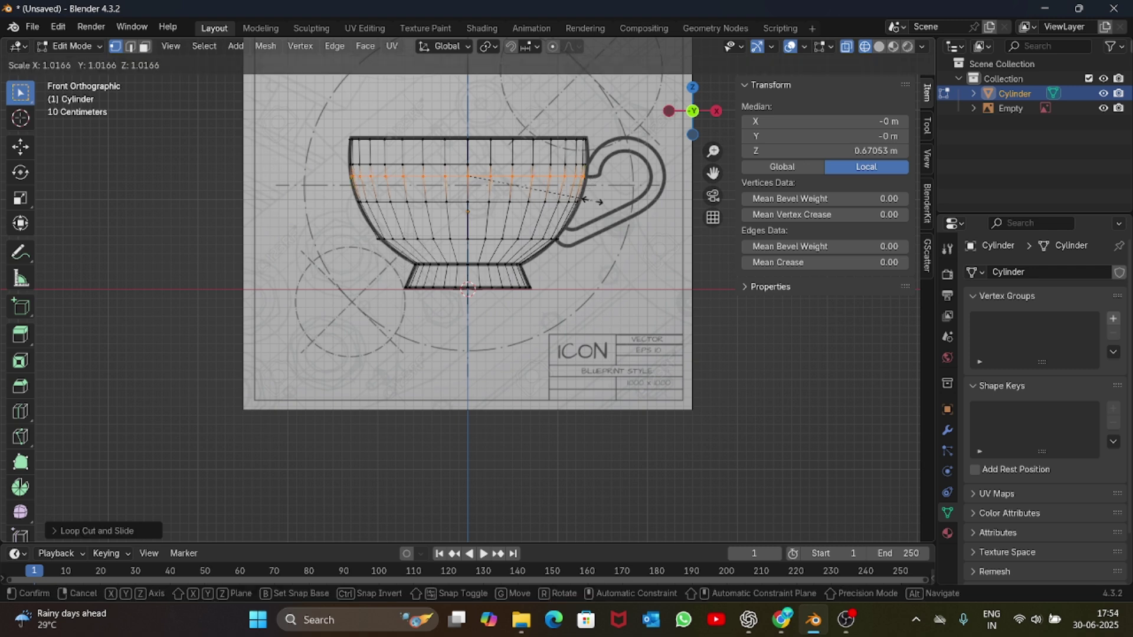
click(590, 201)
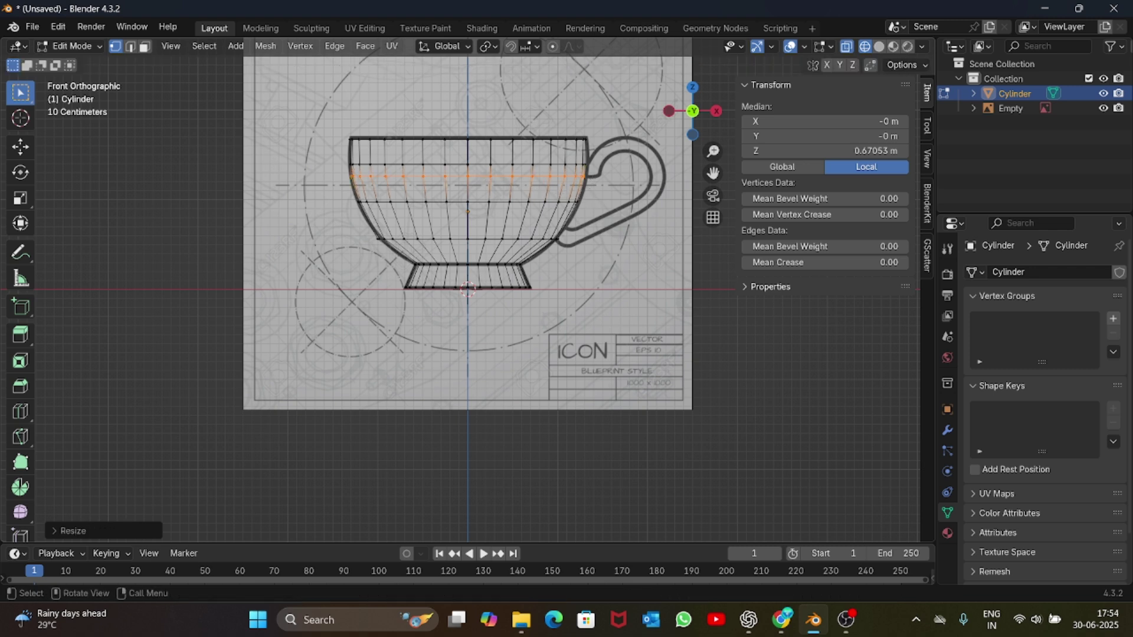
- Add a loop cut between the middle and lower loops at local Z of about -0.276 m and scale it by about 1.012
key(ctrl+r)
click(574, 231)
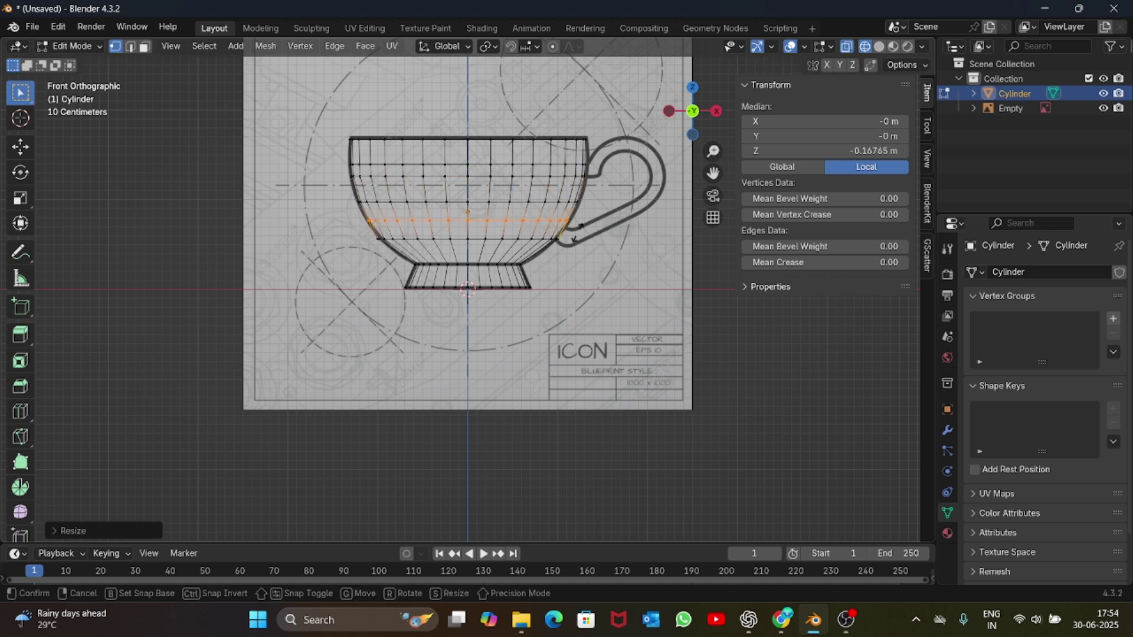
click(574, 236)
key(s)
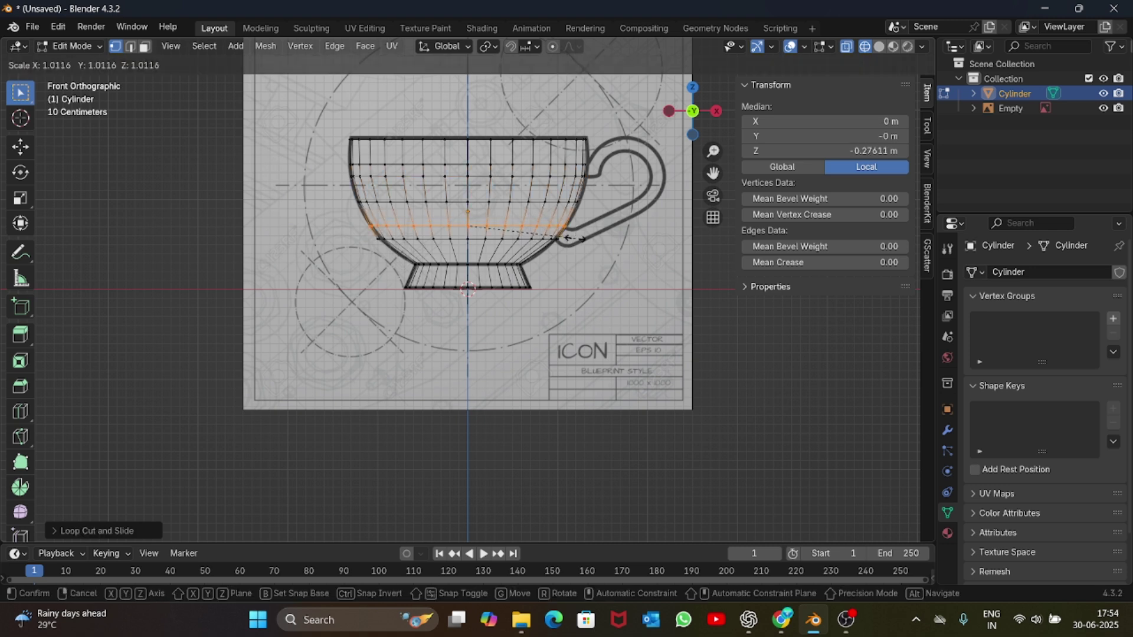
click(573, 239)
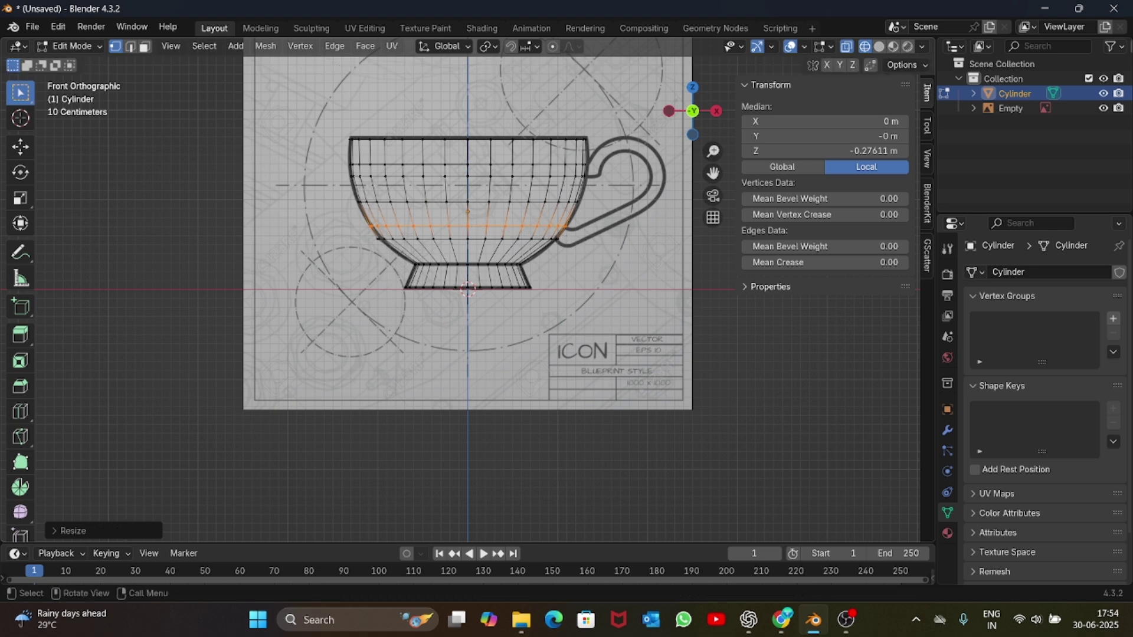
- In solid shading, add a vertical loop cut through each of the two face columns beside the handle's centre line
key(Tab)
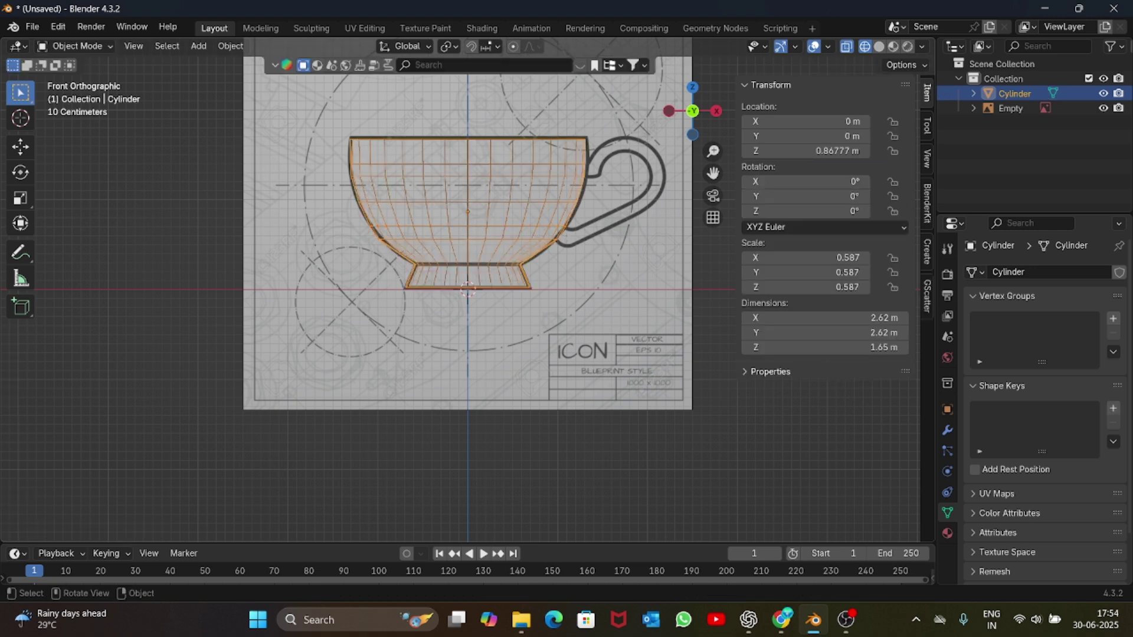
click(878, 46)
drag(693, 110, 648, 89)
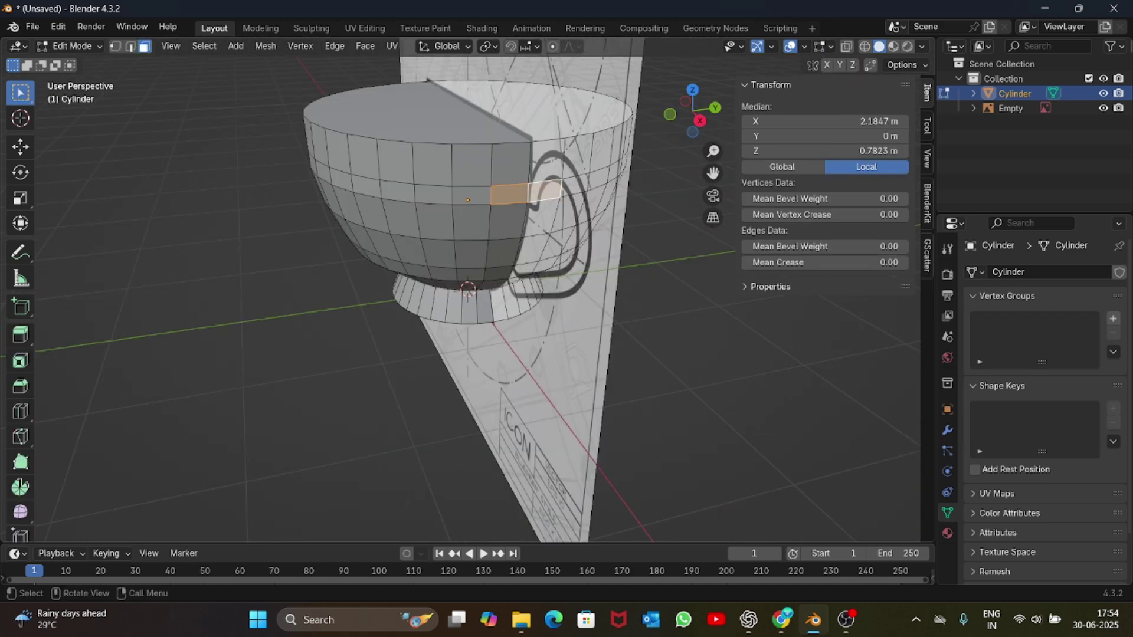
key(ctrl+r)
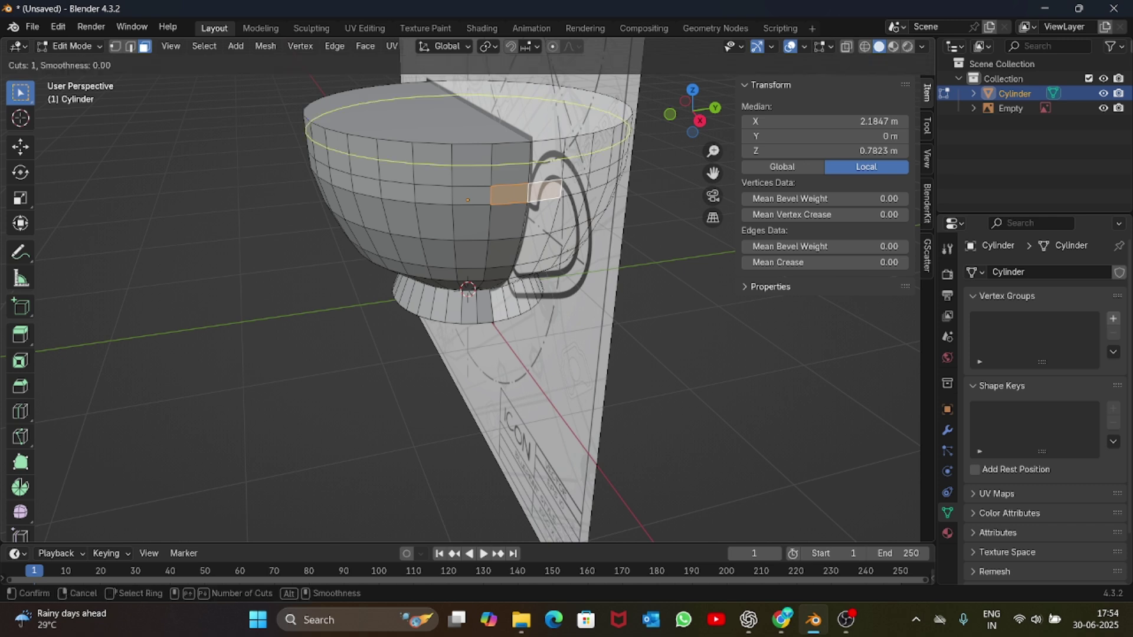
click(518, 137)
click(517, 137)
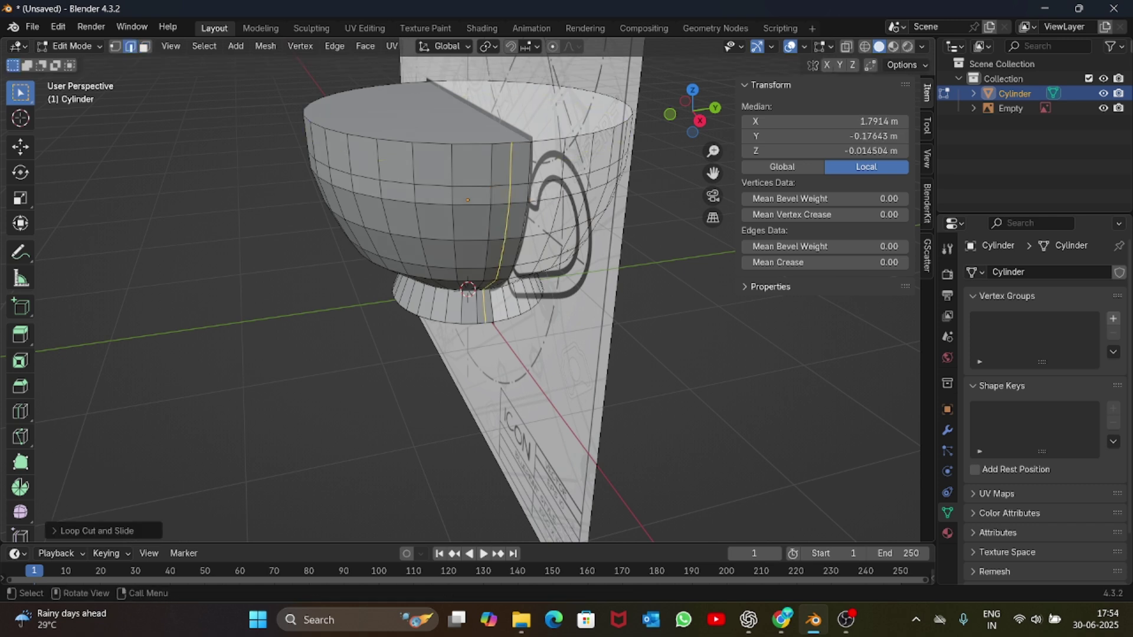
key(ctrl+r)
click(547, 147)
click(546, 147)
- Select the two side faces flanking the handle's centre line at its upper attachment and show the cup in front wireframe view
scroll(546, 146, up, 2)
key(3)
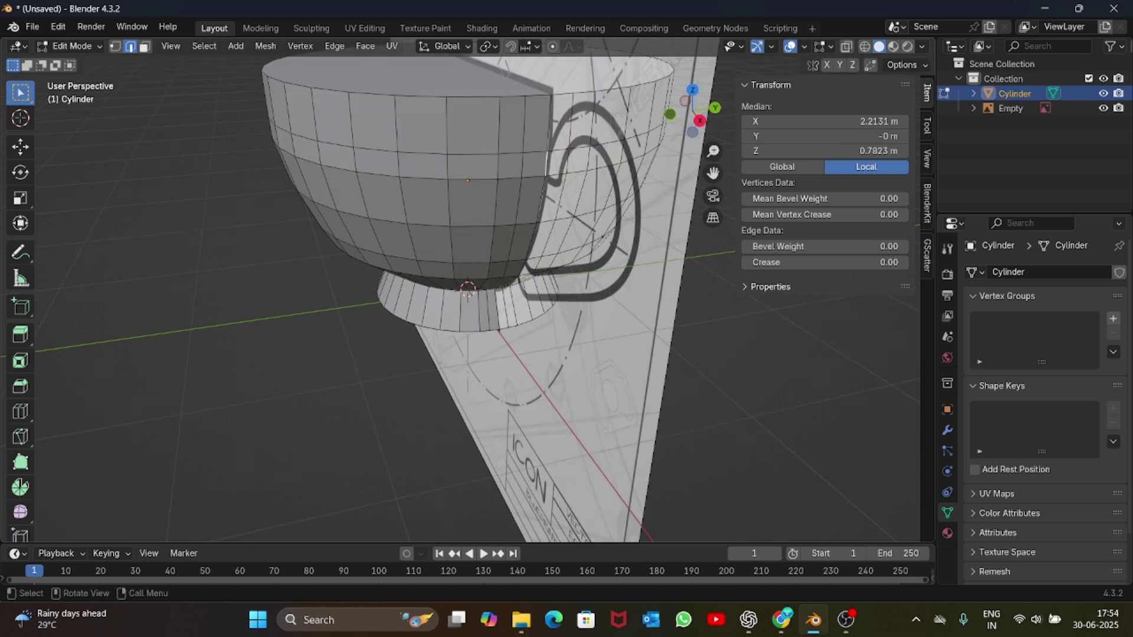
shift+click(534, 164)
shift+click(559, 163)
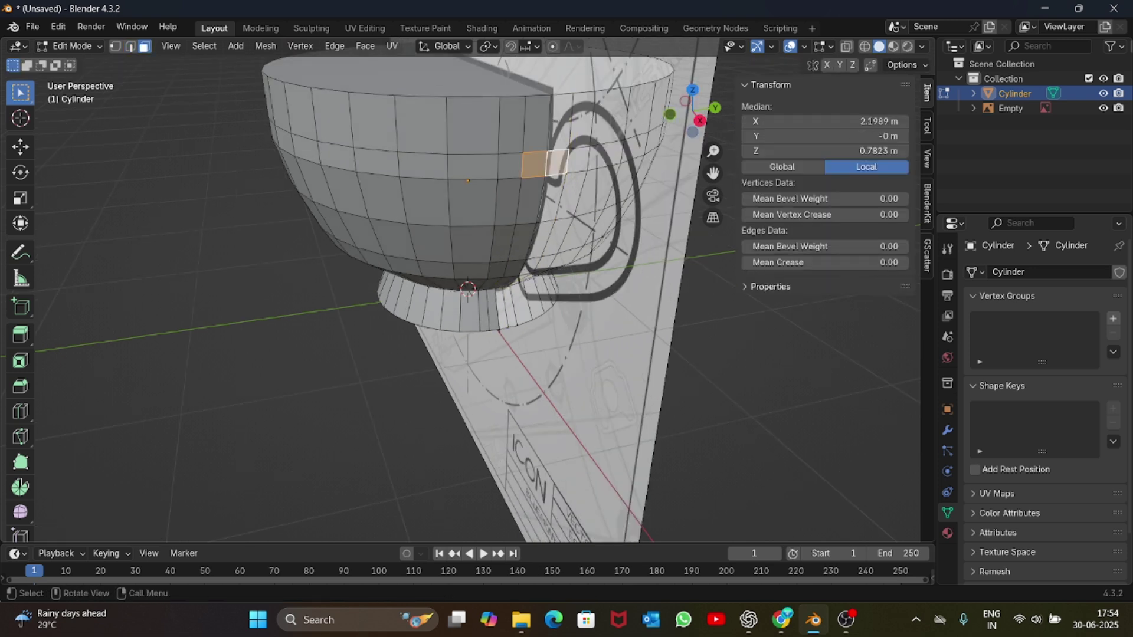
drag(692, 111, 767, 99)
key(KP_1)
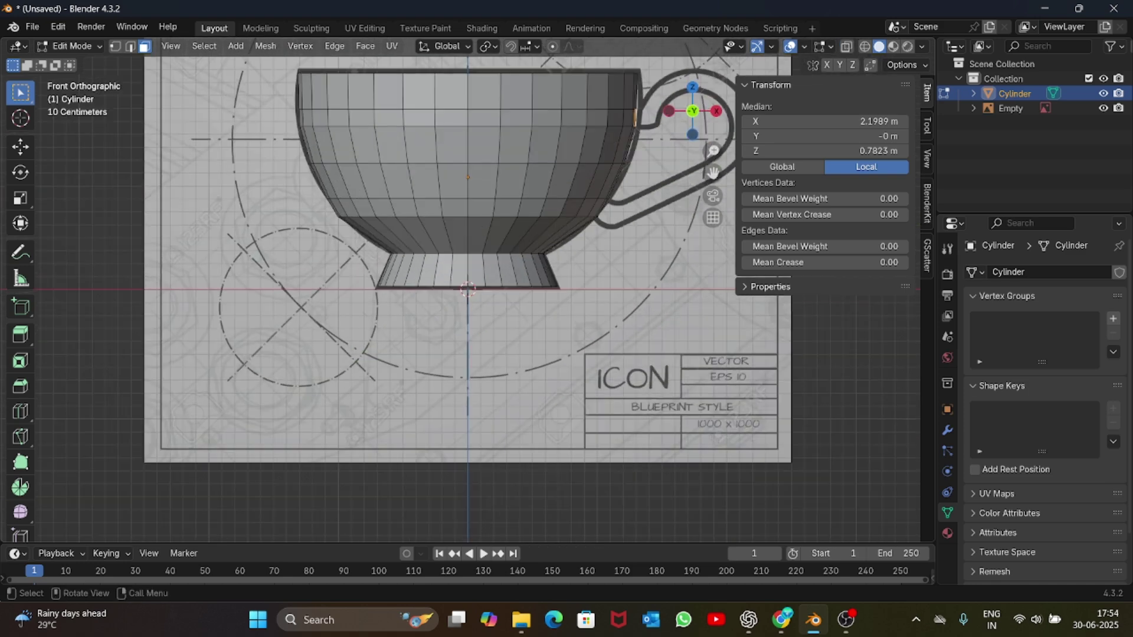
key(n)
scroll(468, 289, down, 1)
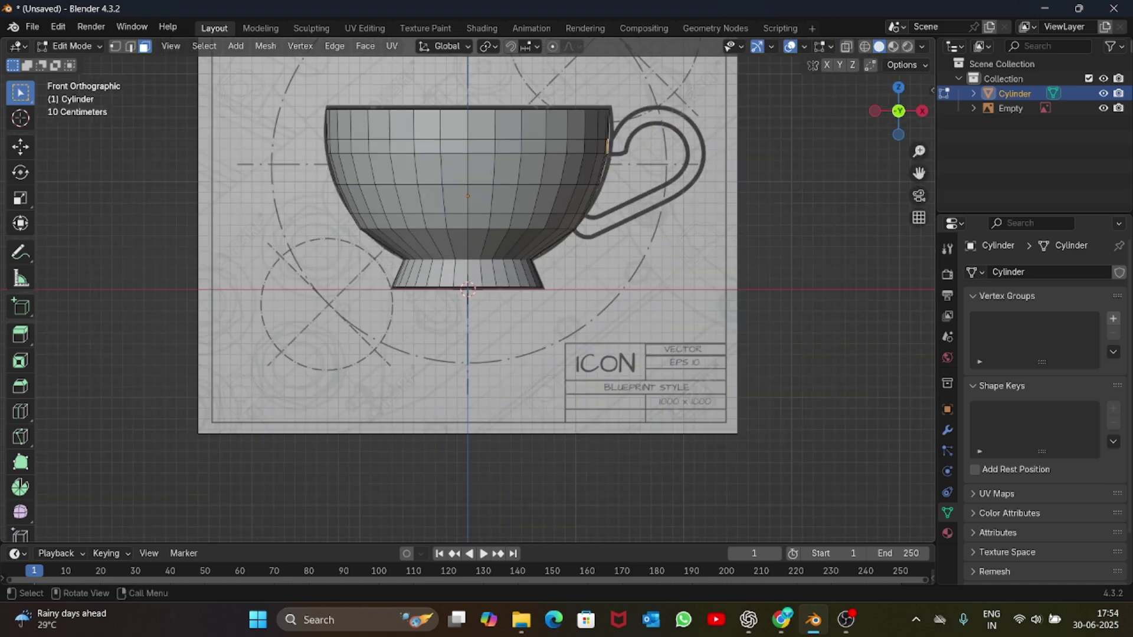
click(864, 46)
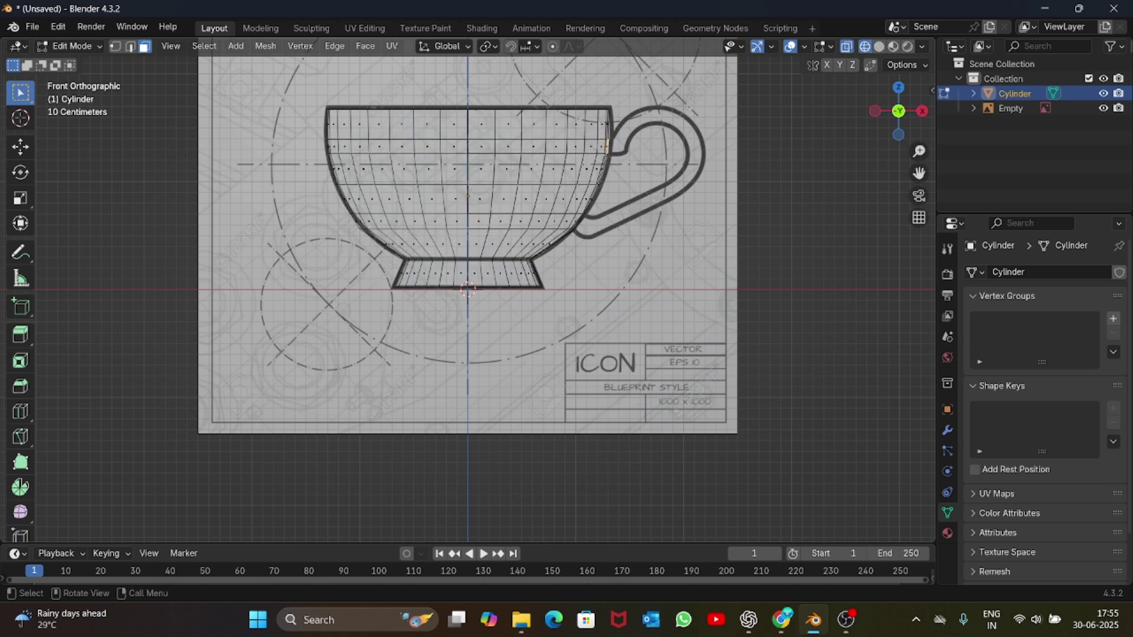
- Extrude the selected faces about 0.15 m outward, rotate them about -42° around Y and shift them toward the cup along X
key(e)
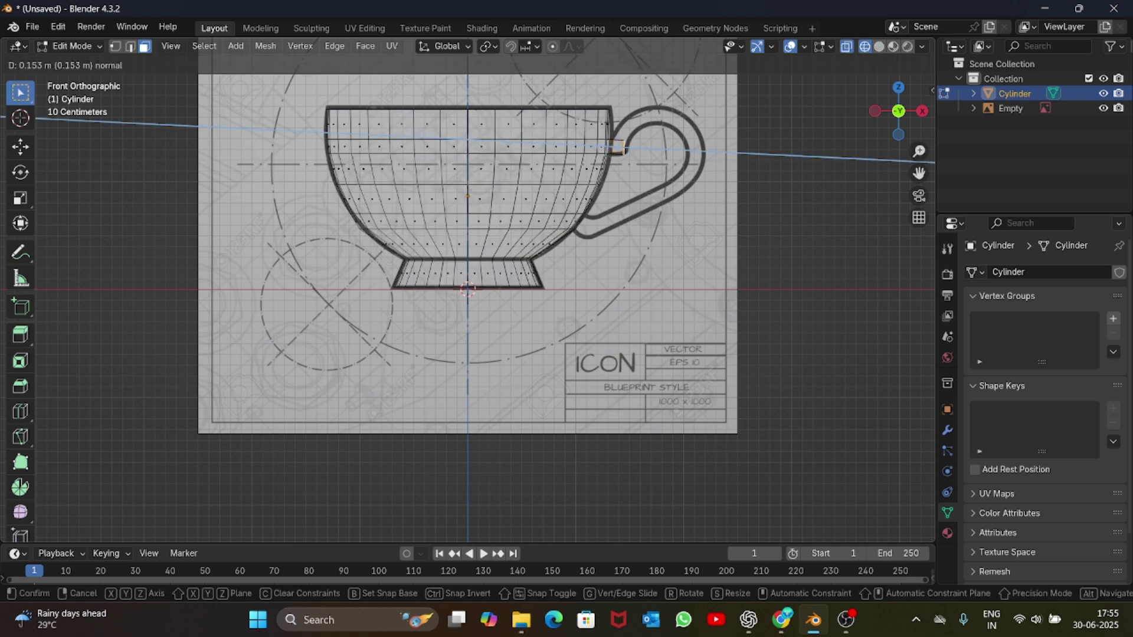
click(675, 194)
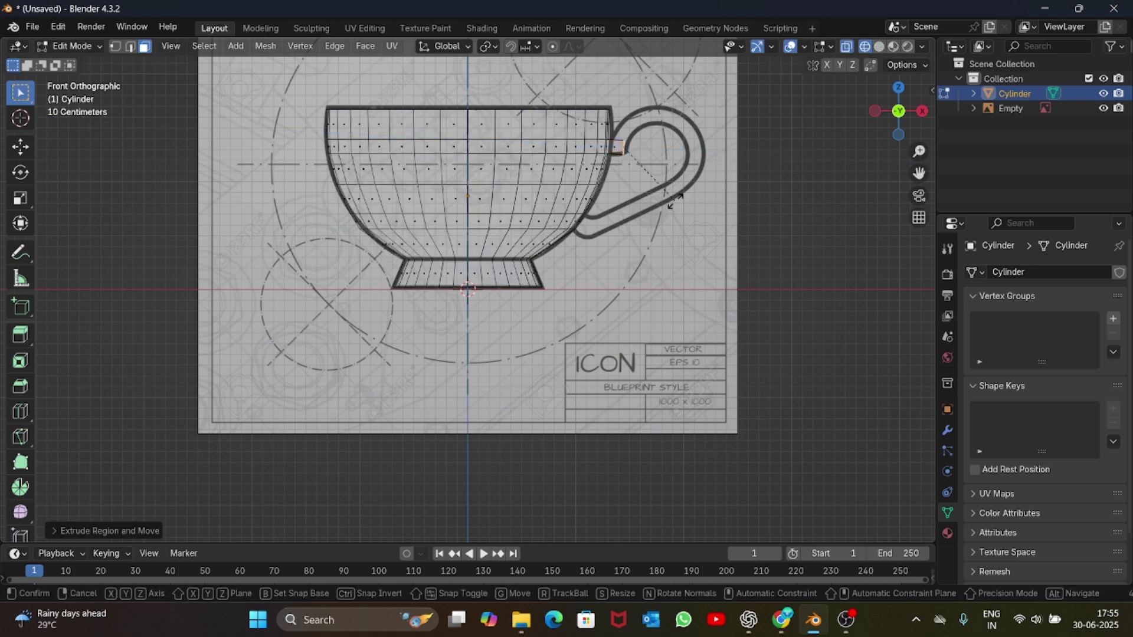
key(r)
key(y)
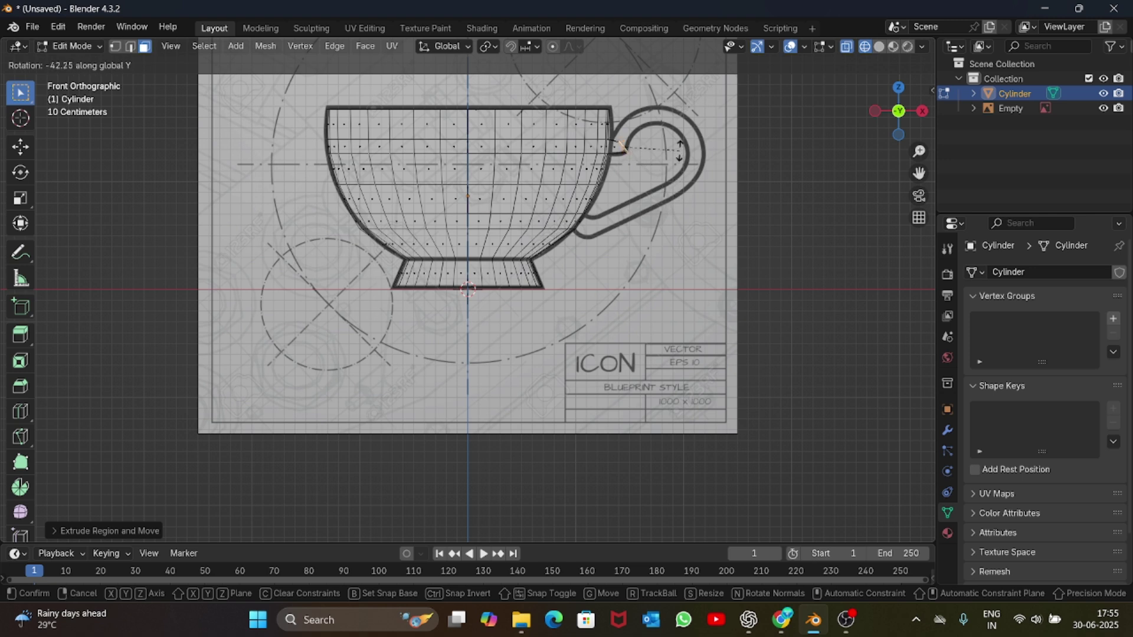
click(679, 150)
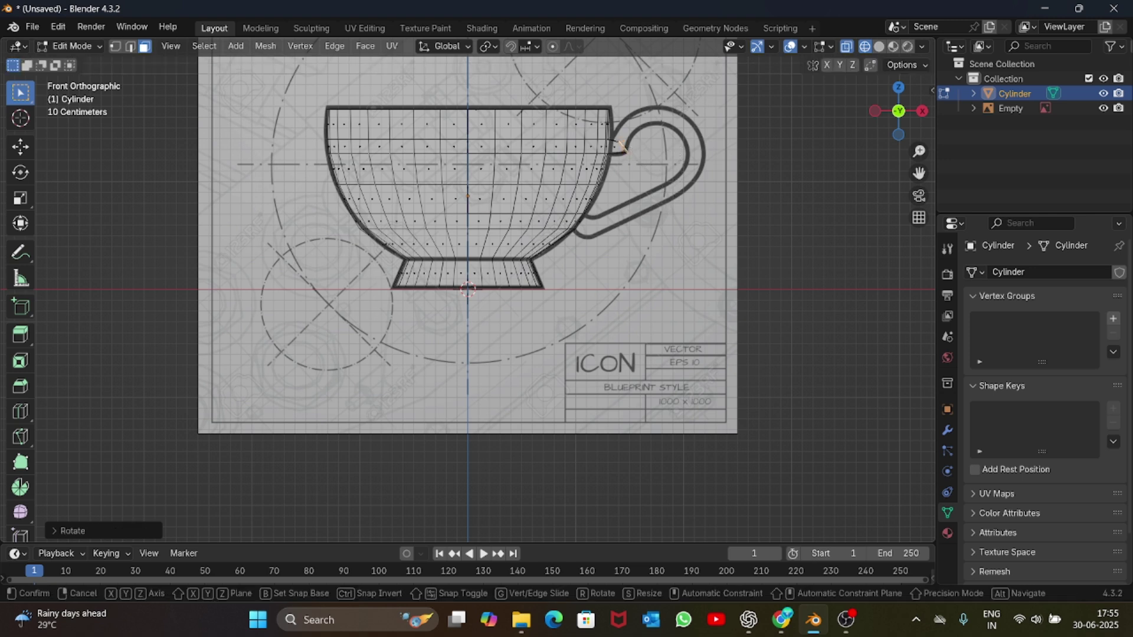
key(g)
key(x)
click(617, 144)
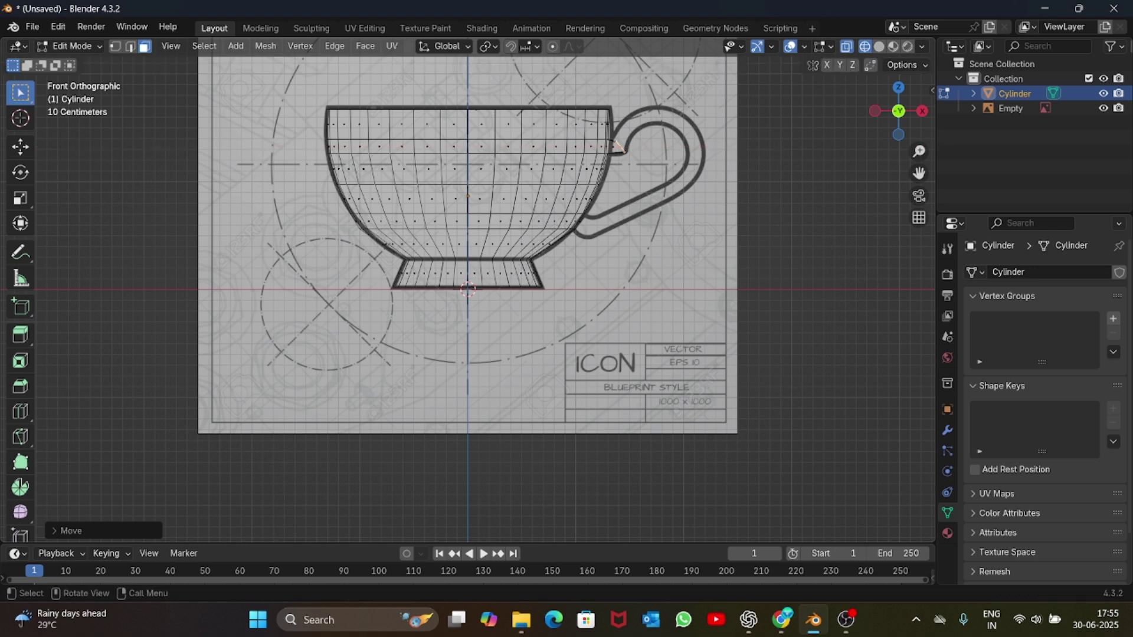
- Extrude the handle's end faces about 0.33 m up along the outline and move them back about 0.18 m along X
key(e)
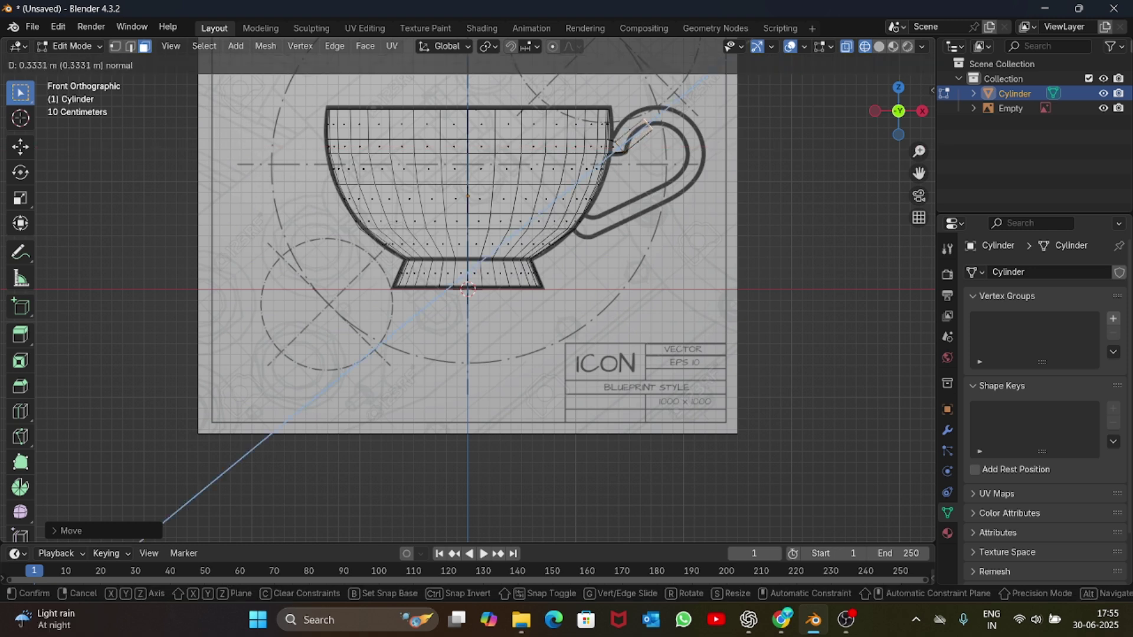
click(647, 122)
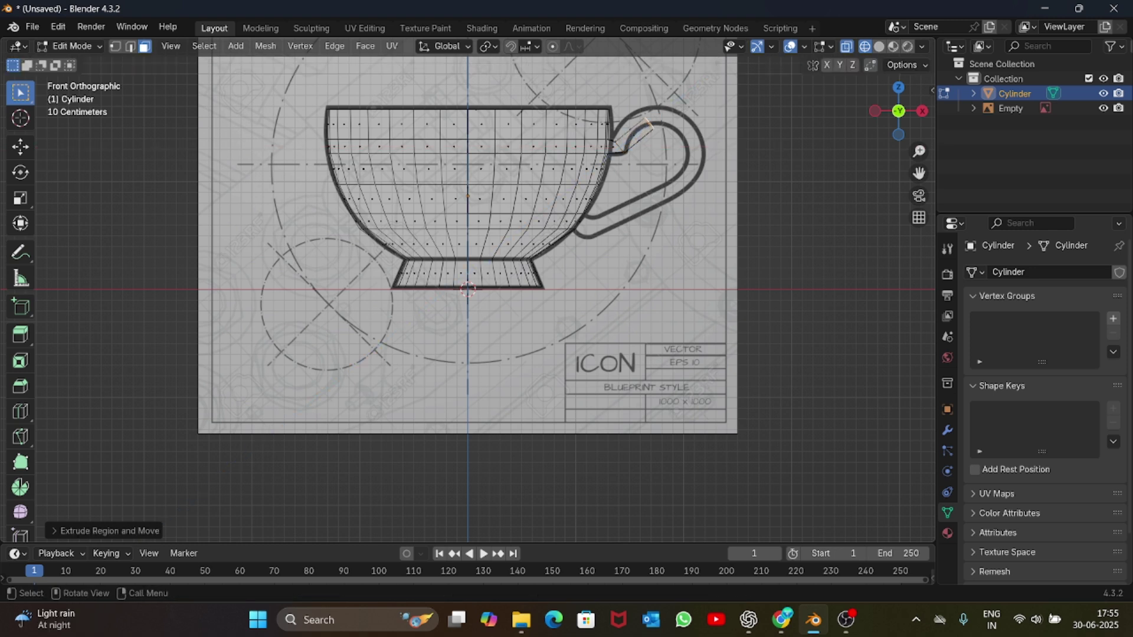
key(g)
key(x)
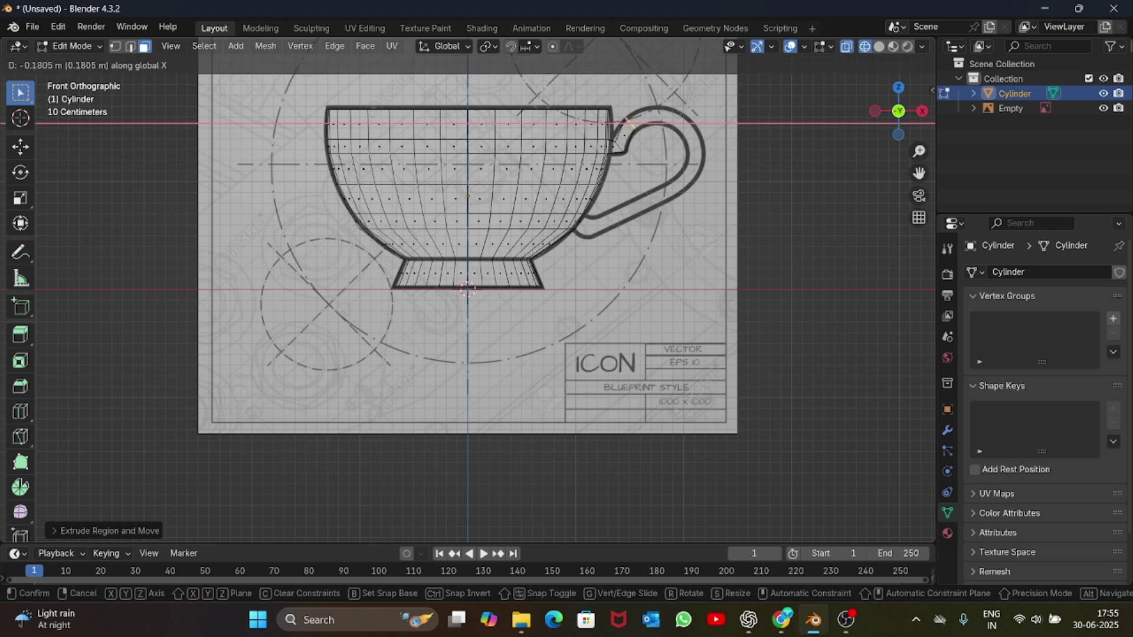
key(Return)
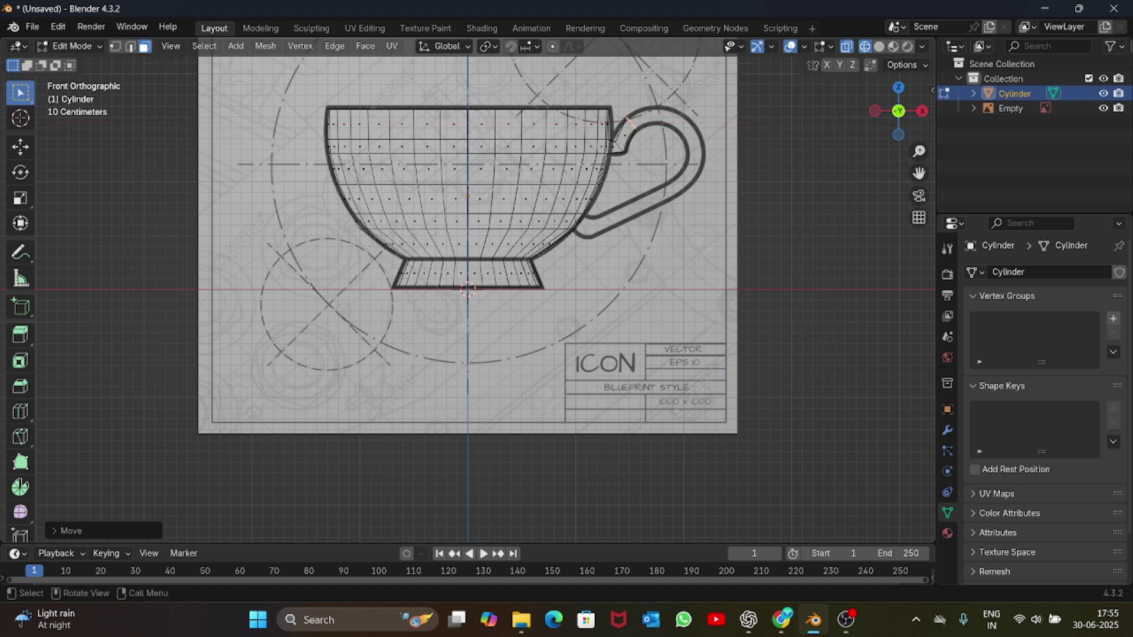
- Extrude the end faces to the top of the handle's arc and lower them along Z onto the blueprint outline
key(e)
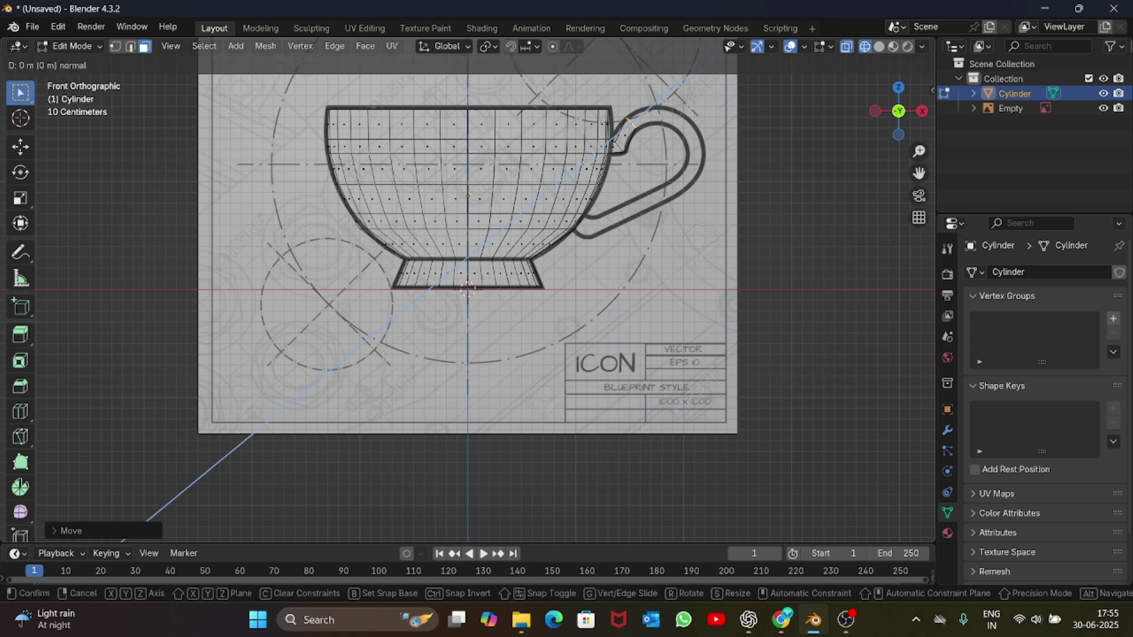
key(Return)
key(g)
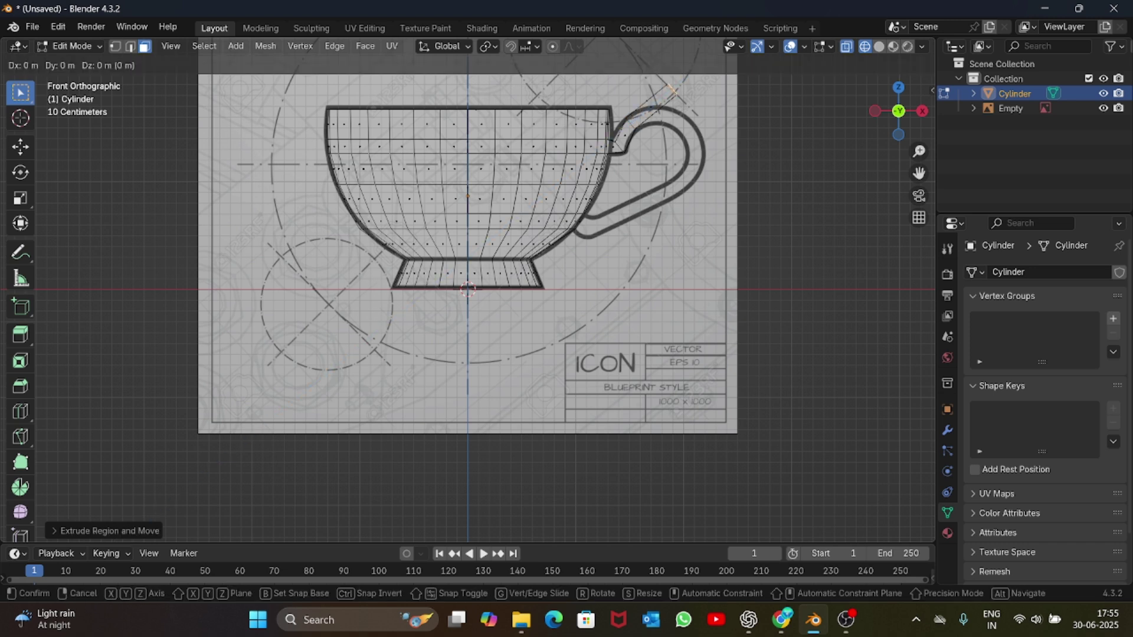
key(z)
key(Return)
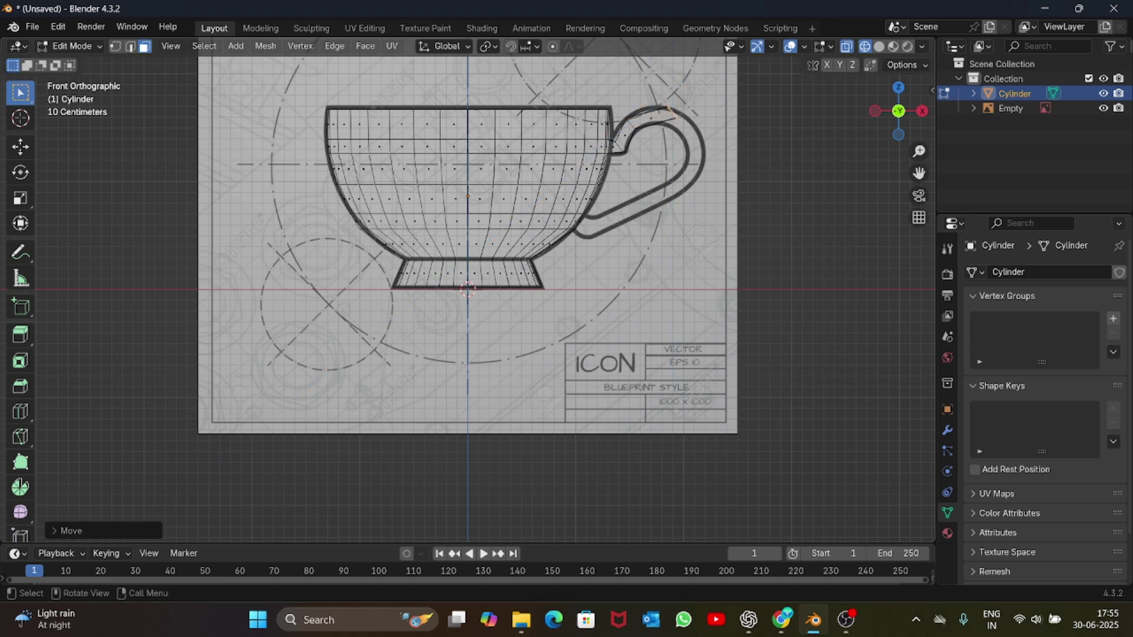
- Rotate the end faces at the top of the handle about 66° around Y and lower them about 0.02 m along Z
key(r)
key(y)
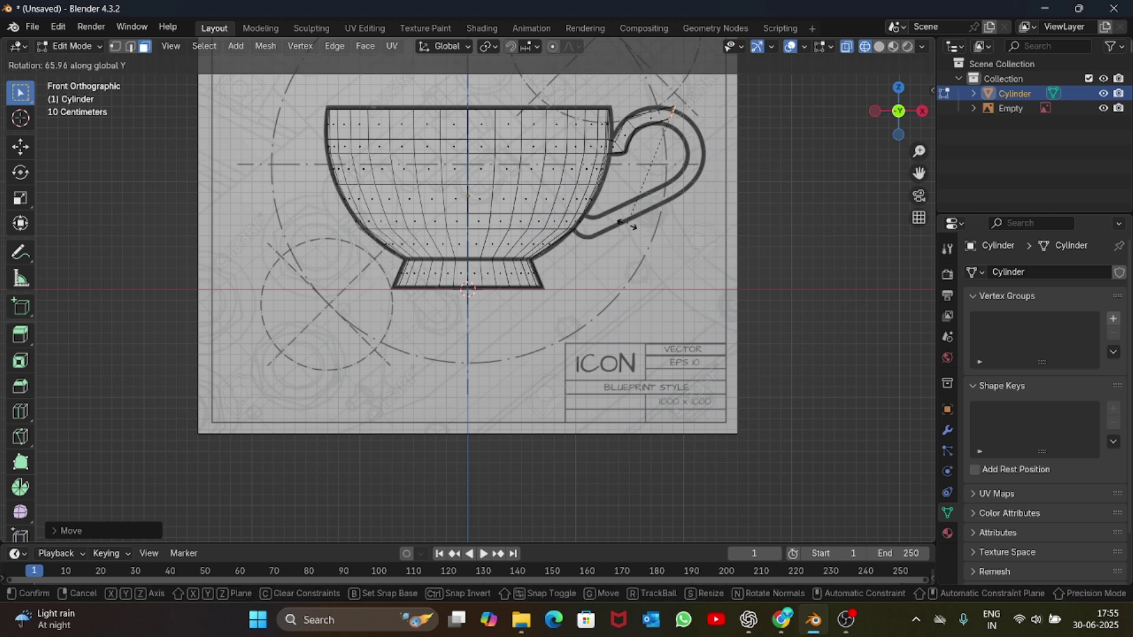
key(Return)
key(g)
key(z)
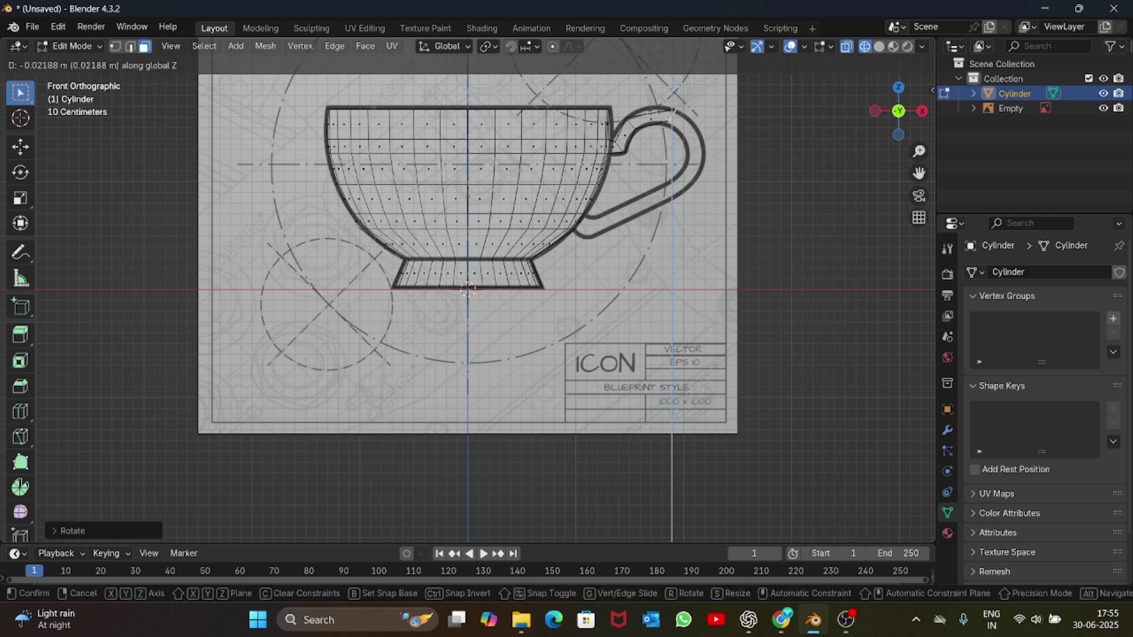
key(Return)
- Inspect the extruded handle segments in solid shading from an oblique angle, then return to front wireframe view
mouse_move(899, 111)
mouse_down()
mouse_move(805, 153)
mouse_move(935, 101)
mouse_move(918, 111)
mouse_up()
click(879, 47)
scroll(468, 289, up, 3)
scroll(468, 289, down, 5)
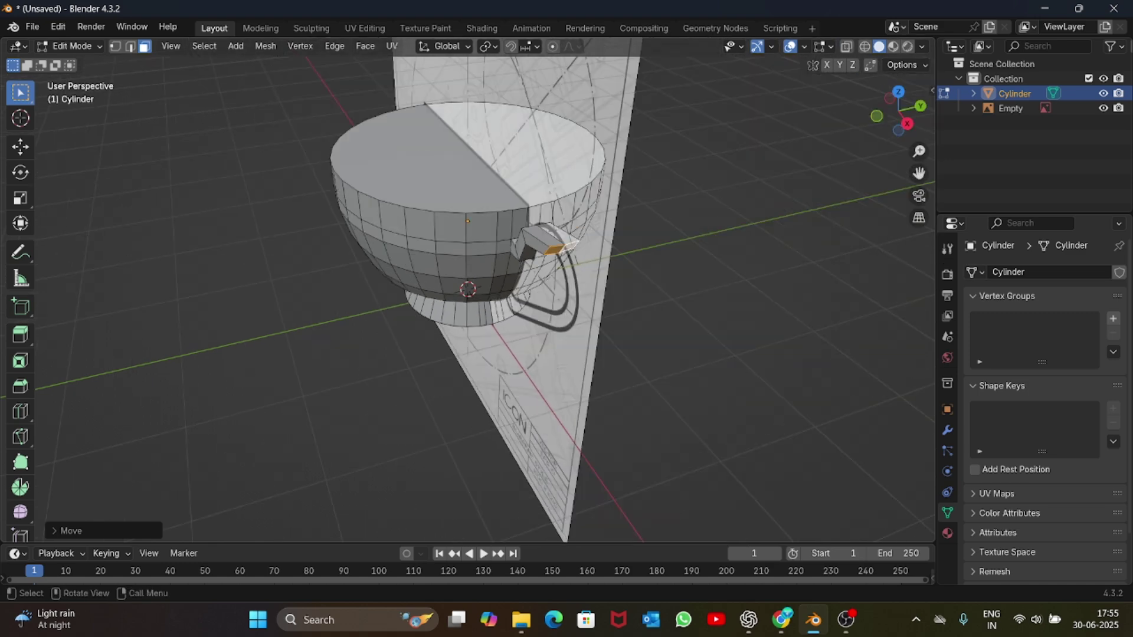
scroll(468, 289, up, 4)
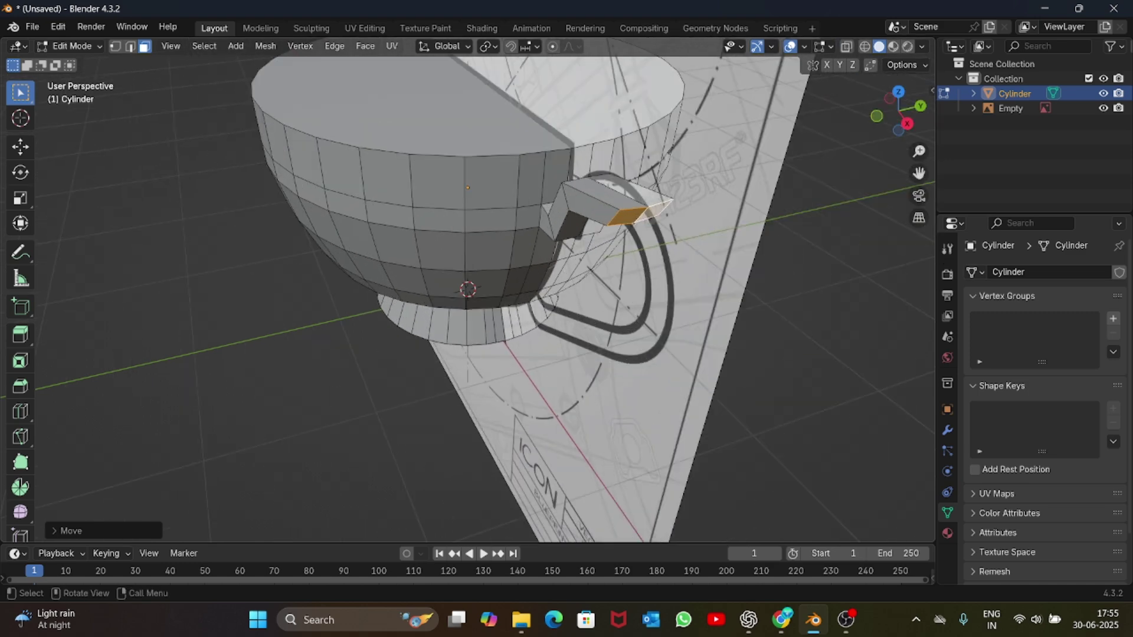
key(KP_1)
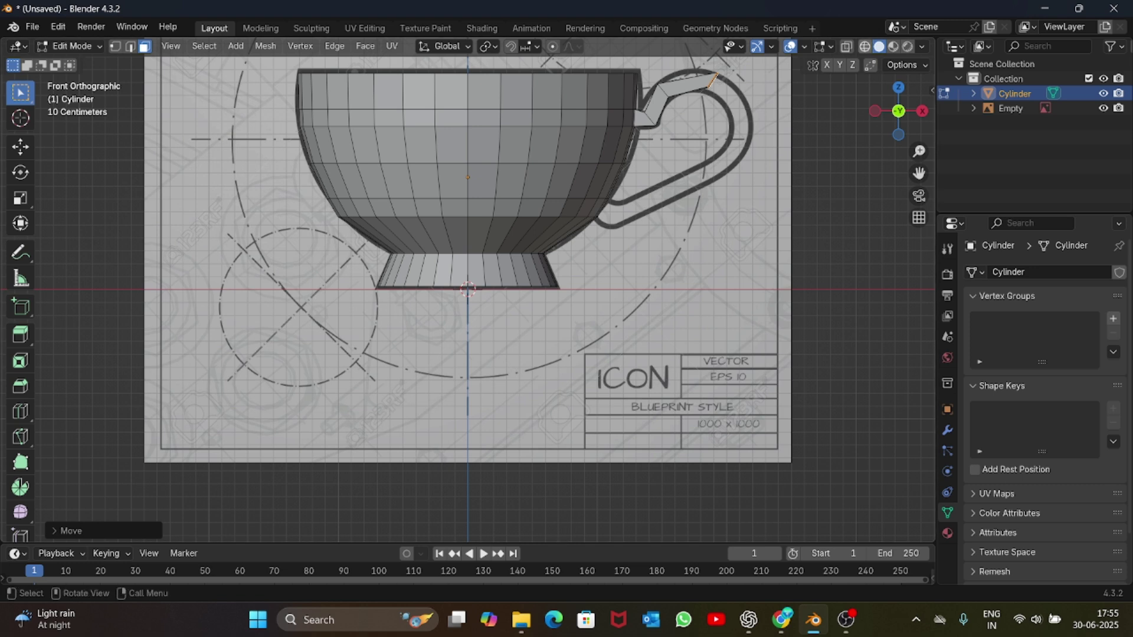
click(865, 47)
- Extrude the end faces down to the handle's outer bend and move them about -0.11 m along X
key(e)
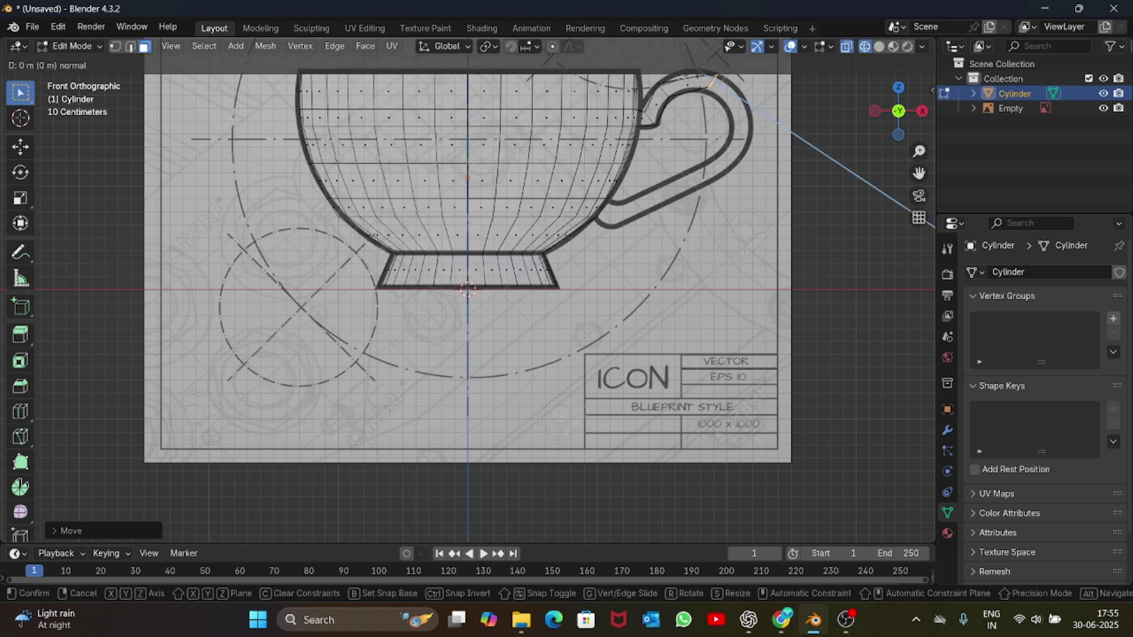
click(753, 105)
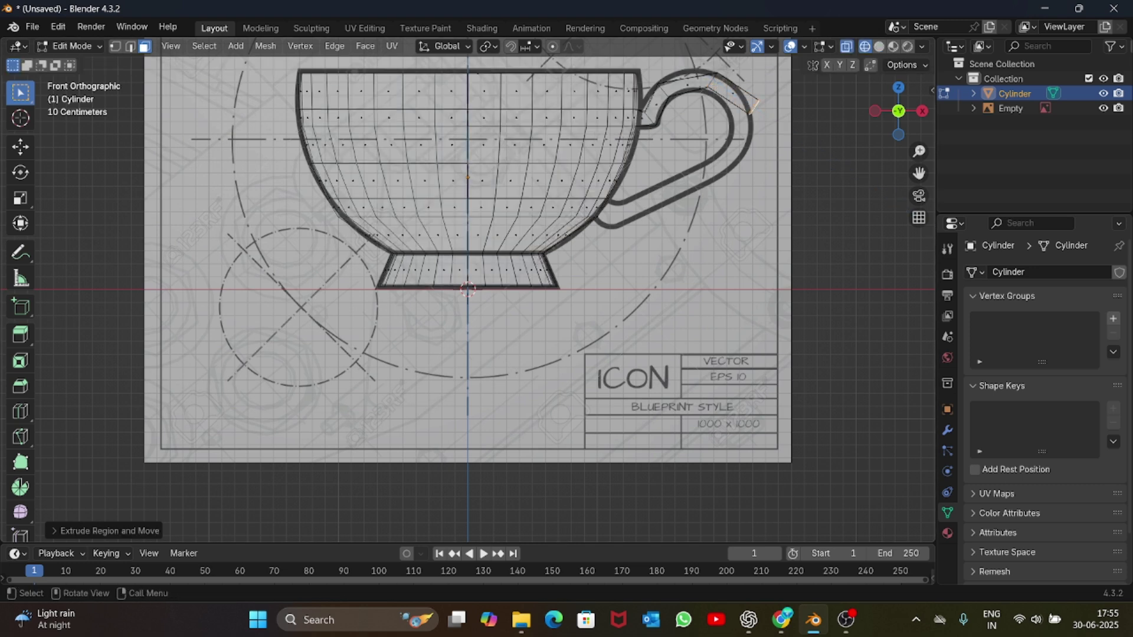
key(g)
key(x)
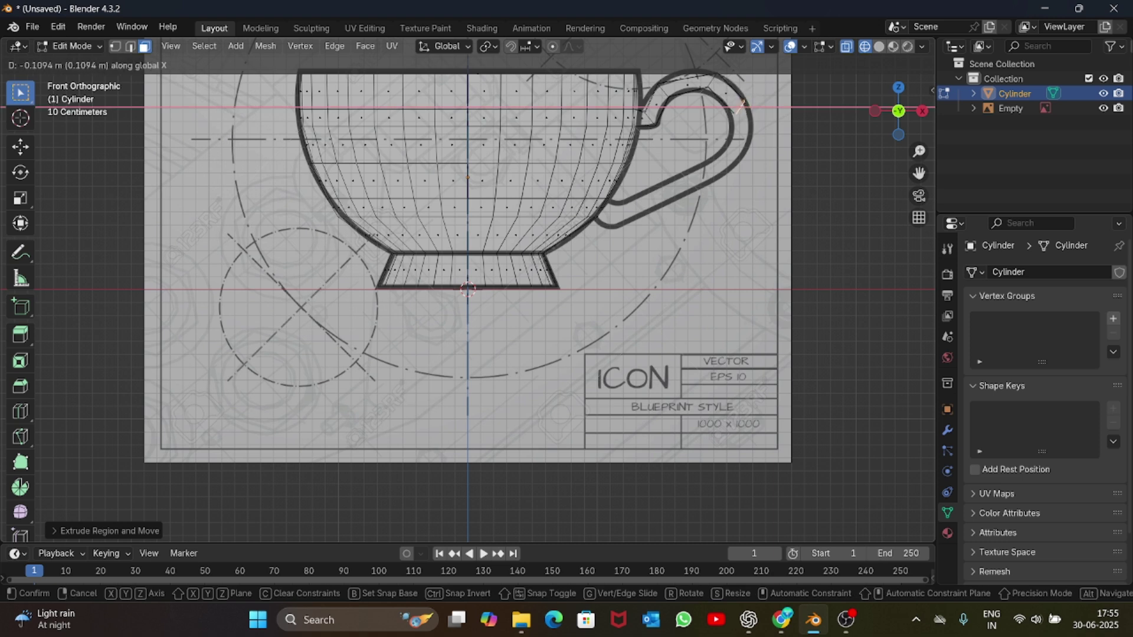
key(Return)
- Rotate the end faces at the outer bend around Y so they lie nearly horizontal across the handle
key(r)
key(y)
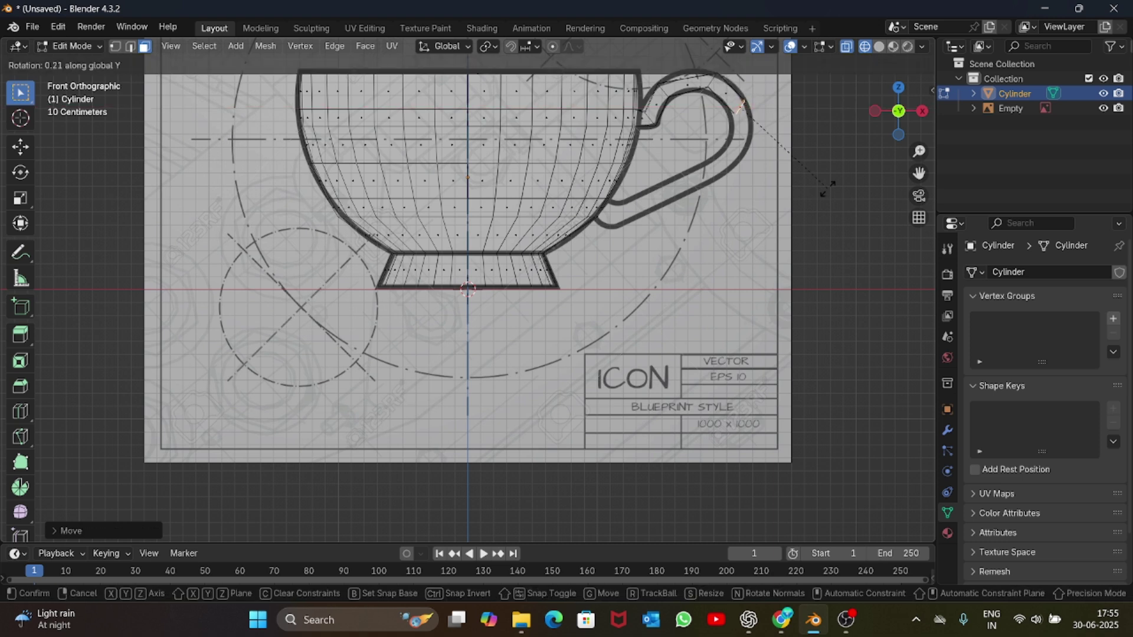
key(Return)
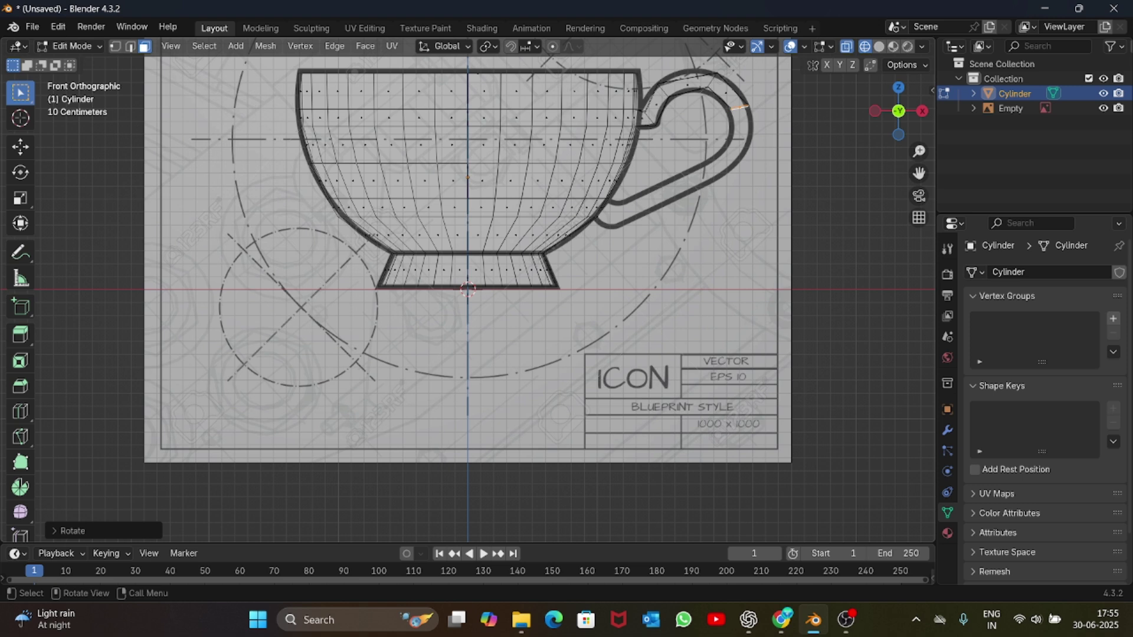
- Extrude the end faces down to the handle's lower bend and move them toward the cup along X
key(e)
key(Return)
key(g)
key(x)
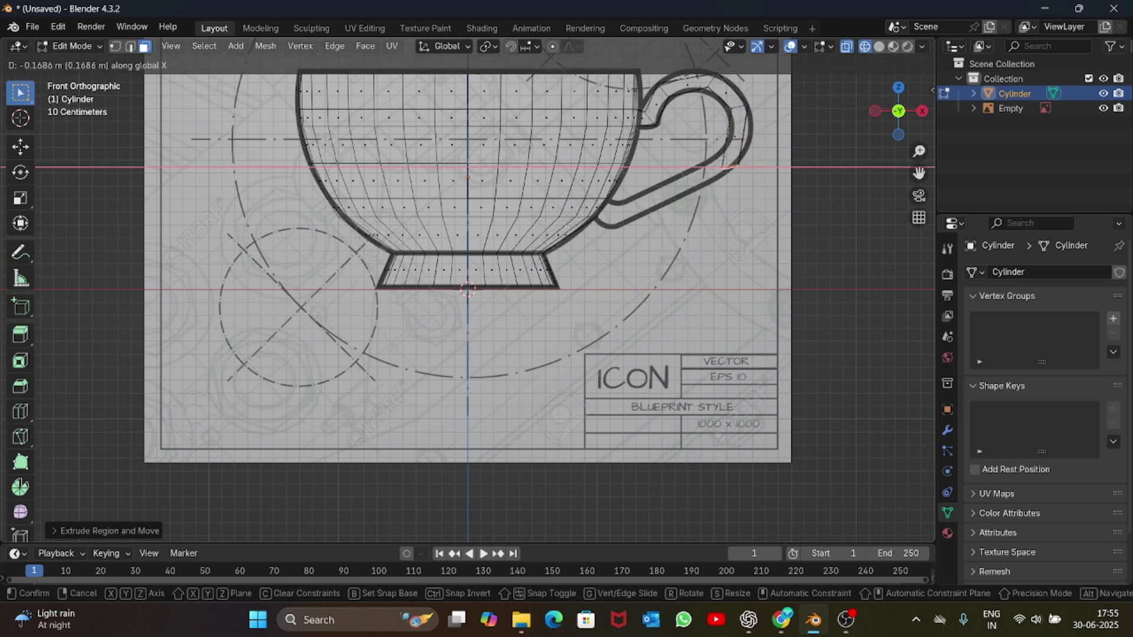
key(Return)
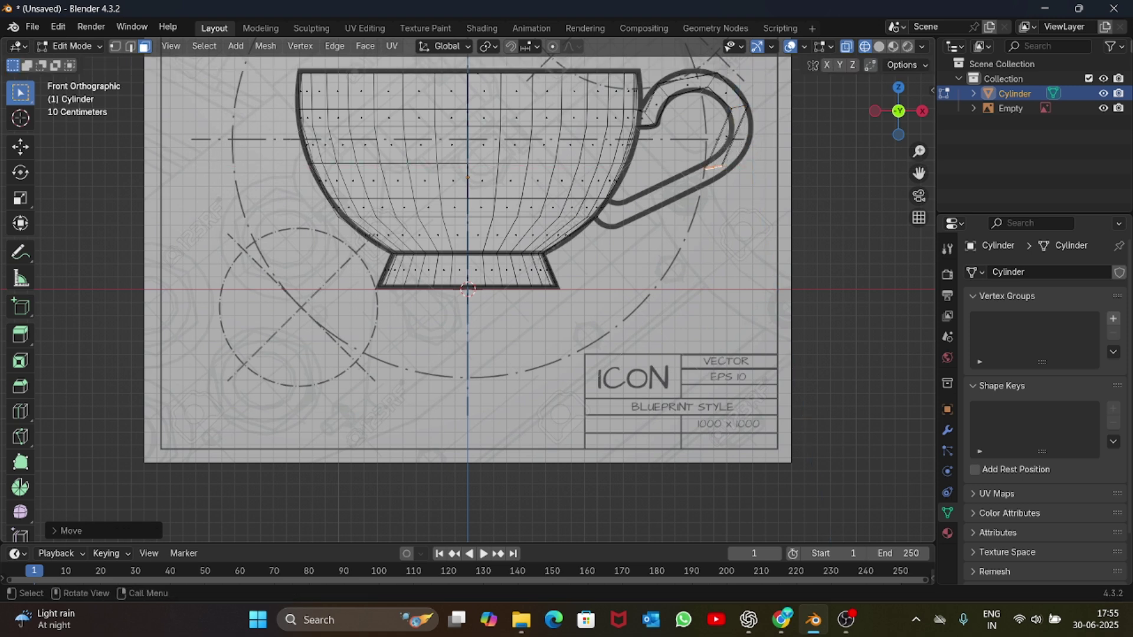
- Rotate the end faces at the lower bend about 69° around Y, across the handle's straight lower arm
key(r)
key(y)
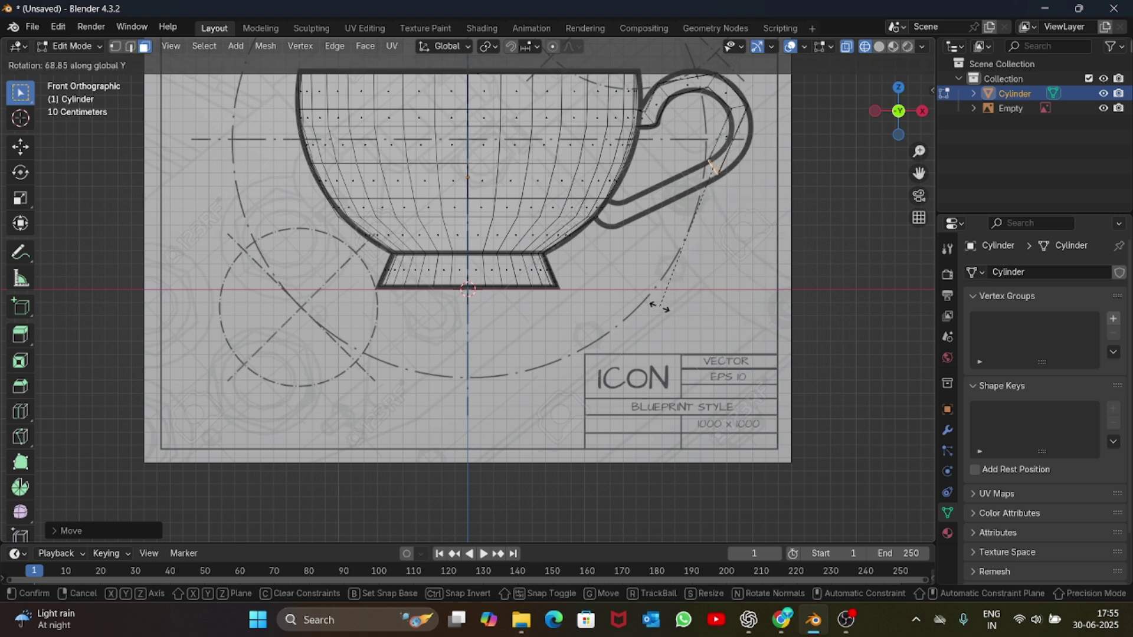
click(658, 305)
- Extrude the end faces along the handle's straight lower arm and raise them about 0.05 m along Z
key(e)
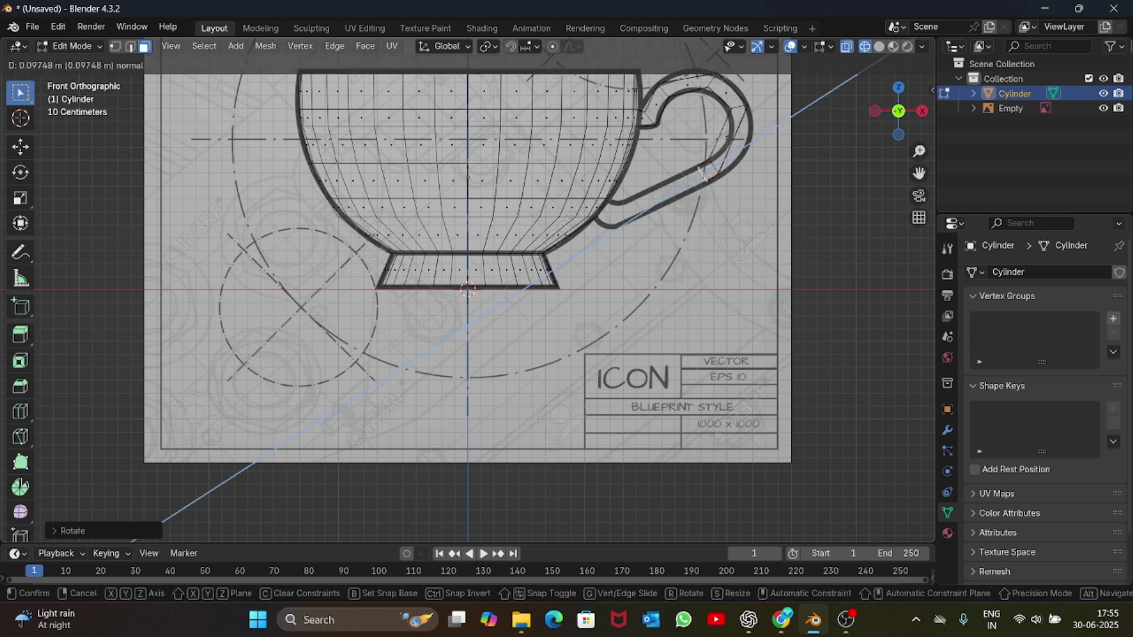
key(Return)
key(g)
key(z)
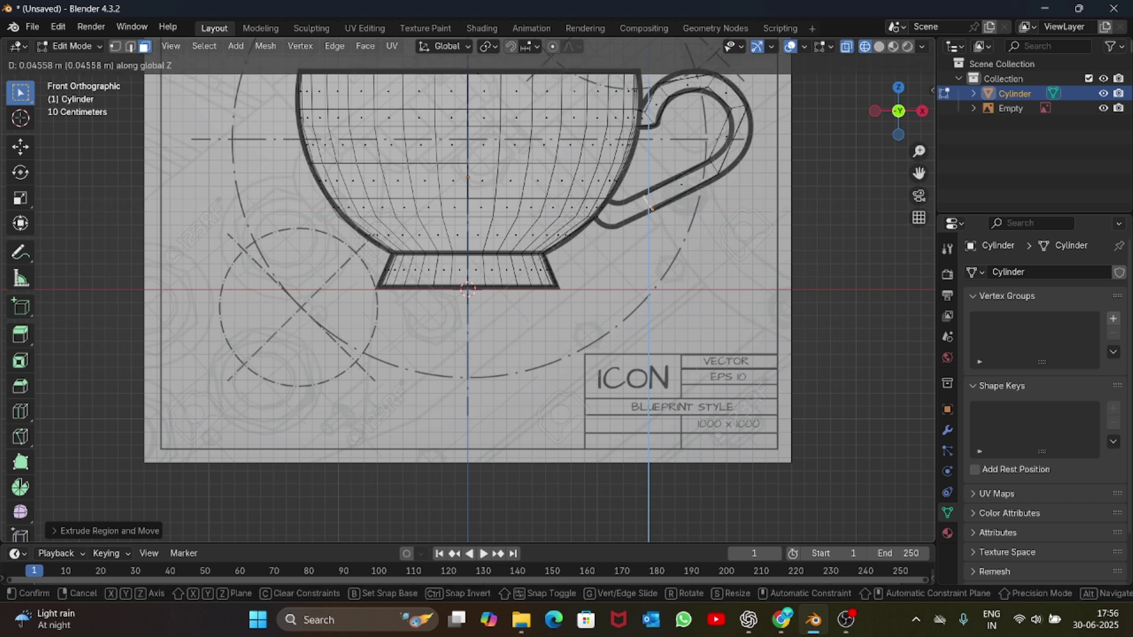
key(Return)
- Extrude the end faces to the handle's lower joint near the bowl and rotate them around Y to stand vertical
key(e)
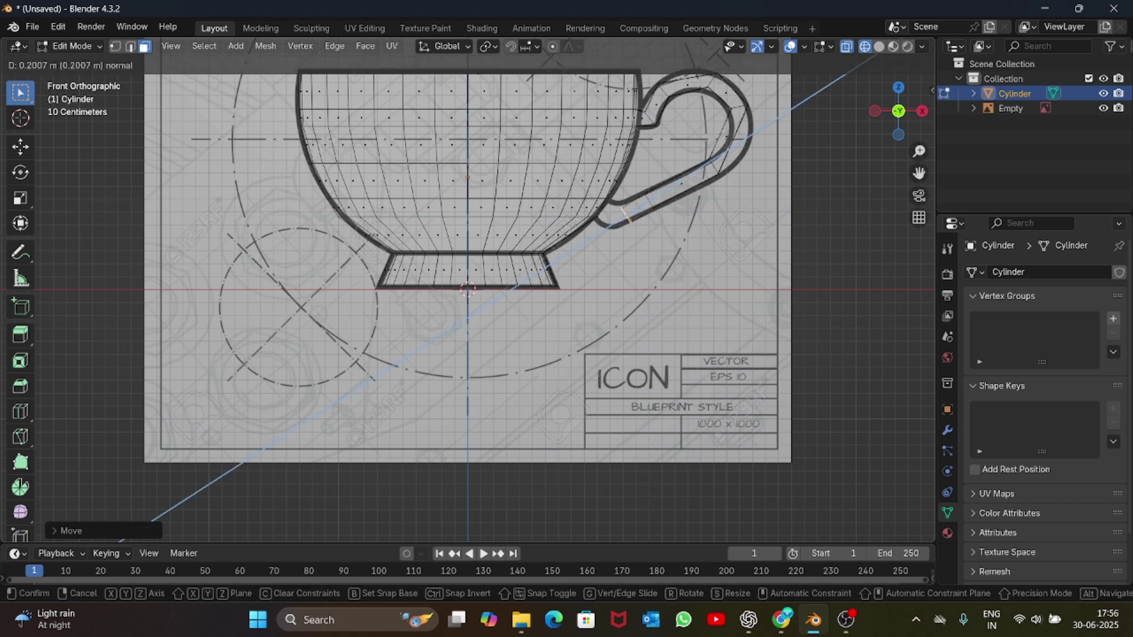
key(Escape)
key(r)
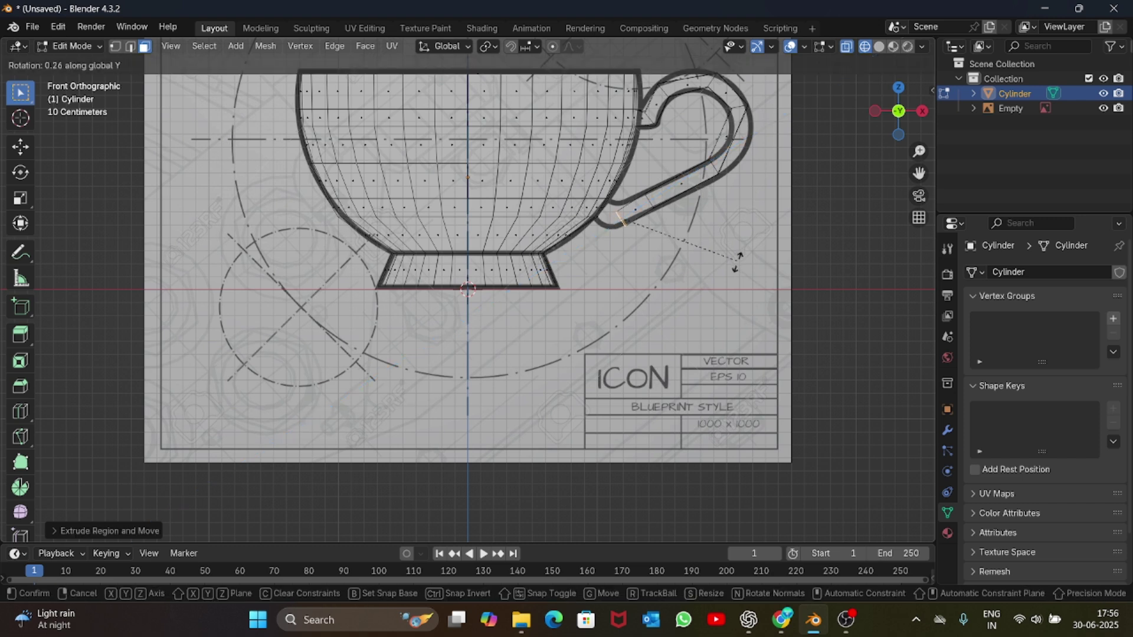
click(666, 290)
- Adjust the vertical end faces along Z to fit between the handle outlines beside the bowl
key(g)
key(z)
click(667, 286)
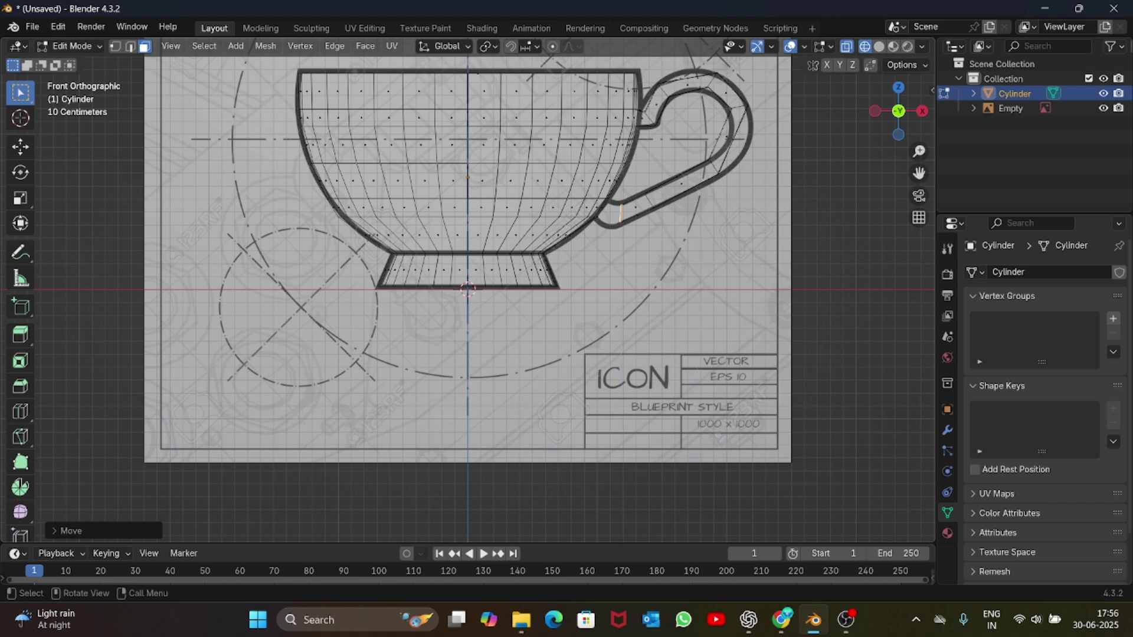
- Extrude the handle's lower end faces about 0.34 m along their normal into the bowl wall
key(g)
key(z)
key(z)
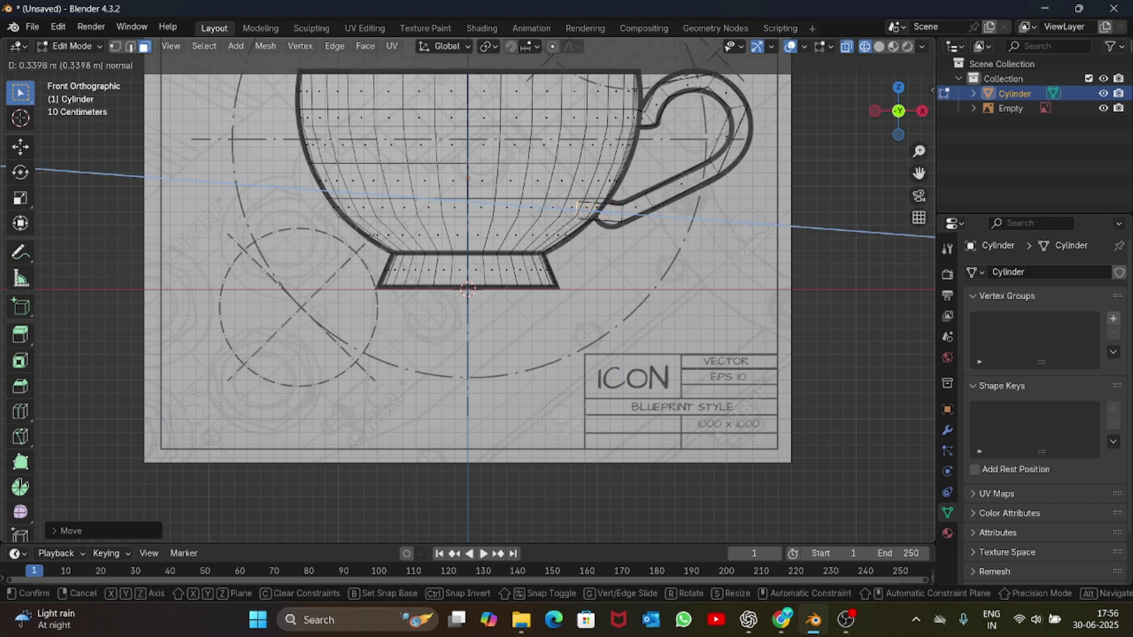
click(578, 209)
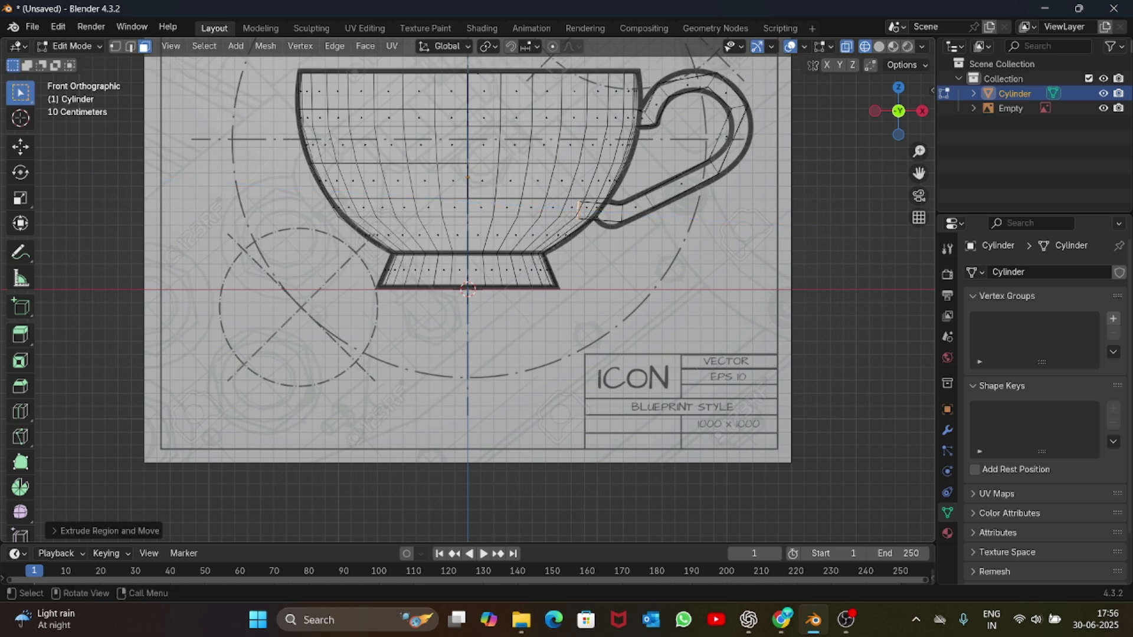
- Inspect the extruded handle in solid shading from a perspective angle, then return to the front wireframe view
key(Tab)
click(879, 46)
drag(898, 111, 779, 162)
mouse_move(507, 224)
middle_down()
mouse_move(555, 230)
mouse_move(507, 241)
middle_up()
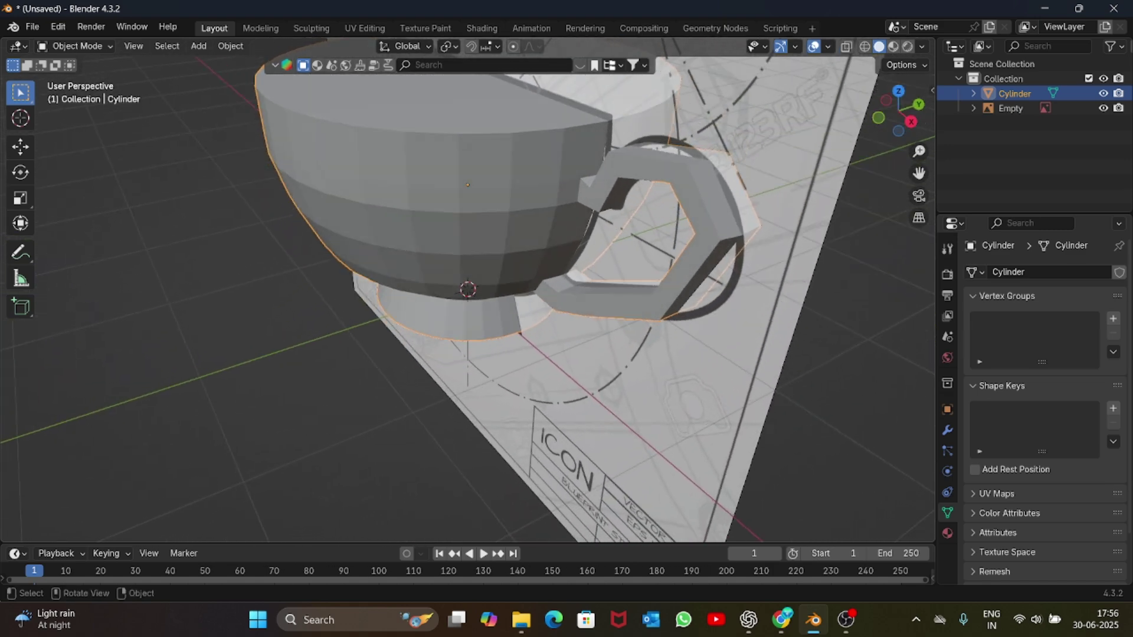
key(shift+z)
key(KP_1)
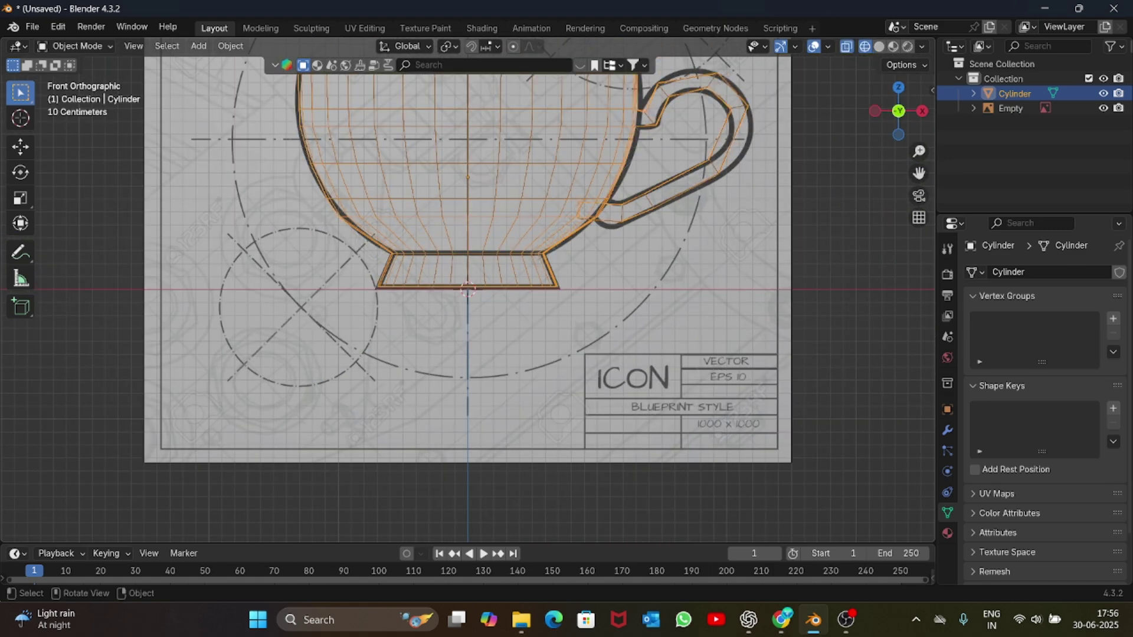
key(Tab)
key(Tab)
scroll(467, 289, down, 2)
- Add a loop cut across the handle's top arc and raise it about 0.03 m along Z to the blueprint outline
key(Tab)
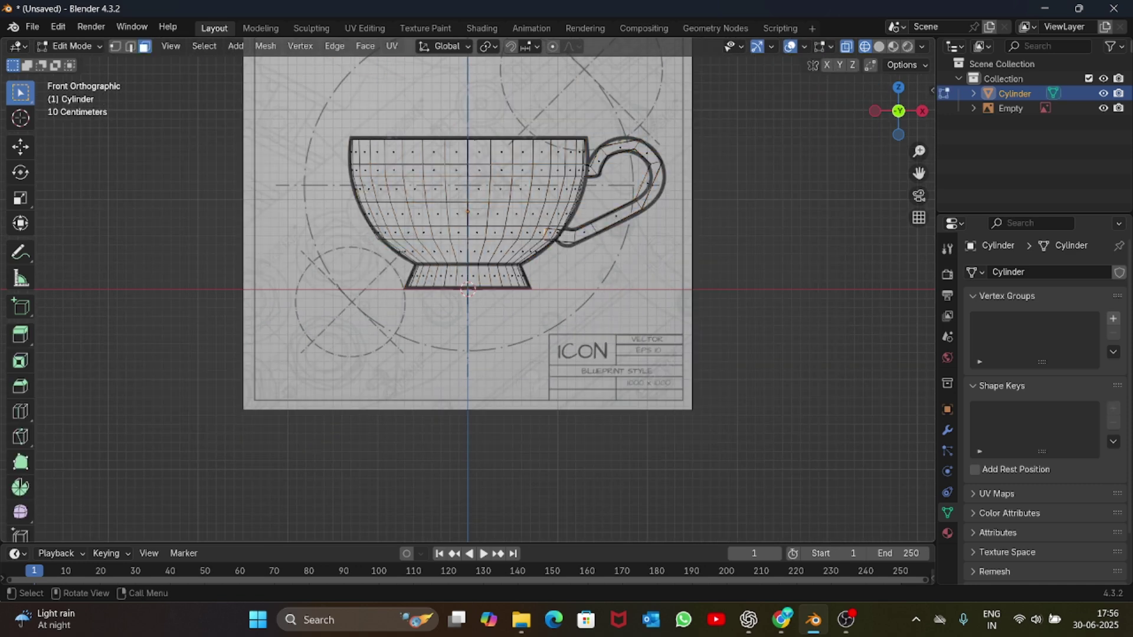
key(1)
key(ctrl+r)
click(620, 148)
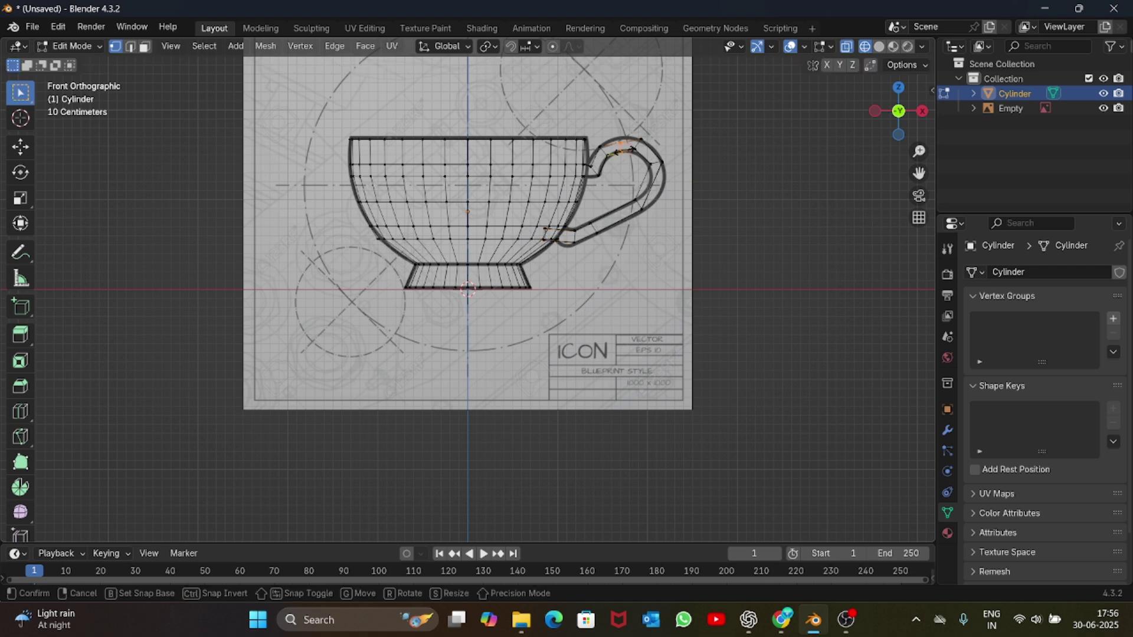
click(620, 147)
key(g)
key(z)
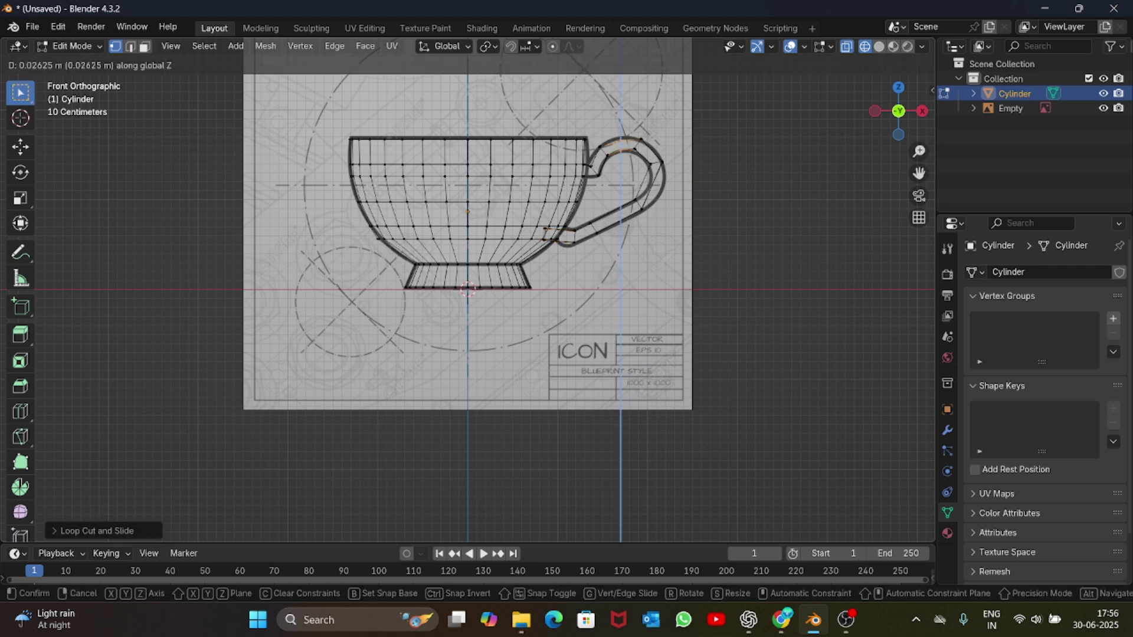
key(Return)
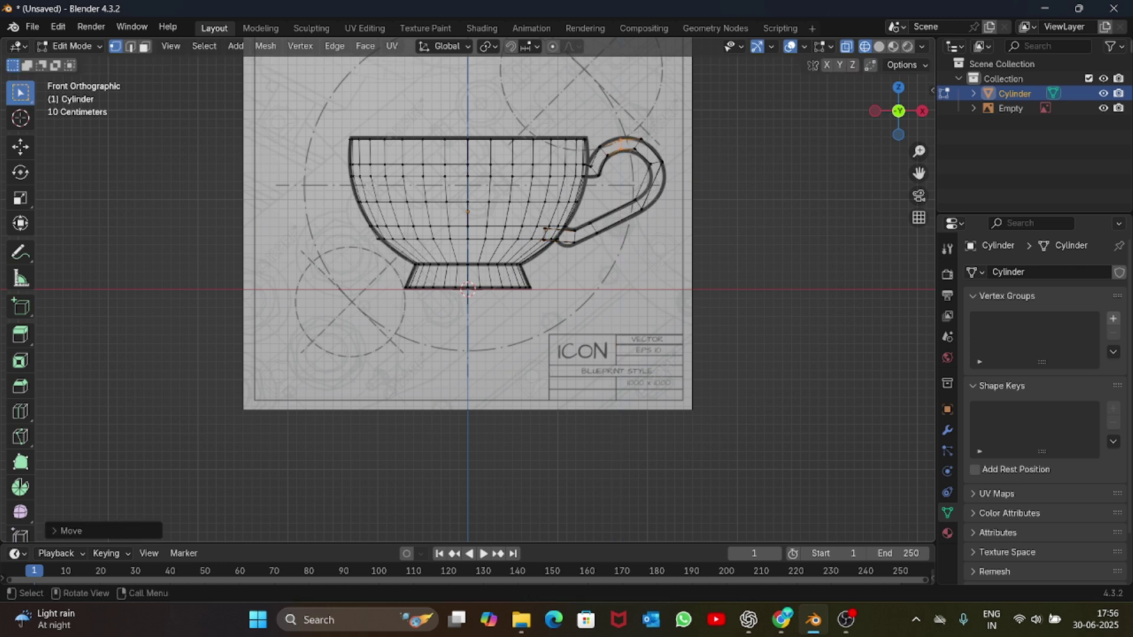
- Add a loop cut across the handle's outer bend and shift it about 0.11 m outward along X
key(ctrl+r)
click(647, 183)
click(648, 183)
key(g)
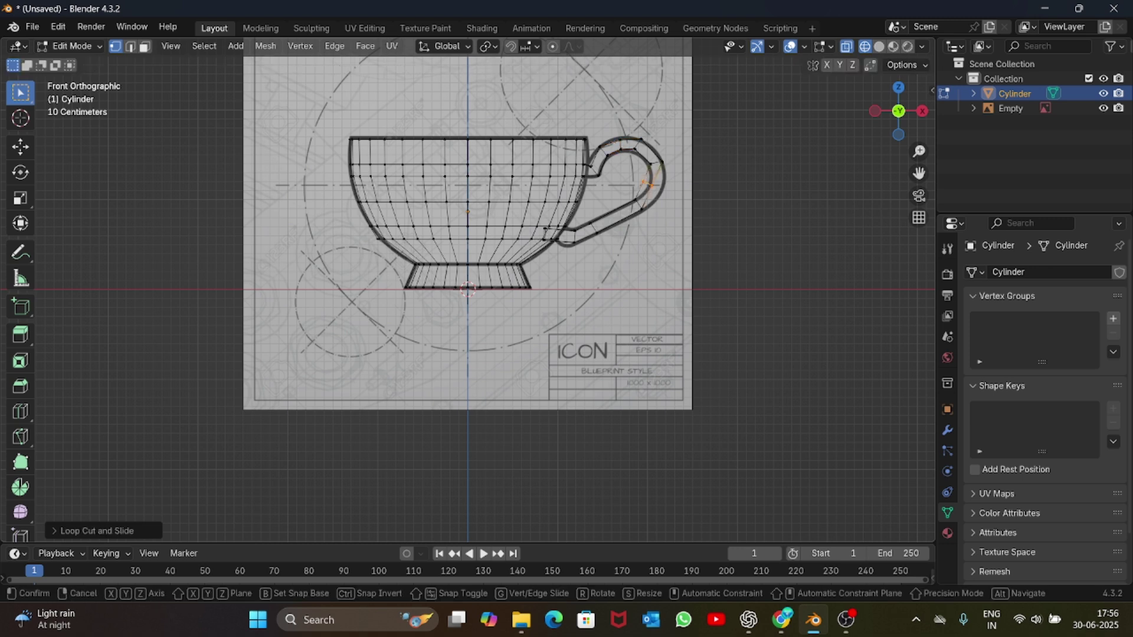
key(x)
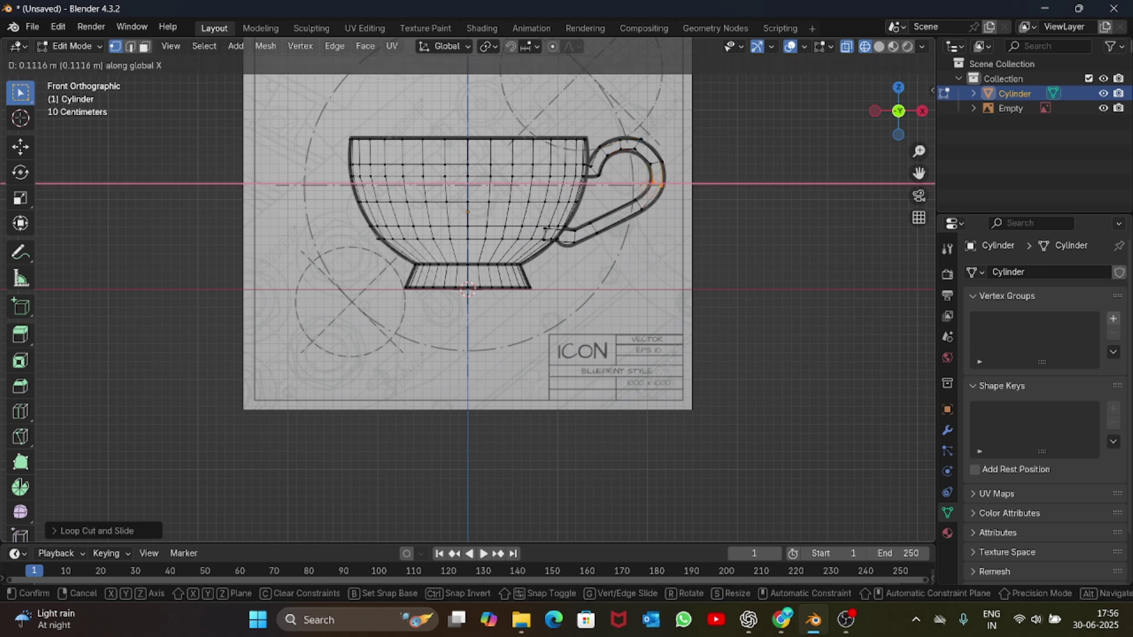
key(Return)
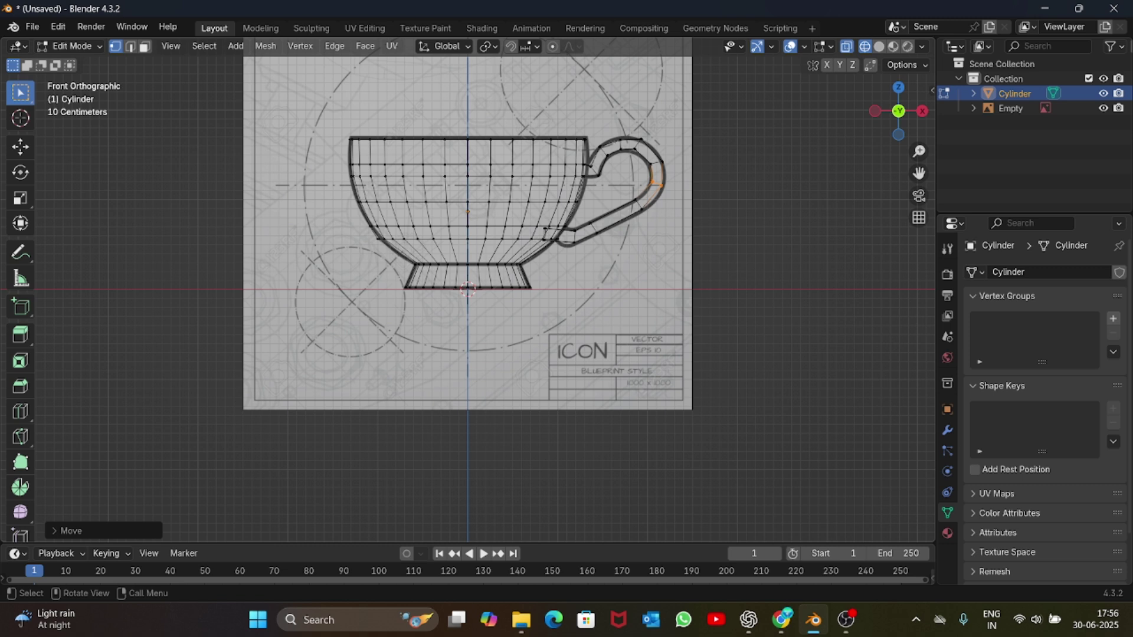
- Add a loop cut at the handle's lower bend, lower it along Z and shift it about 0.007 m along X
key(ctrl+r)
click(649, 195)
click(649, 195)
key(g)
key(z)
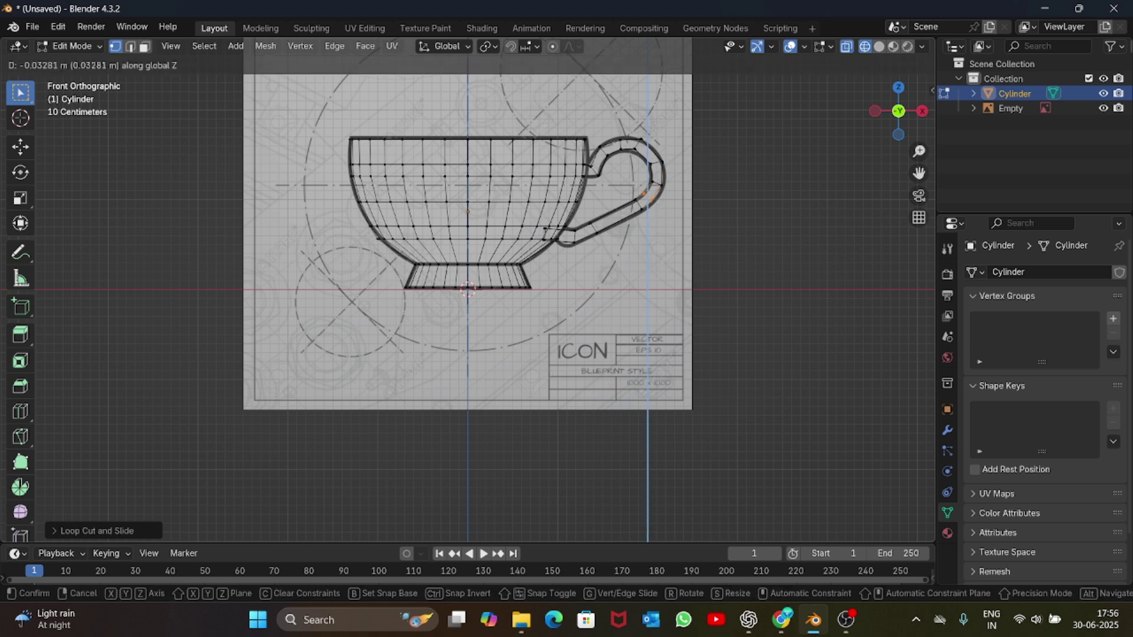
click(649, 200)
key(g)
key(x)
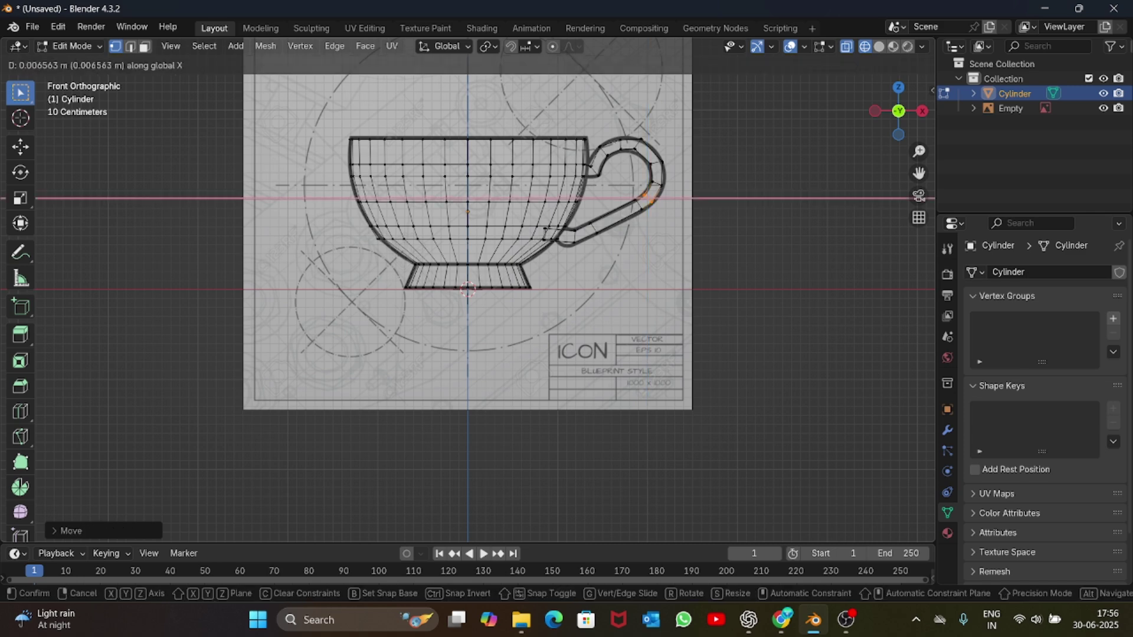
click(649, 200)
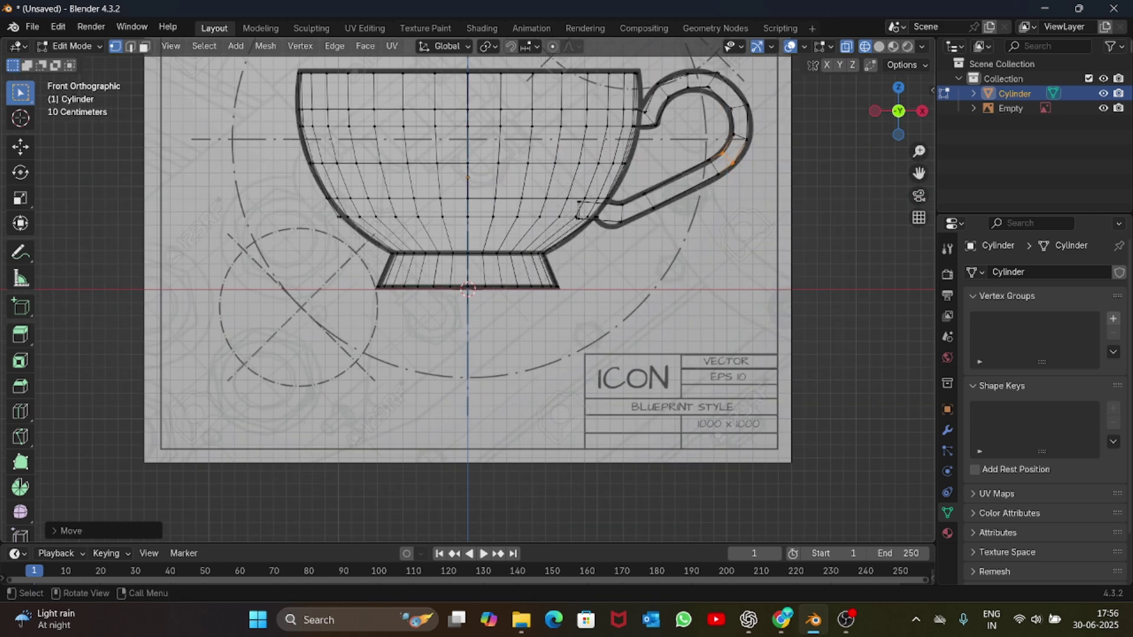
- Lower the existing vertex loop on the outer side of the handle's top arc about 0.02 m along Z
drag(630, 133, 648, 156)
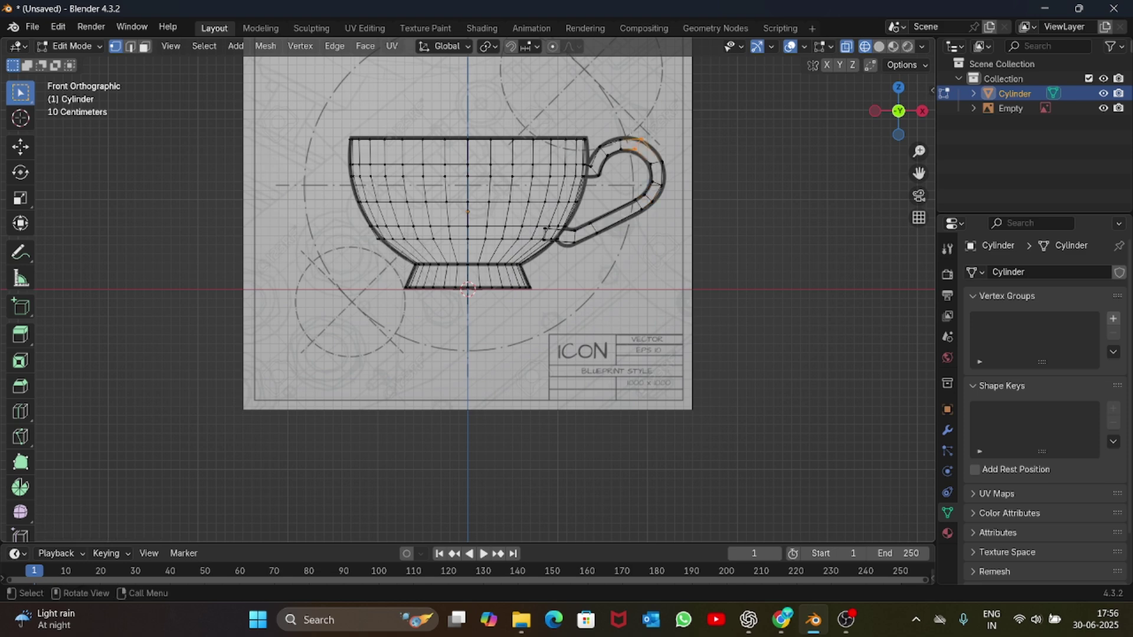
key(g)
key(z)
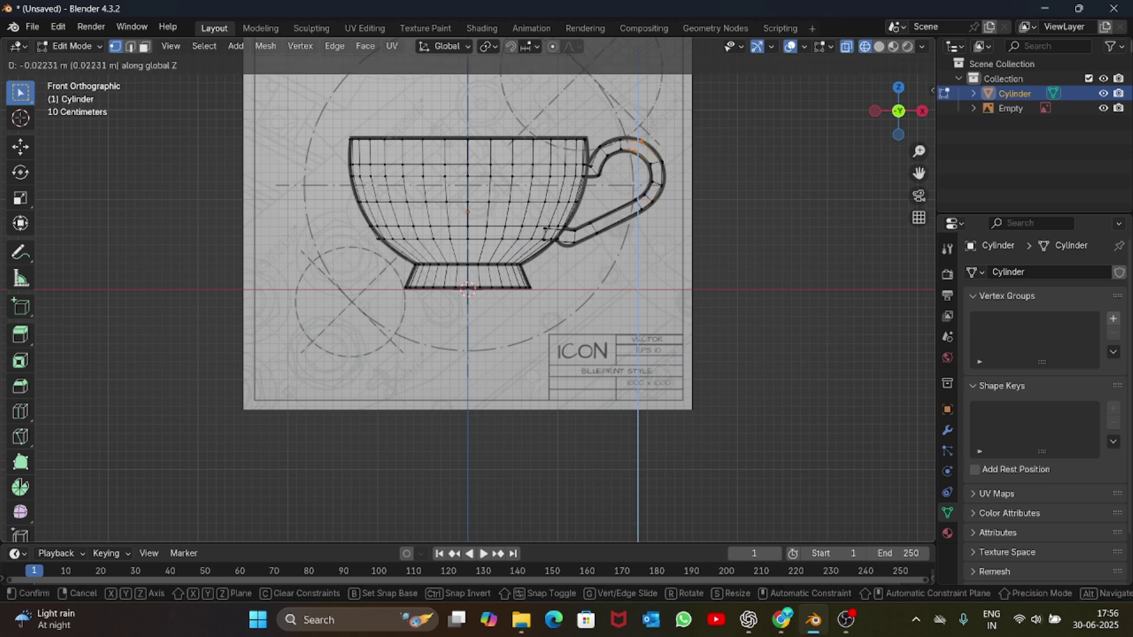
key(Return)
scroll(468, 289, up, 1)
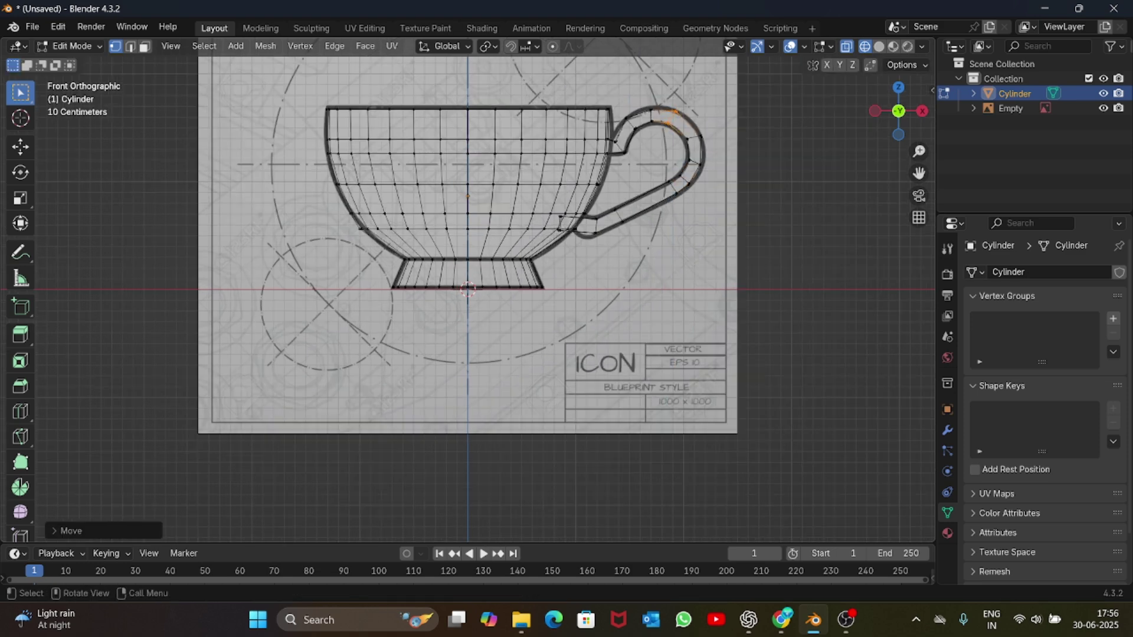
- Add a loop cut across the handle segment near its upper joint and shift it about -0.02 m along X
key(ctrl+r)
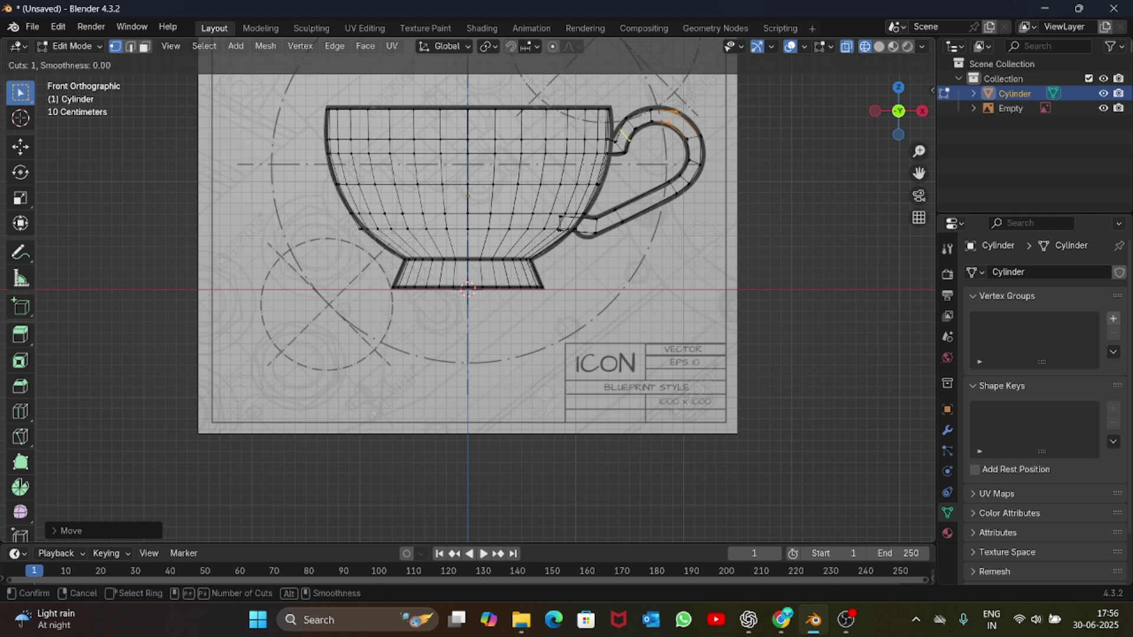
click(625, 136)
click(626, 137)
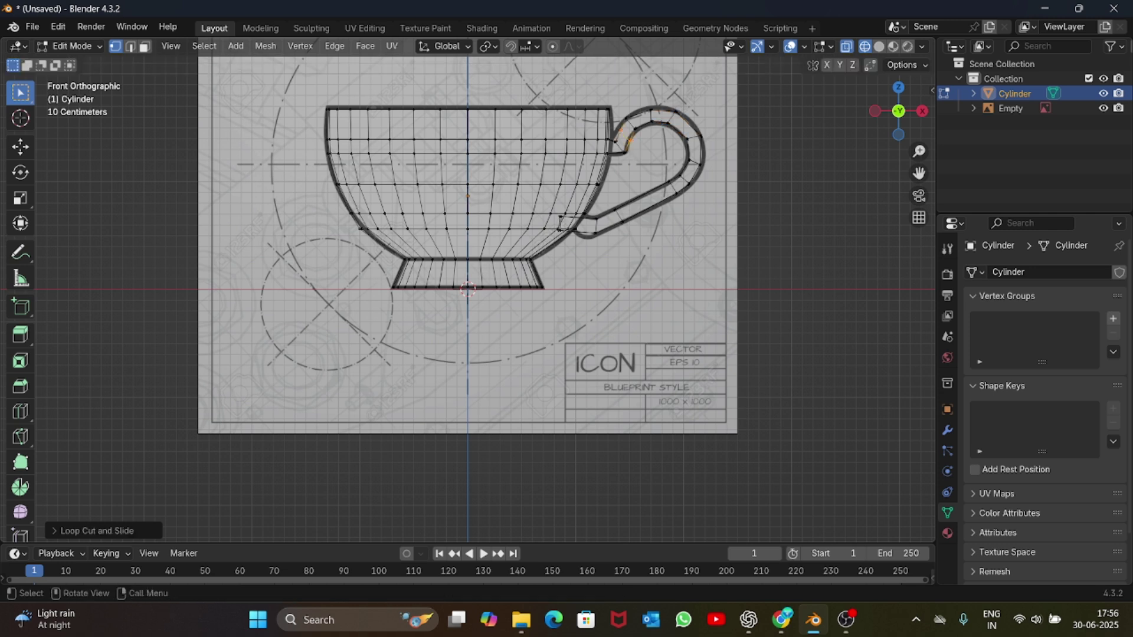
key(g)
key(z)
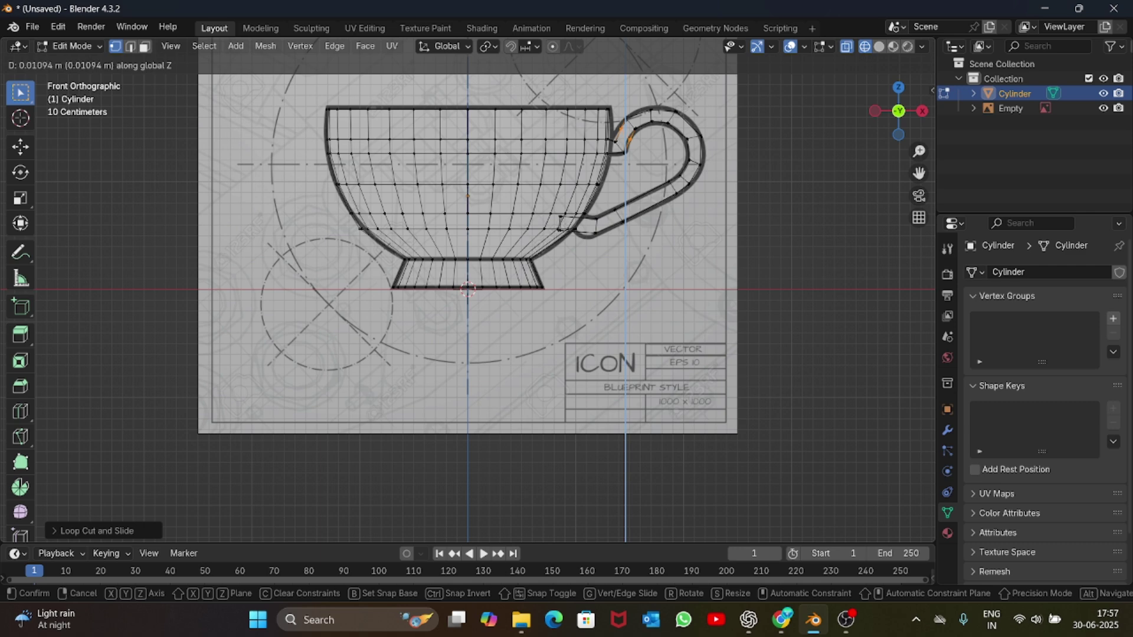
alt+scroll(468, 289, up, 1)
key(x)
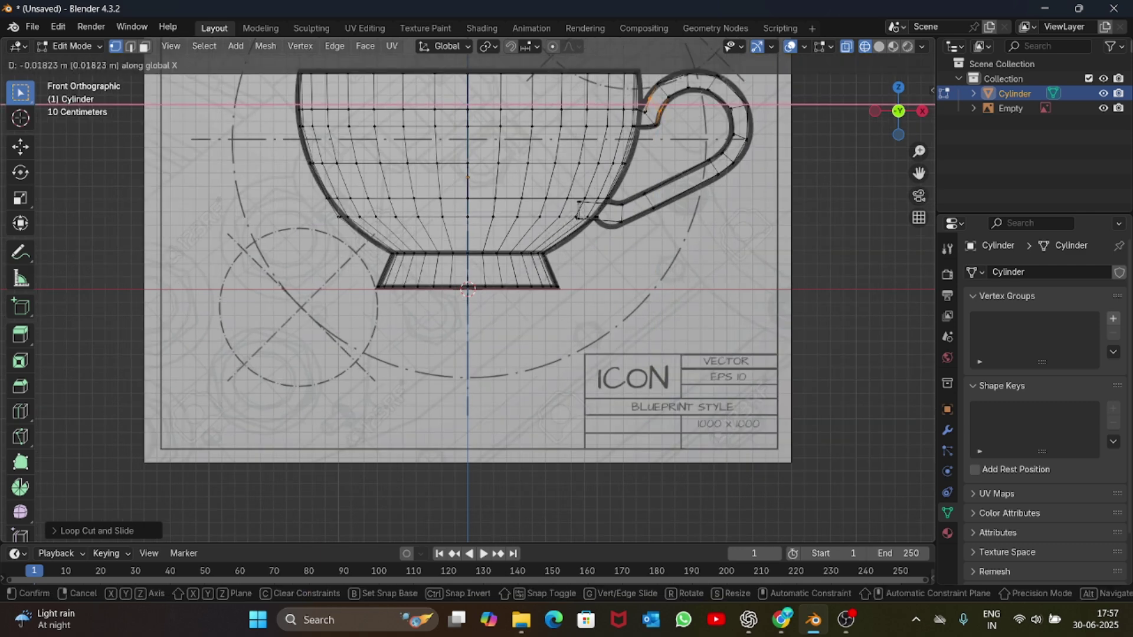
key(Return)
- Select the vertices at the handle's upper joint beside the bowl and shift them about -0.005 m along X
key(b)
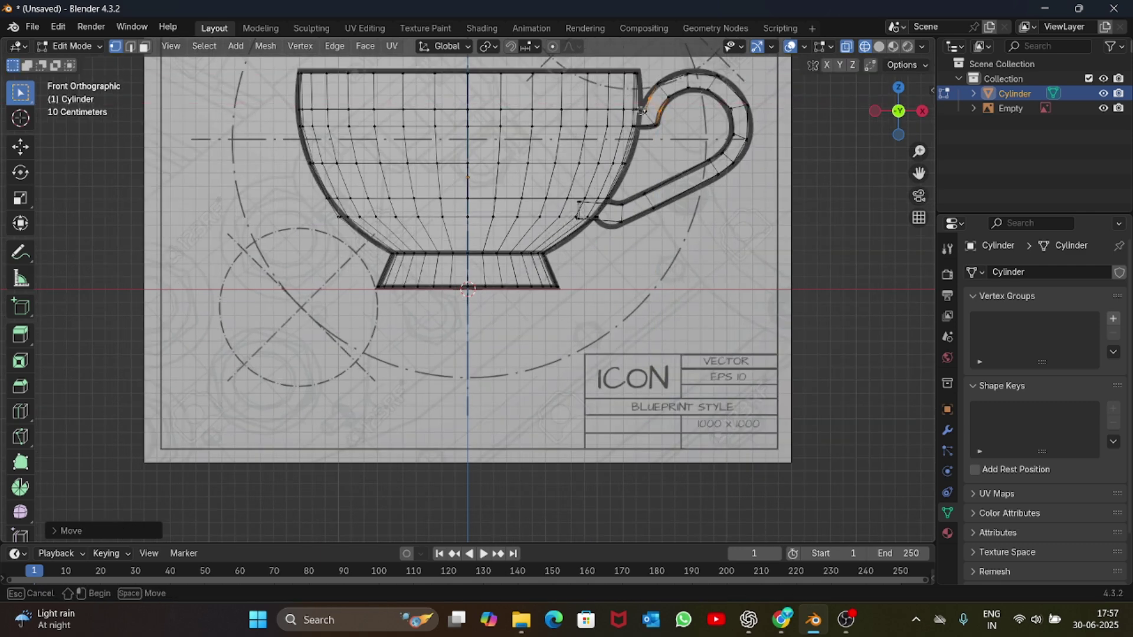
drag(660, 134, 639, 100)
key(g)
key(x)
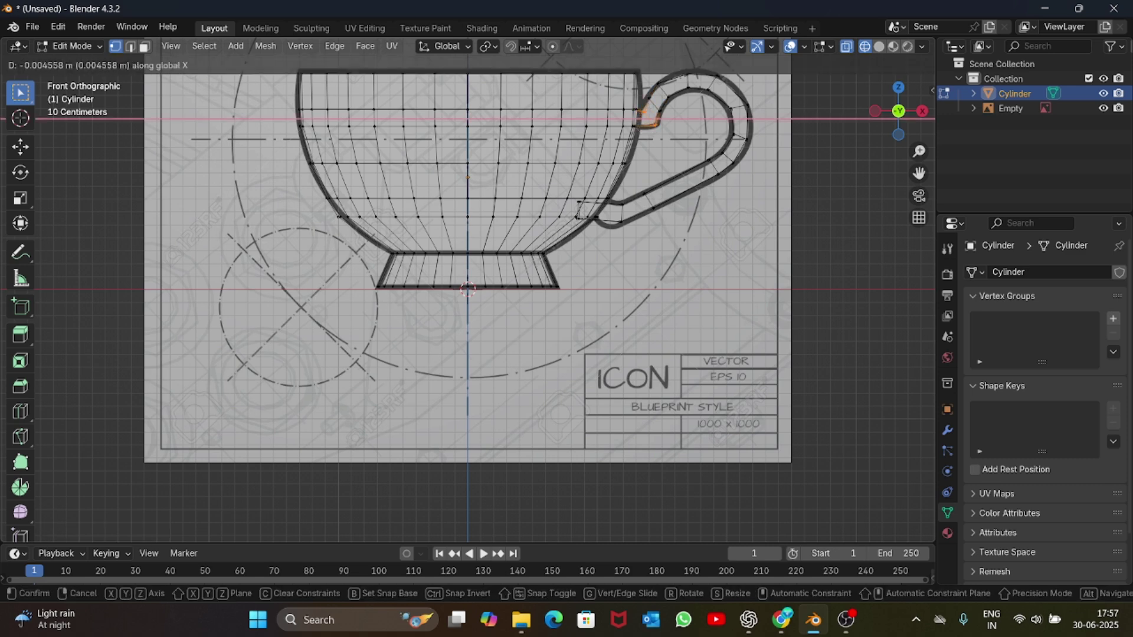
key(Return)
- Inspect the cup and the handle's thickness in solid shading, looking from the handle side
scroll(468, 289, down, 1)
key(Tab)
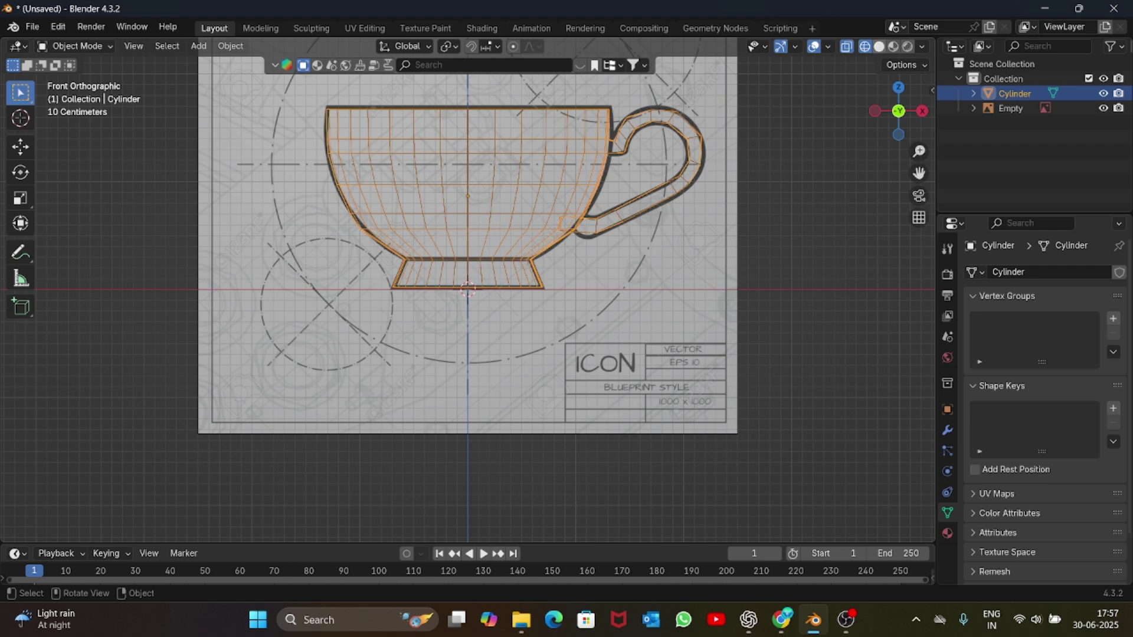
key(shift+z)
drag(899, 111, 774, 132)
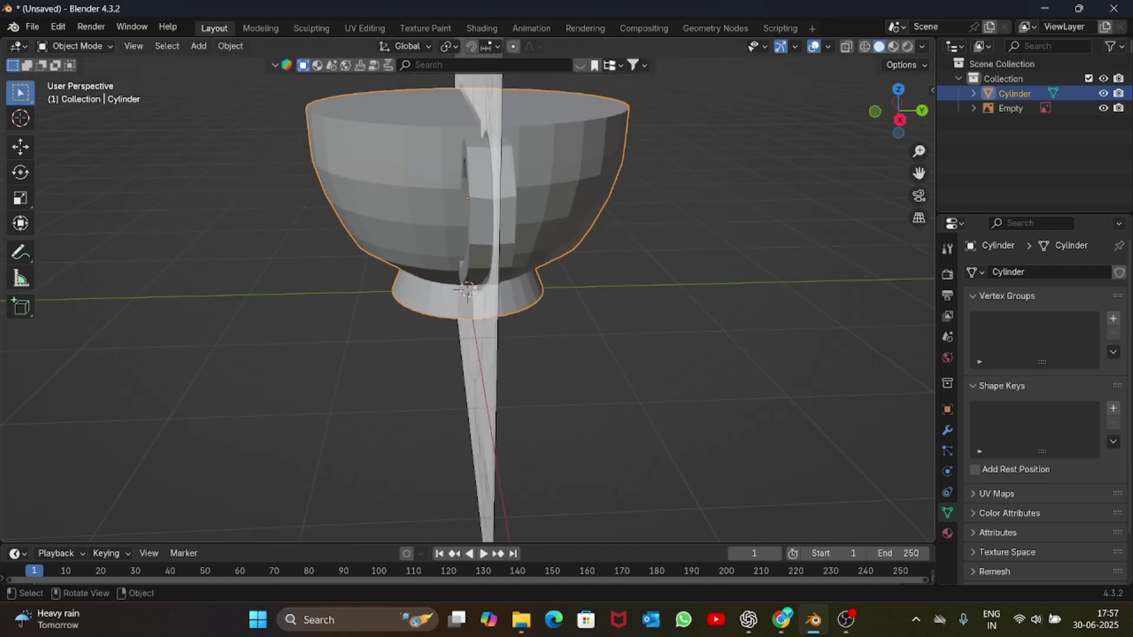
scroll(468, 289, down, 1)
key(Tab)
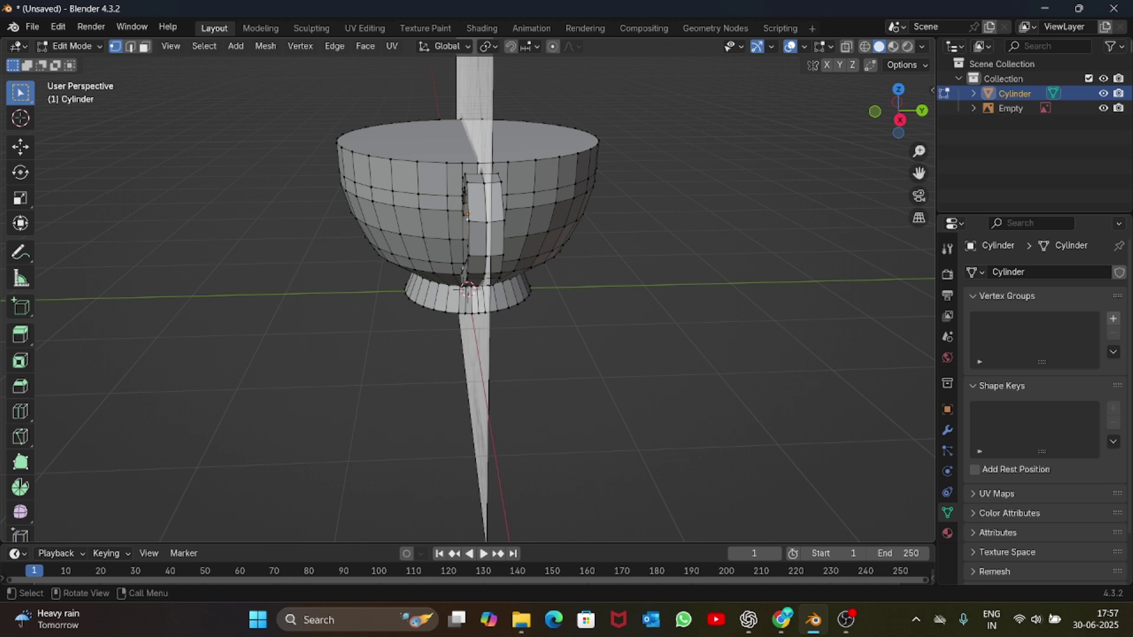
key(Tab)
drag(898, 111, 924, 126)
- Select all handle vertices outside the bowl, including those at the lower joint, and scale them narrower along Y
key(KP_7)
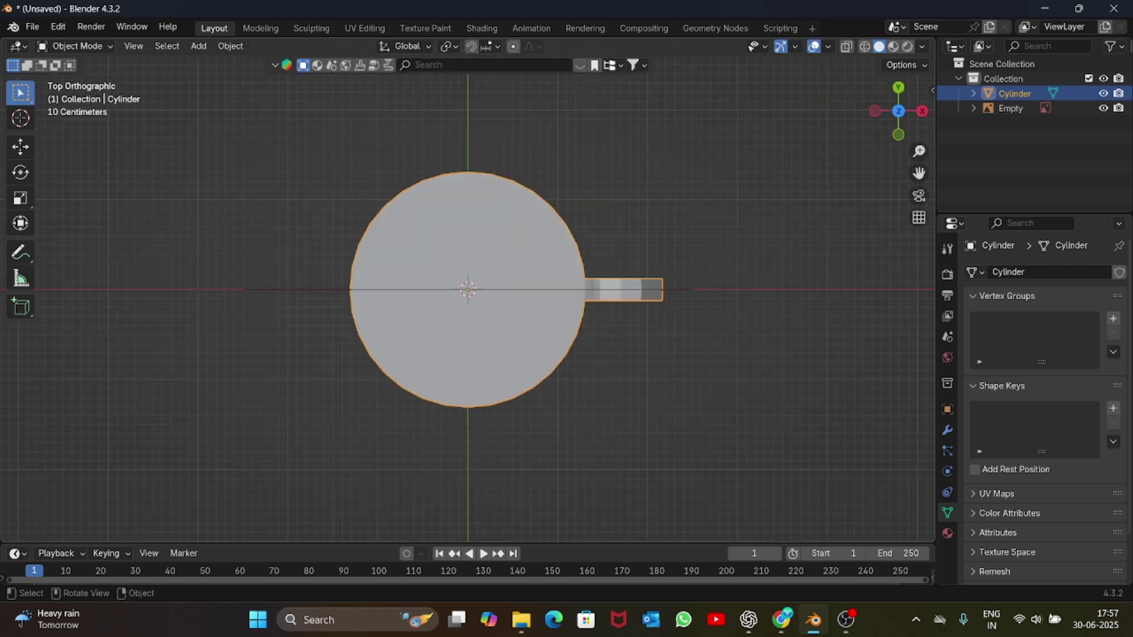
key(shift+z)
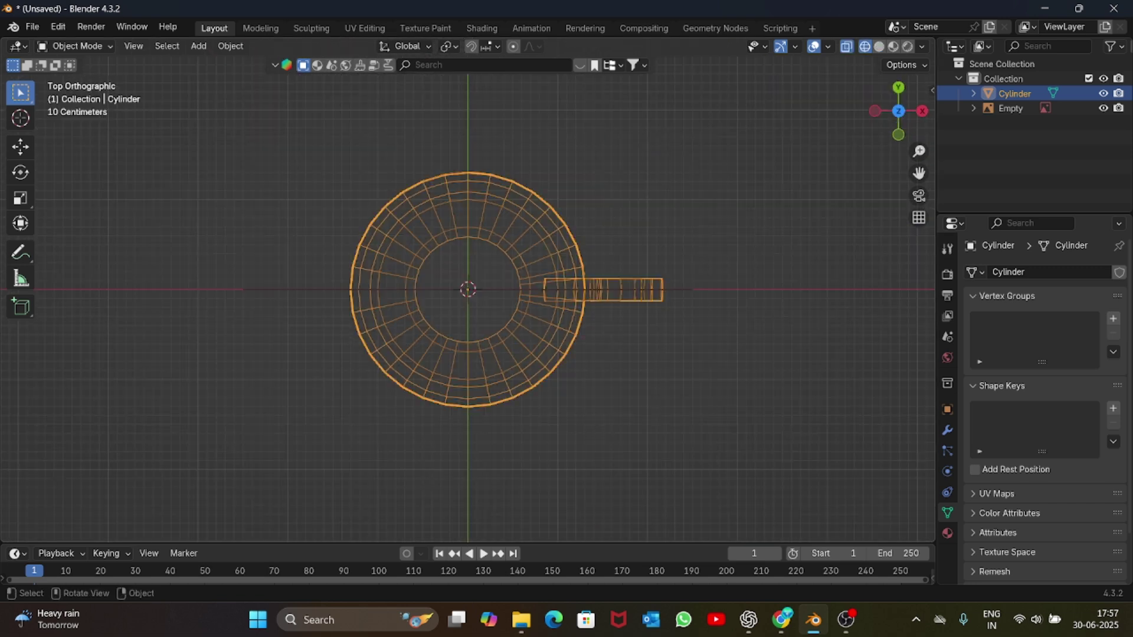
key(Tab)
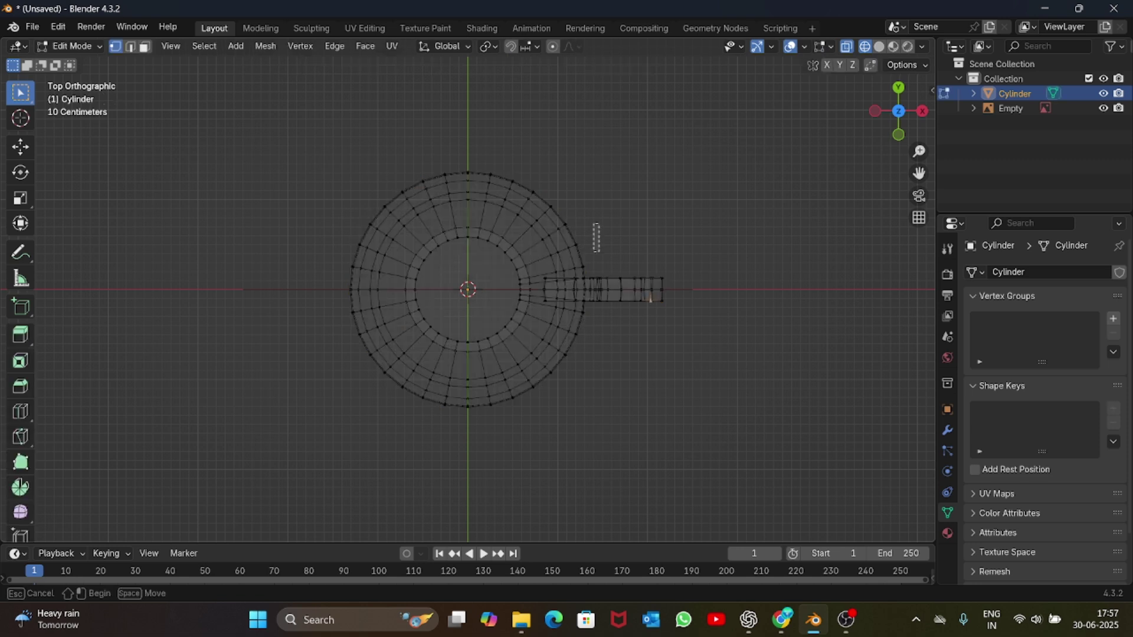
drag(592, 222, 693, 307)
shift+drag(584, 231, 619, 284)
click(584, 265)
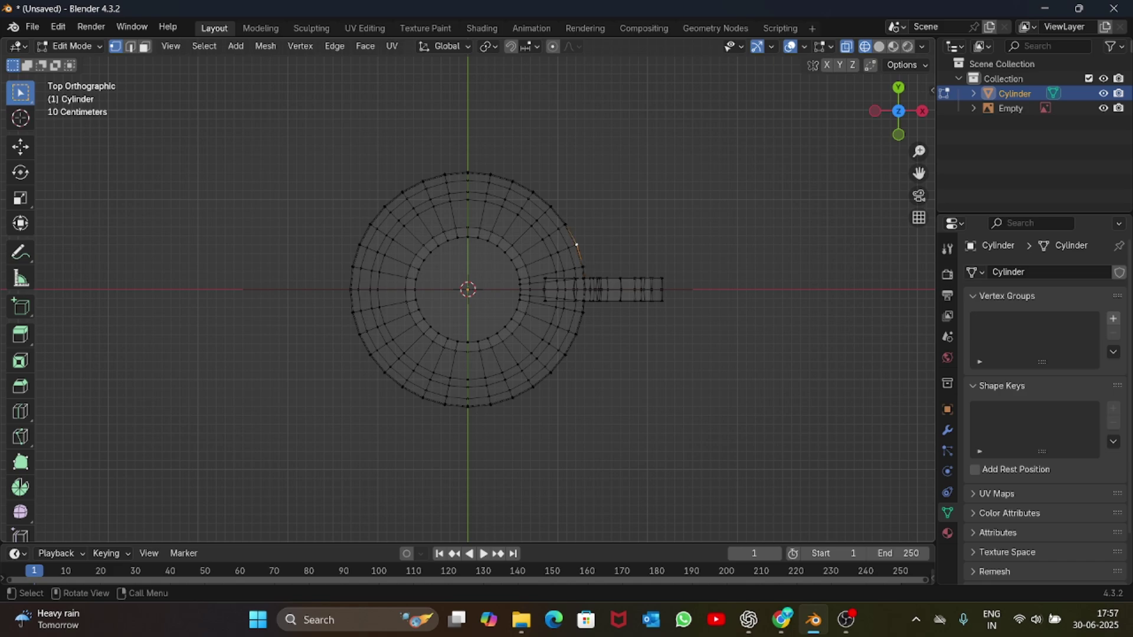
drag(588, 232, 717, 416)
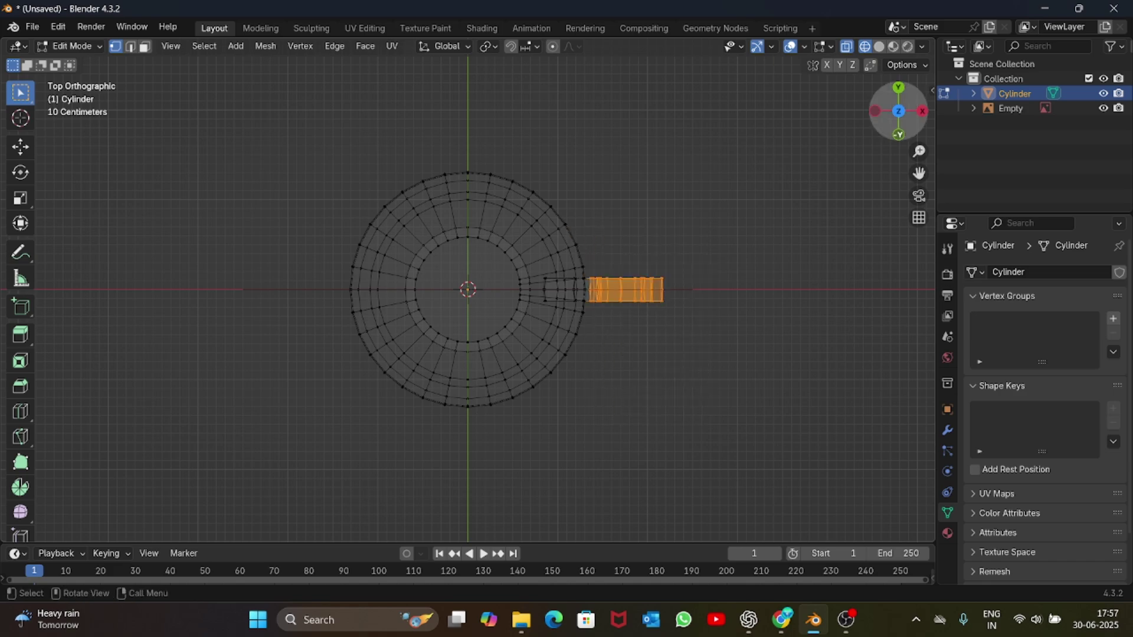
drag(898, 133, 902, 15)
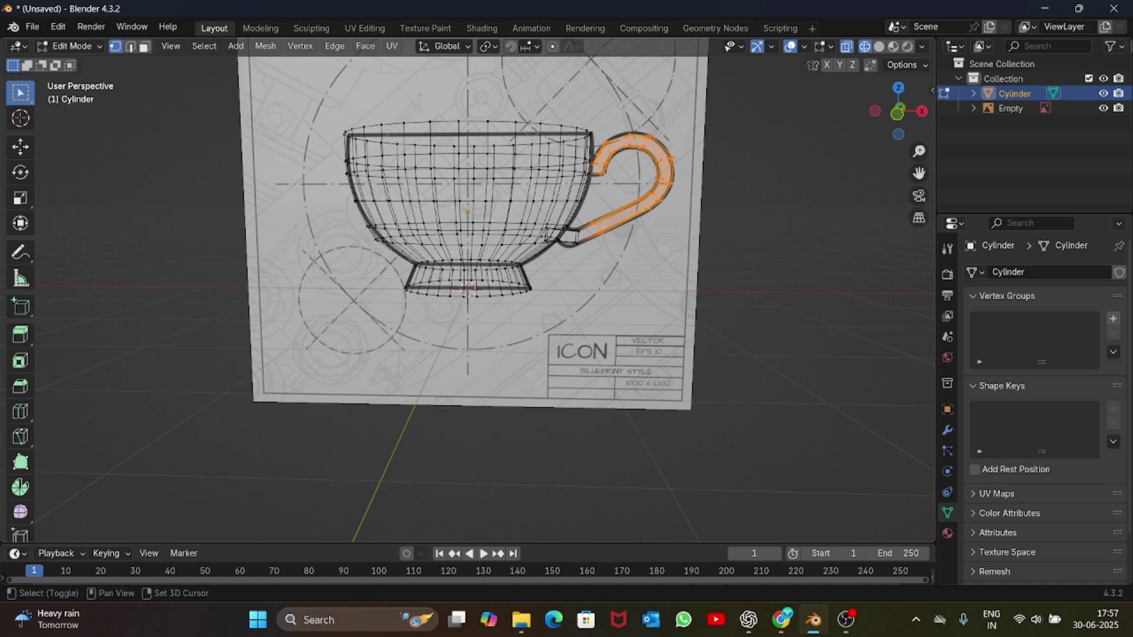
drag(578, 224, 579, 250)
drag(645, 289, 646, 290)
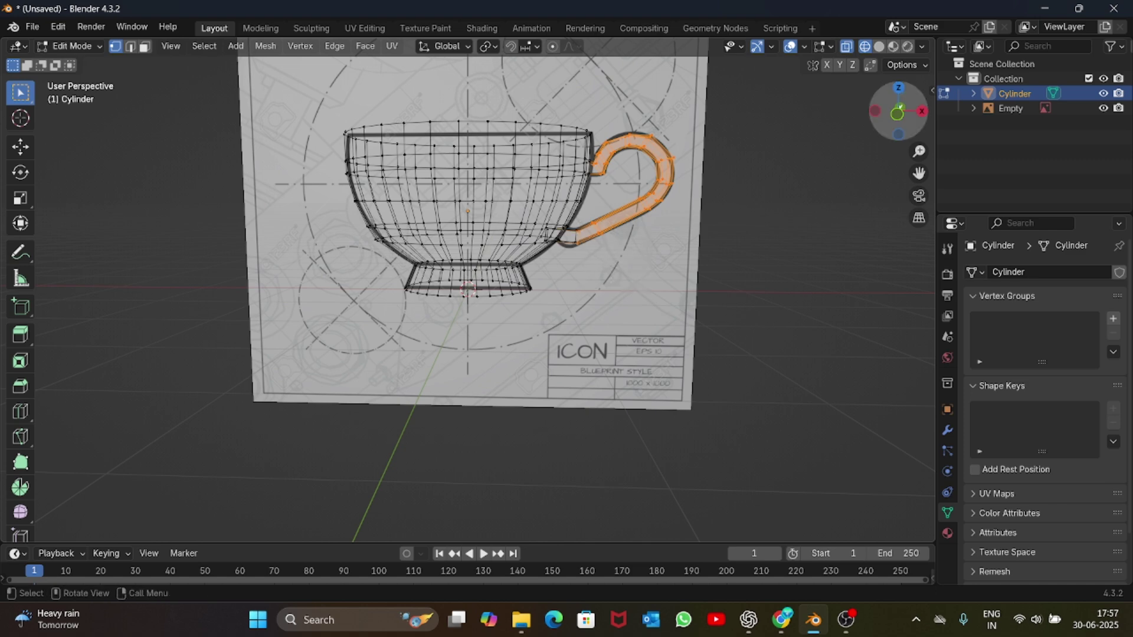
drag(898, 111, 886, 112)
key(s)
key(y)
click(731, 165)
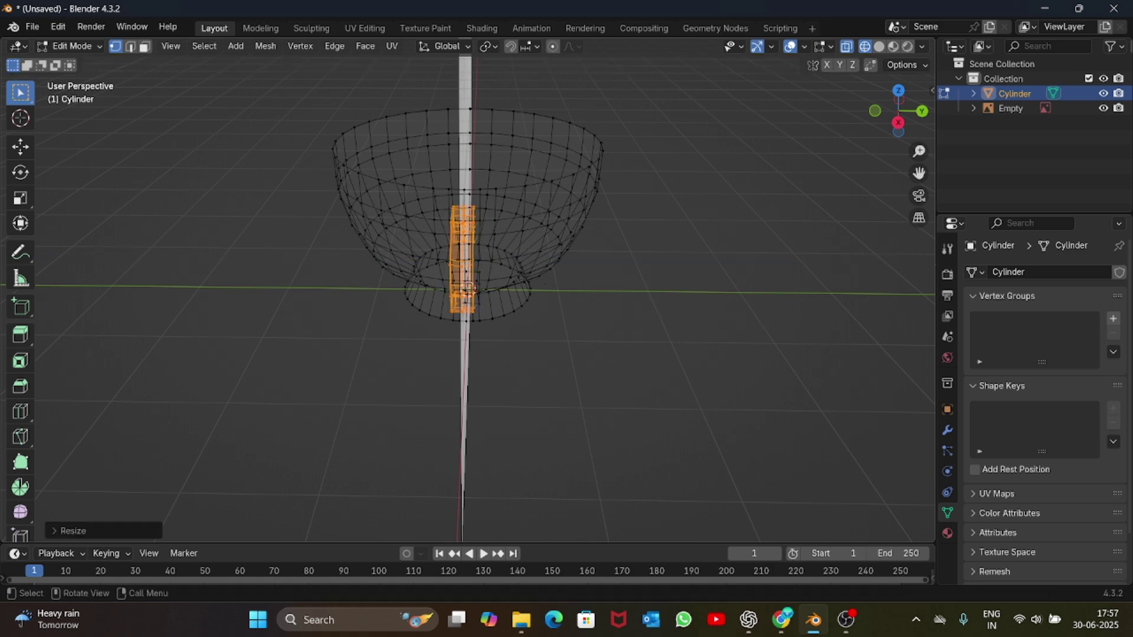
- Return to Object Mode with solid shading and examine the cup and its handle from above
click(878, 47)
drag(897, 120, 970, 155)
key(Tab)
scroll(468, 289, down, 2)
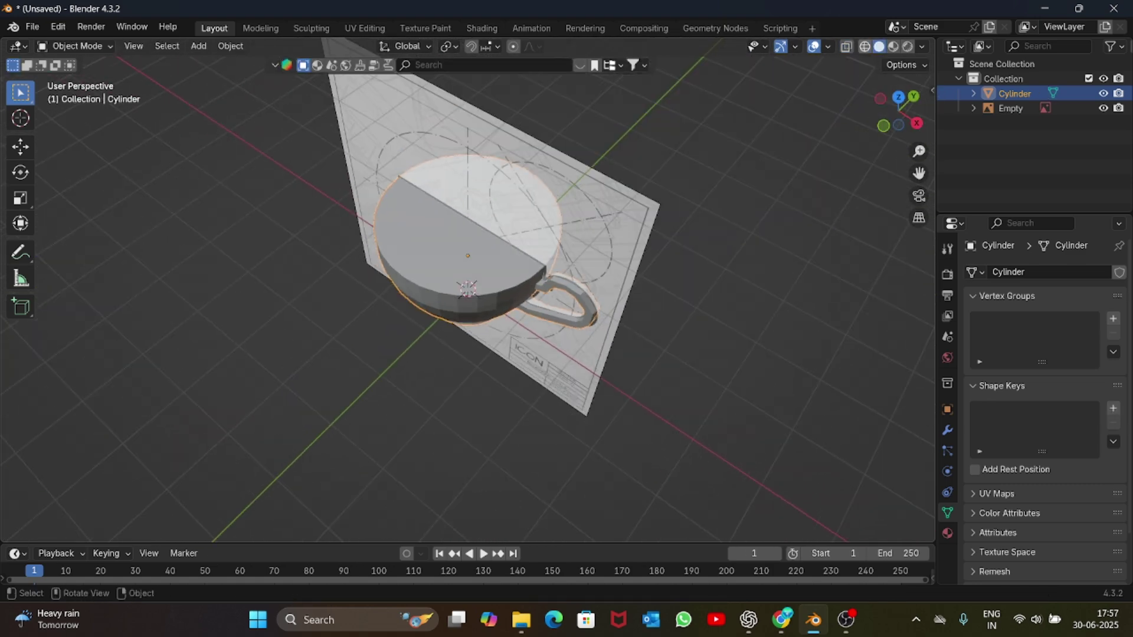
- Hide the blueprint reference image and look over the cup from the front and from above
click(1103, 108)
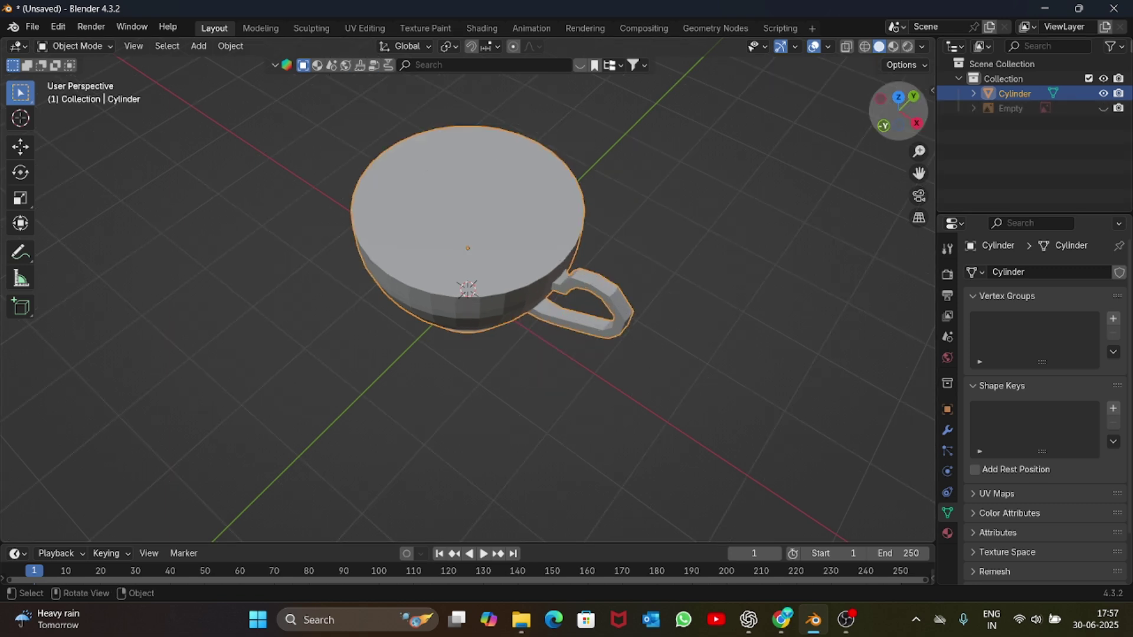
mouse_move(899, 118)
mouse_down()
mouse_move(899, 92)
mouse_move(901, 135)
mouse_move(914, 145)
mouse_move(912, 123)
mouse_up()
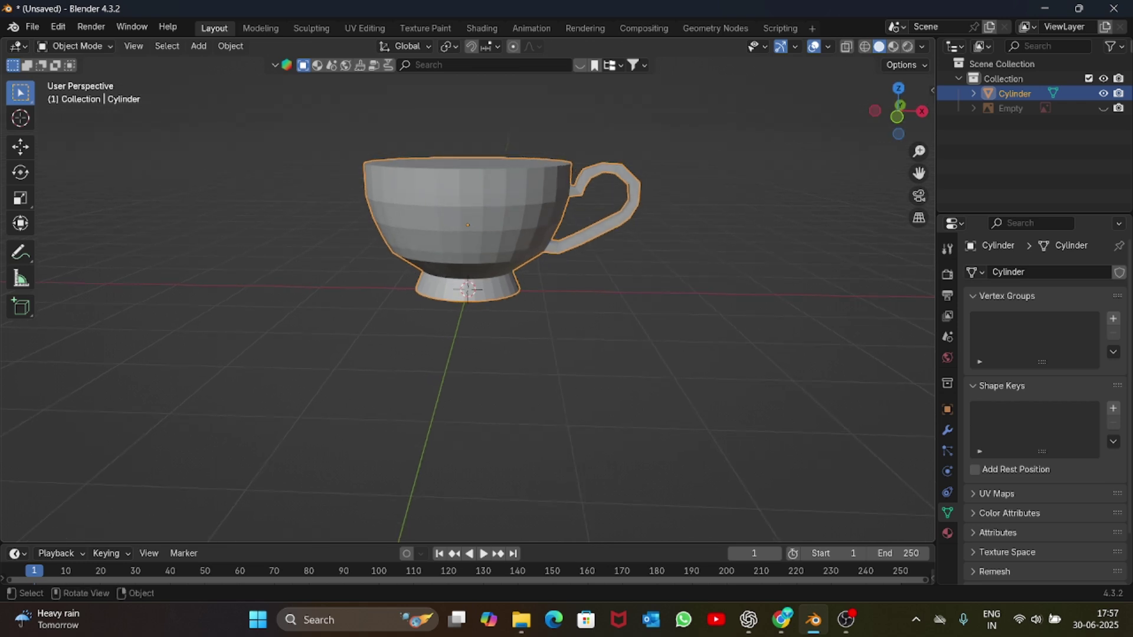
scroll(468, 289, down, 2)
scroll(468, 289, up, 4)
scroll(518, 202, down, 1)
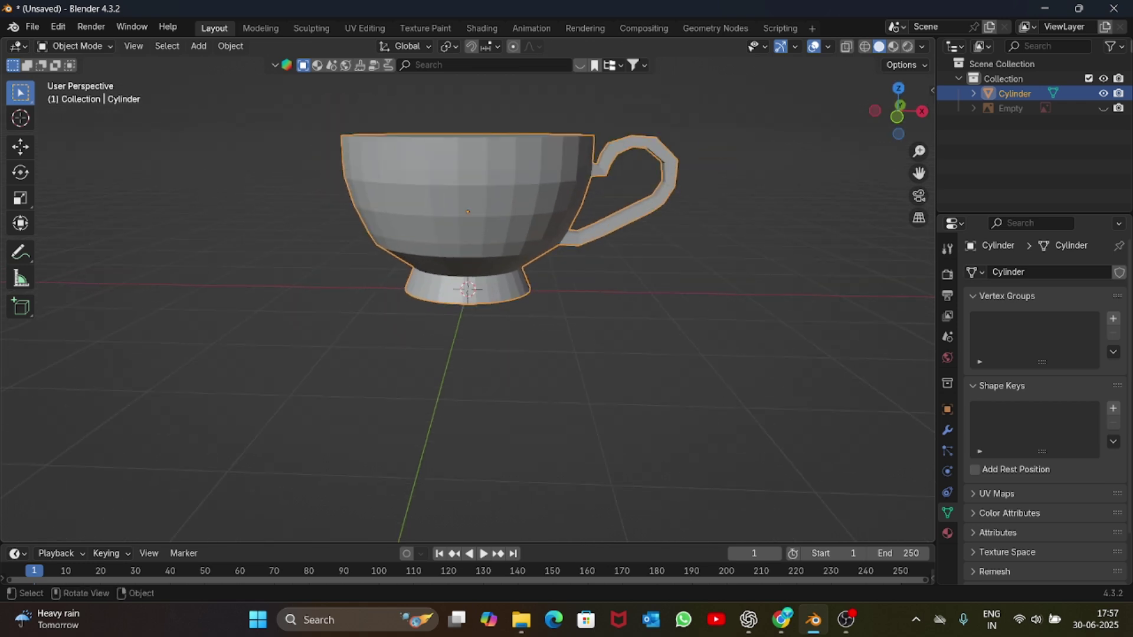
drag(898, 107, 898, 121)
- Add a Subdivision Surface modifier to the cup with both viewport and render levels set to 3
click(947, 430)
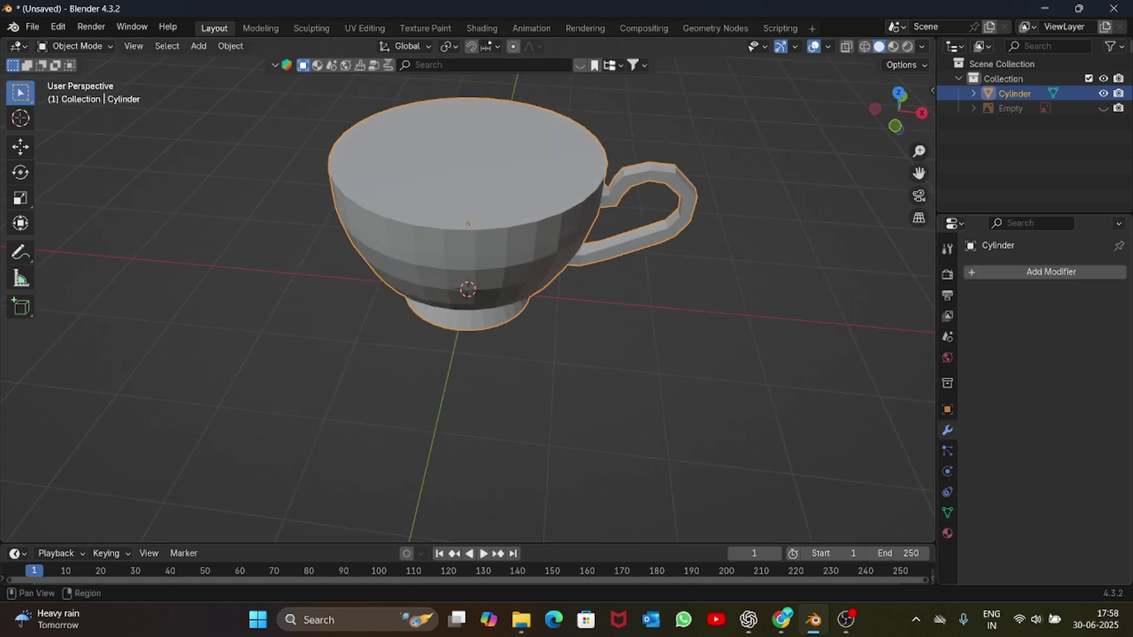
click(973, 272)
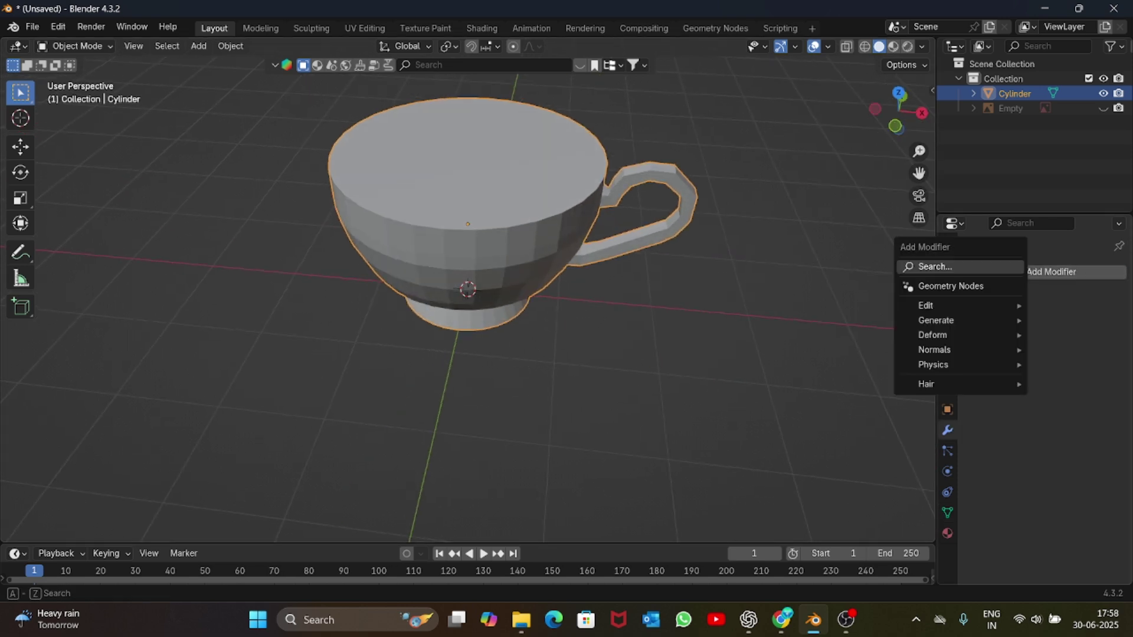
click(991, 268)
text(sub)
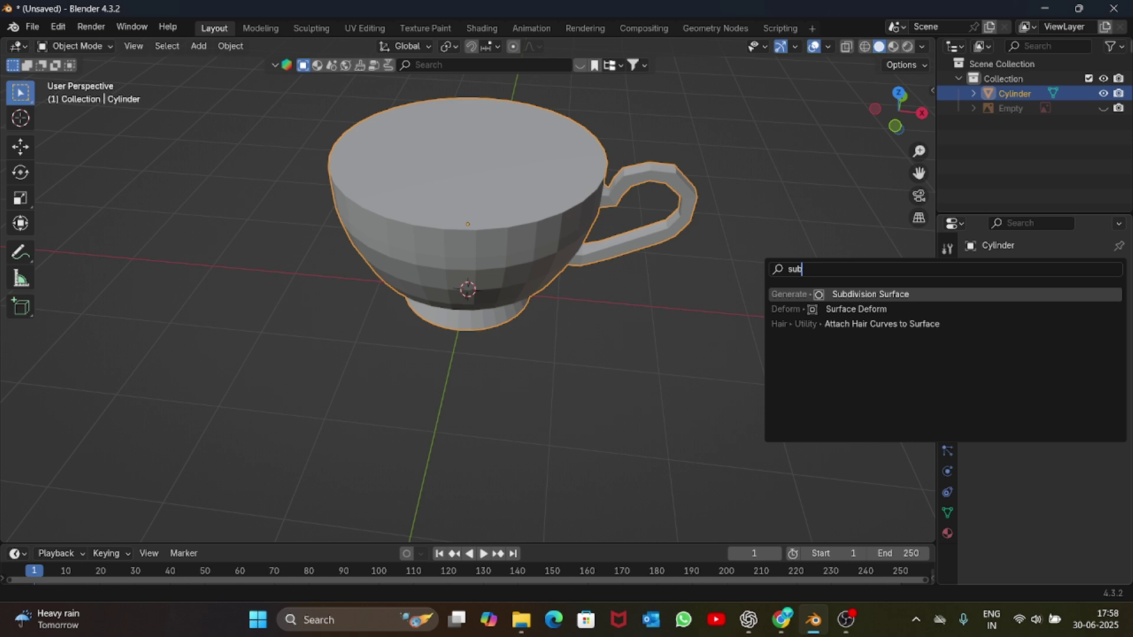
key(Return)
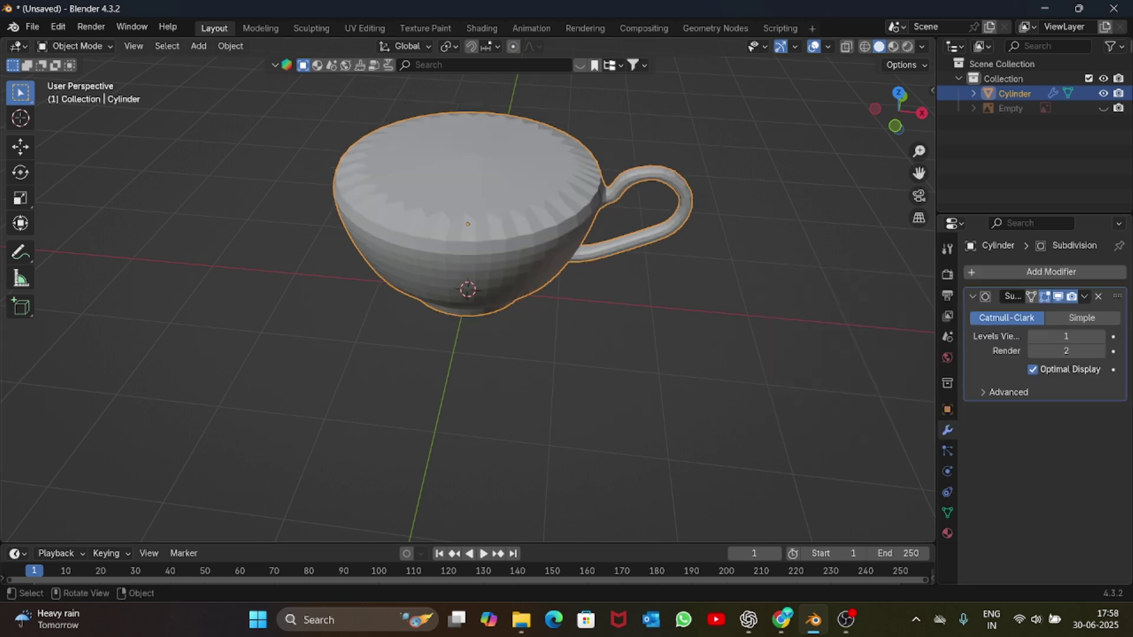
click(1101, 336)
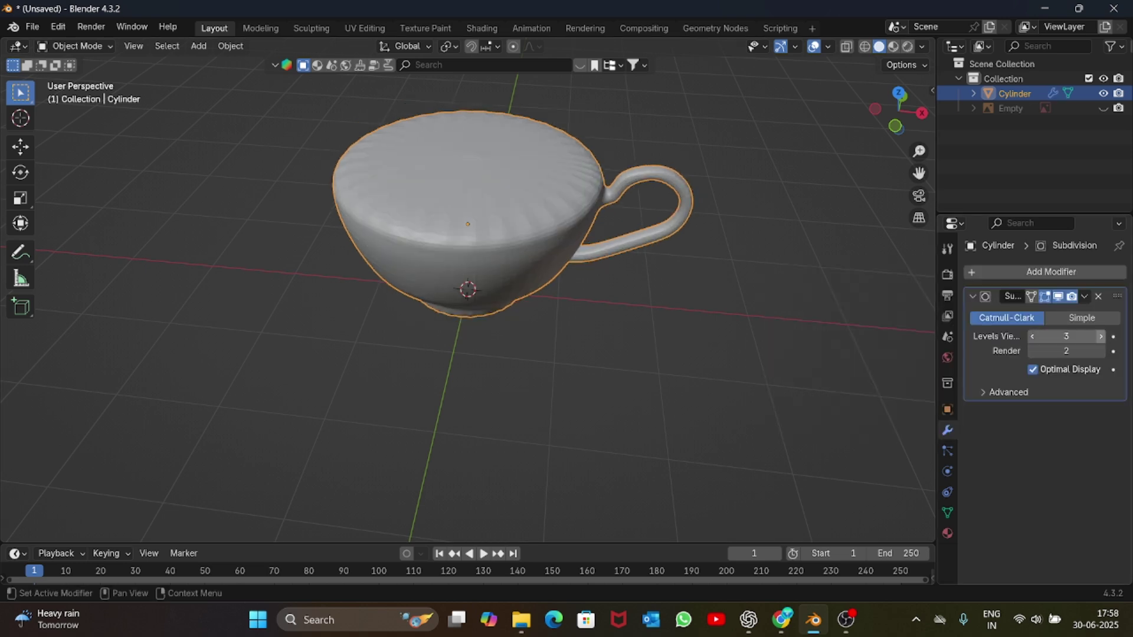
click(1100, 337)
click(1100, 351)
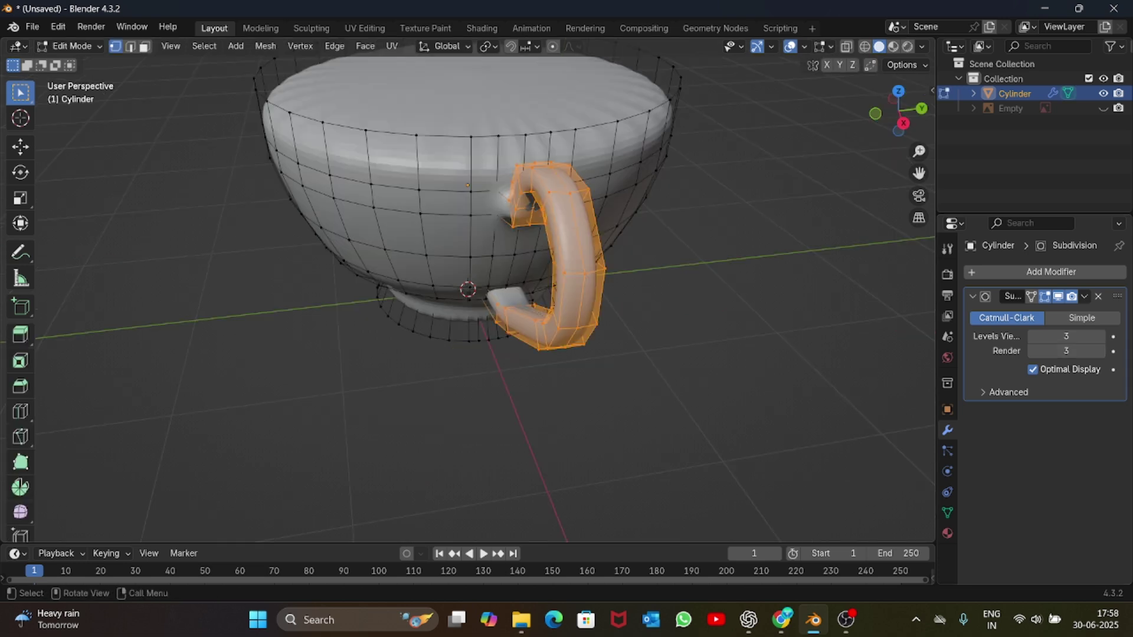
- Add loop cuts lengthwise along both sides of the handle, slid against its outer edges to sharpen them, and return to Object Mode
key(Tab)
key(Tab)
key(ctrl+r)
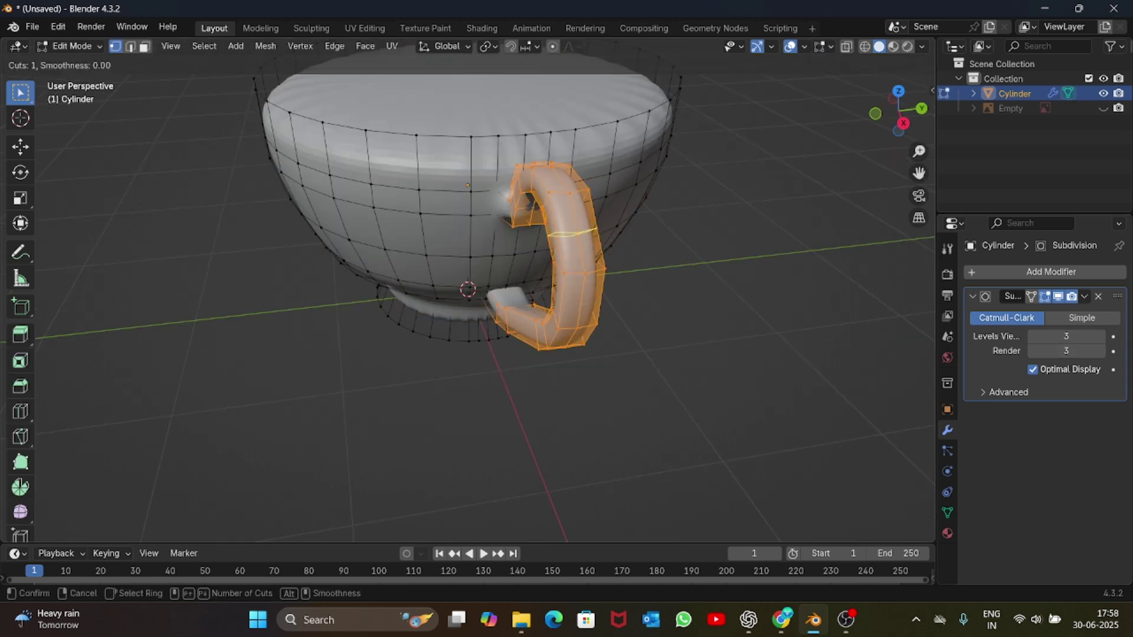
click(558, 193)
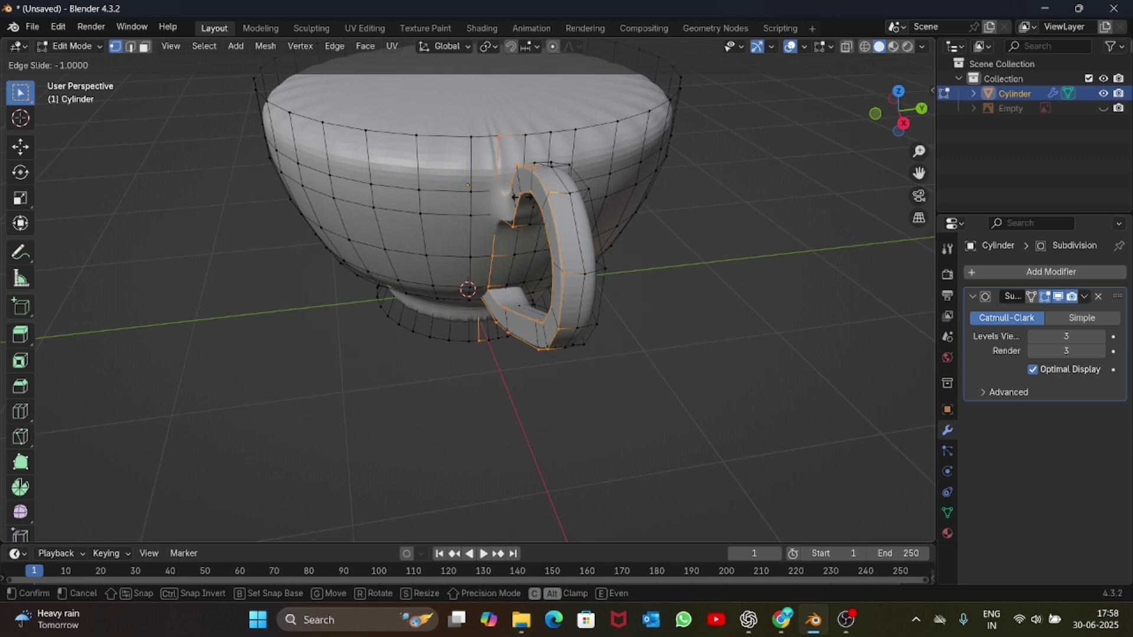
click(532, 195)
key(g)
key(g)
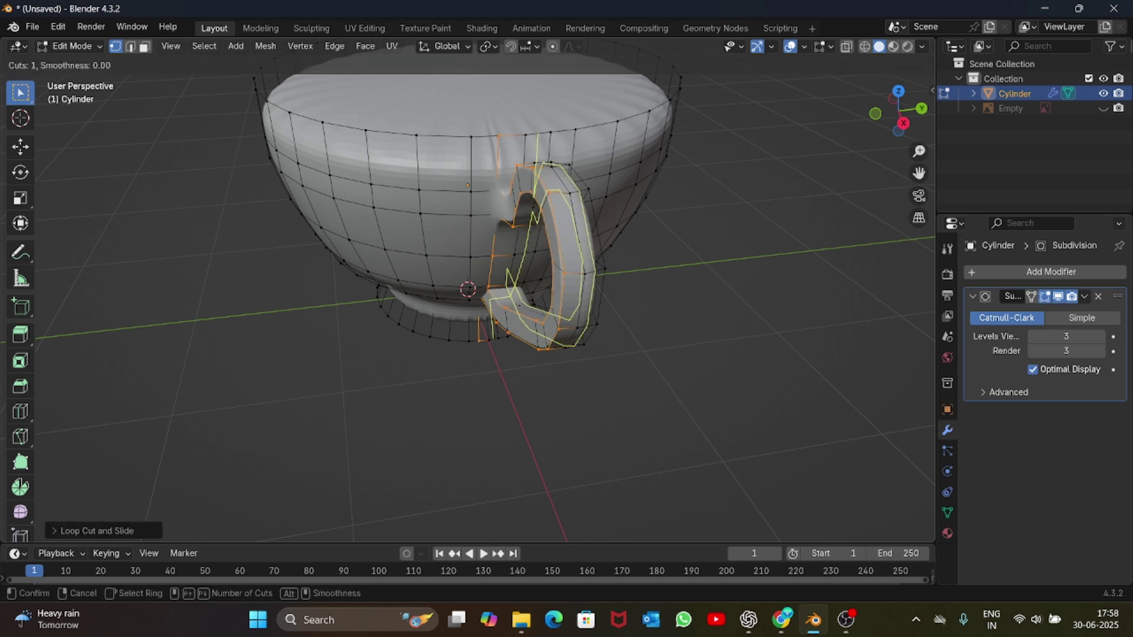
click(603, 193)
key(Tab)
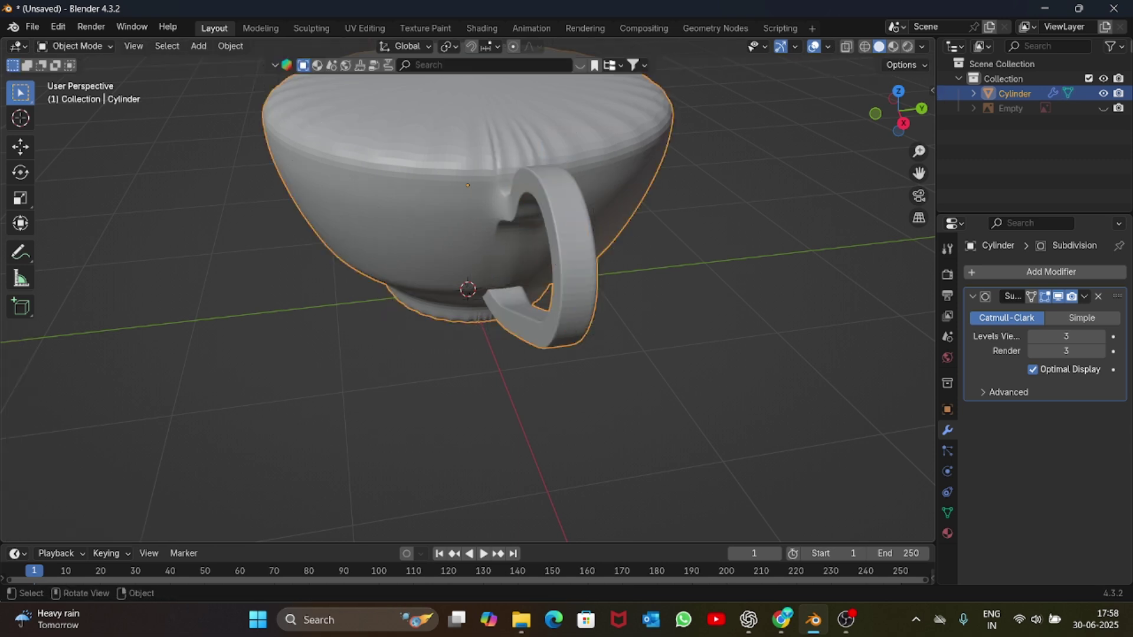
- Extrude the cup's top face in place and scale it inward to about 0.91 to form the rim
drag(898, 112, 970, 135)
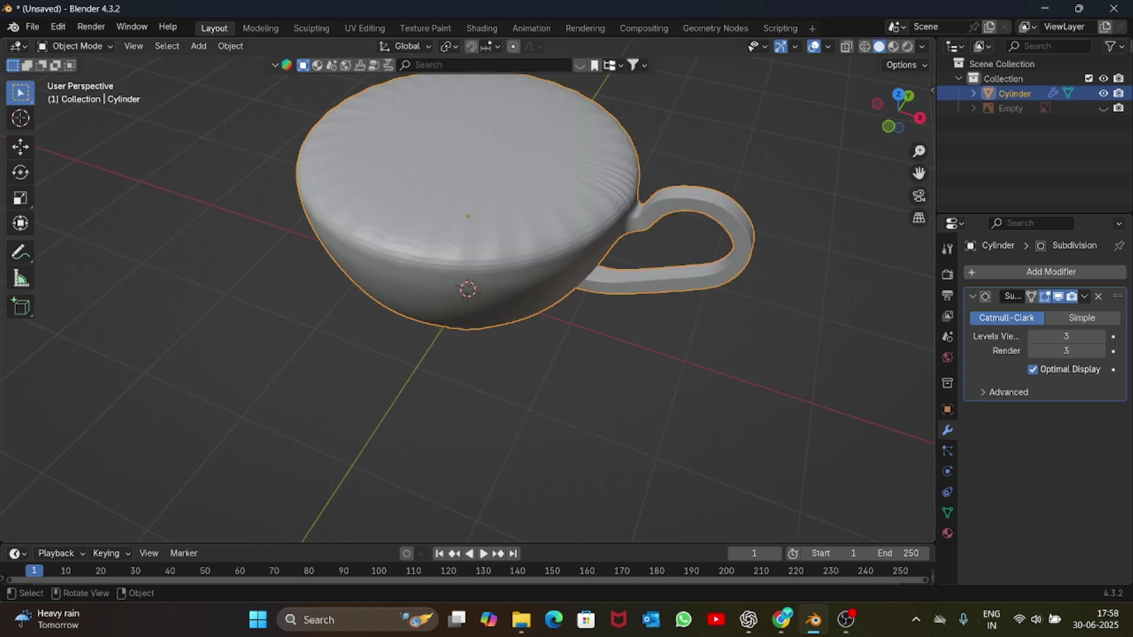
key(Tab)
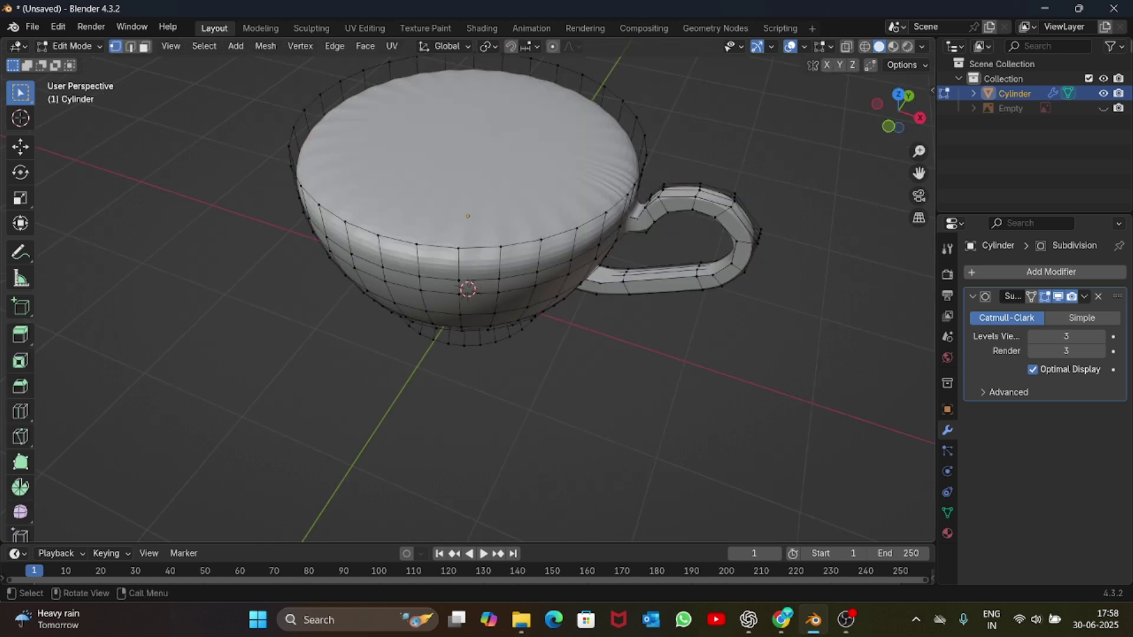
key(3)
click(467, 154)
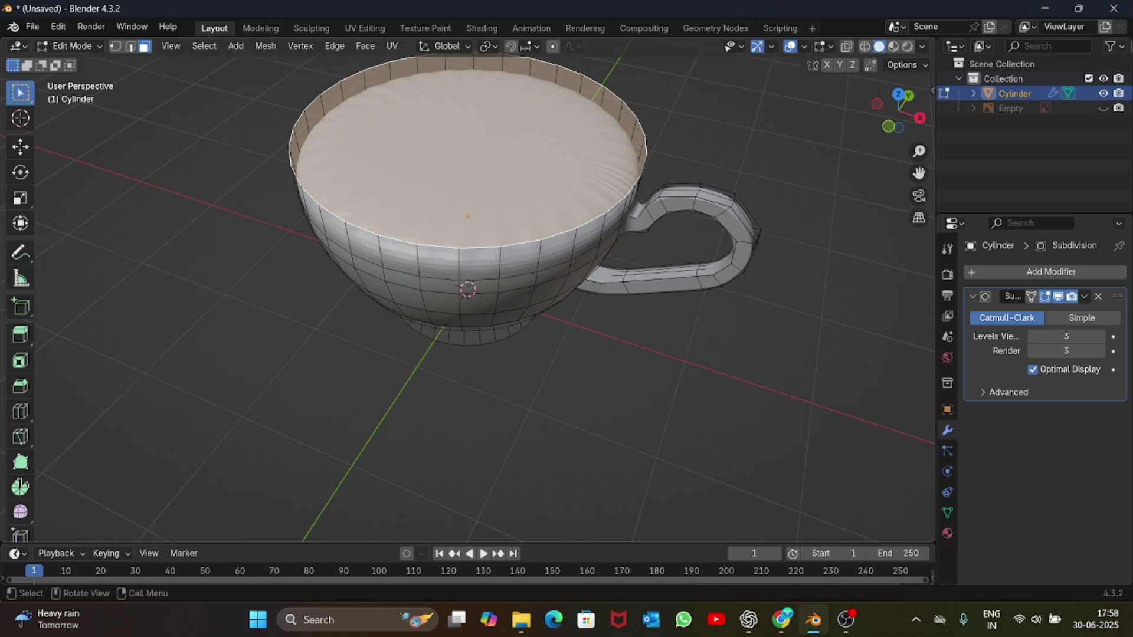
key(e)
key(Return)
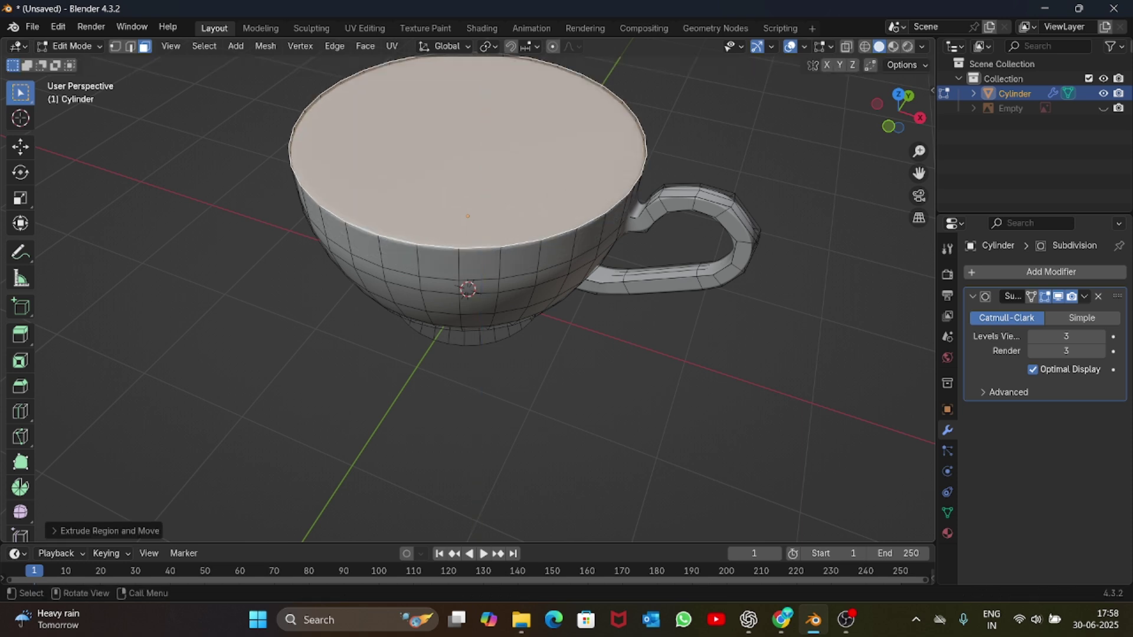
key(s)
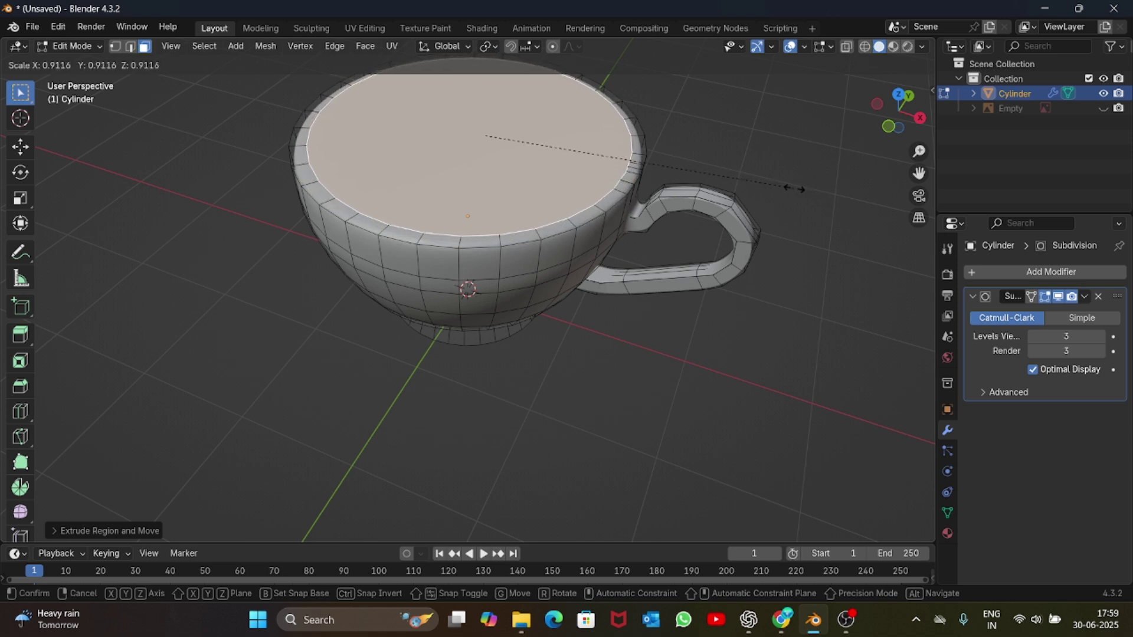
key(Return)
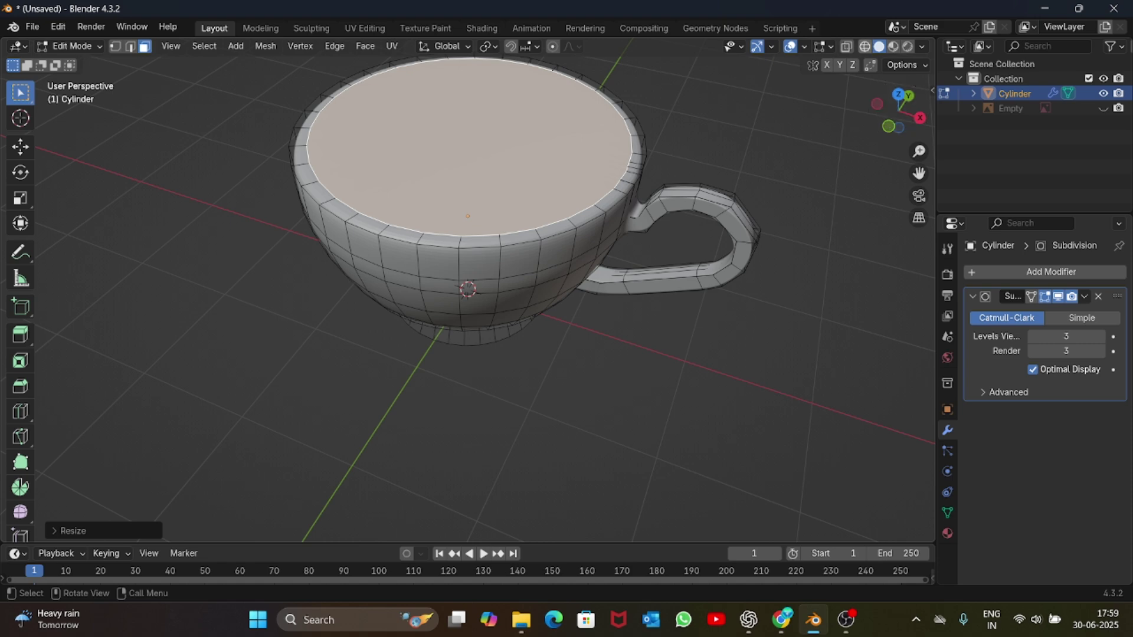
- In wireframe shading, extrude the inner top face about 1.02 m down along Z to hollow out the bowl
click(865, 47)
drag(899, 111, 925, 79)
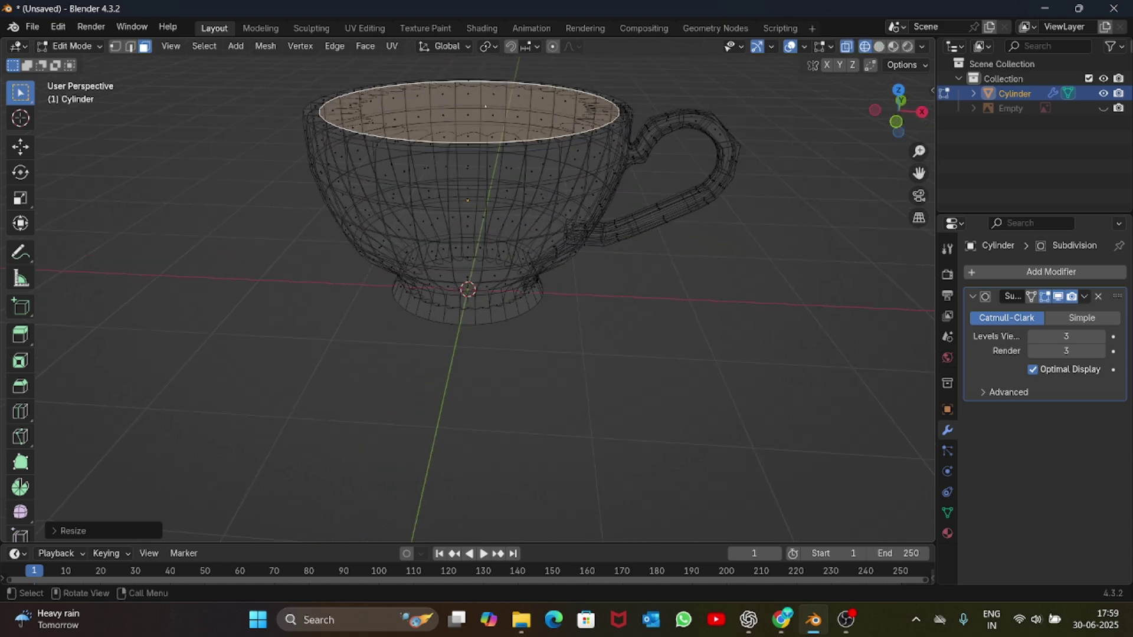
key(g)
key(z)
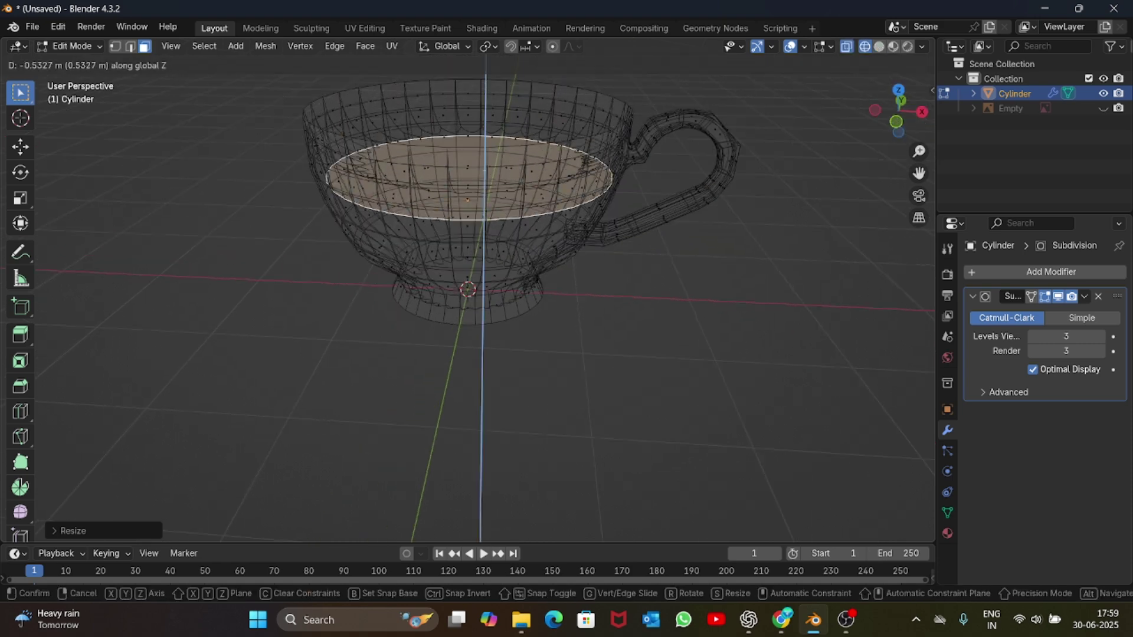
key(Escape)
key(g)
key(z)
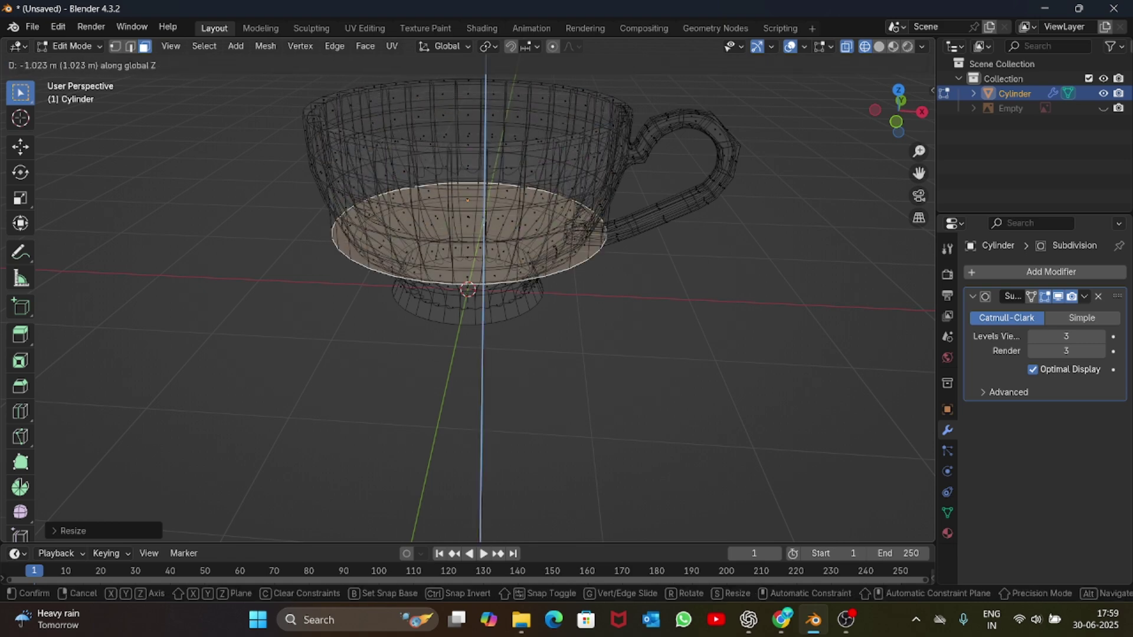
key(Return)
- In front view, scale the bowl's inner floor face smaller and lower it slightly along Z to follow the outer wall, returning to Object Mode
key(KP_1)
key(s)
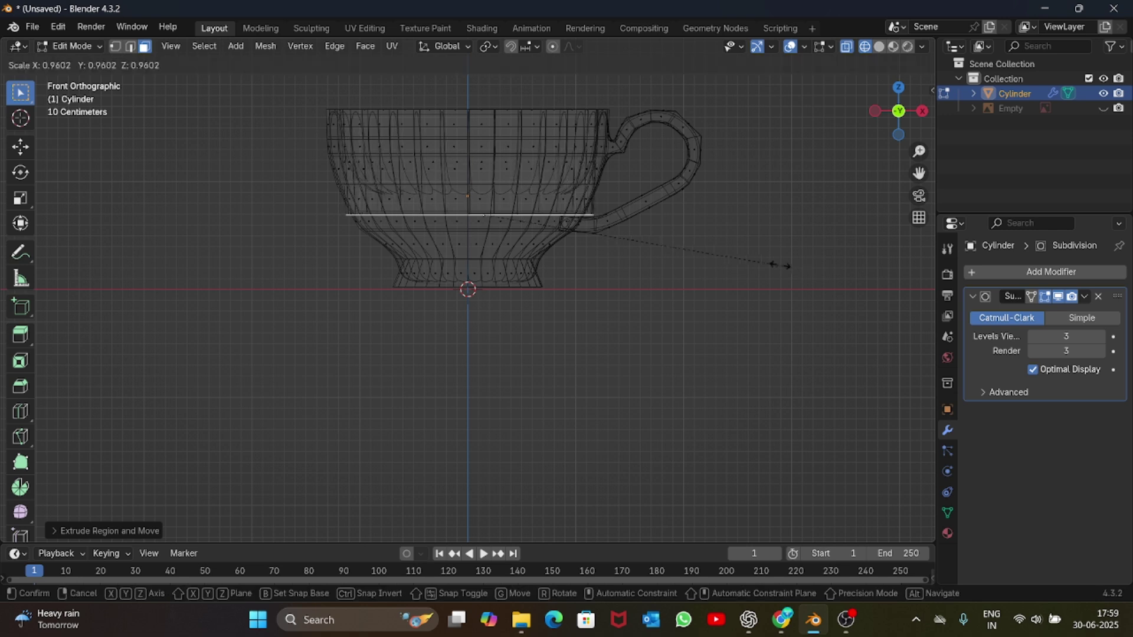
key(Return)
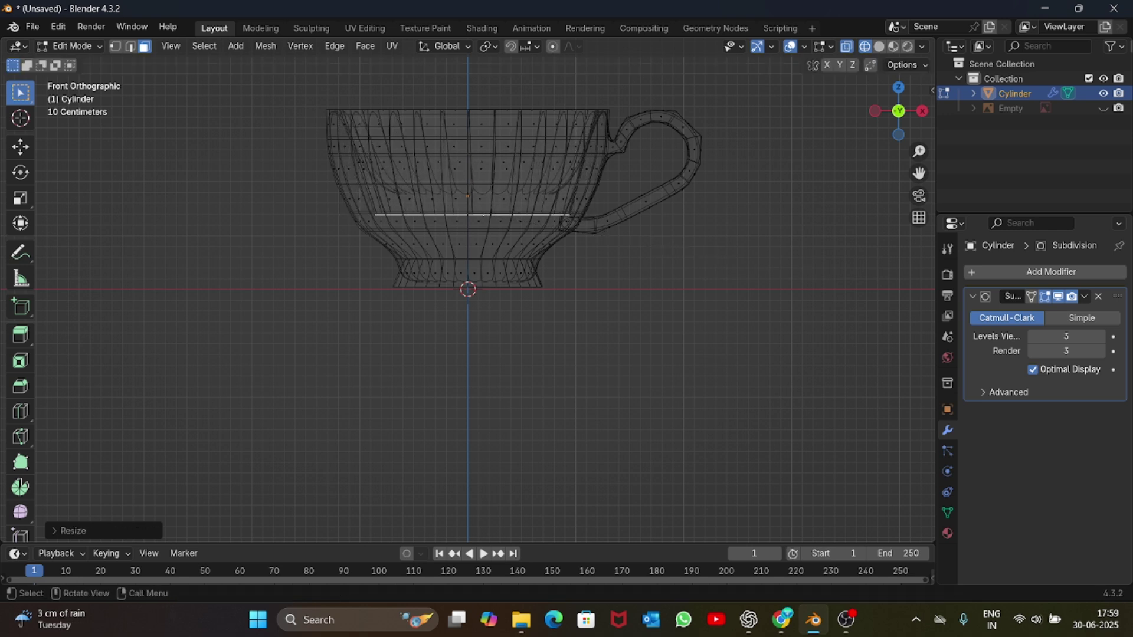
key(g)
key(z)
key(Return)
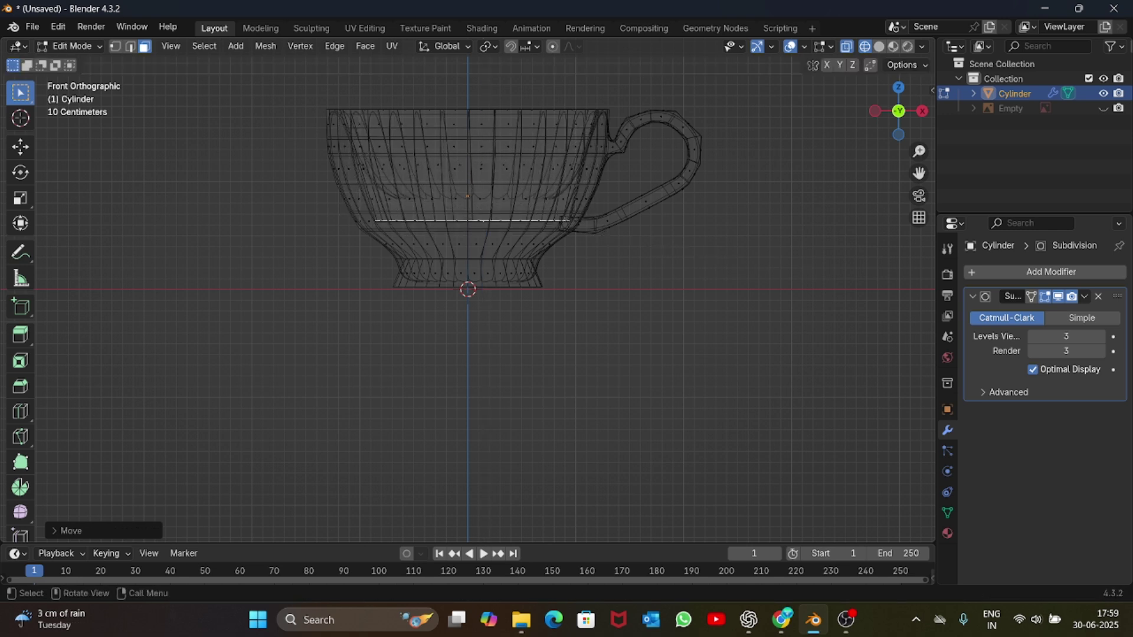
key(g)
key(z)
key(Return)
key(s)
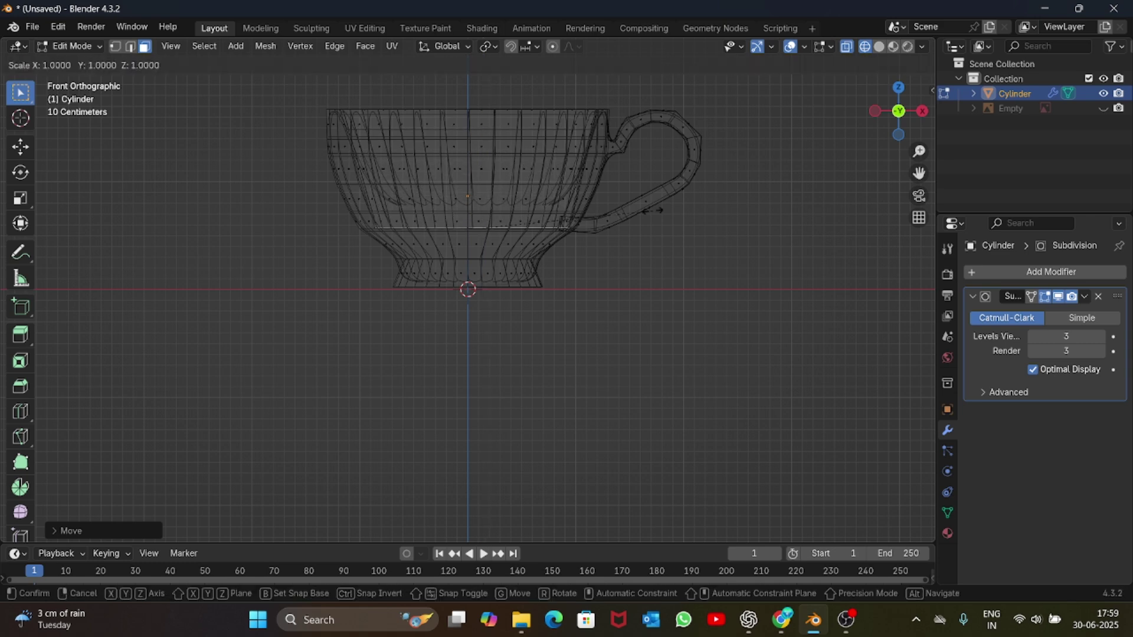
key(Return)
key(Tab)
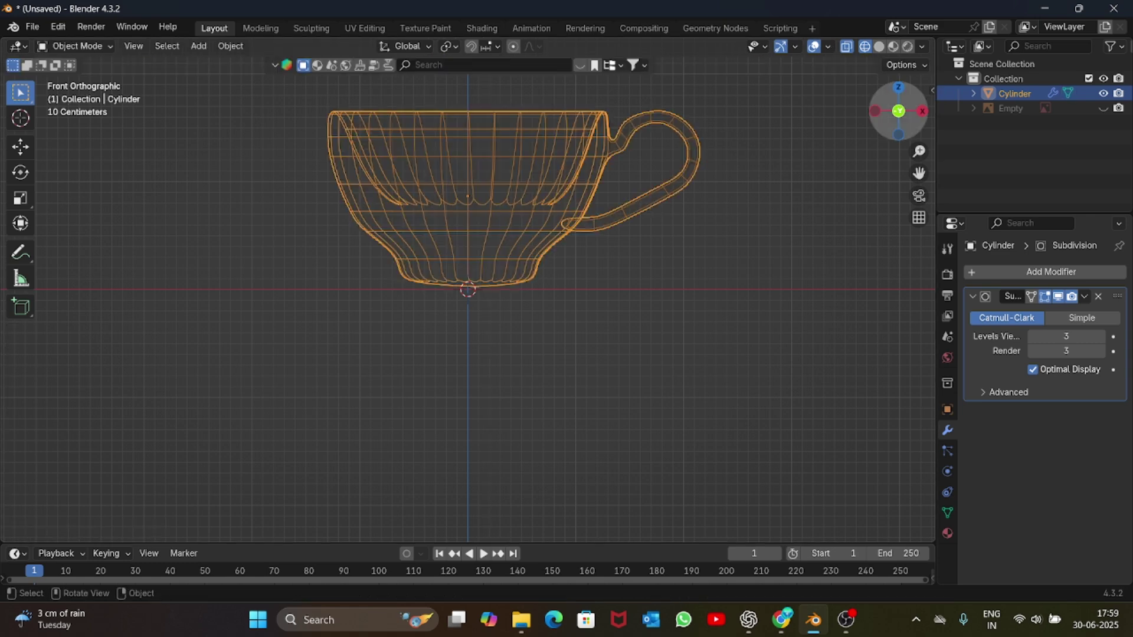
- Examine the hollowed interior and the base of the smoothed cup in solid shading
mouse_move(899, 112)
mouse_down()
mouse_move(880, 133)
mouse_move(877, 170)
mouse_up()
click(879, 47)
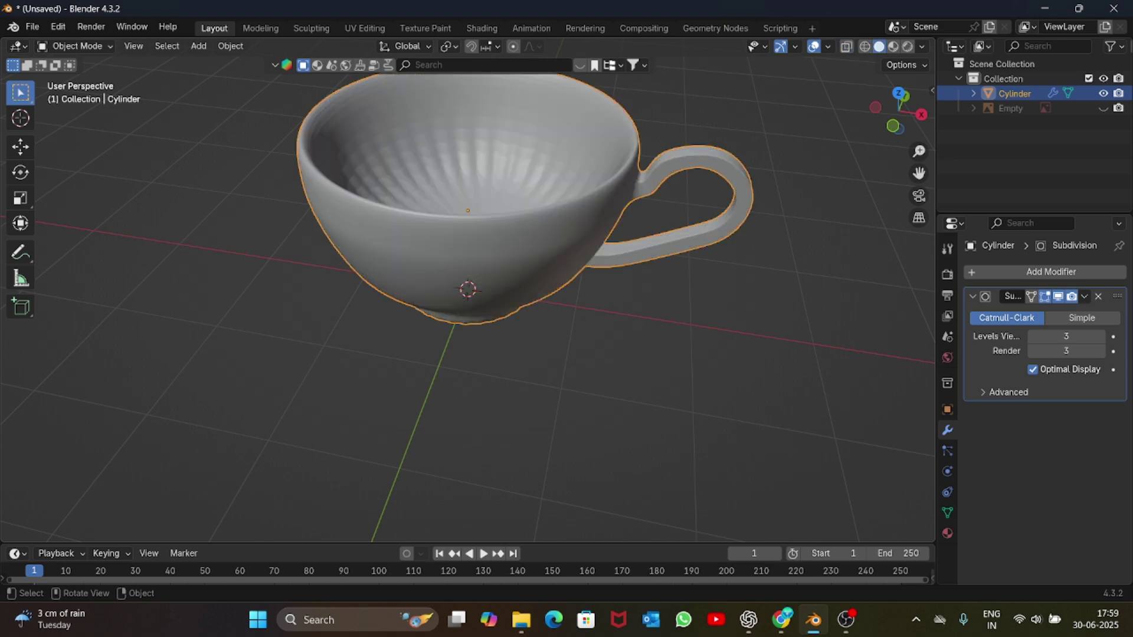
scroll(467, 289, down, 4)
scroll(468, 290, up, 6)
scroll(467, 289, down, 4)
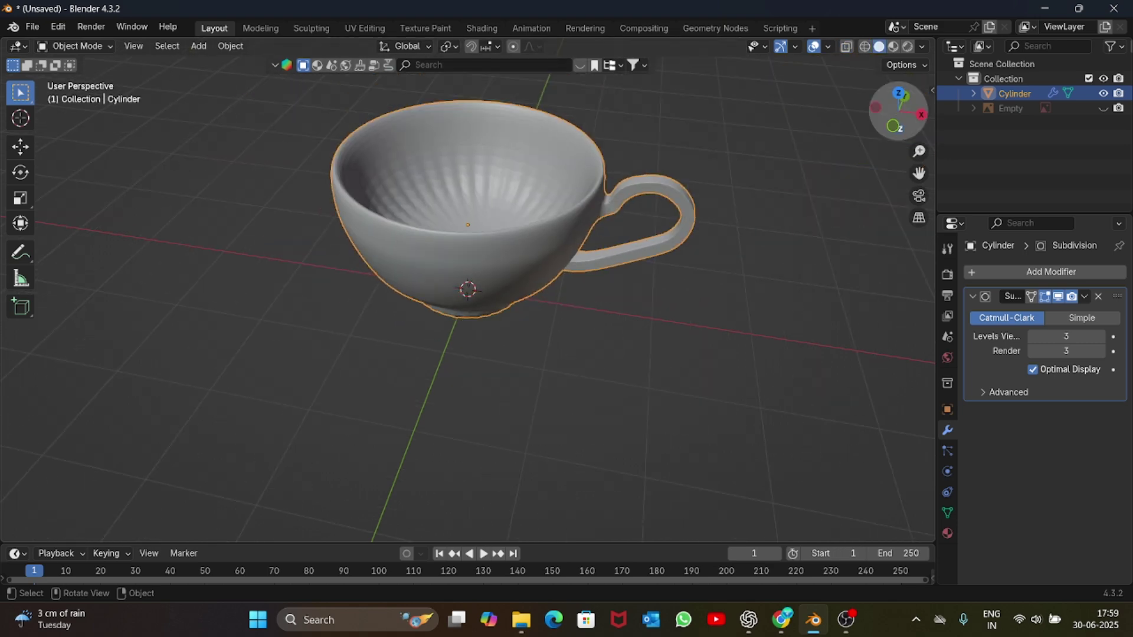
drag(893, 125, 919, 72)
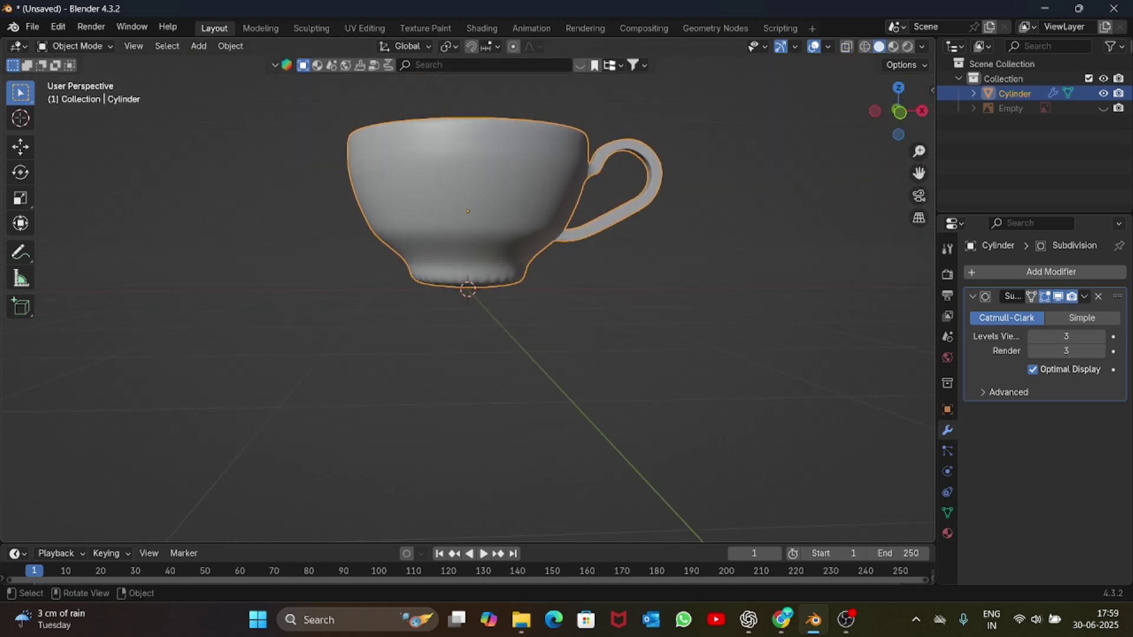
- In Edit Mode on the cup, add a loop cut around the upper outer wall and slide it up to the rim
key(KP_1)
key(Tab)
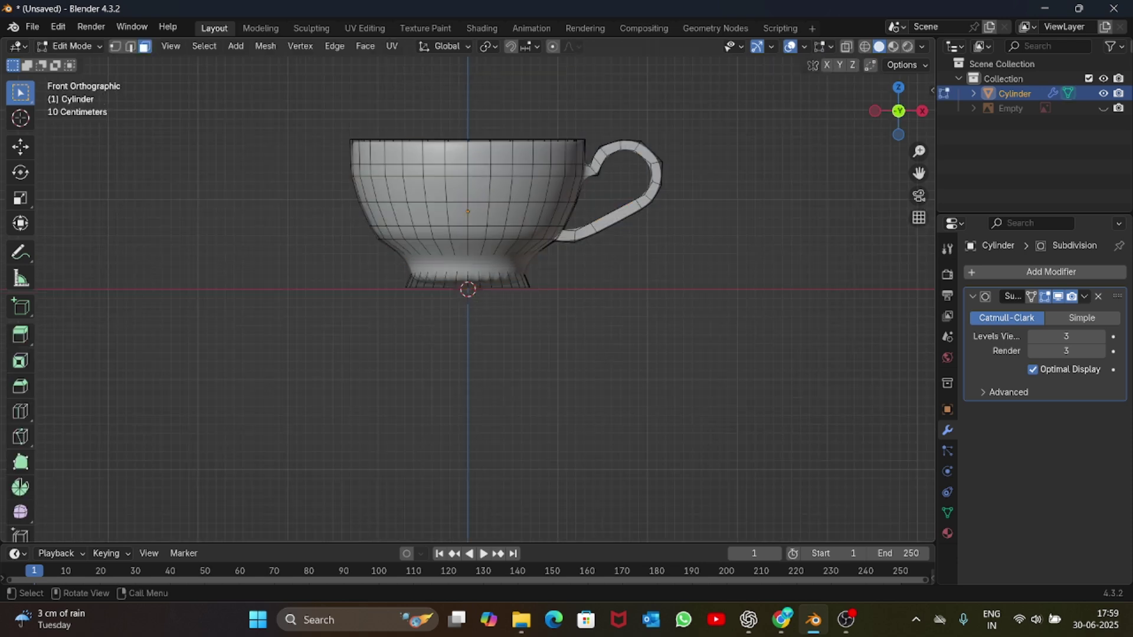
key(shift+z)
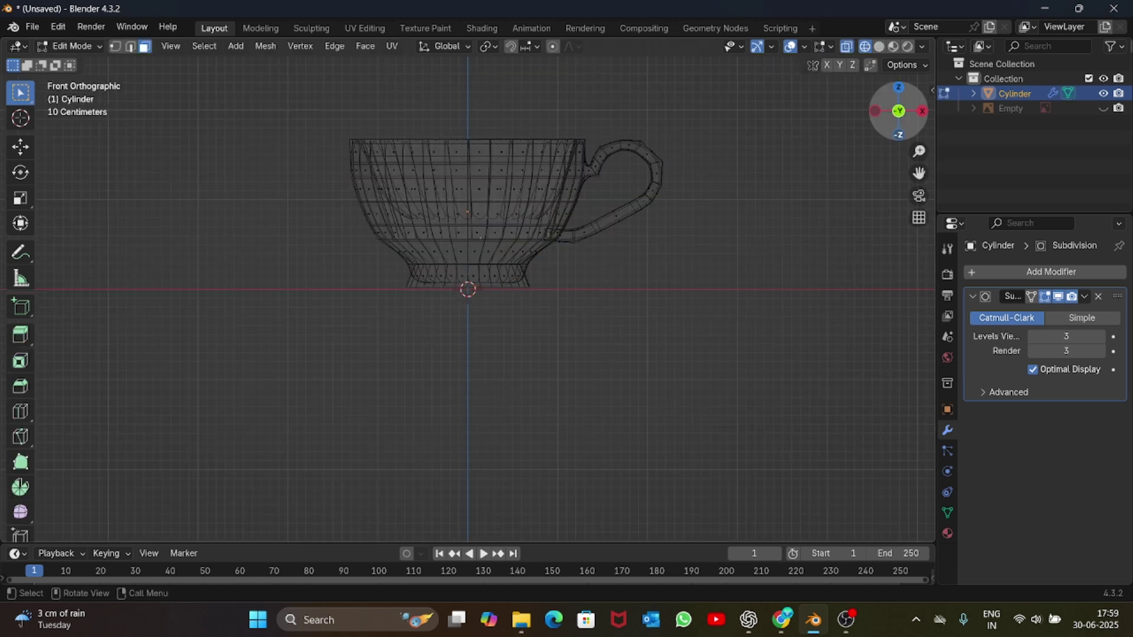
key(shift+z)
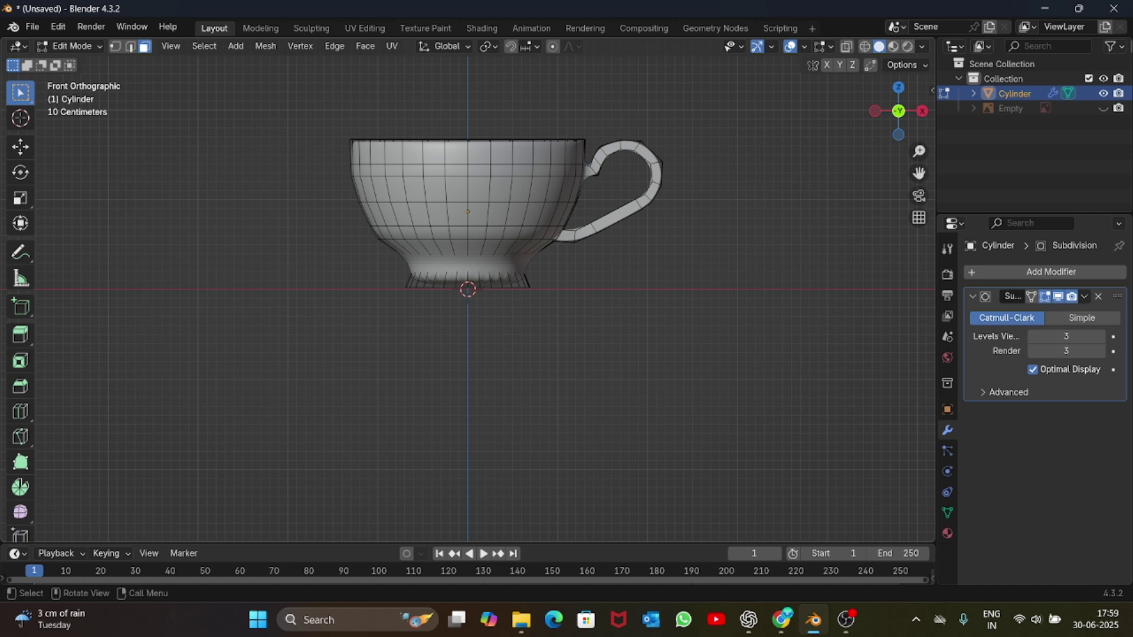
drag(901, 113, 891, 134)
key(ctrl+r)
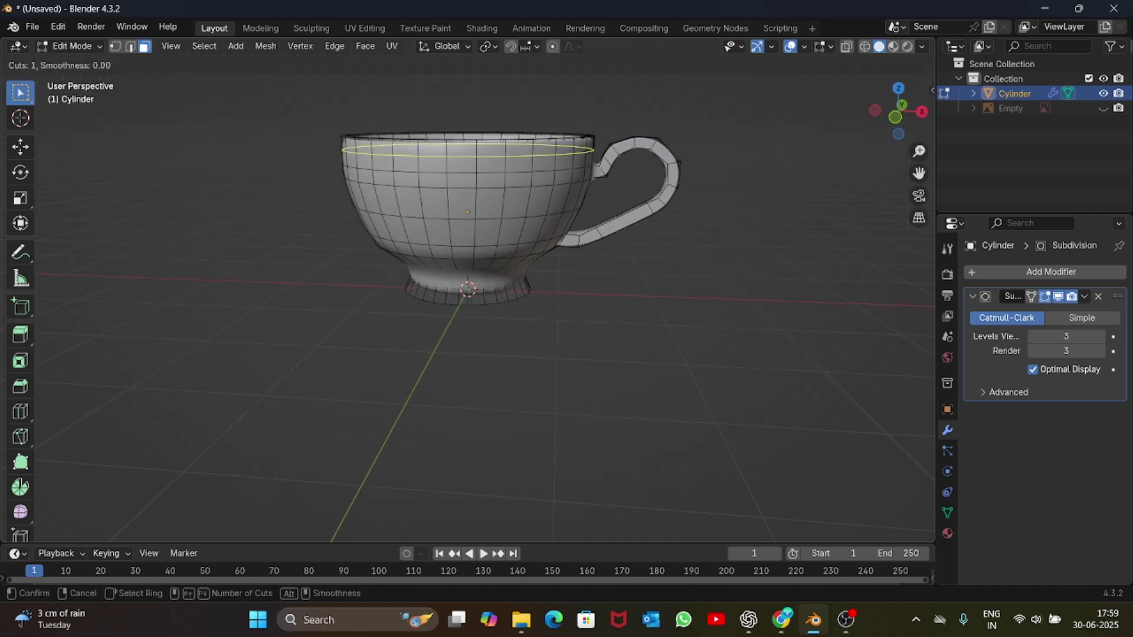
click(553, 152)
click(553, 123)
- Try sharpening the lower cup with loop cuts at the bowl's lower edge, the top of the foot and its base edge
key(ctrl+r)
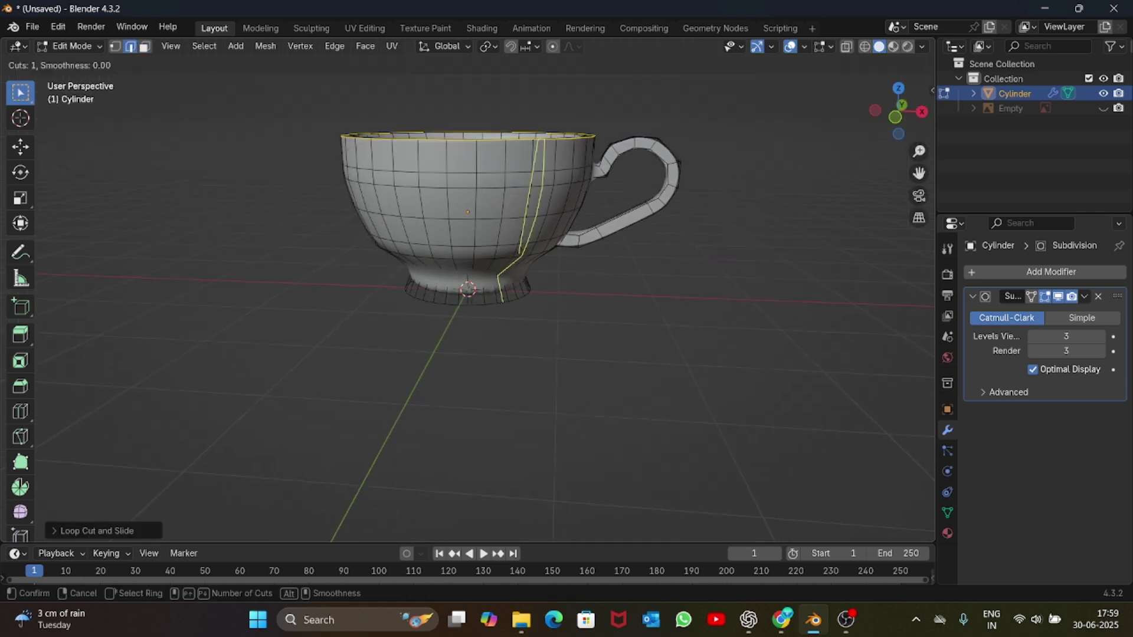
click(463, 266)
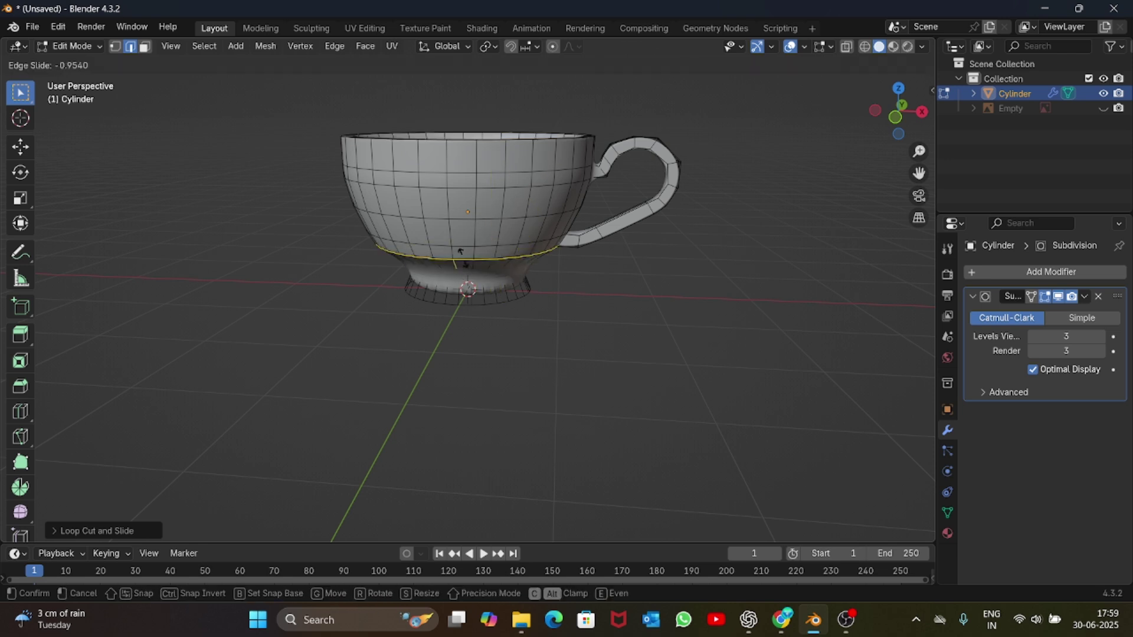
click(466, 236)
drag(895, 117, 902, 98)
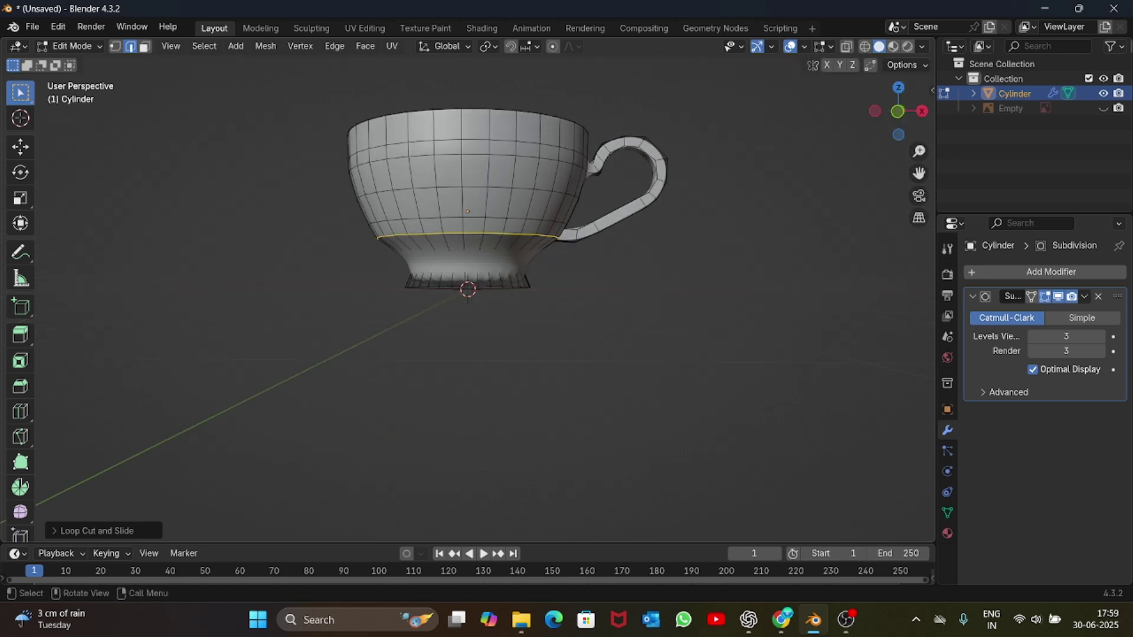
key(ctrl+r)
click(531, 257)
click(528, 282)
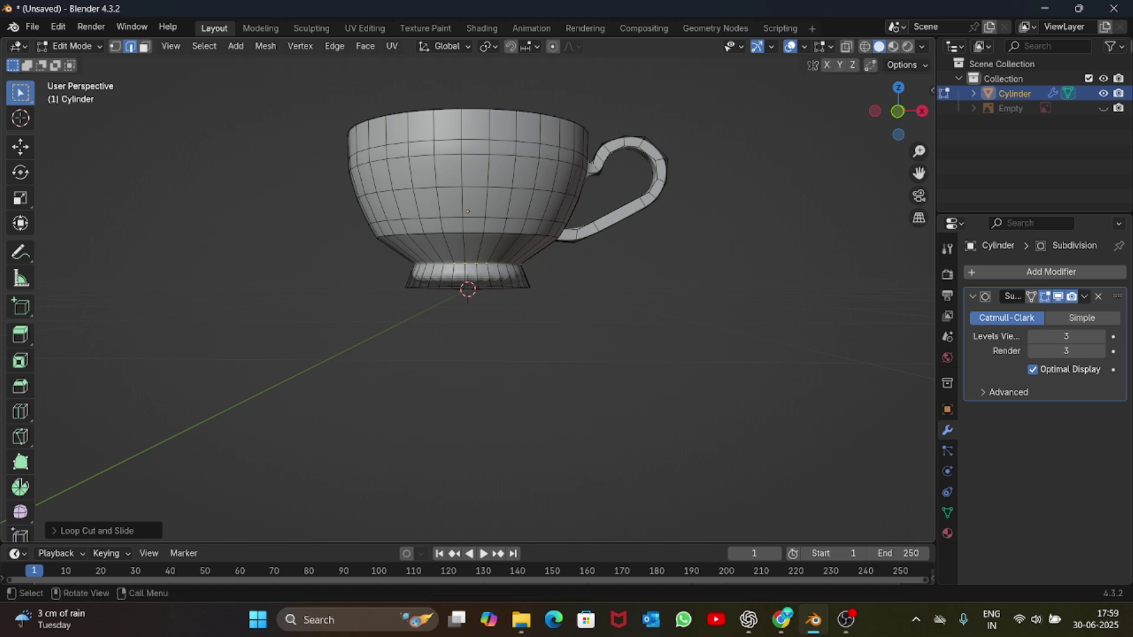
key(ctrl+r)
click(519, 290)
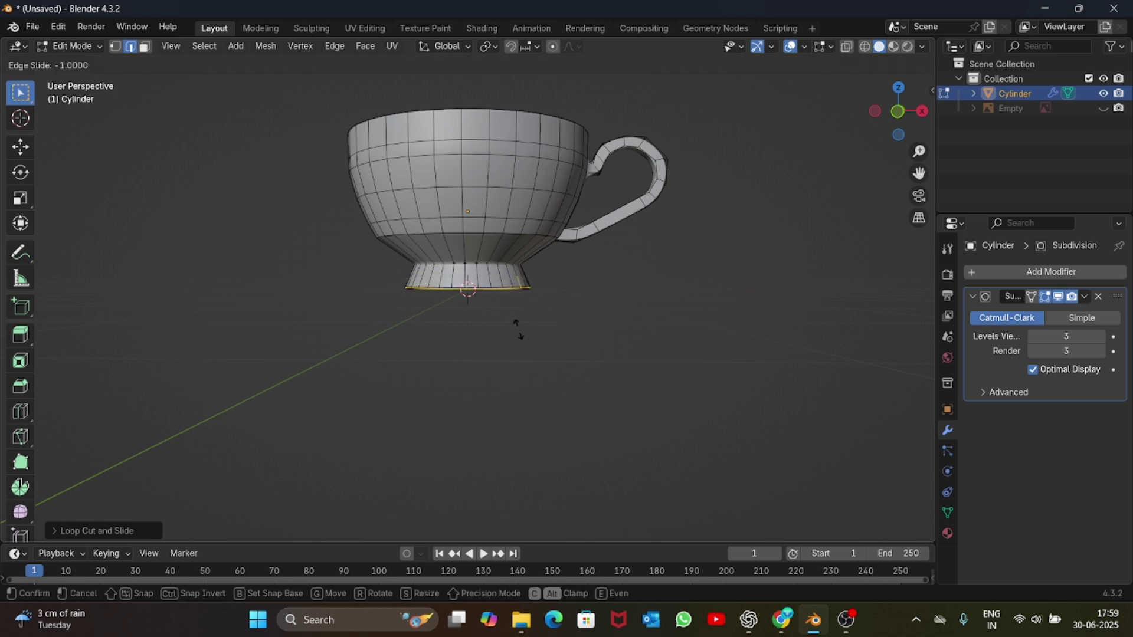
click(517, 323)
key(Tab)
- Undo the loop cuts on the lower bowl and foot, keeping the one at the rim
drag(896, 115, 926, 108)
key(ctrl+z)
key(ctrl+z)
key(ctrl+z)
key(ctrl+z)
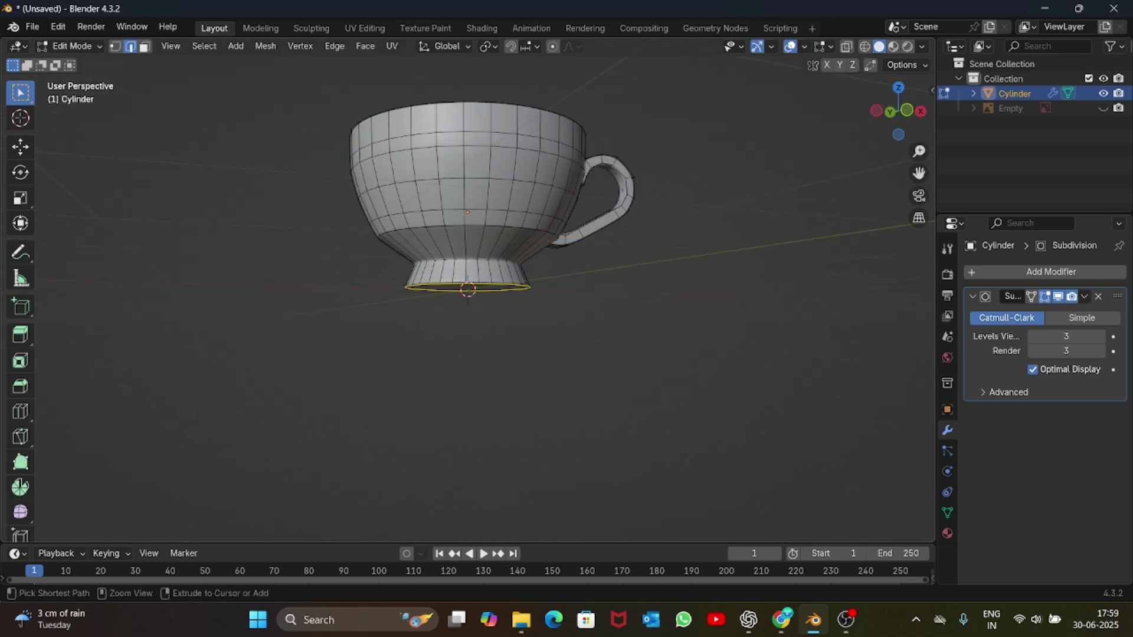
- Add two loop cuts around the foot, one slid to its base edge and one to its top edge, returning to Object Mode
scroll(468, 283, up, 2)
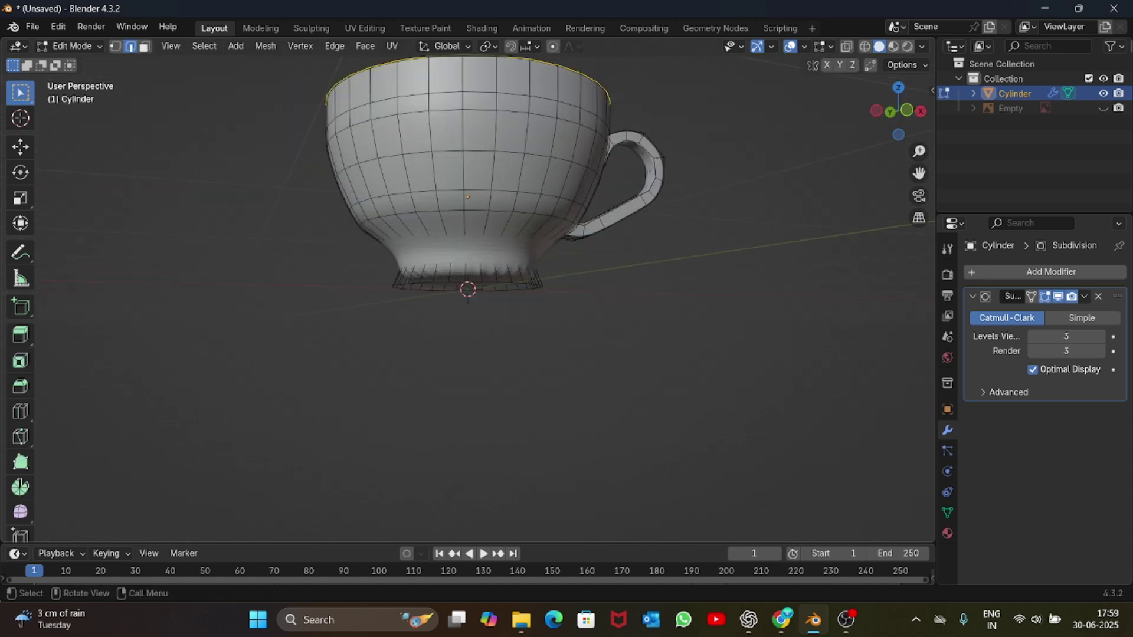
key(ctrl+r)
click(518, 261)
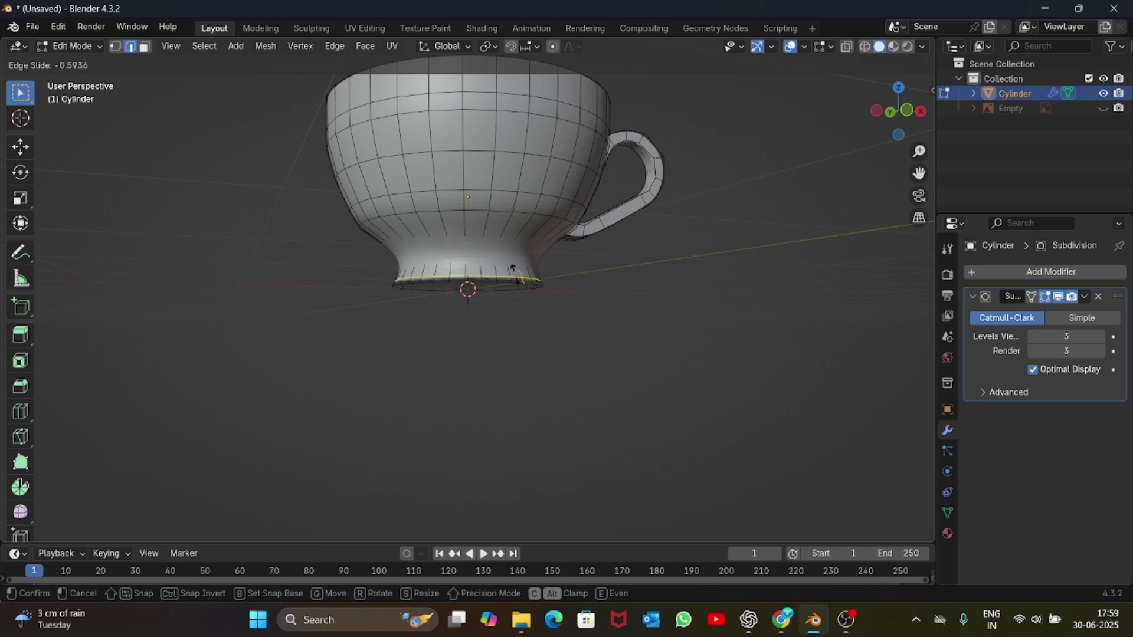
click(512, 274)
key(ctrl+r)
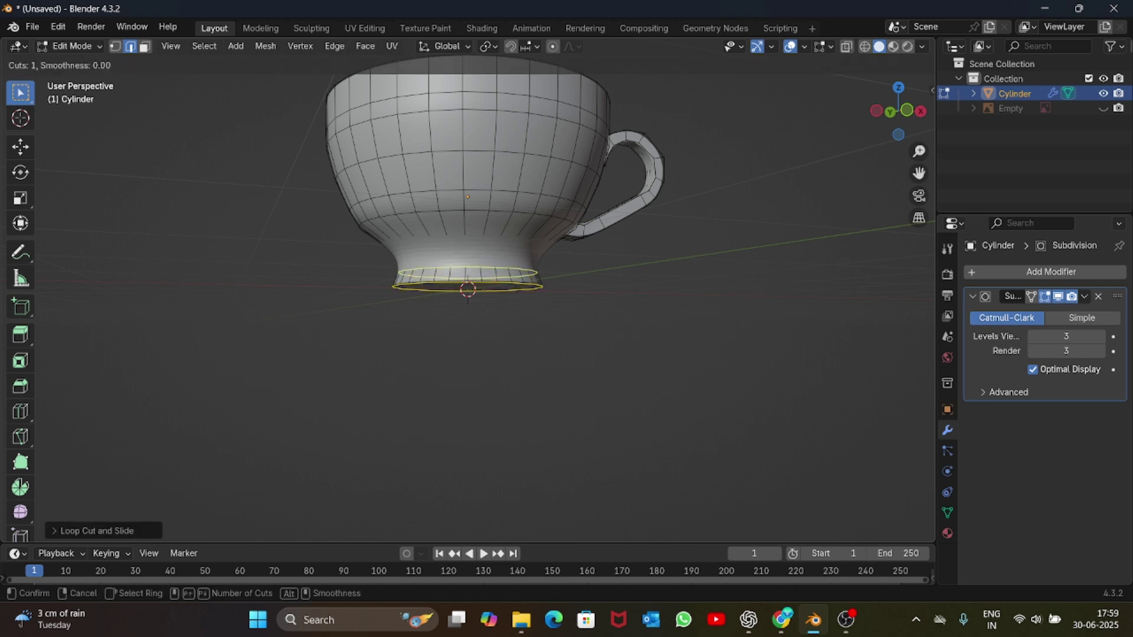
click(535, 277)
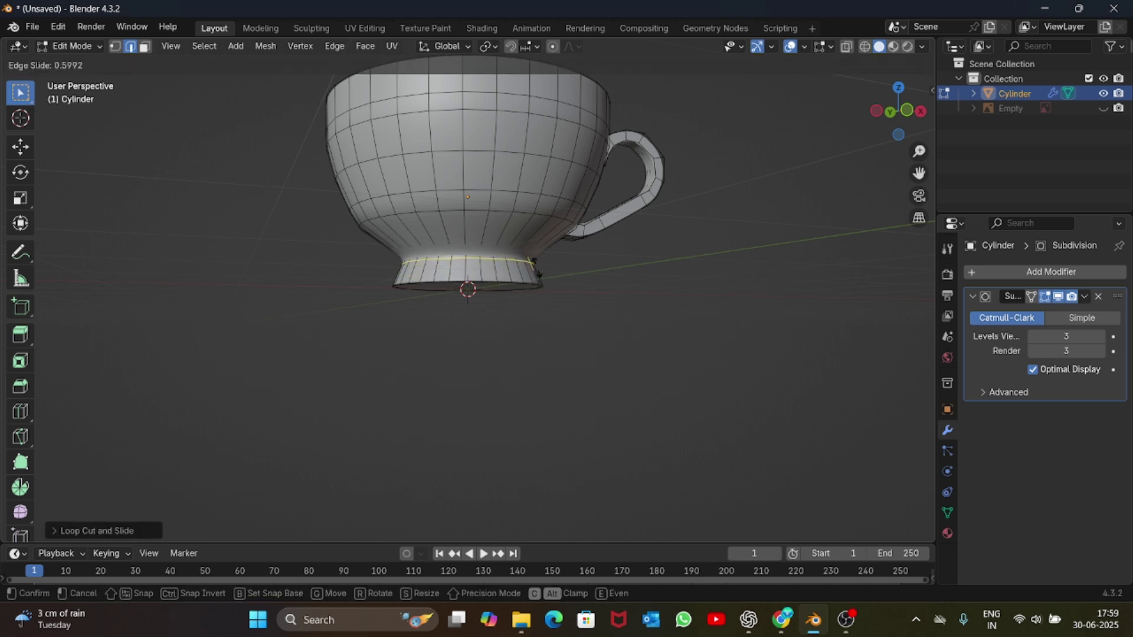
click(537, 272)
key(Tab)
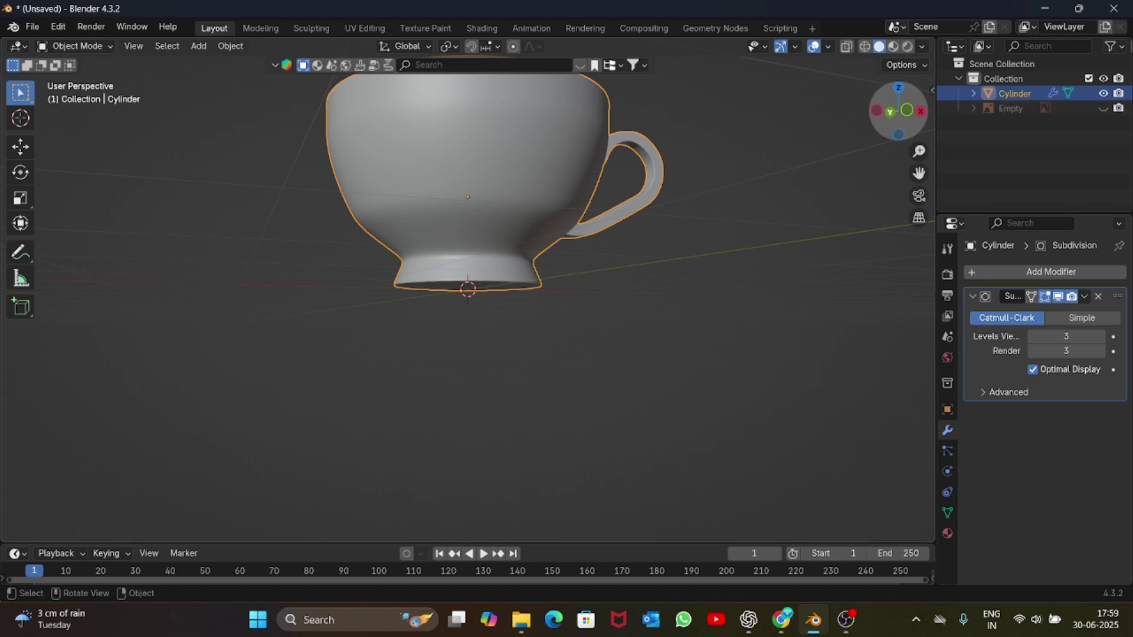
- Add two loop cuts inside the bowl, one slid down to the floor edge and one up to the rim, returning to Object Mode
drag(877, 110, 903, 155)
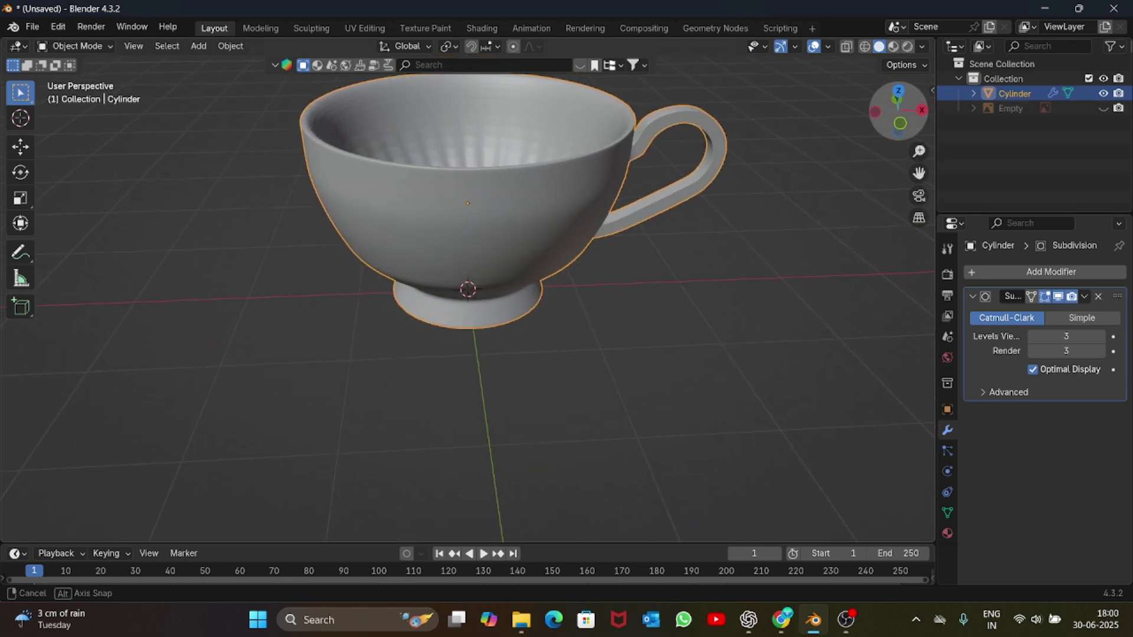
key(Tab)
key(ctrl+r)
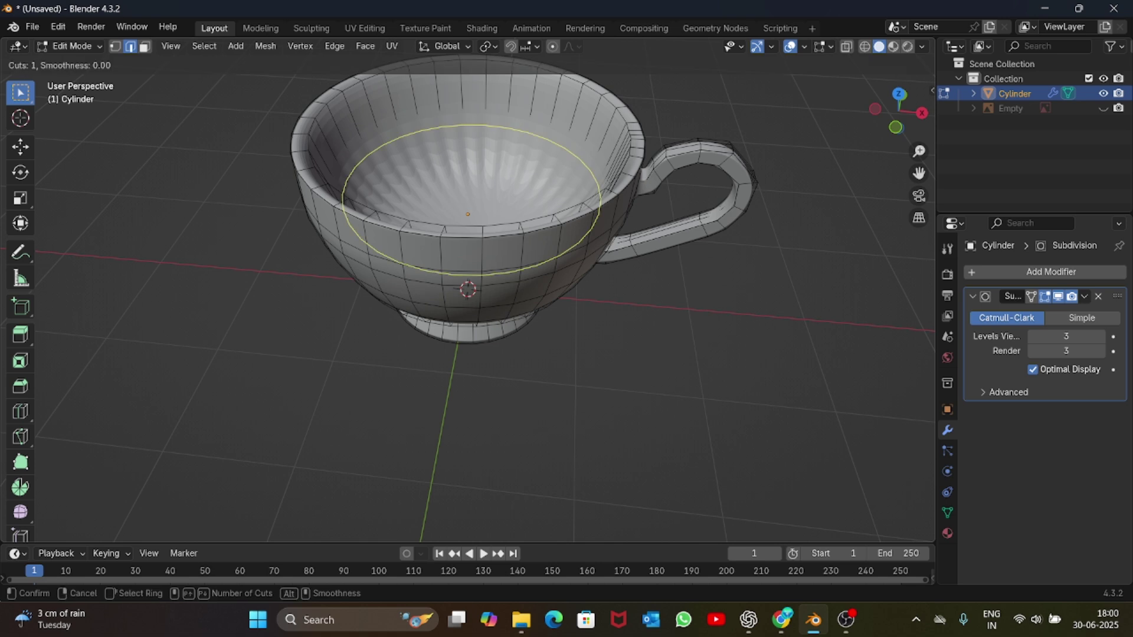
click(437, 126)
click(448, 201)
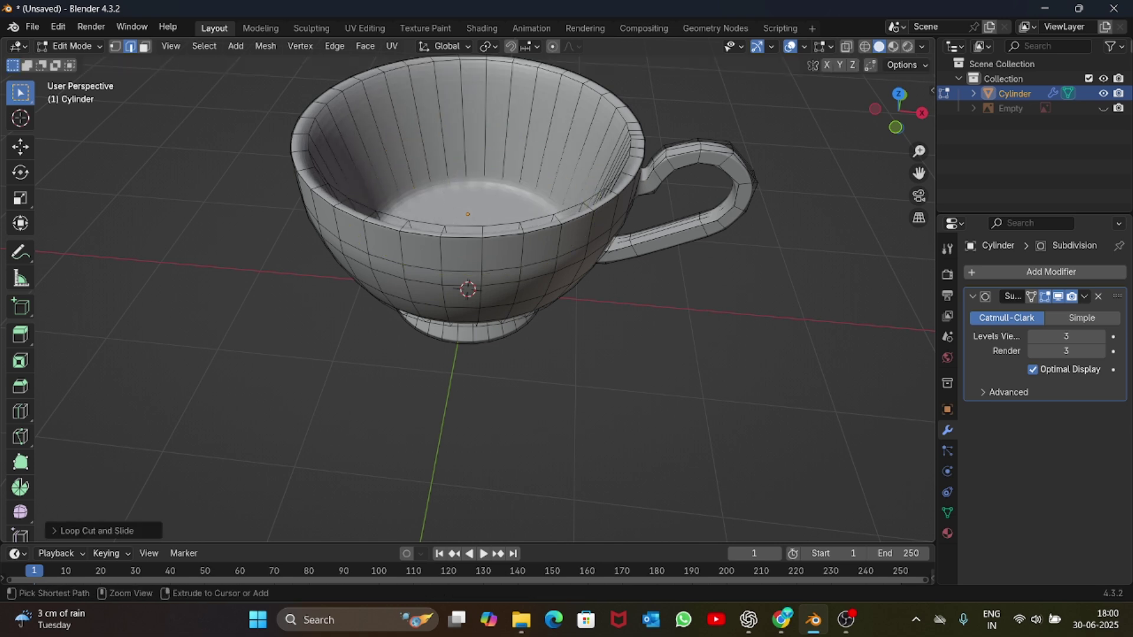
key(ctrl+r)
click(505, 147)
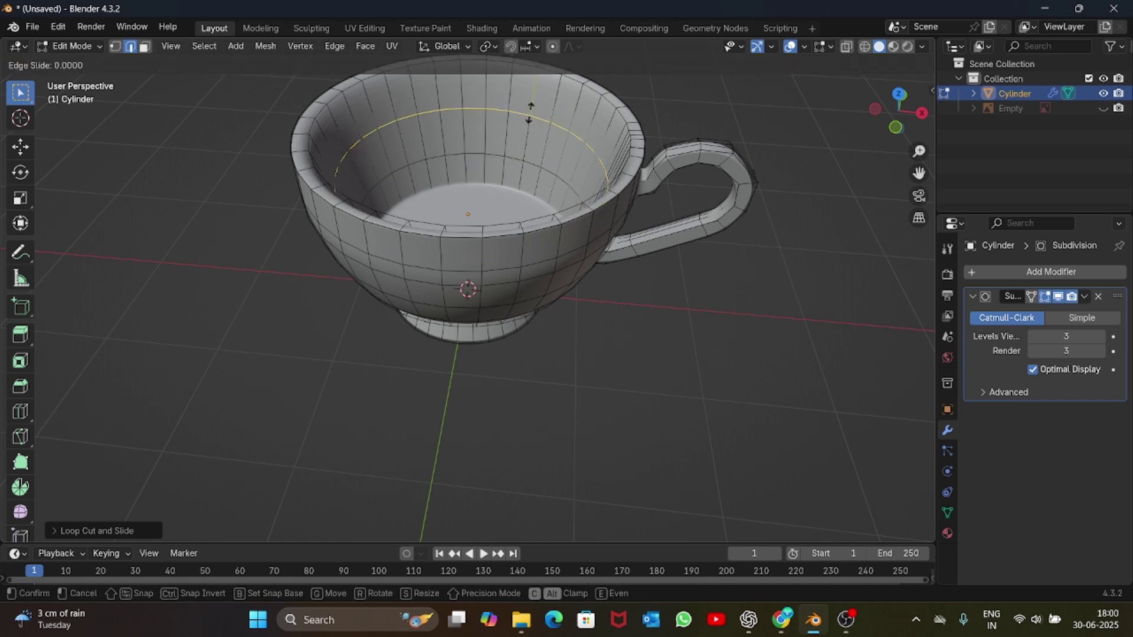
click(529, 92)
key(Tab)
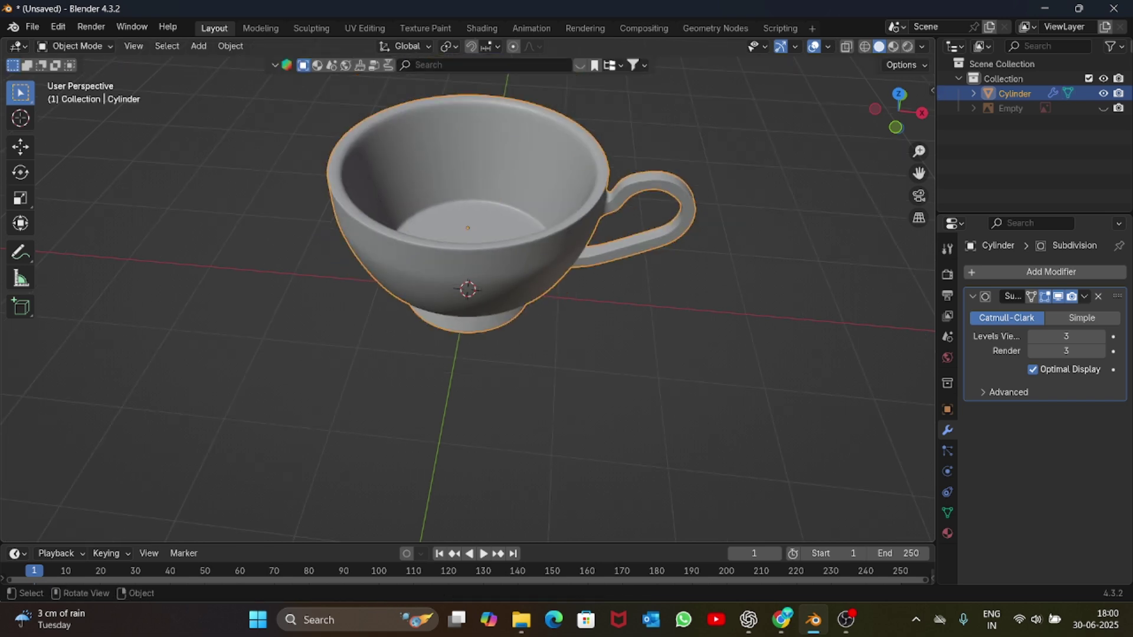
drag(899, 112, 954, 137)
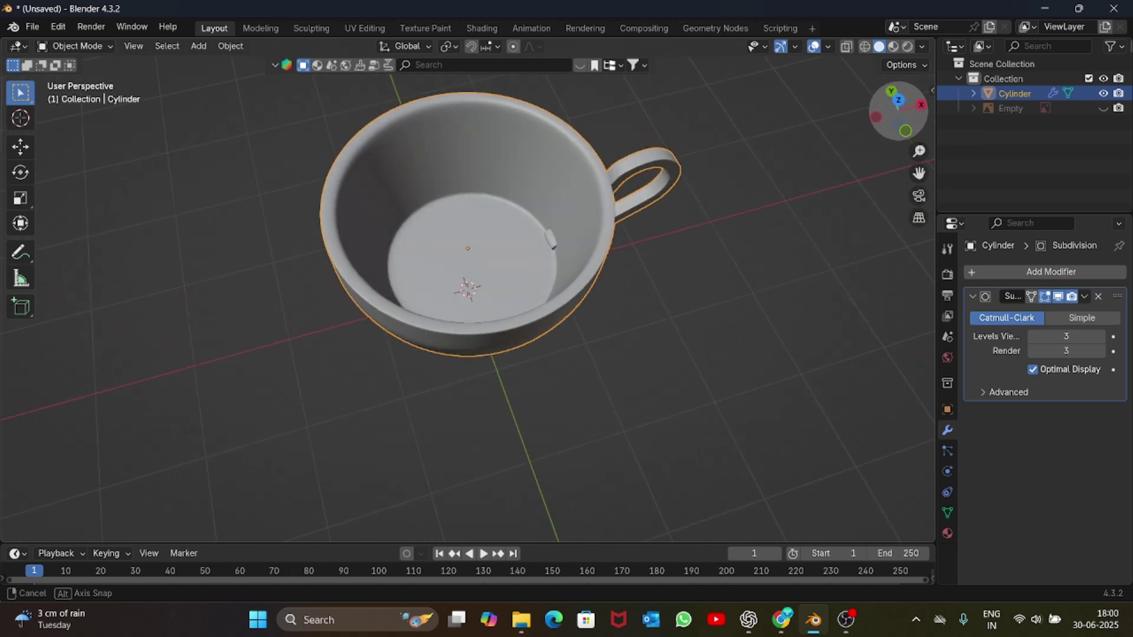
drag(897, 166, 901, 104)
key(shift+a)
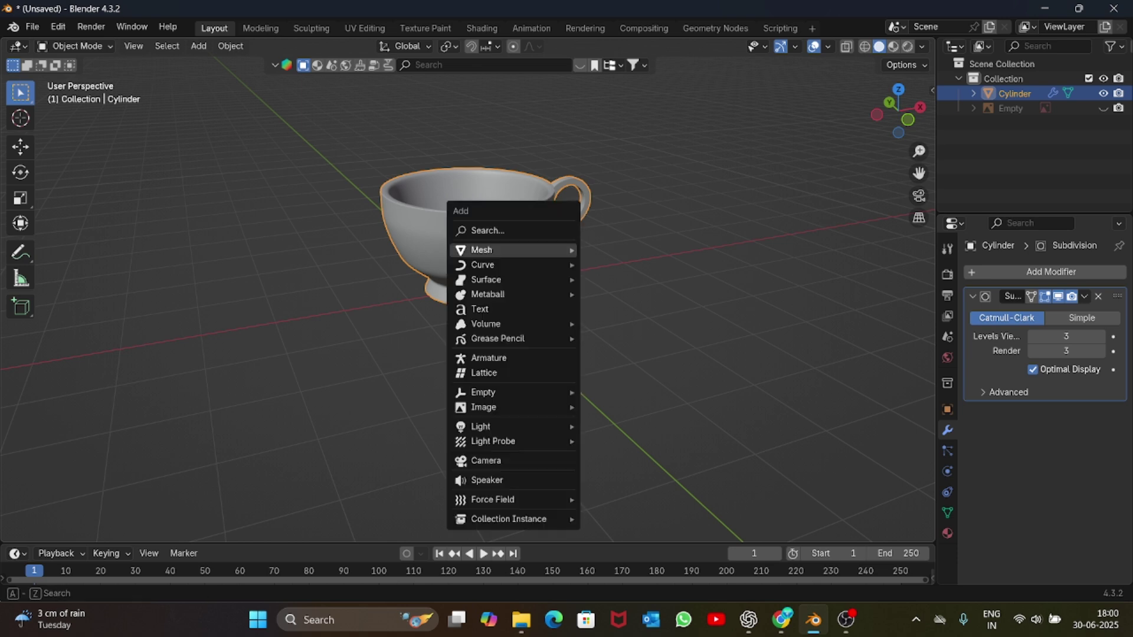
mouse_move(481, 250)
click(606, 250)
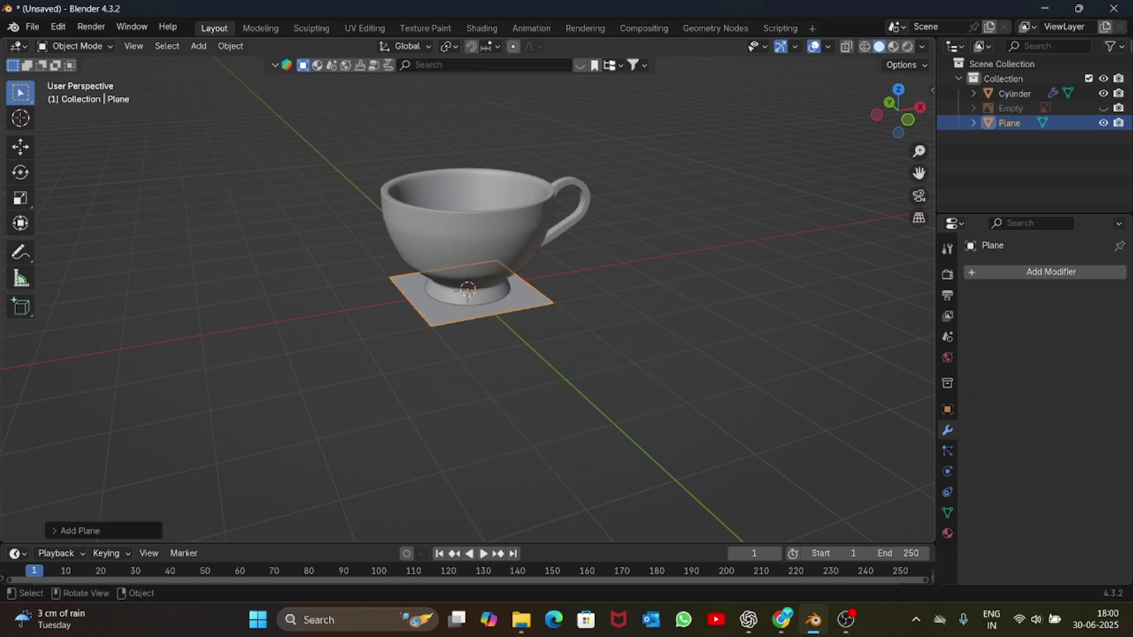
key(x)
click(607, 250)
- Add a mesh cylinder under the cup and flatten it along Z to about 0.03 of its height
key(shift+a)
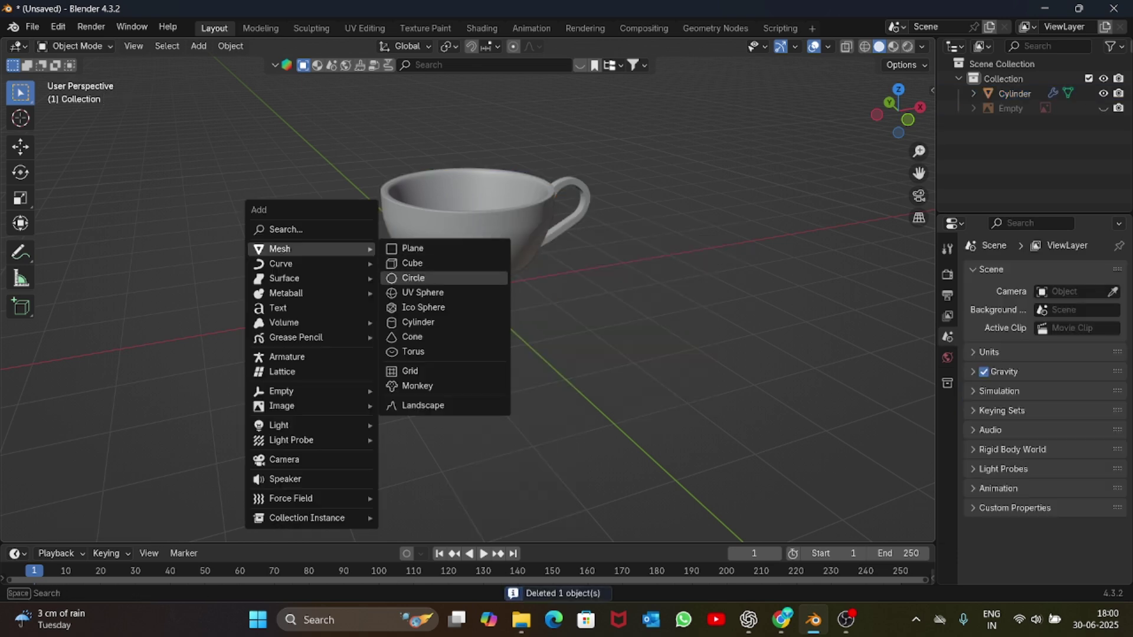
click(417, 322)
key(s)
key(z)
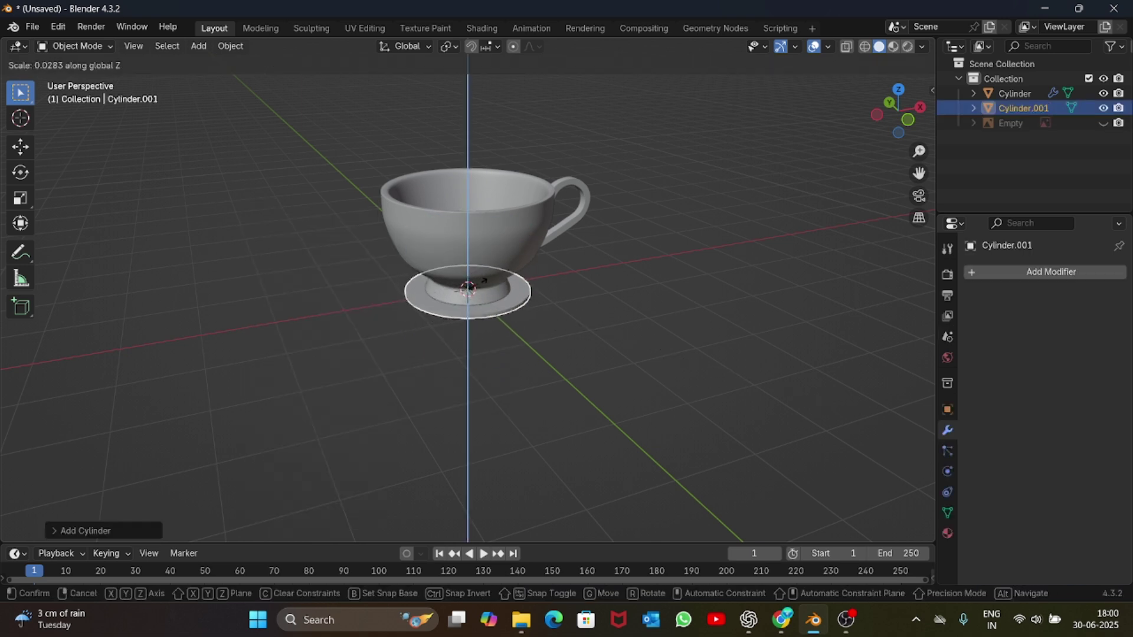
click(484, 282)
- Enlarge the flat disc in X and Y only by about 3.7, and reduce it again to roughly twice the bowl's width
key(s)
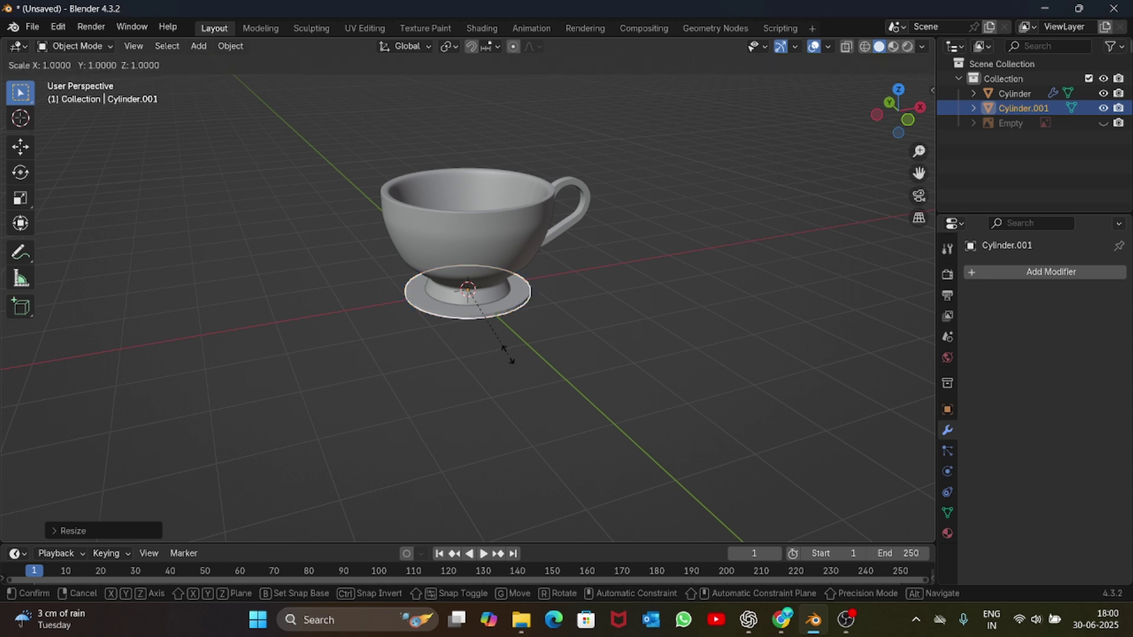
key(shift+z)
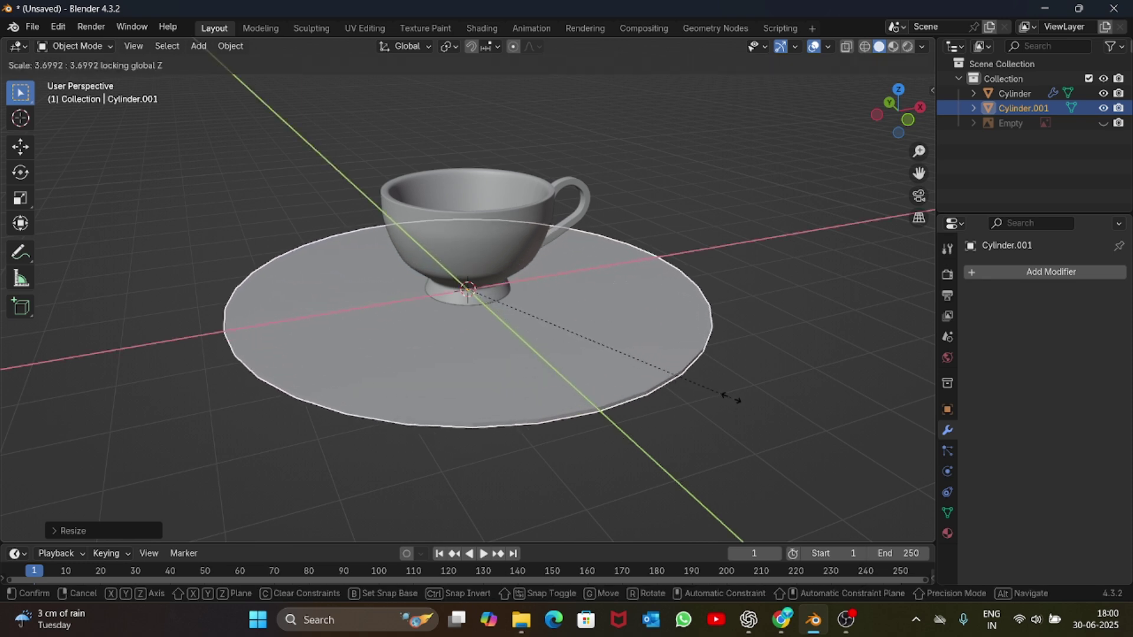
click(730, 396)
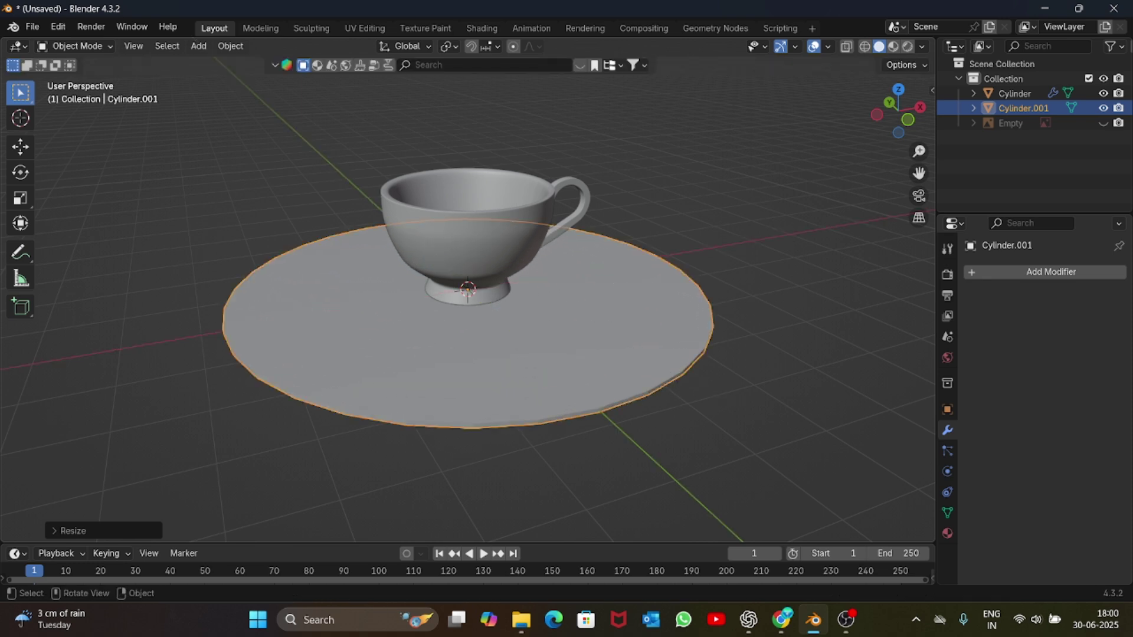
key(s)
key(shift+z)
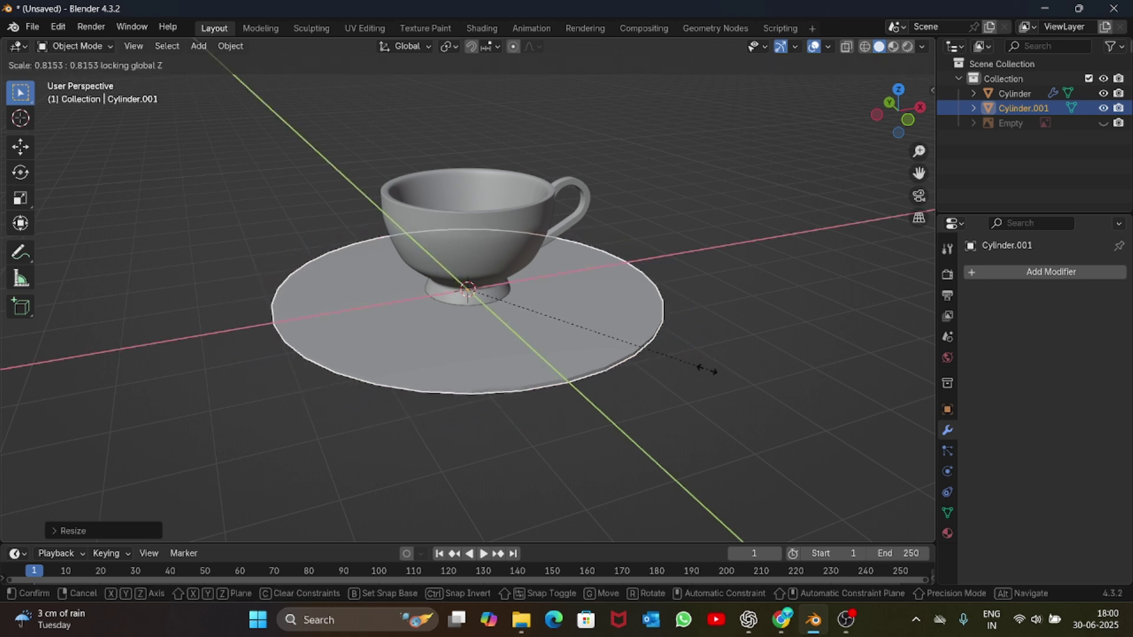
click(678, 369)
- In Edit Mode, extrude the disc's top face in place and scale it slightly inward to leave a narrow saucer rim
key(Tab)
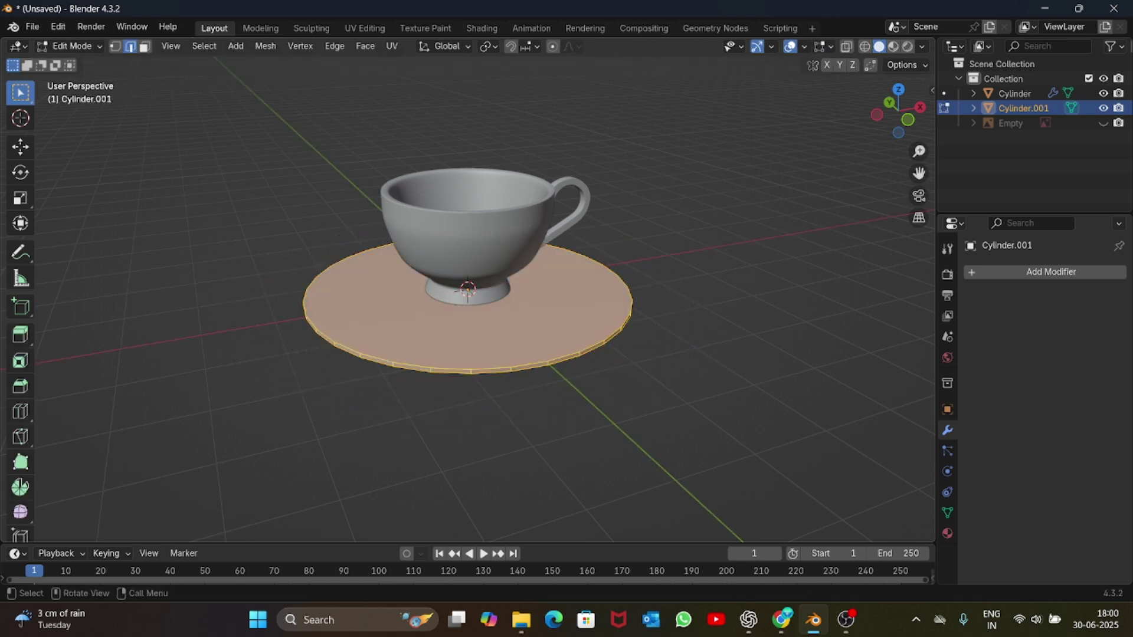
key(alt+a)
key(3)
click(548, 339)
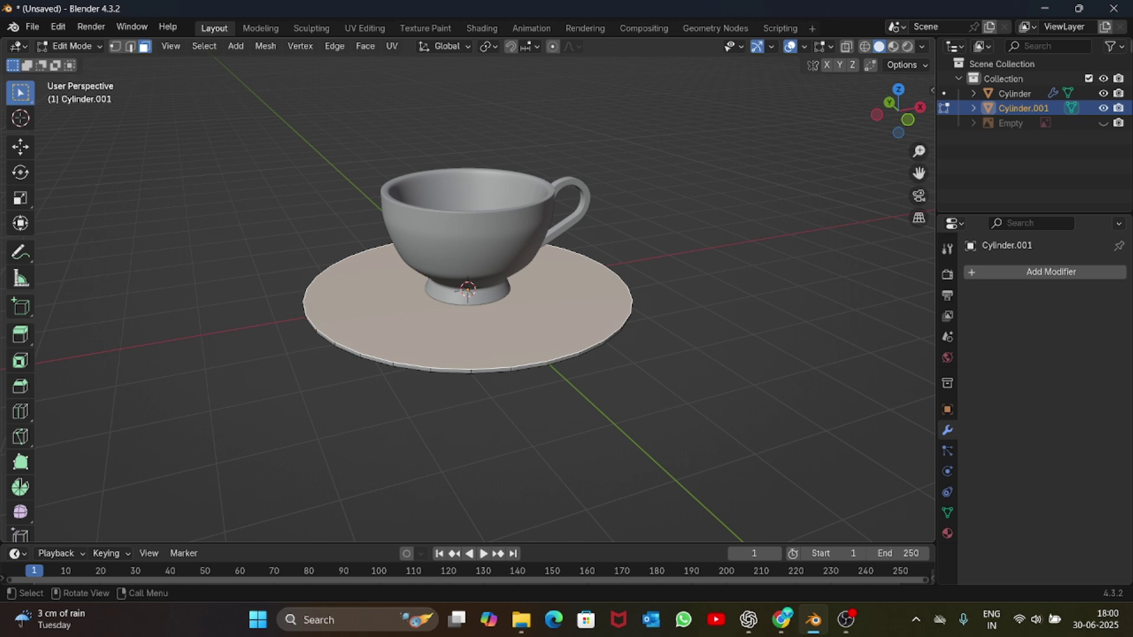
key(e)
key(Escape)
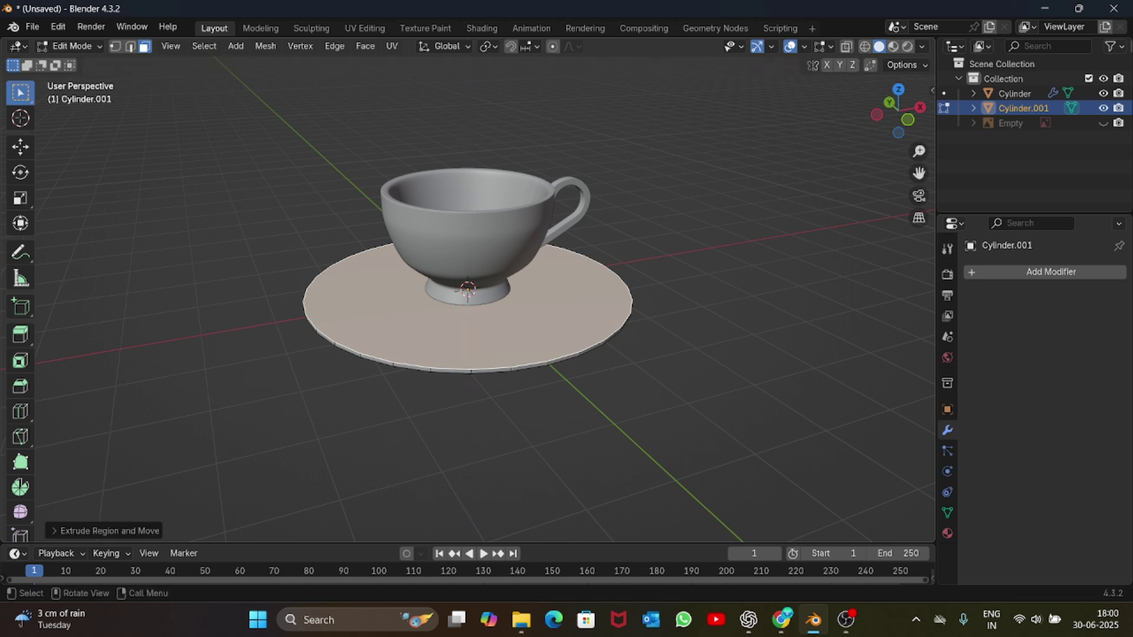
key(s)
click(740, 324)
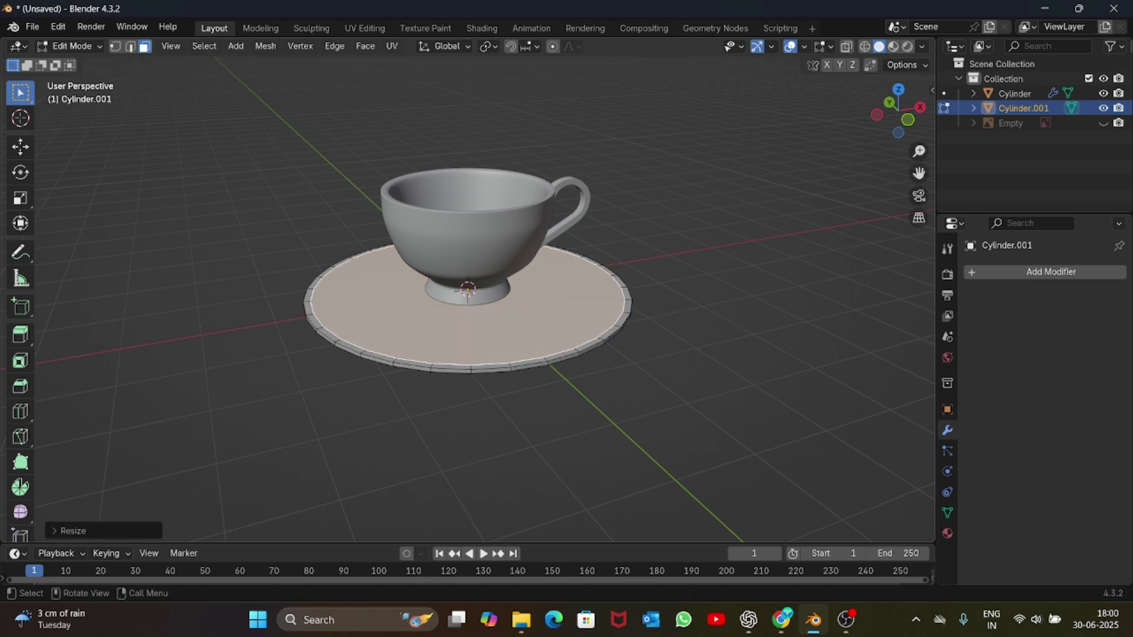
- Lower the saucer's inner top face about 0.026 m along Z and return to Object Mode
key(g)
key(z)
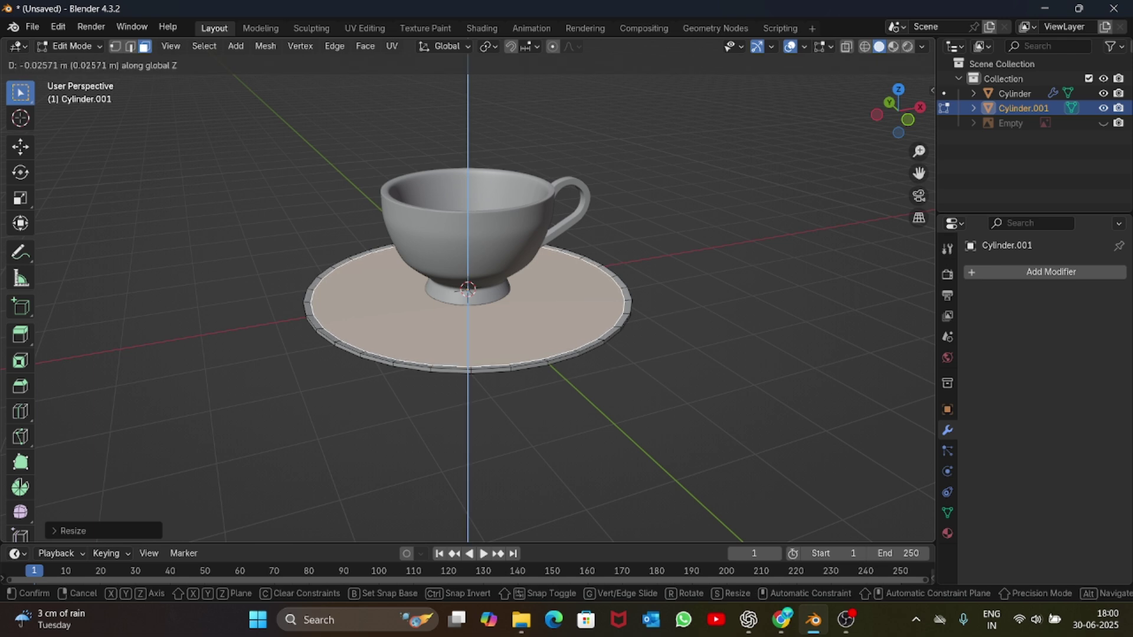
key(Return)
key(Tab)
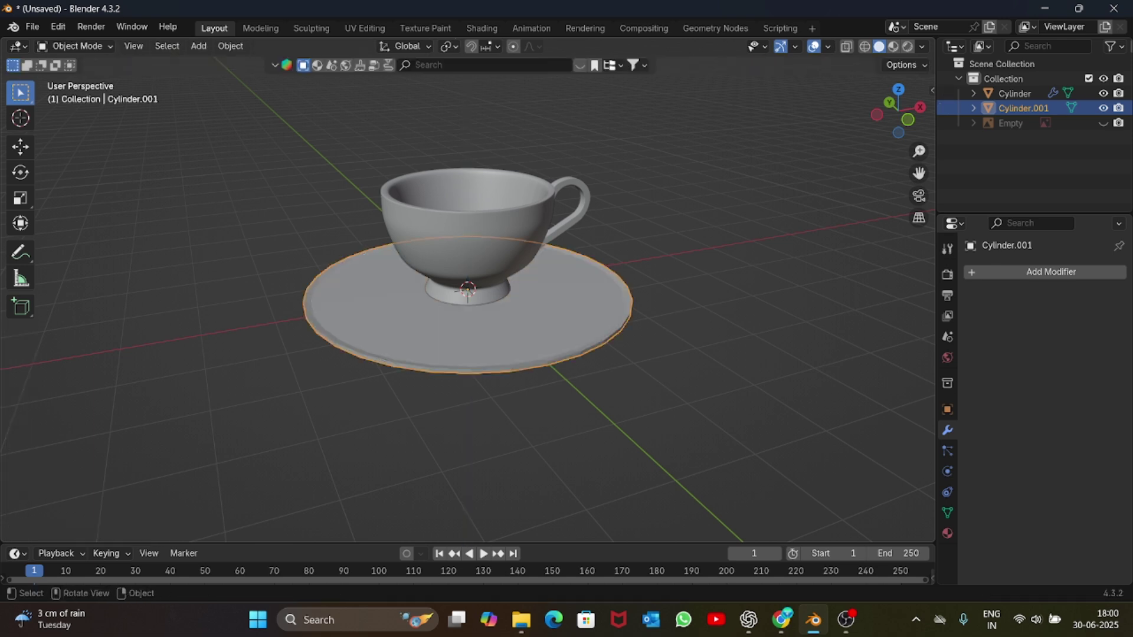
- In Edit Mode, move the saucer's inner top face slightly along Z once more and return to Object Mode
scroll(468, 271, up, 2)
drag(897, 112, 940, 96)
scroll(468, 289, up, 1)
key(Tab)
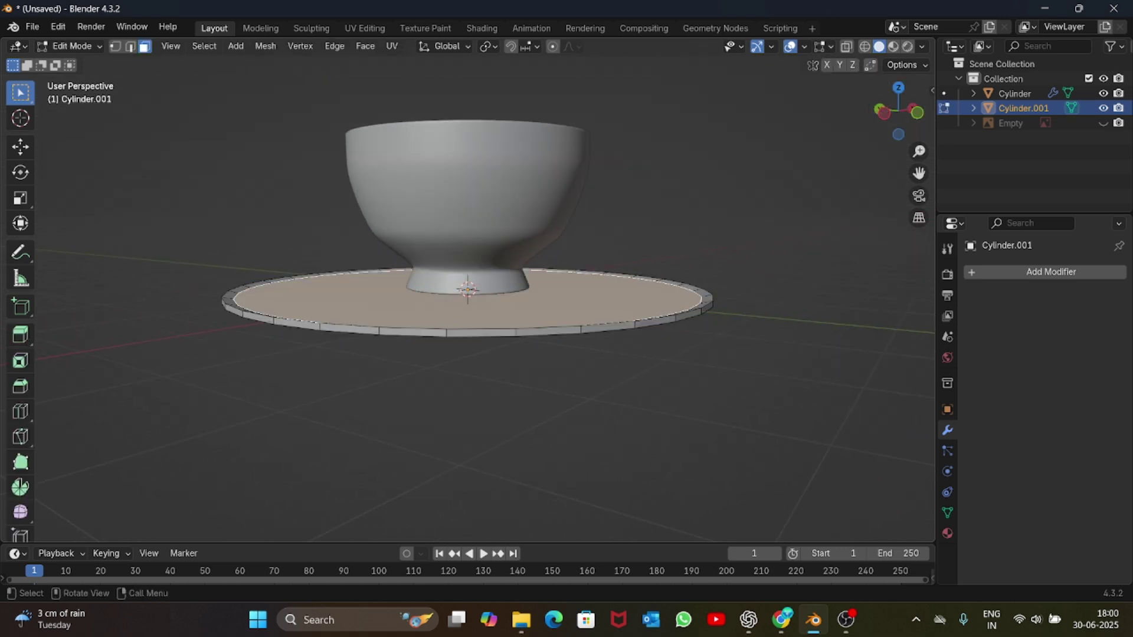
key(g)
key(z)
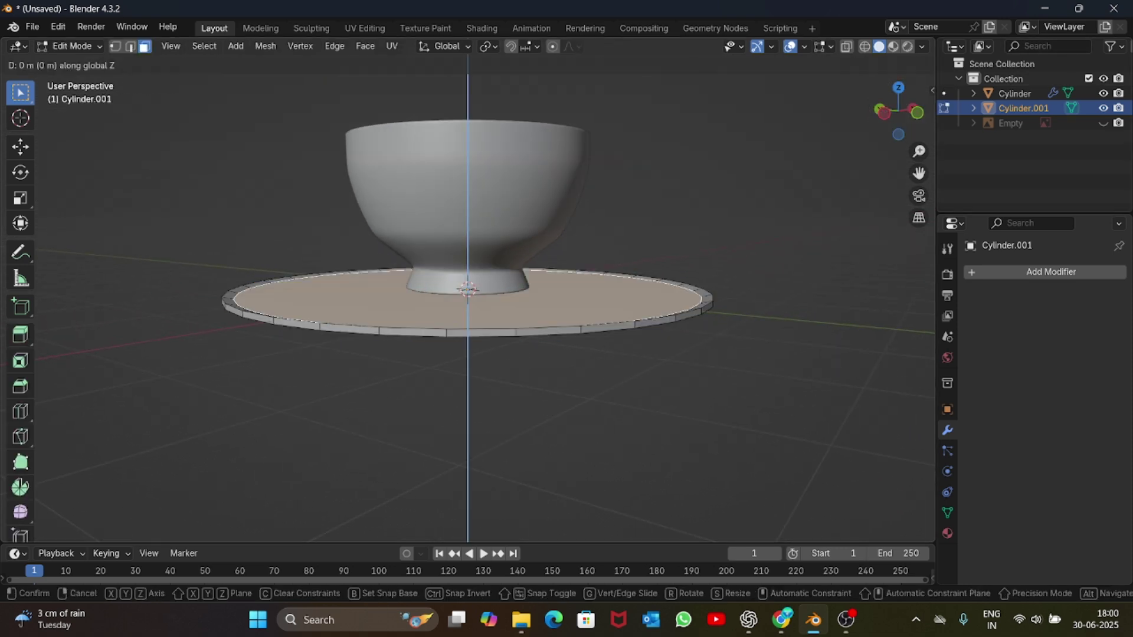
key(Return)
key(Tab)
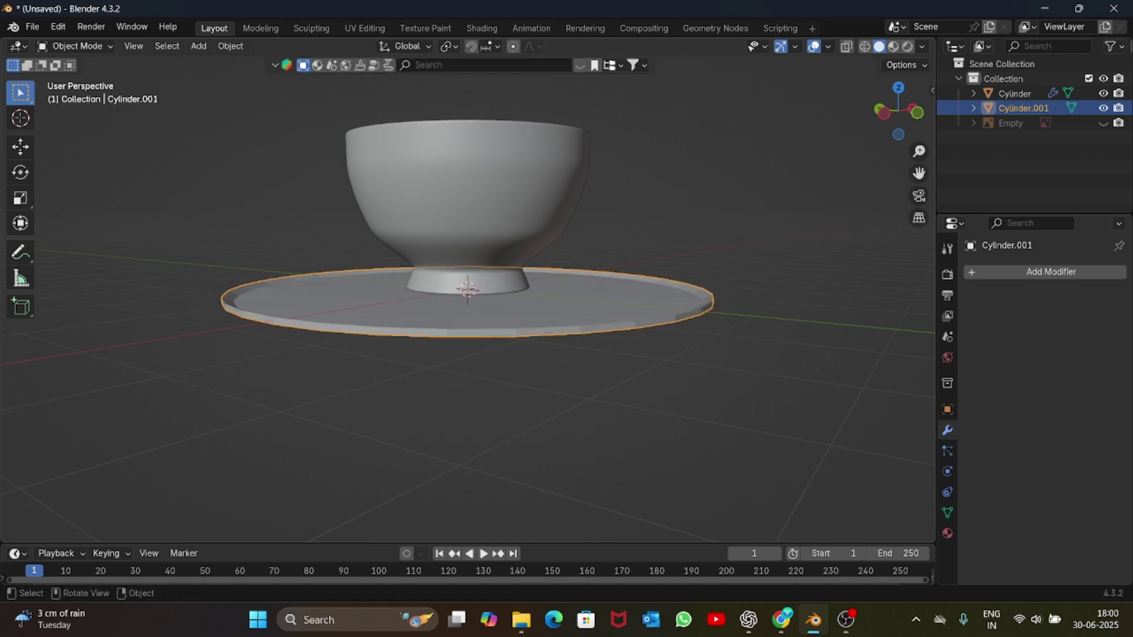
- Add a Subdivision Surface modifier to the saucer with 3 viewport levels
drag(898, 110, 883, 142)
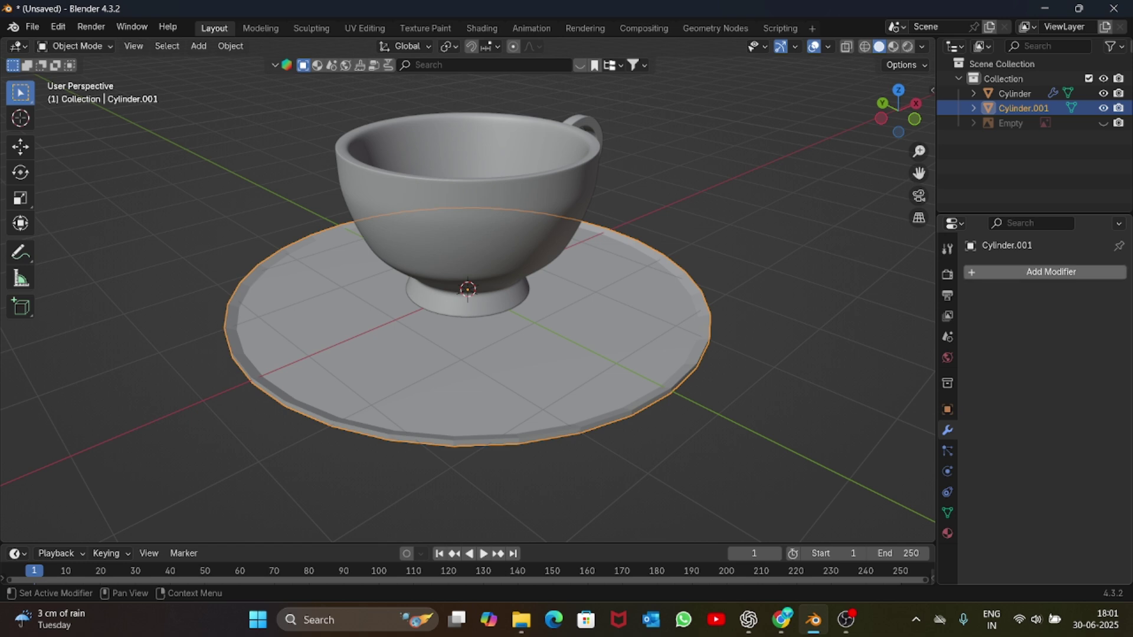
click(1050, 272)
text(s)
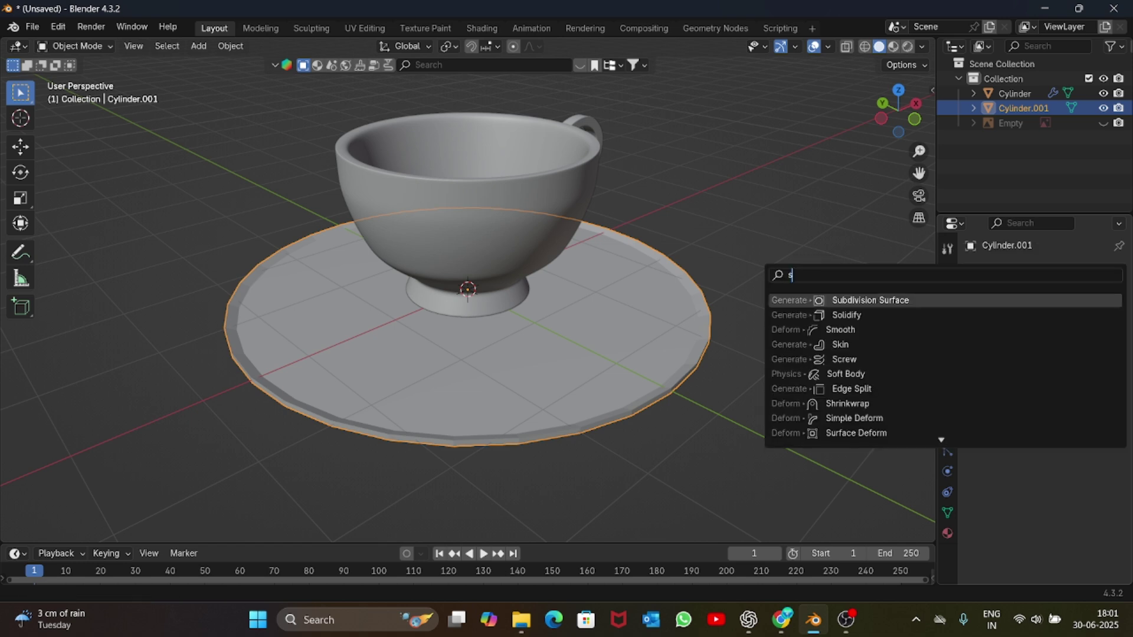
key(Return)
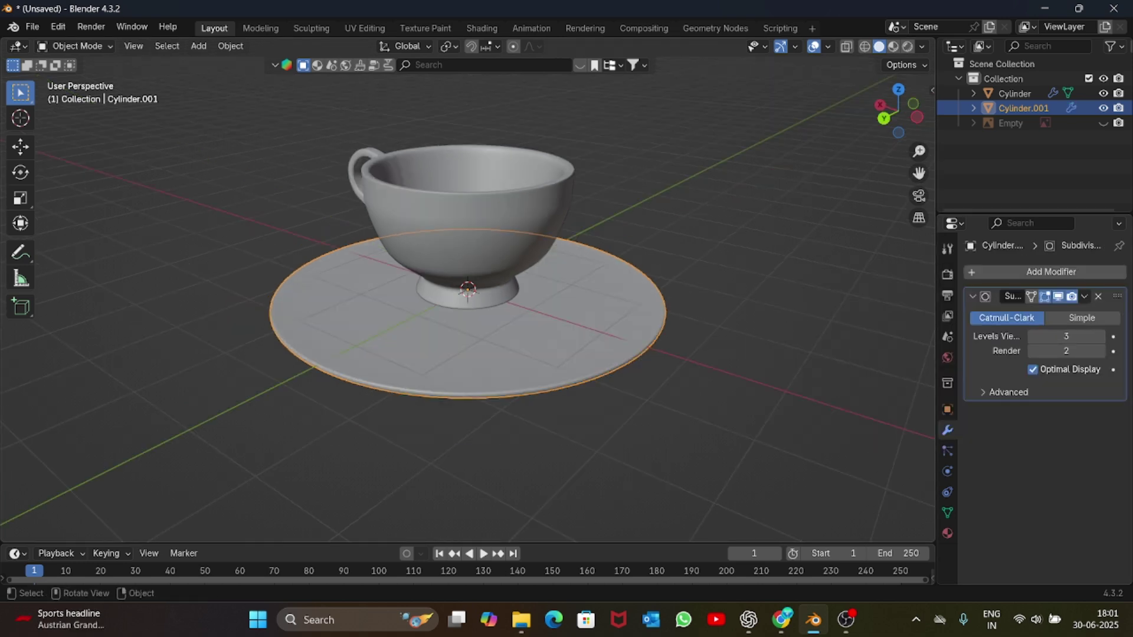
- Apply Shade Auto Smooth to the saucer and to the cup
right_click(253, 364)
click(257, 308)
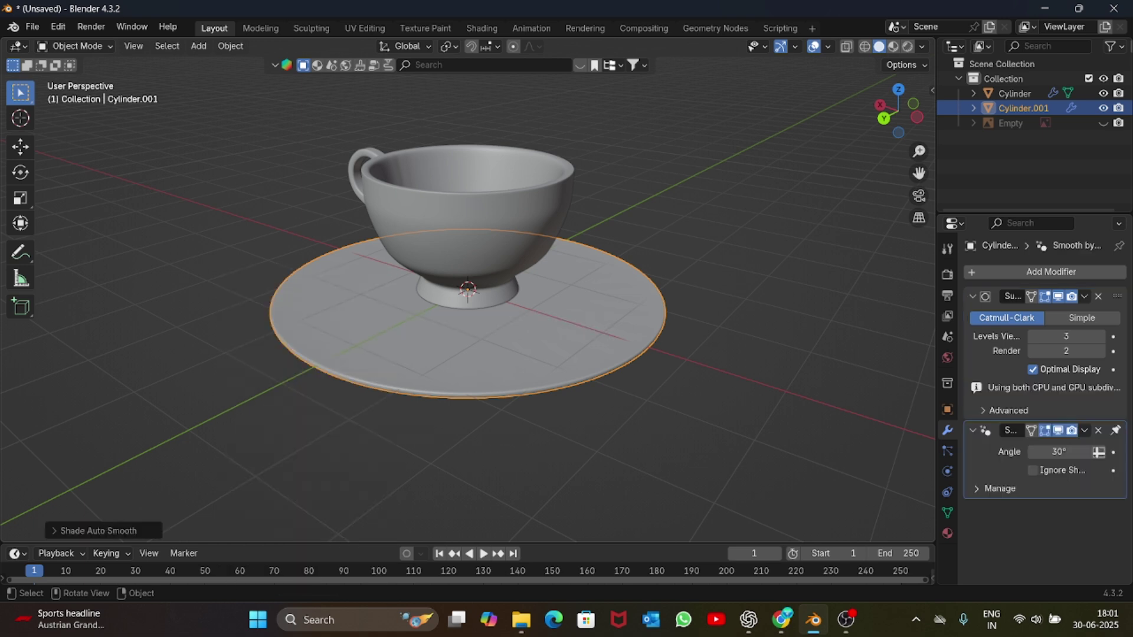
click(383, 202)
right_click(383, 202)
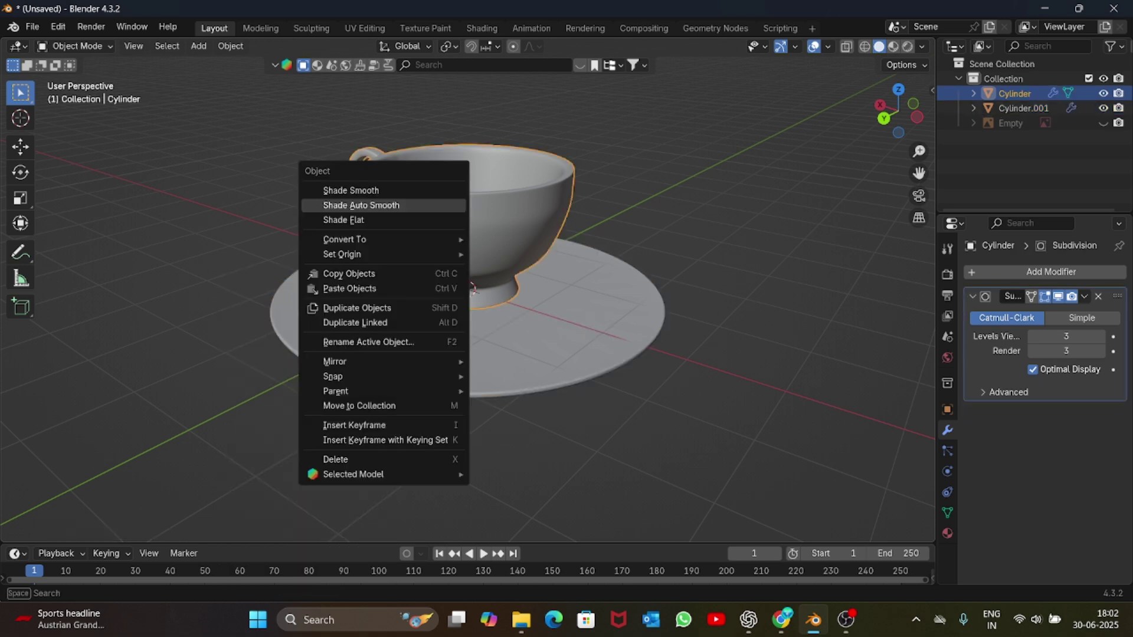
click(383, 203)
drag(897, 113, 1038, 137)
middle_drag(708, 354, 838, 354)
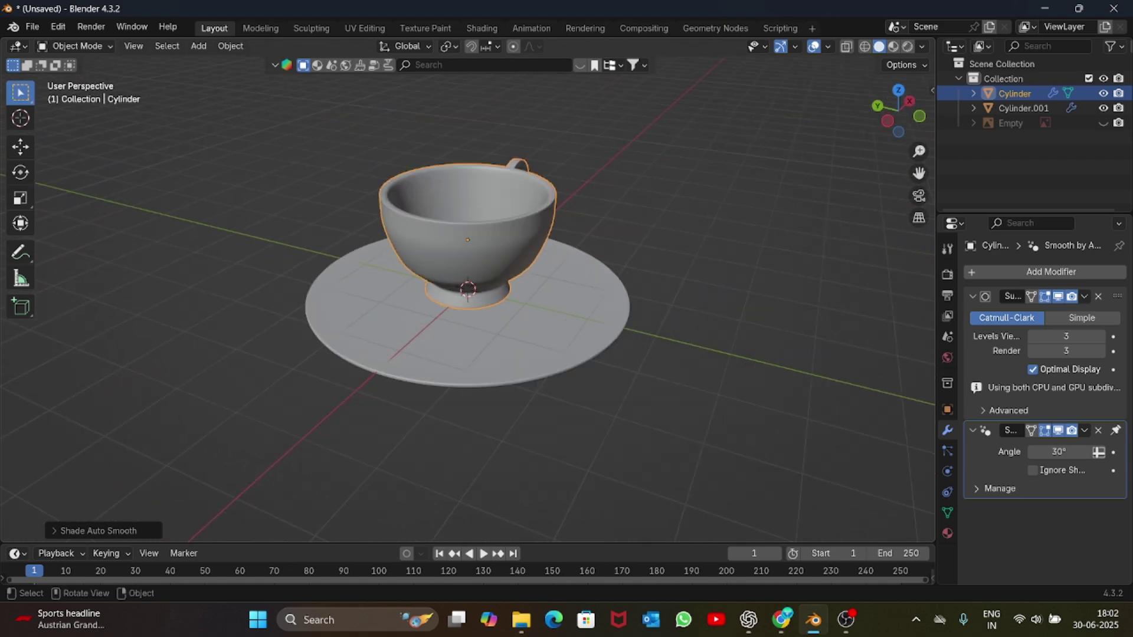
key(shift+a)
key(Delete)
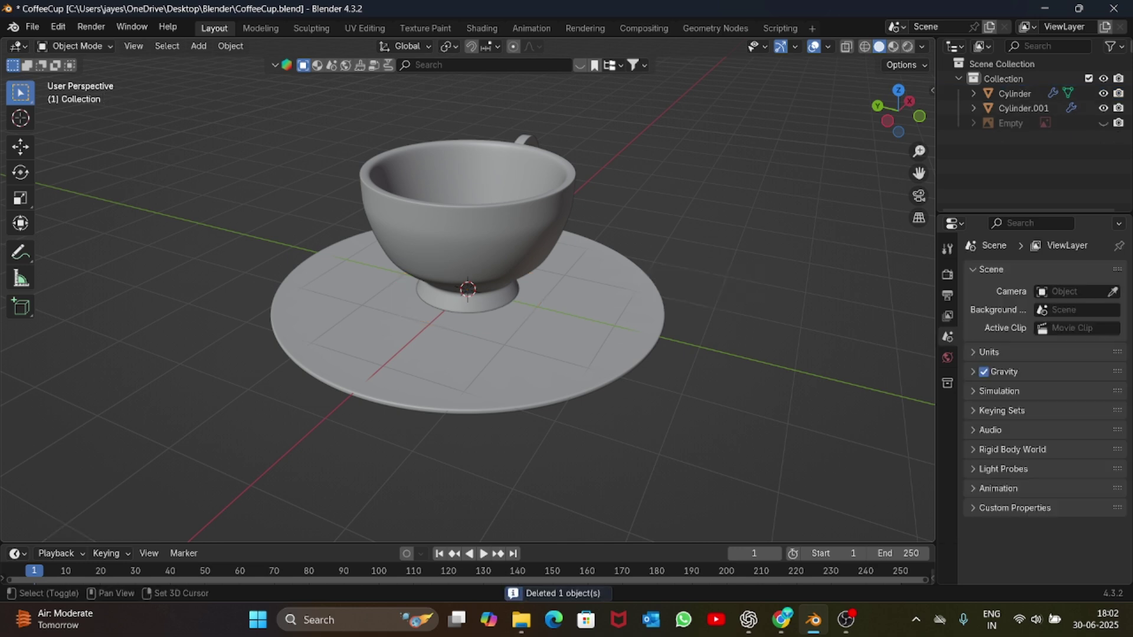
- Add a mesh circle and raise it along Z into the upper part of the cup's bowl
key(shift+a)
click(472, 200)
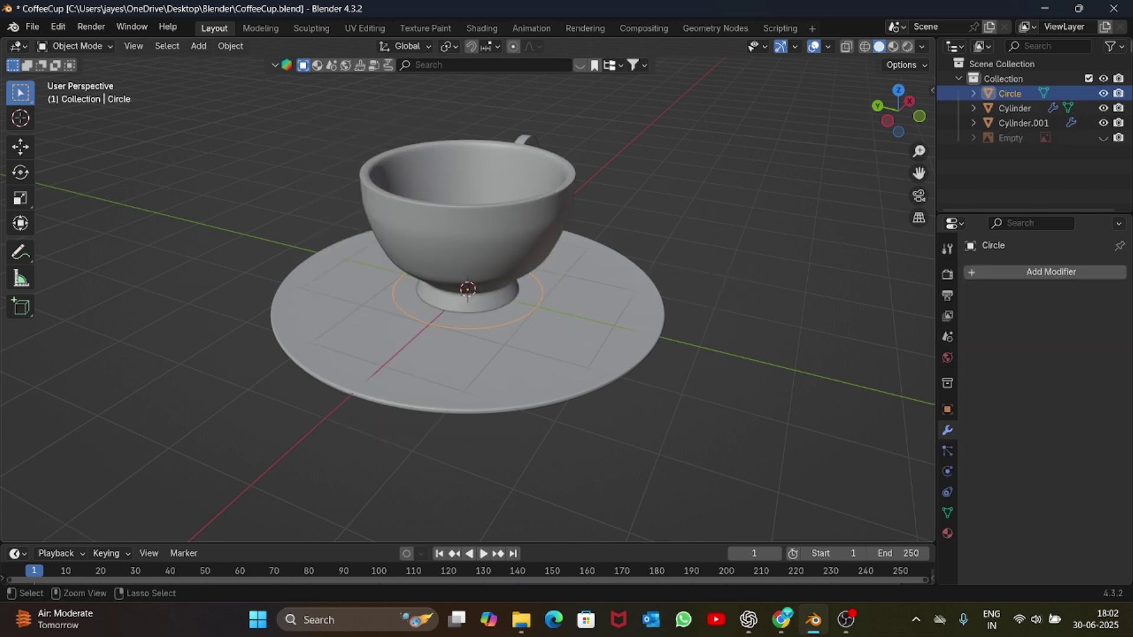
key(g)
key(z)
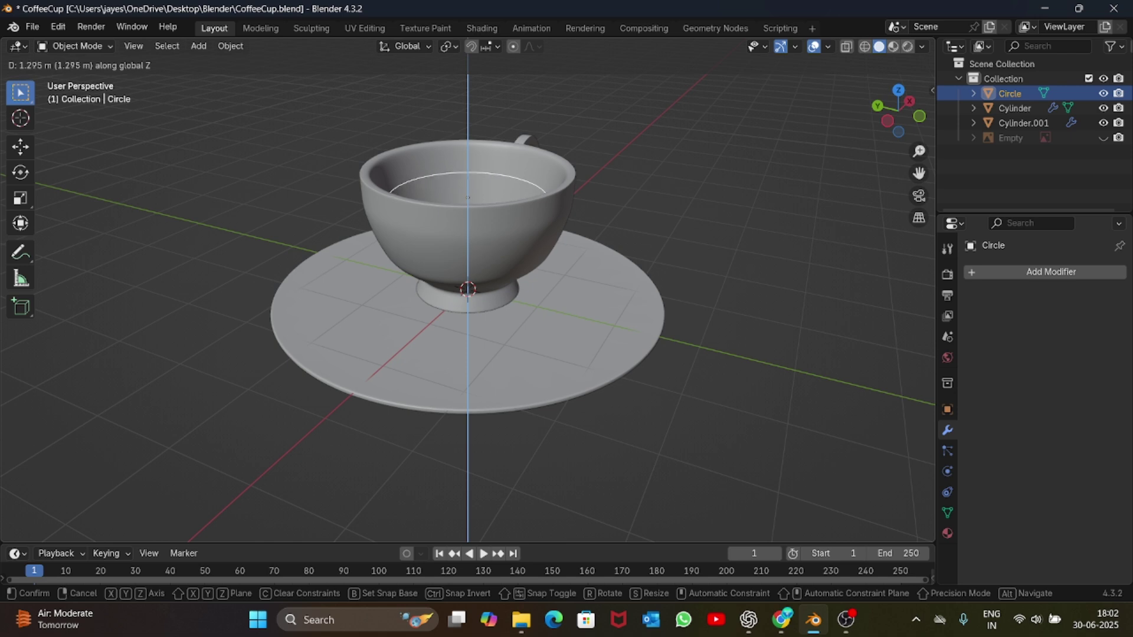
key(Return)
- In Edit Mode, fill the circle's vertices with a face to form the coffee surface, and return to Object Mode
key(Tab)
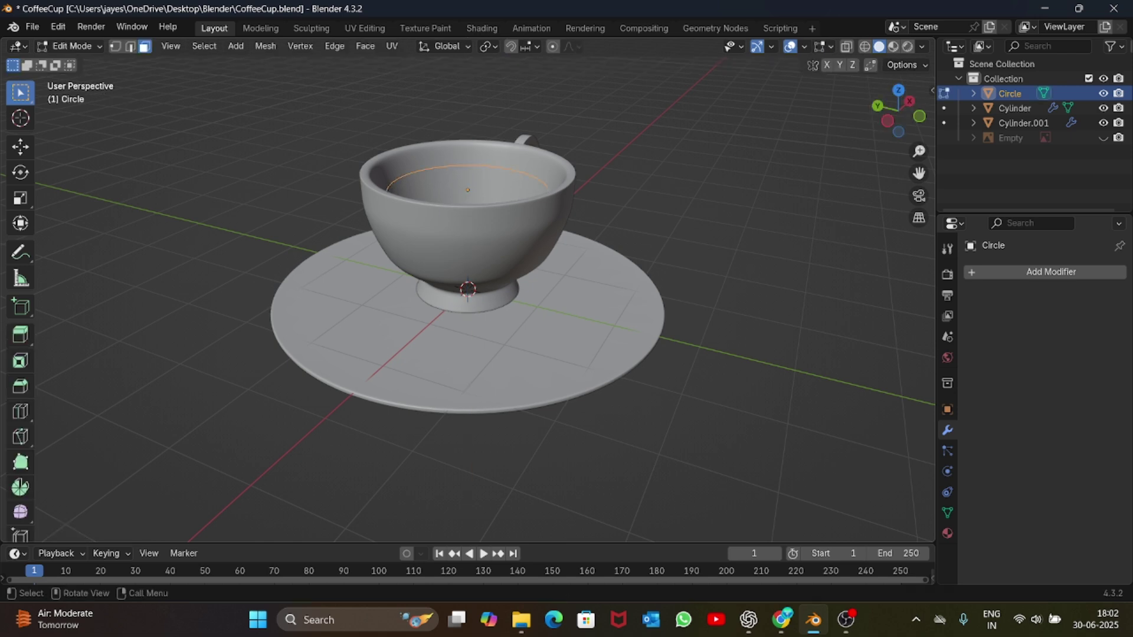
key(KP_1)
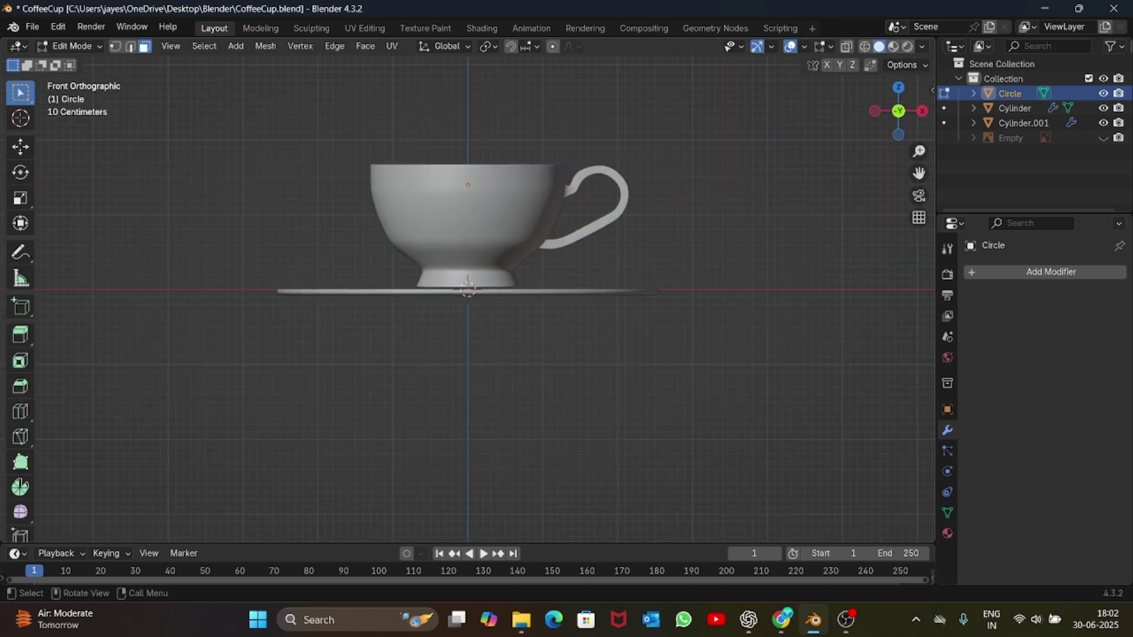
key(KP_7)
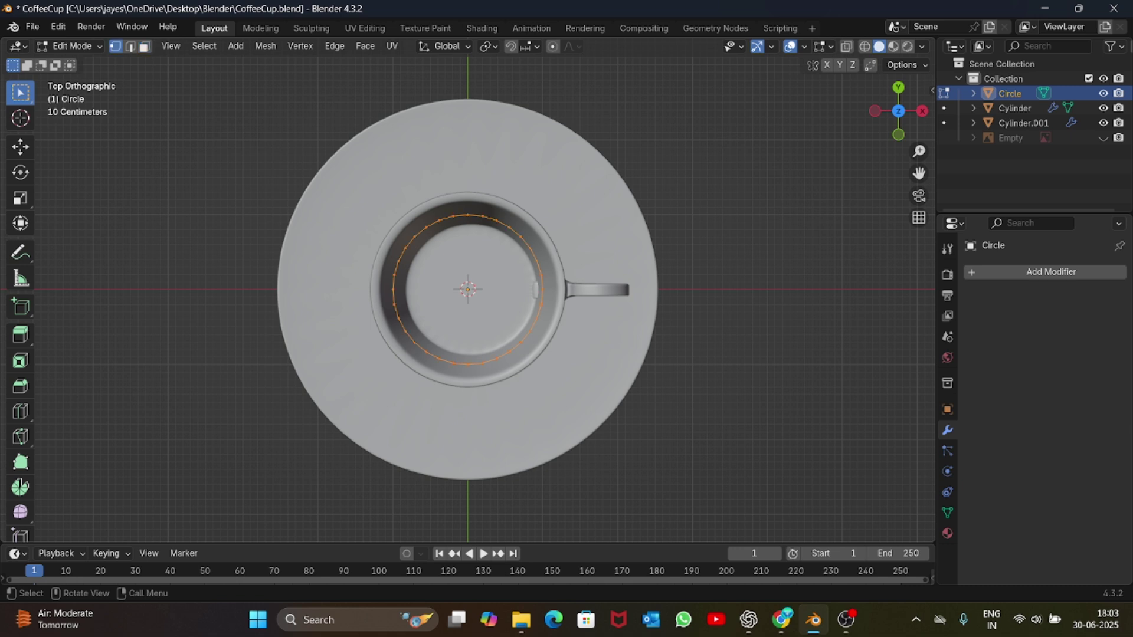
key(f)
key(Tab)
- Enlarge the coffee surface, raise it about 0.14 m along Z, and scale it by about 1.14 to meet the cup's inner wall
scroll(633, 297, up, 2)
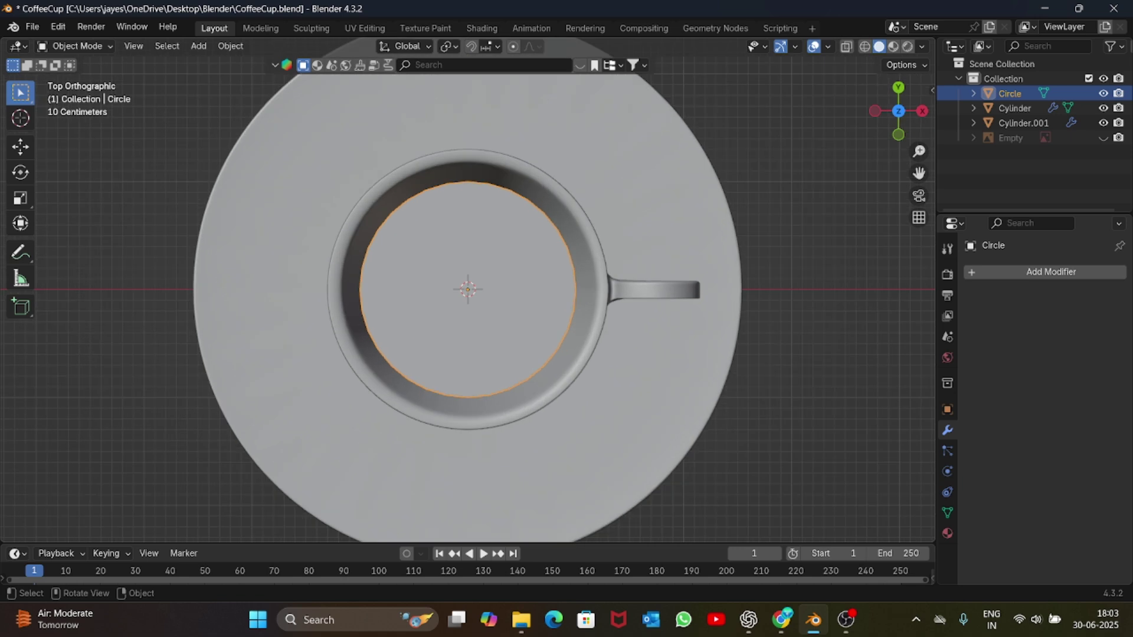
key(s)
click(633, 297)
drag(898, 111, 909, 97)
key(g)
key(z)
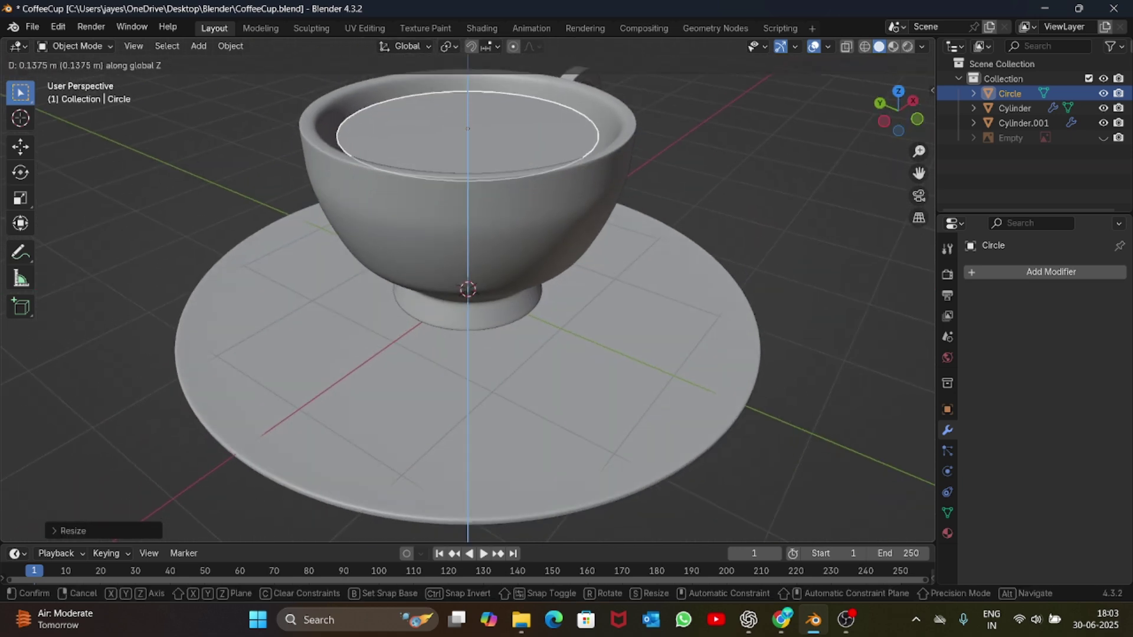
key(Return)
key(s)
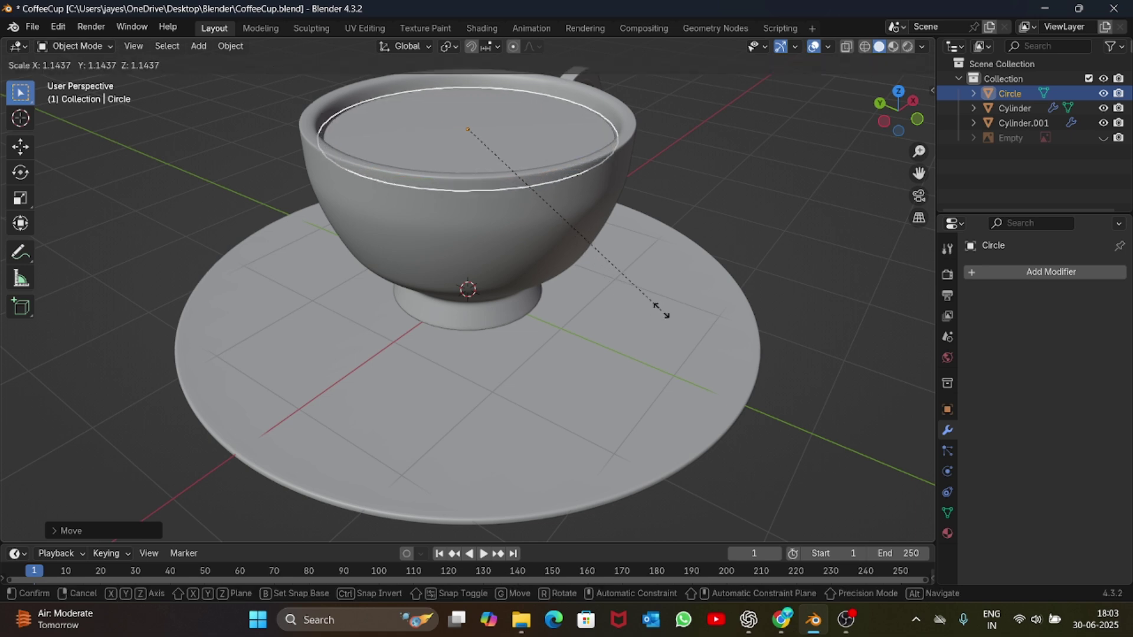
key(Return)
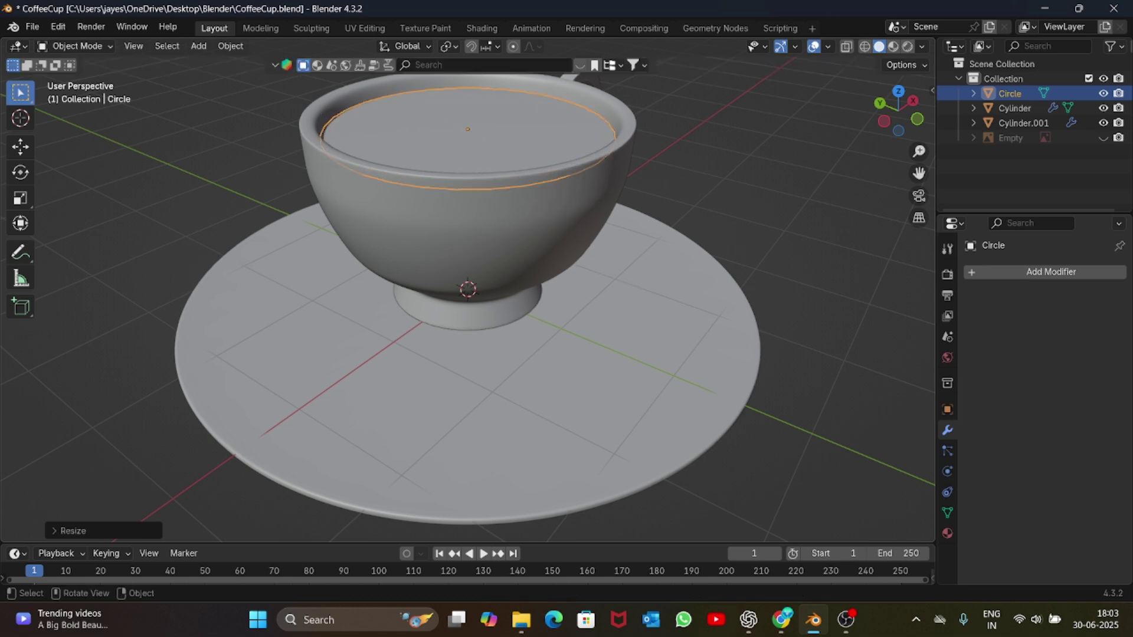
- Save the CoffeeCup file with the filled coffee surface in place
drag(898, 111, 881, 125)
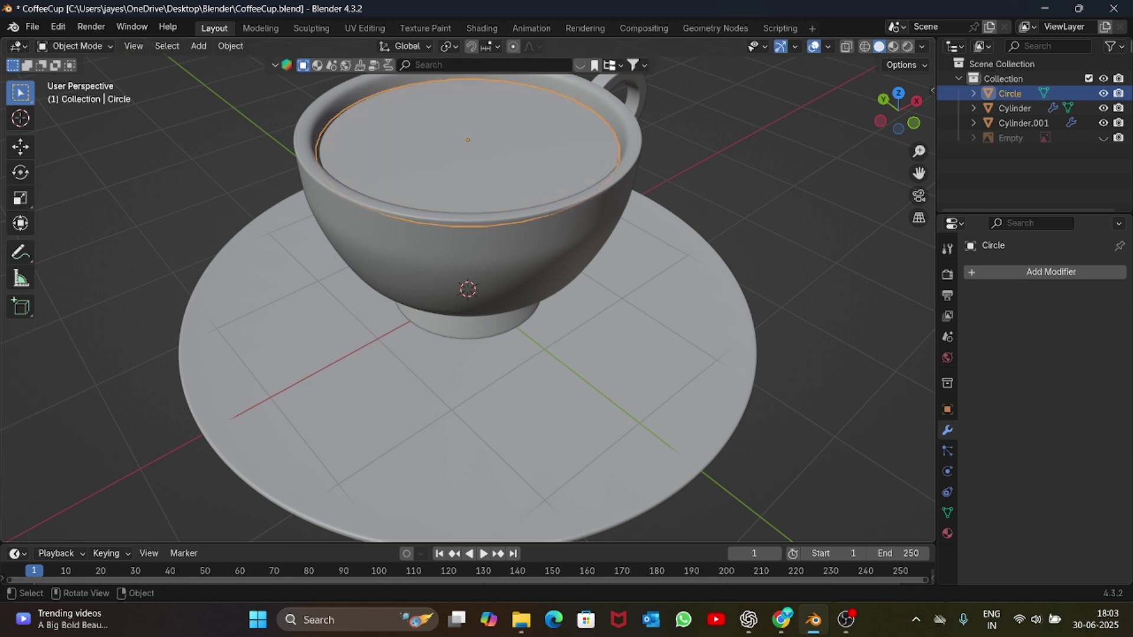
scroll(467, 295, down, 3)
scroll(468, 289, up, 4)
scroll(468, 289, down, 2)
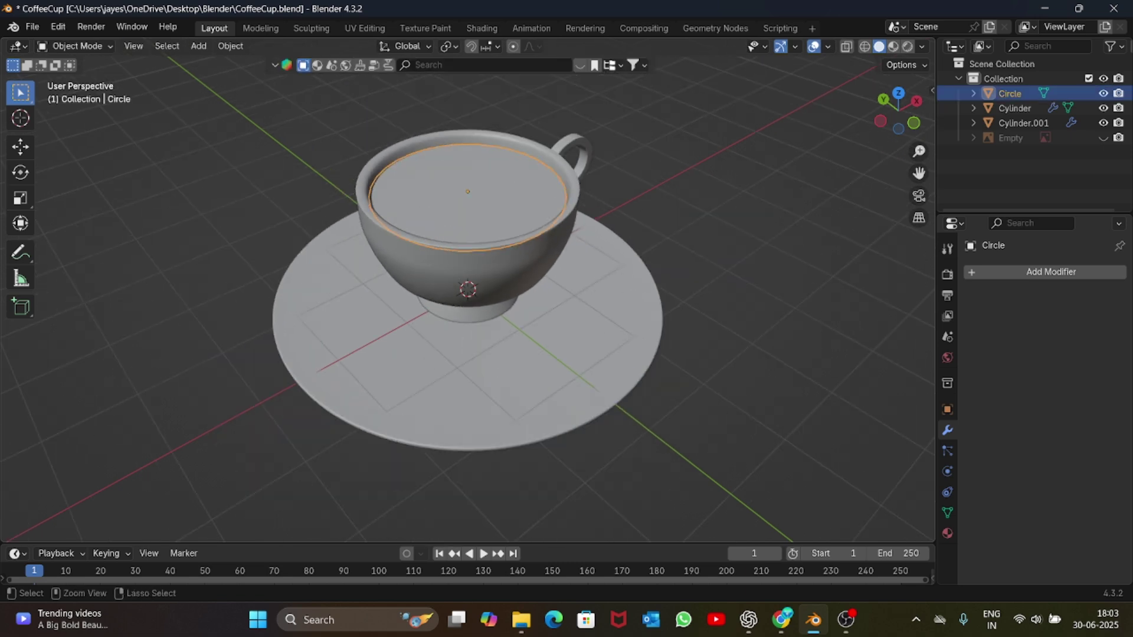
key(ctrl+s)
- Create a new material for the coffee surface circle
drag(898, 111, 883, 87)
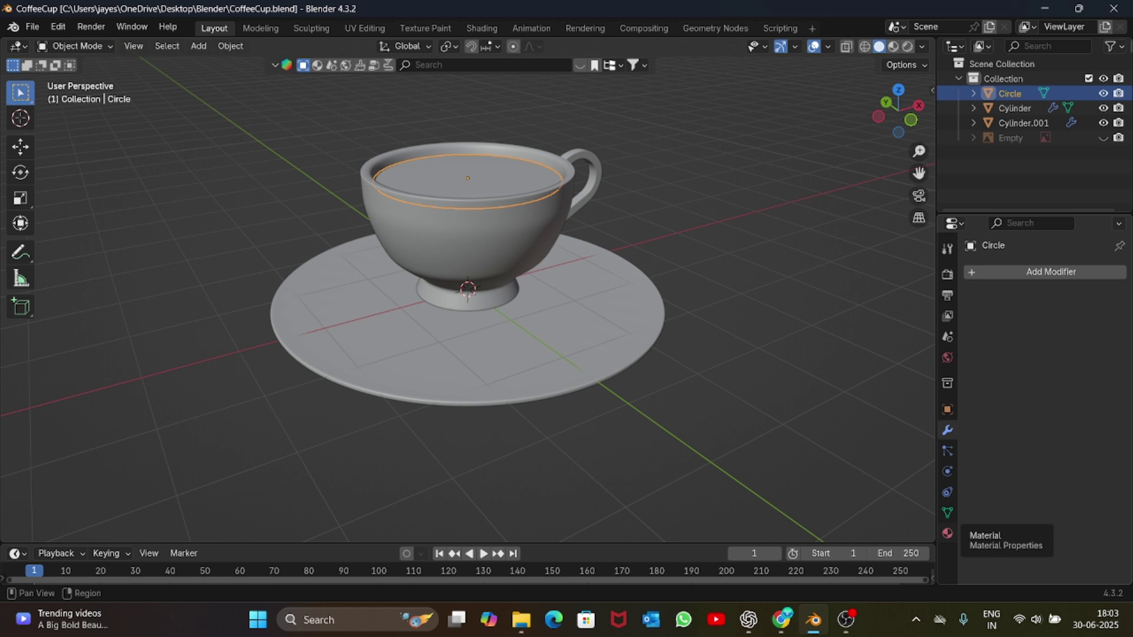
click(947, 533)
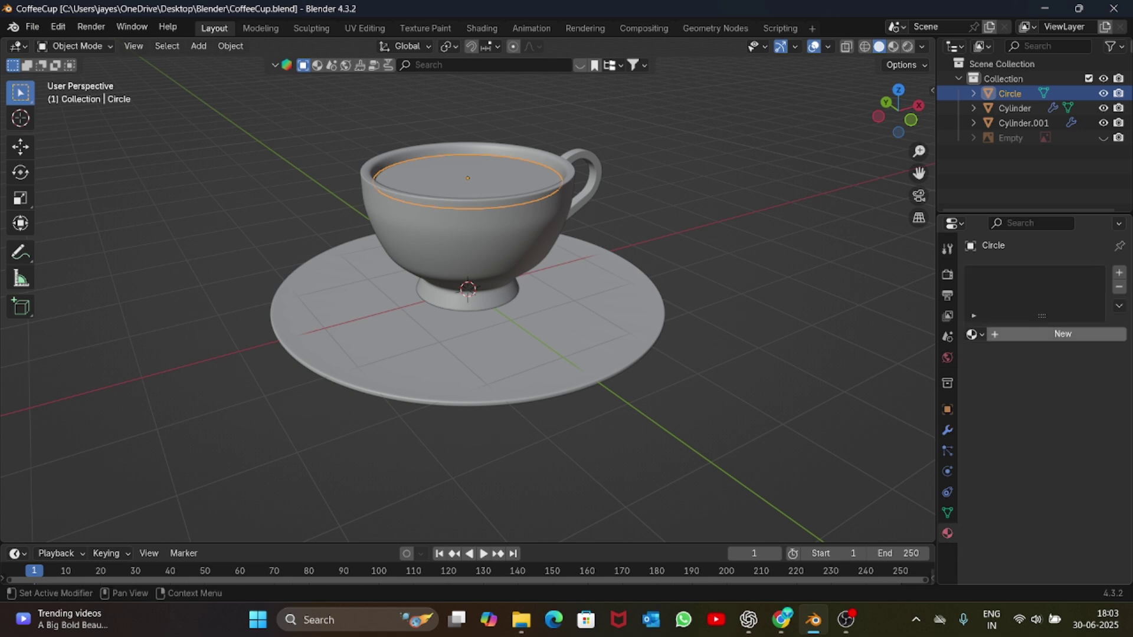
click(1061, 334)
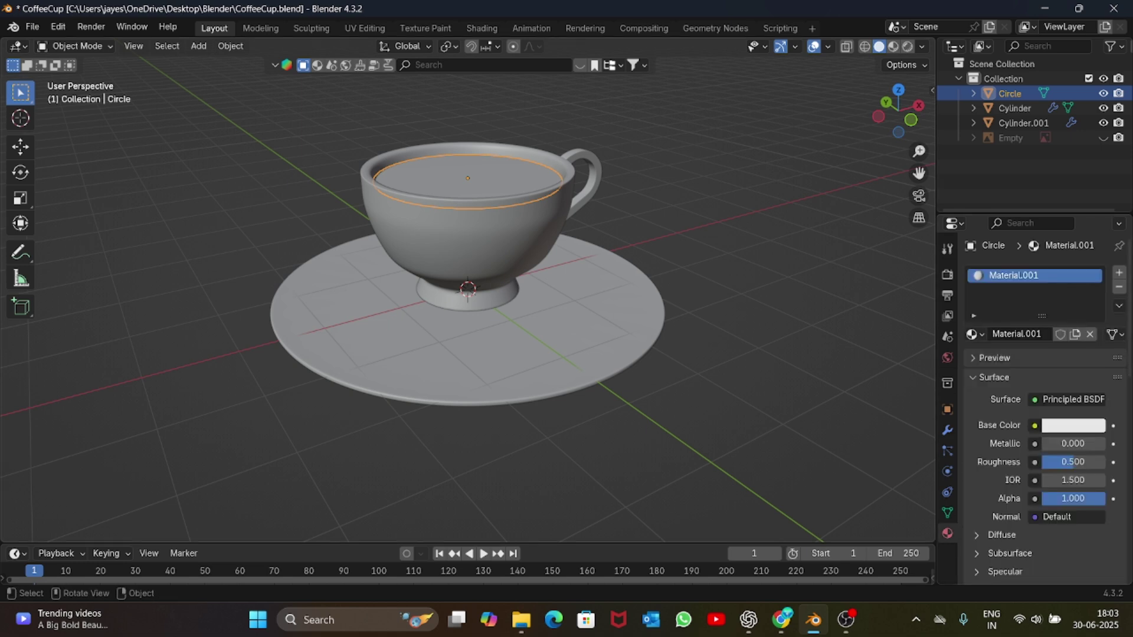
- Show the viewport in rendered shading and set the render engine to Cycles with GPU Compute as the device
click(908, 47)
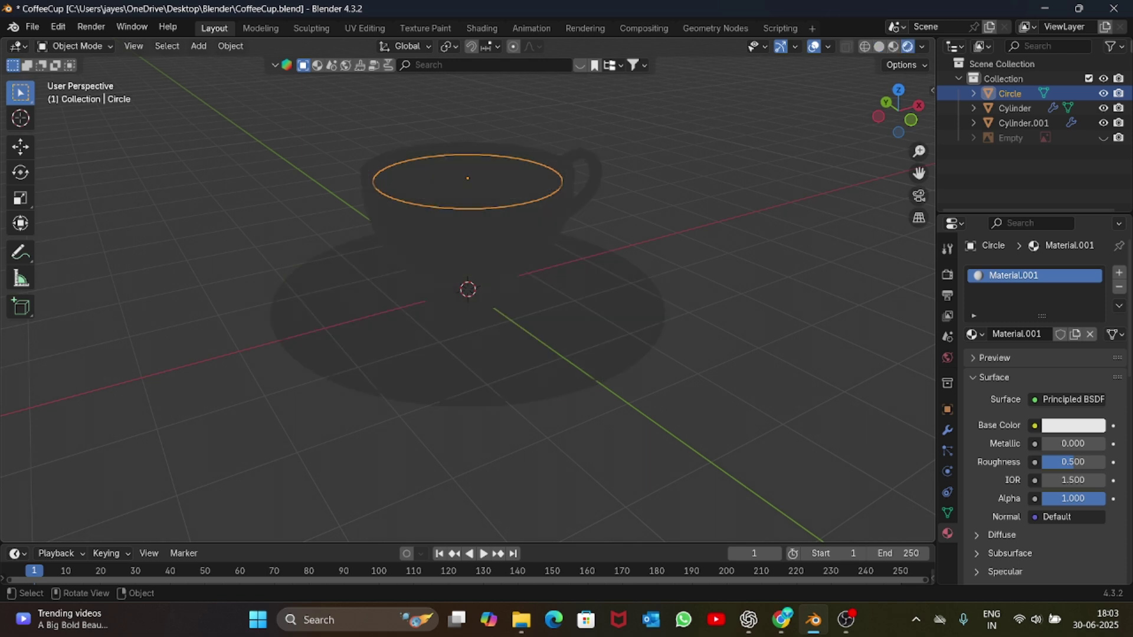
click(947, 275)
click(1078, 271)
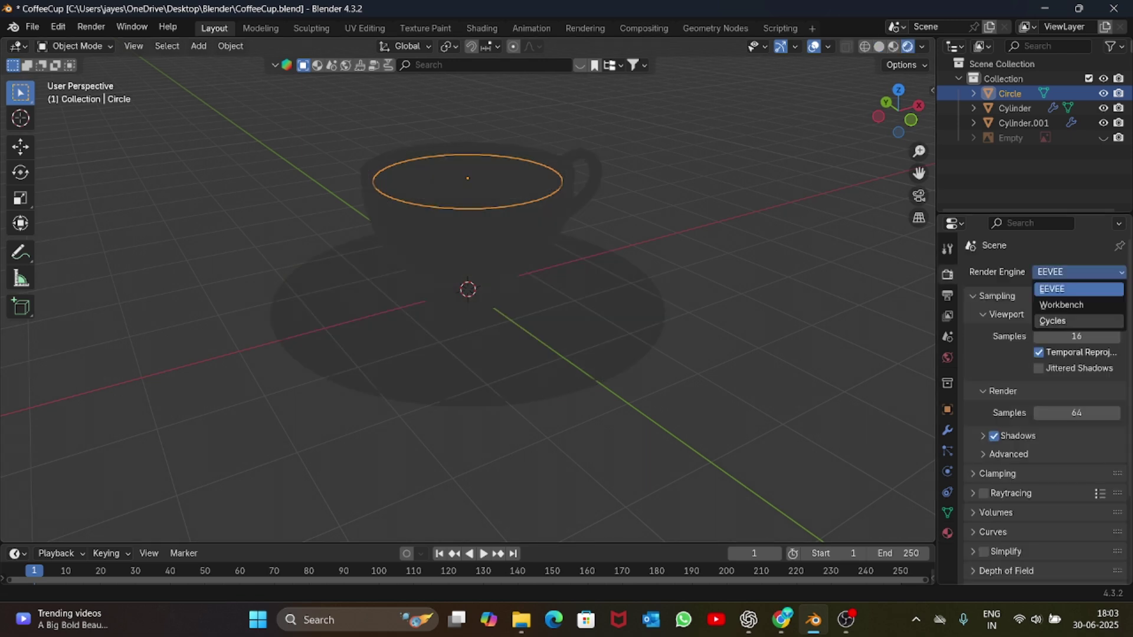
click(1062, 320)
click(1078, 308)
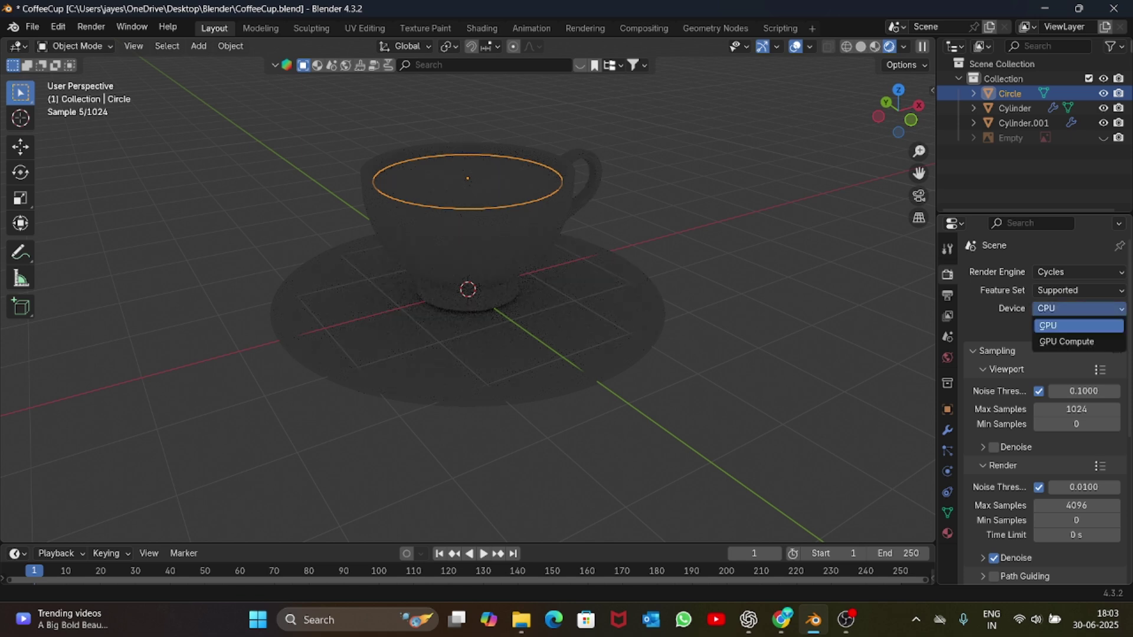
click(1066, 342)
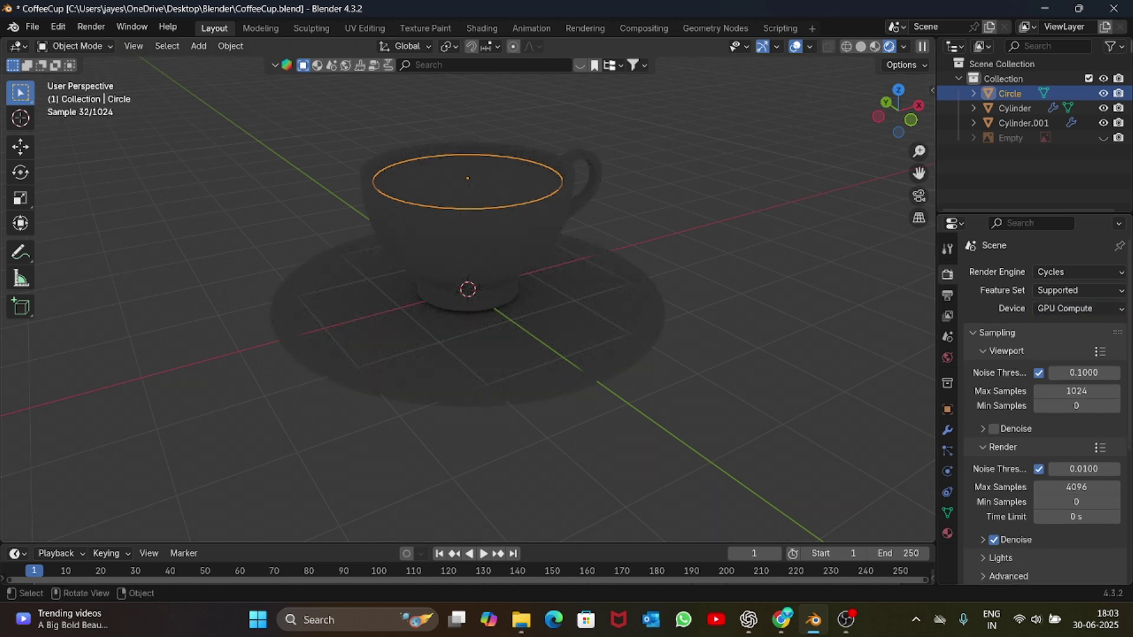
- Add an area light and raise it about 4.4 m along Z above the cup
key(shift+a)
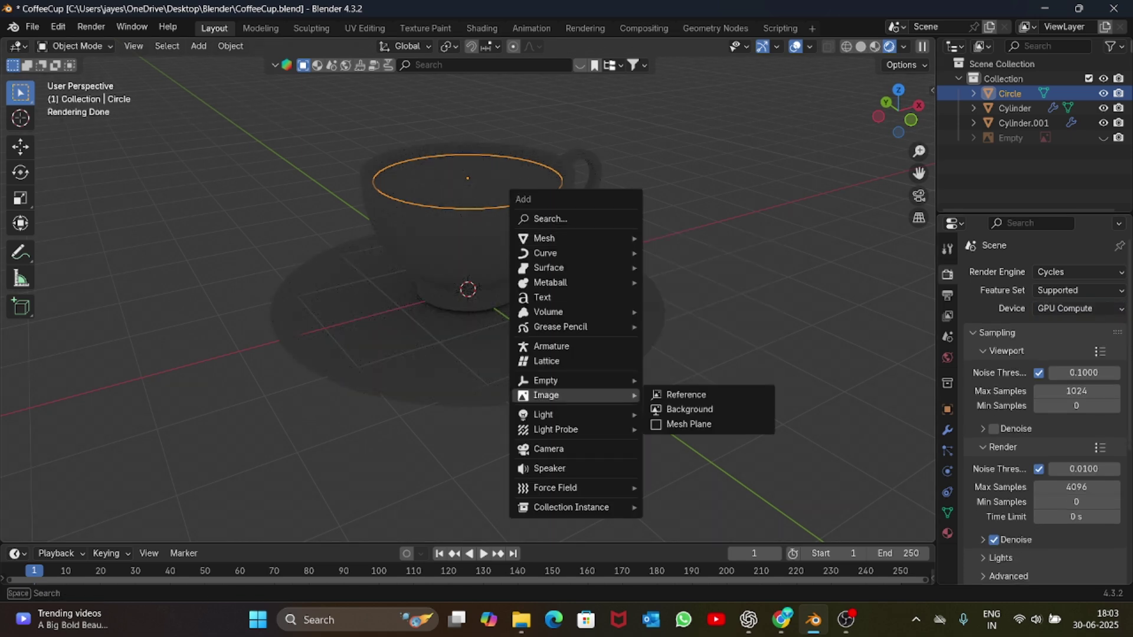
mouse_move(542, 414)
click(674, 462)
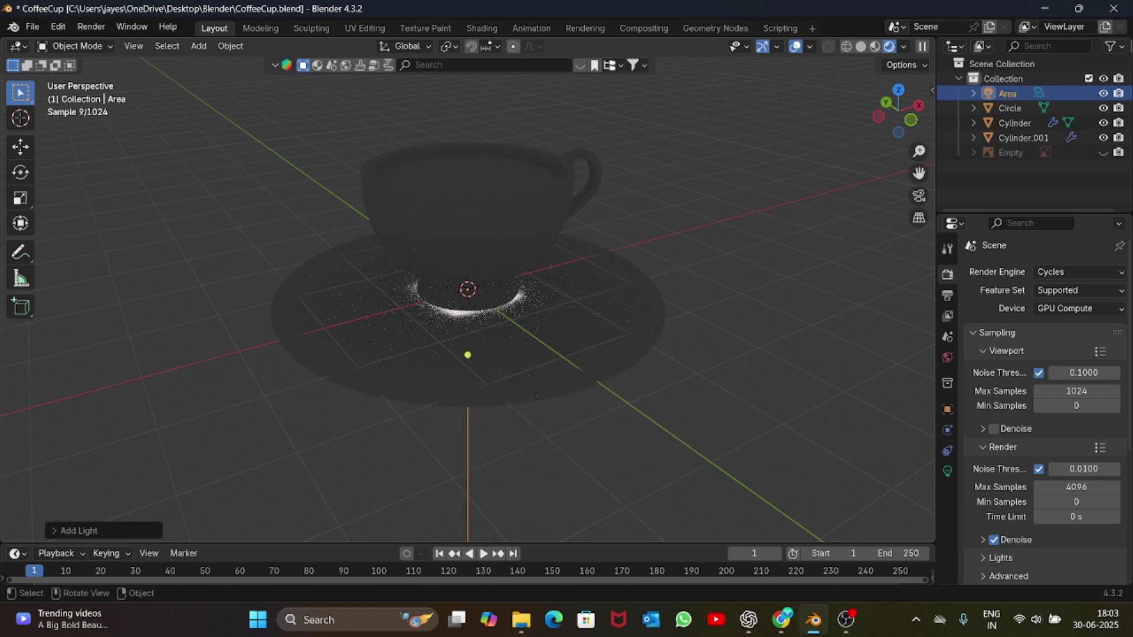
key(g)
key(z)
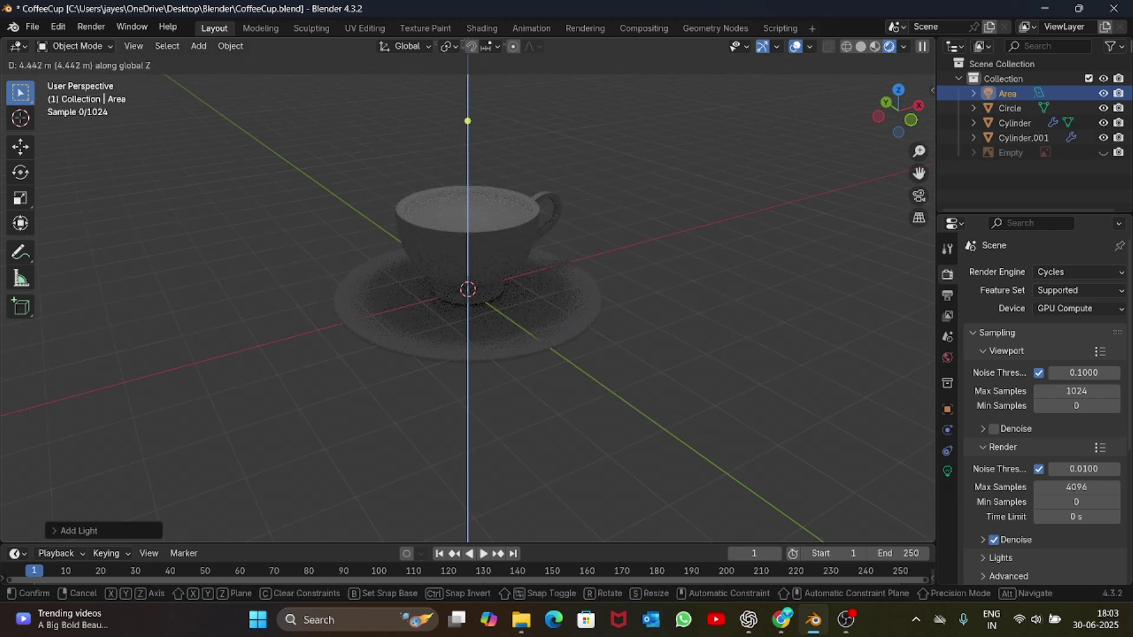
key(Return)
- Set the area light's power to 100 W
click(946, 471)
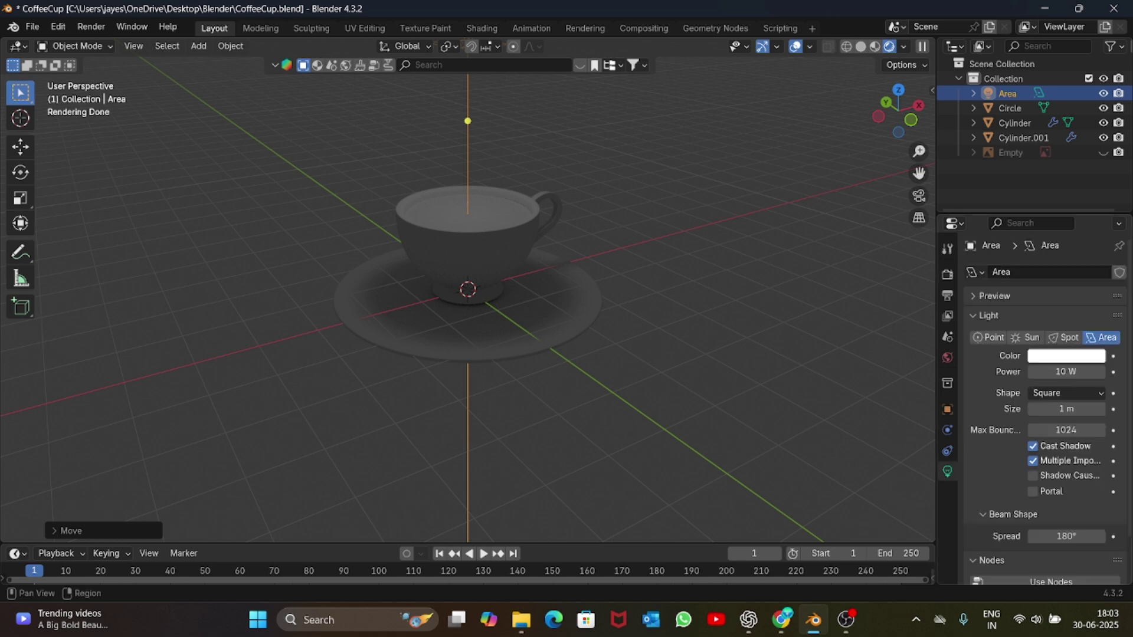
click(1054, 371)
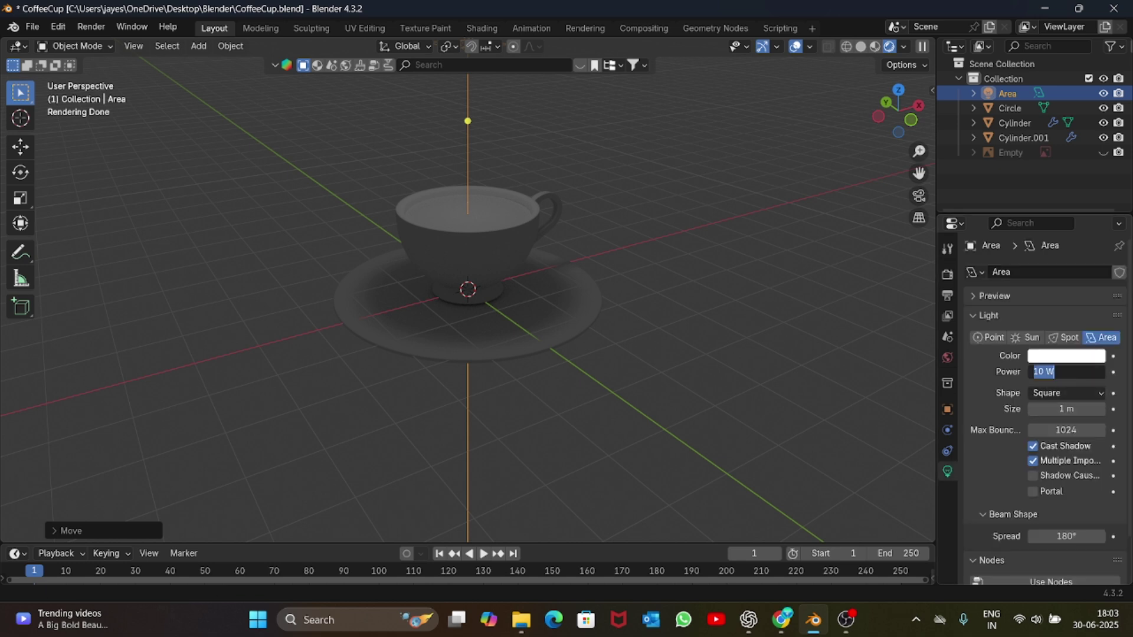
text(100)
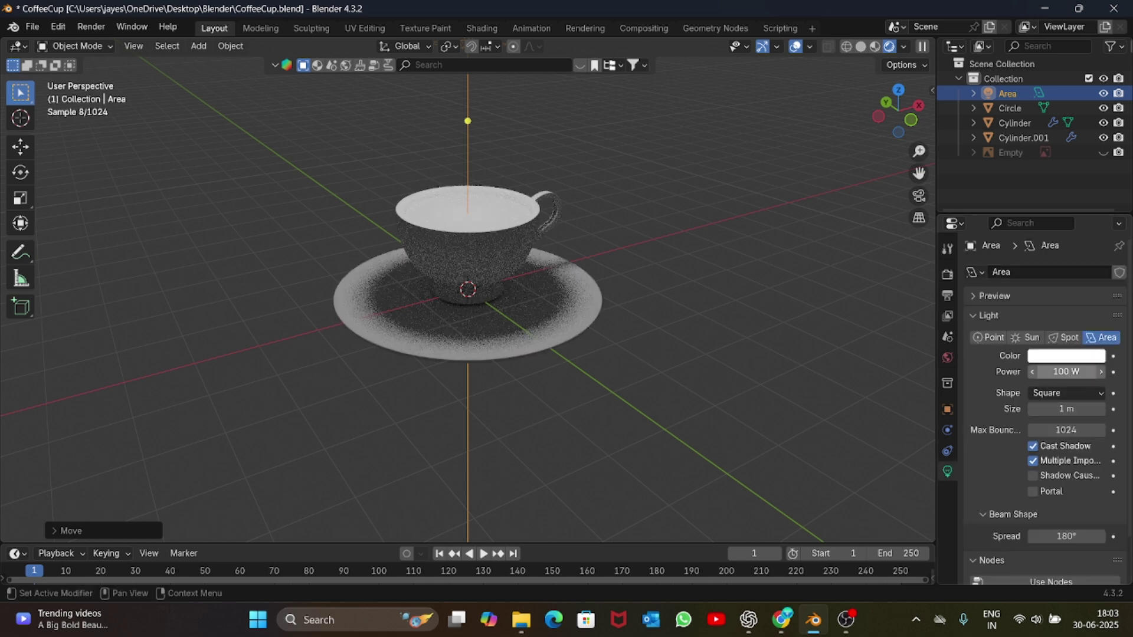
key(Return)
- Move the area light about 3 m along X and tilt it around Y towards the cup
key(g)
key(x)
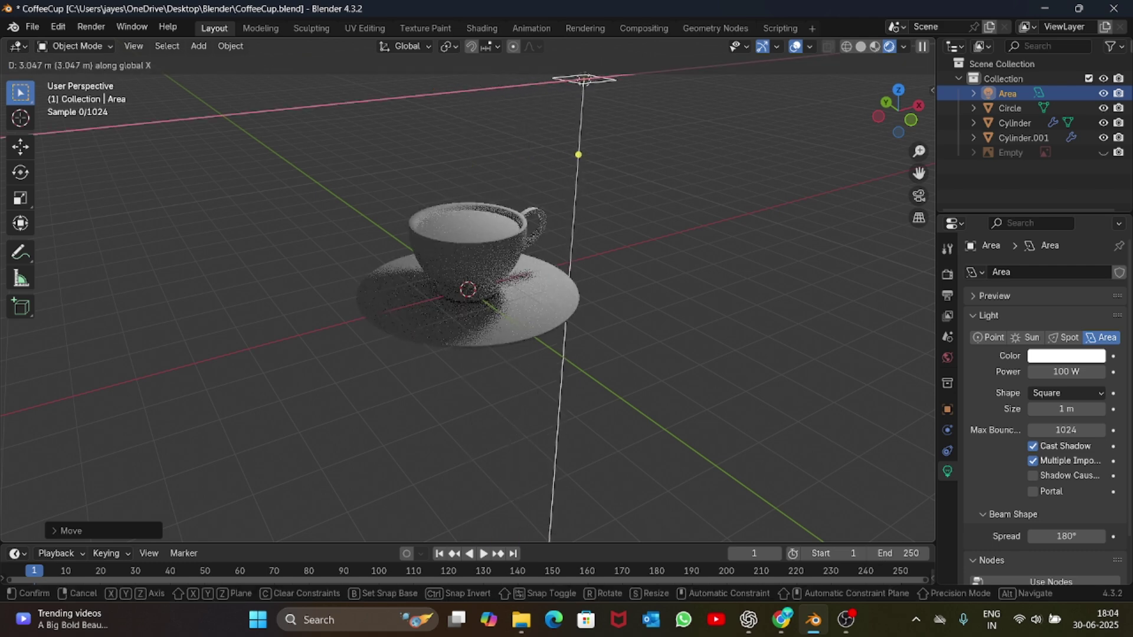
key(r)
key(y)
click(643, 305)
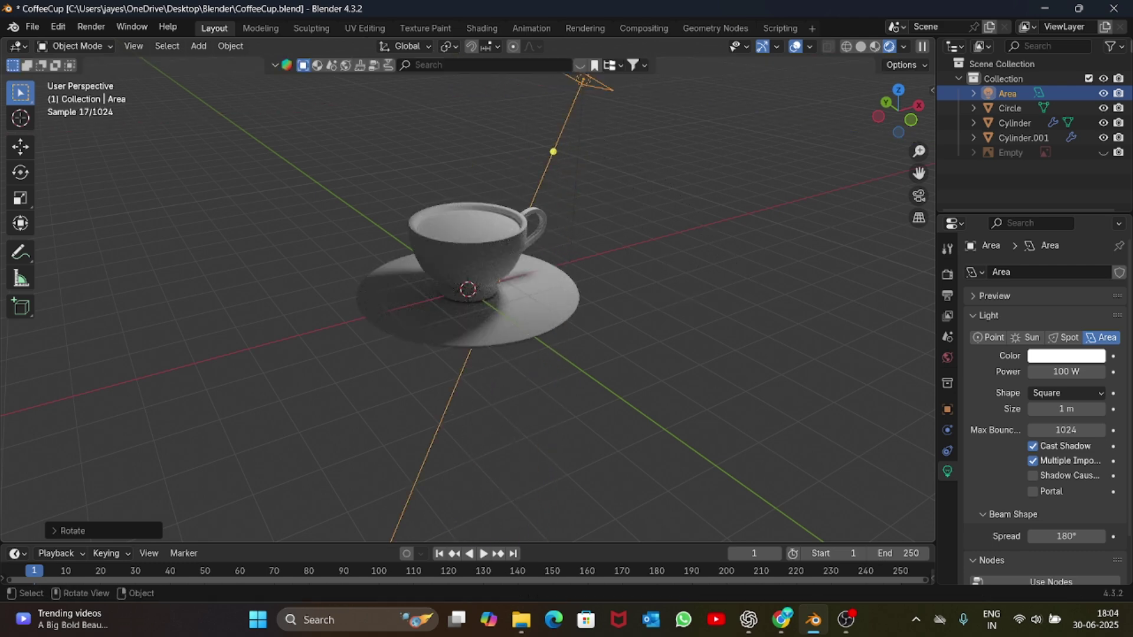
- Assign an Image Texture to the Base Color of the coffee surface circle's material
scroll(643, 305, up, 3)
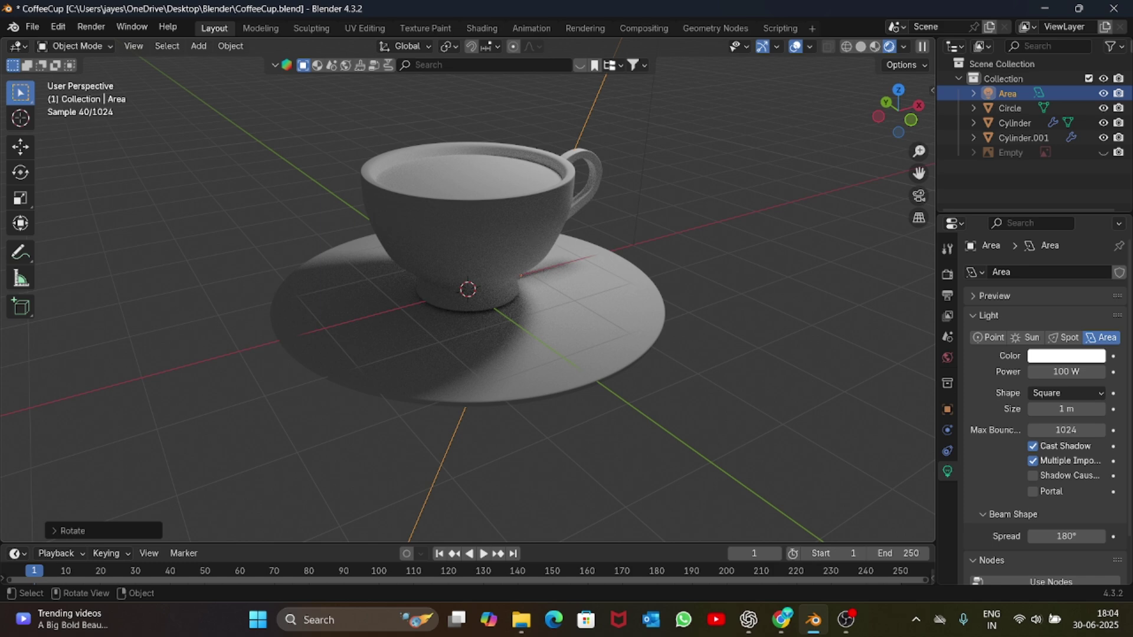
click(476, 179)
drag(901, 112, 908, 135)
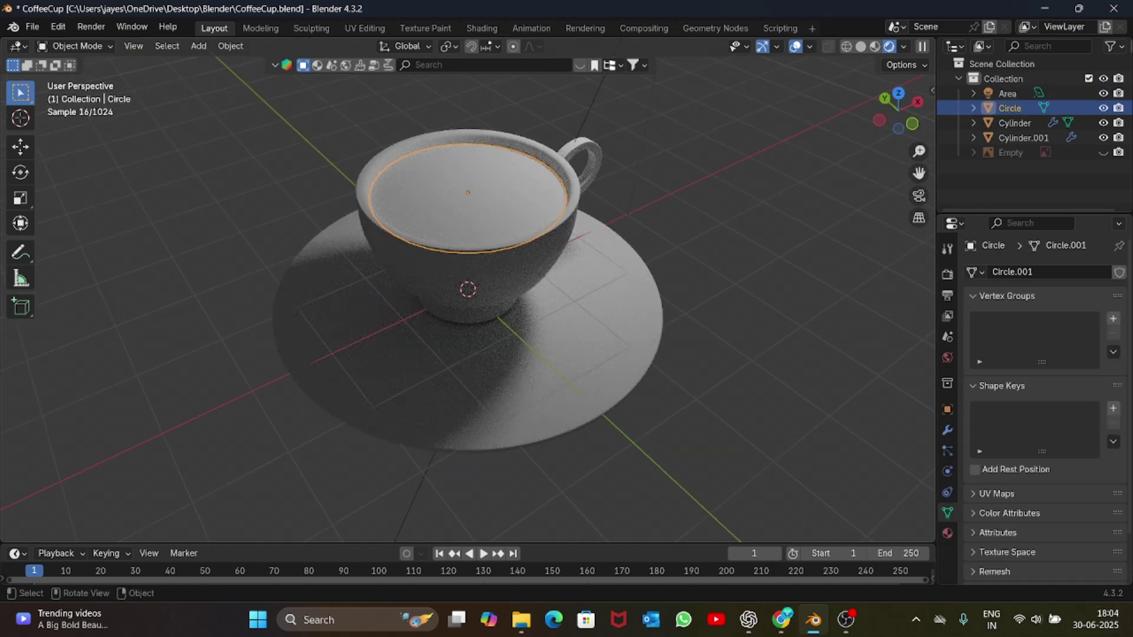
click(947, 533)
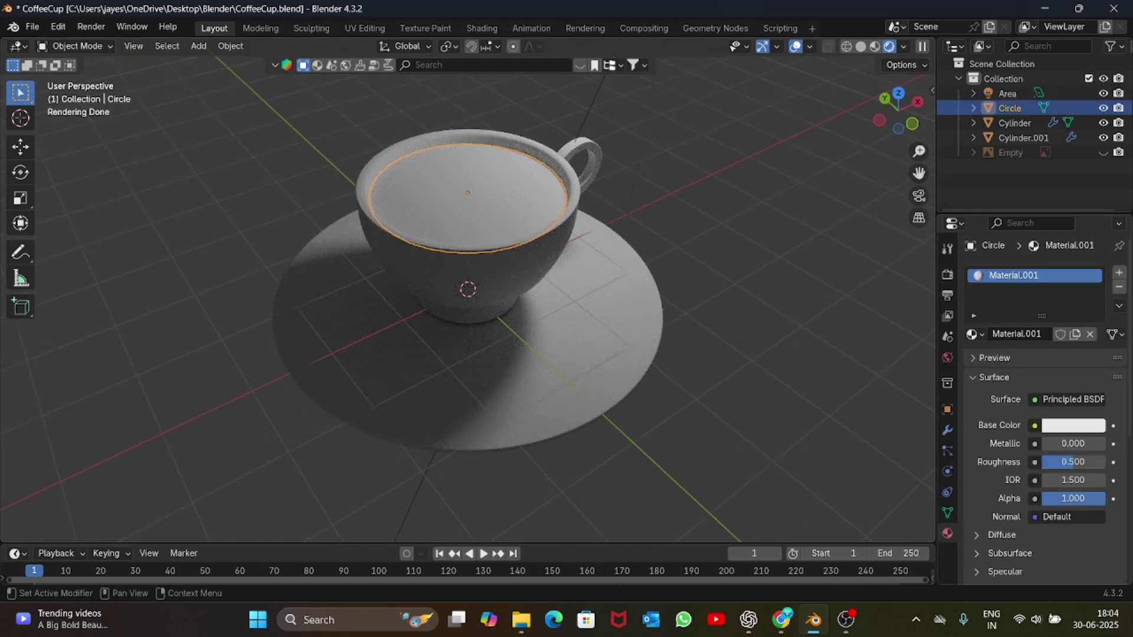
scroll(1047, 408, down, 3)
scroll(1046, 408, up, 3)
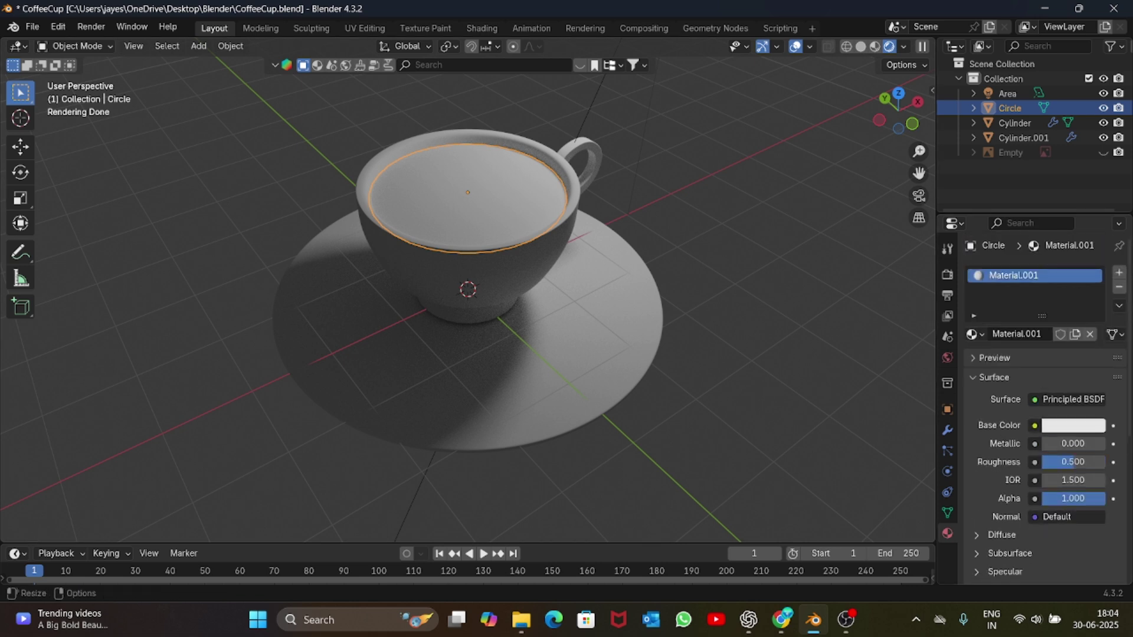
click(1034, 425)
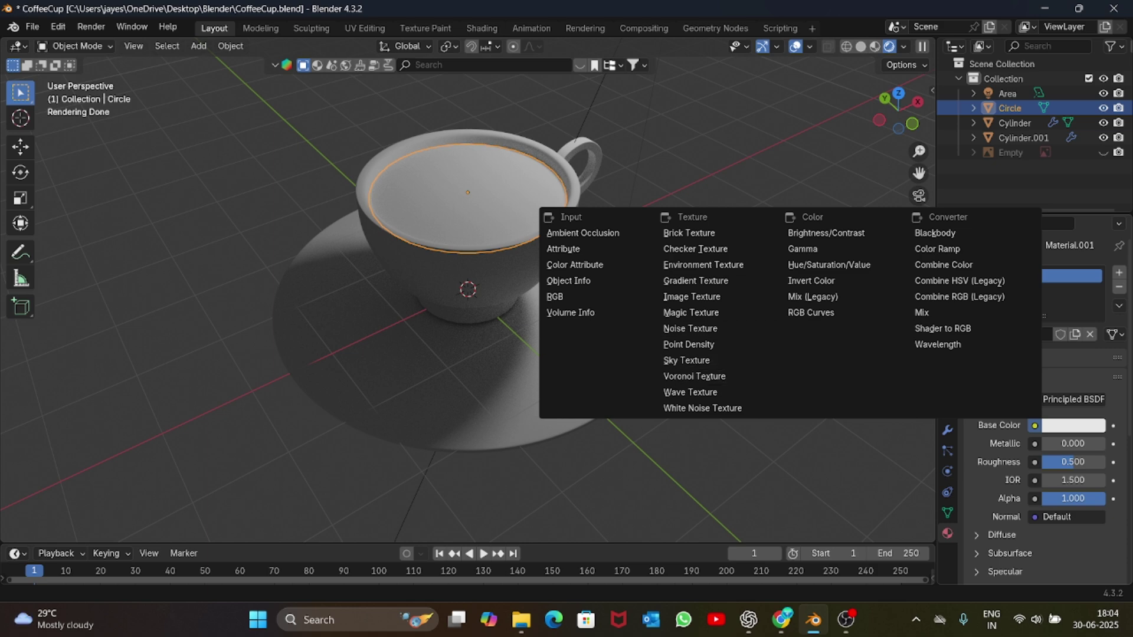
click(690, 297)
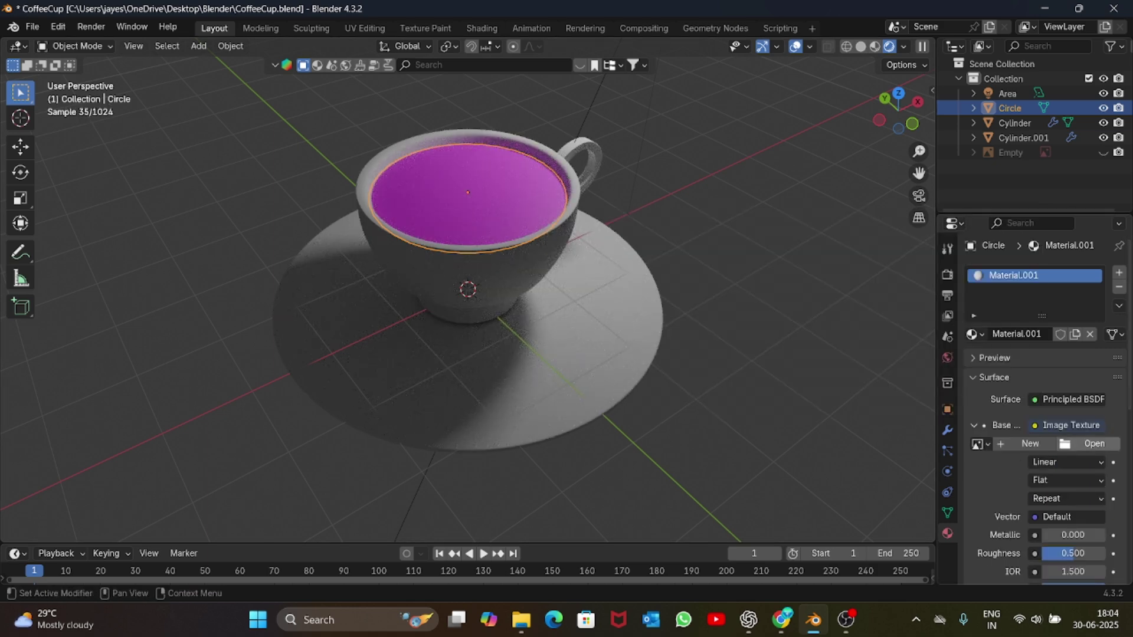
- Load the latte art image 360_F_655039975 from the Desktop folder into the image texture
click(1089, 443)
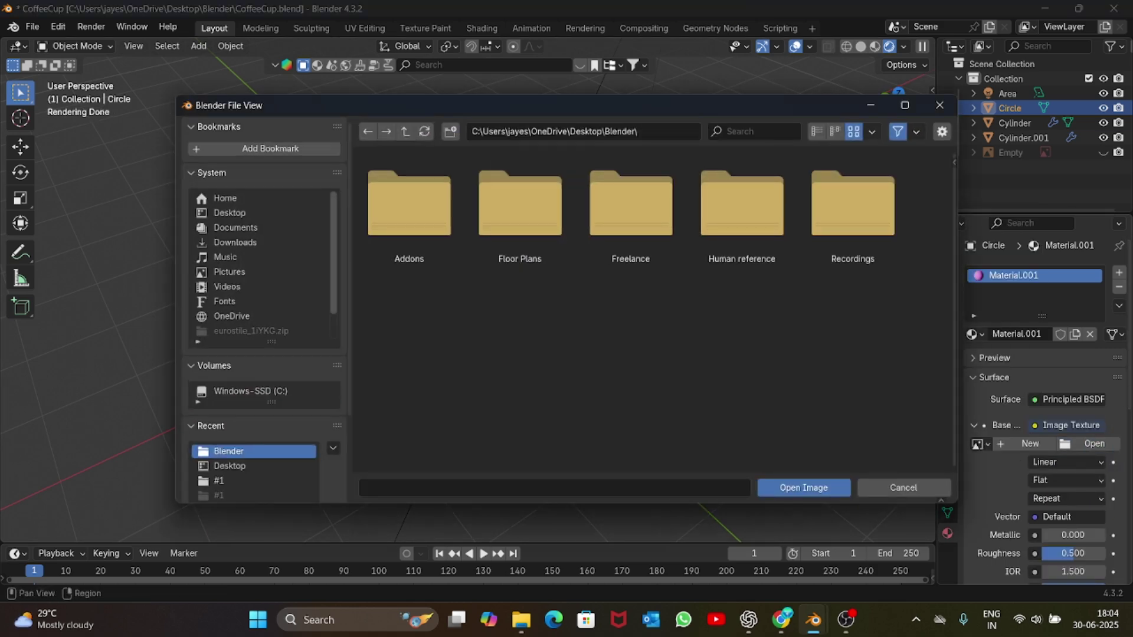
click(254, 466)
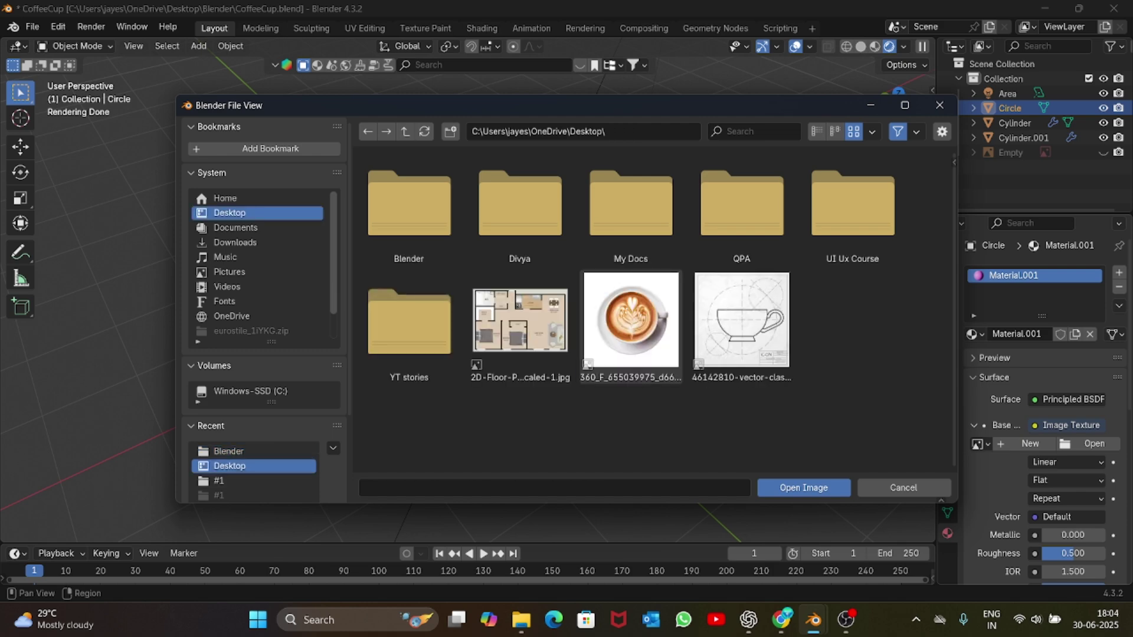
click(631, 323)
click(803, 487)
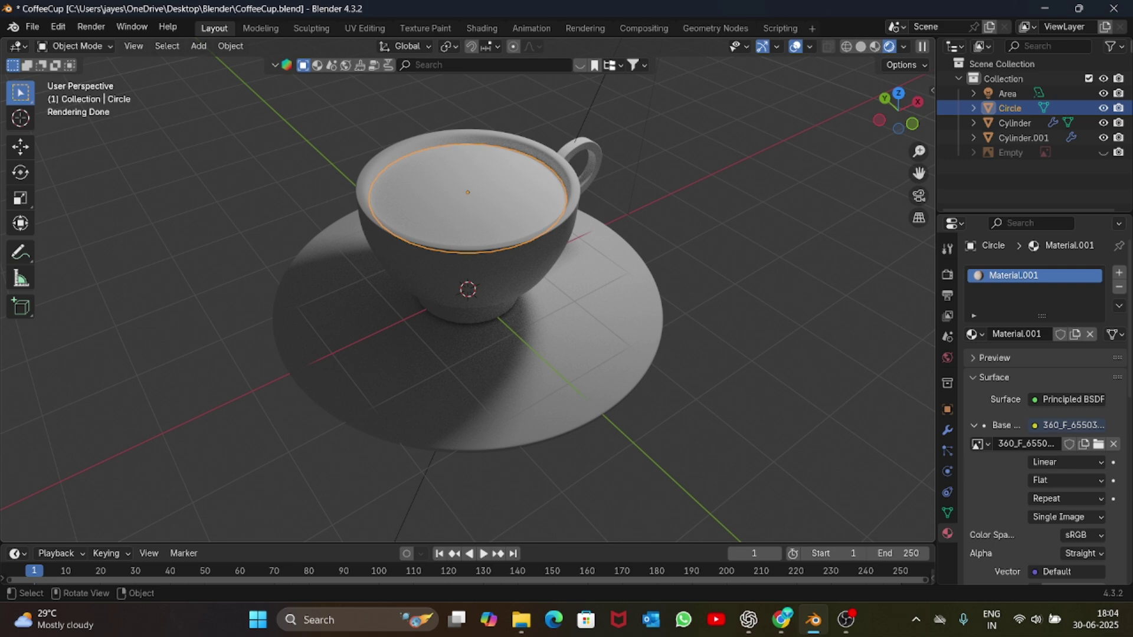
- Enlarge the timeline area below the viewport and change it into a UV Editor
scroll(468, 299, up, 2)
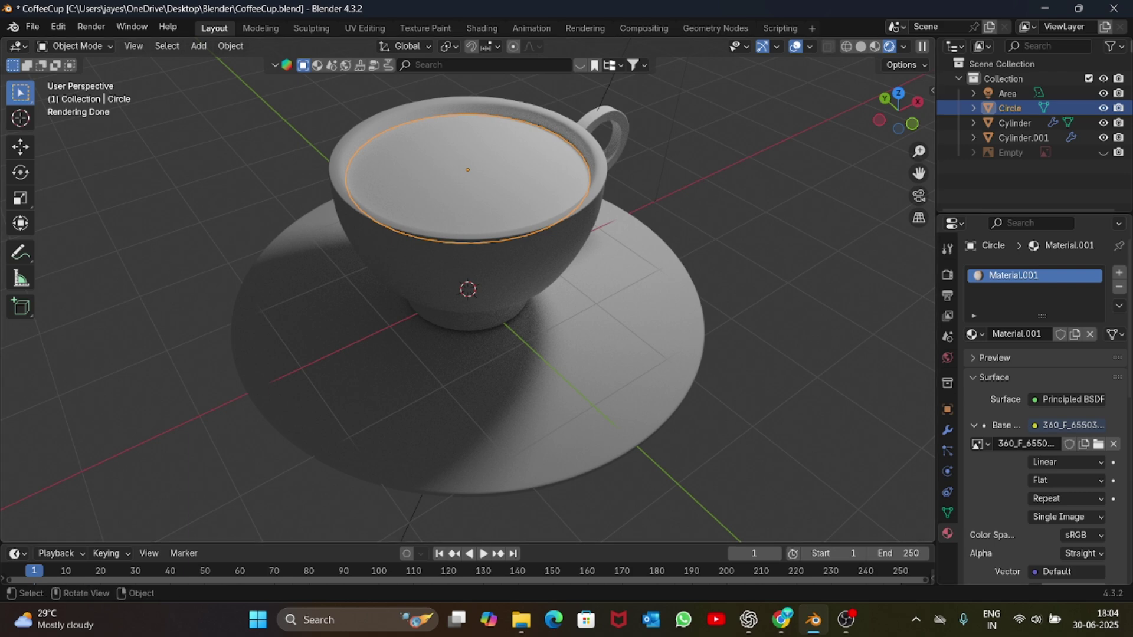
scroll(467, 299, up, 2)
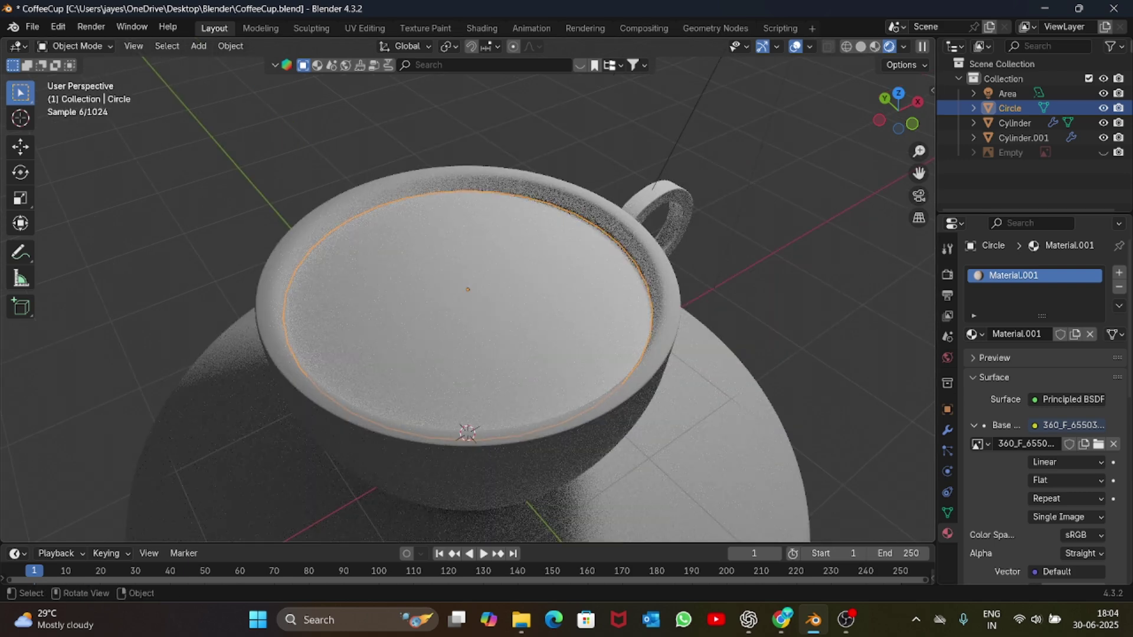
scroll(468, 289, down, 3)
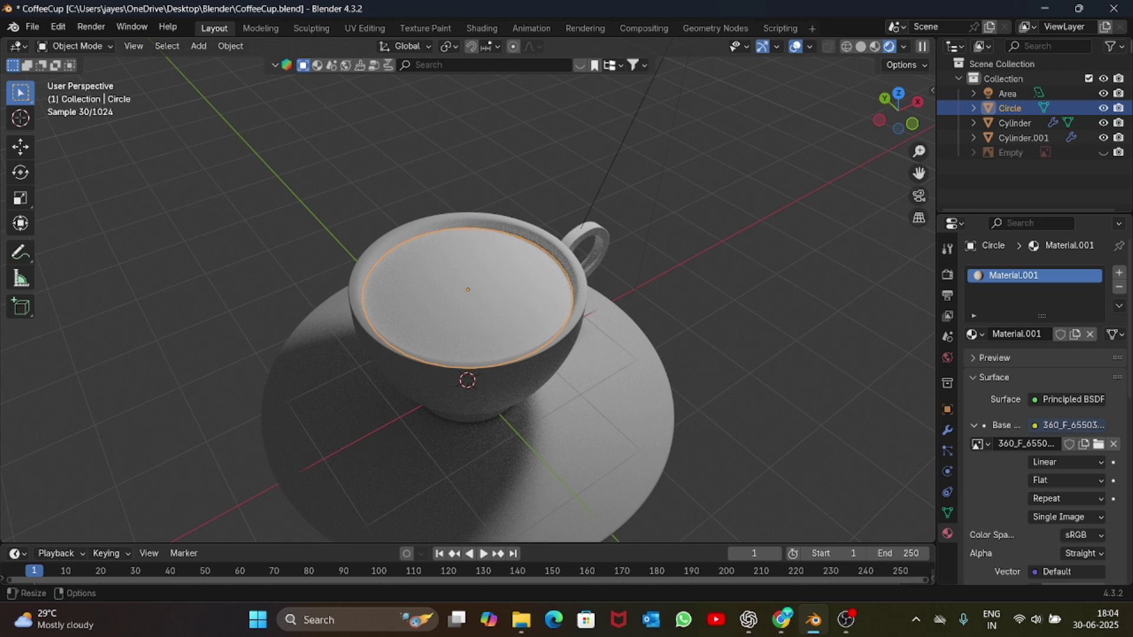
drag(468, 543, 468, 410)
click(15, 420)
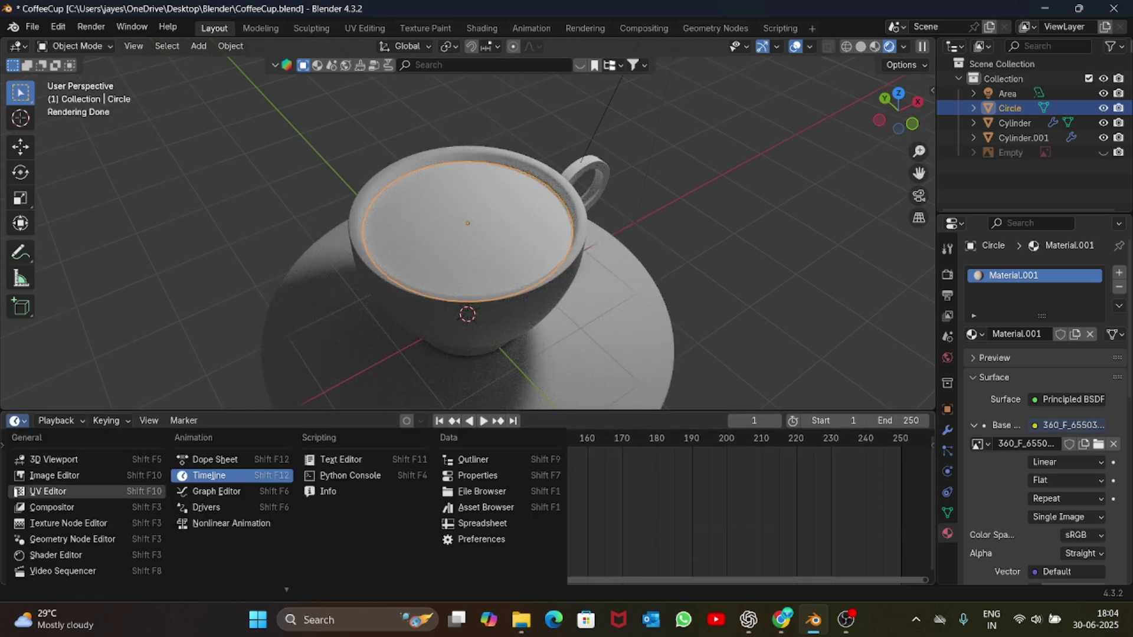
click(36, 461)
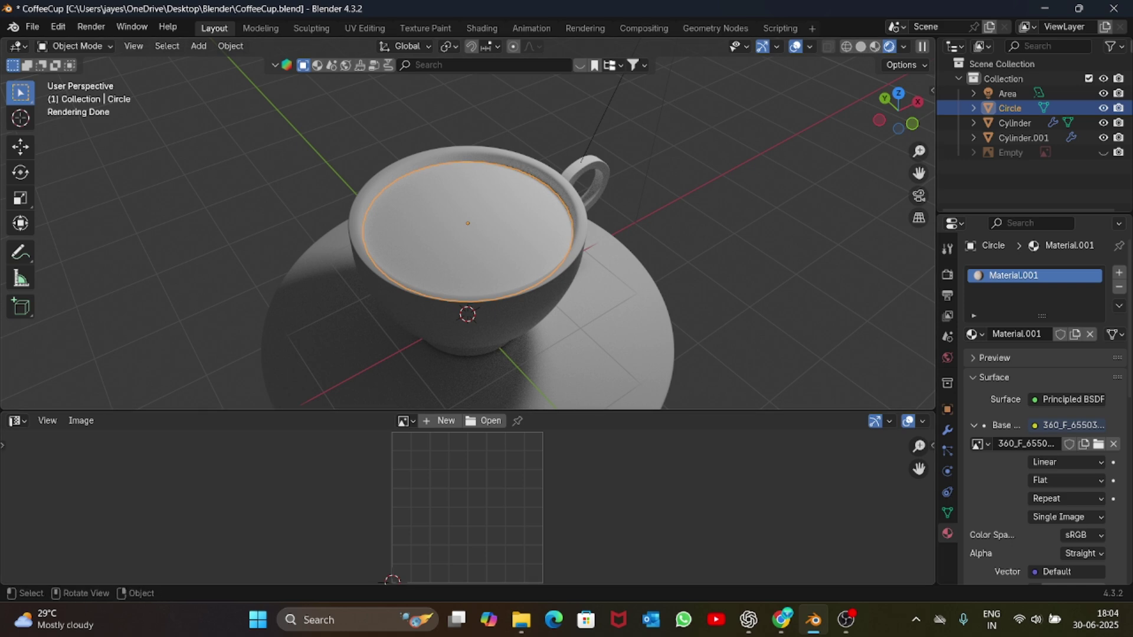
- In top view, fit the coffee circle to the cup's inner wall with small shifts along X and a slight rescale
key(KP_7)
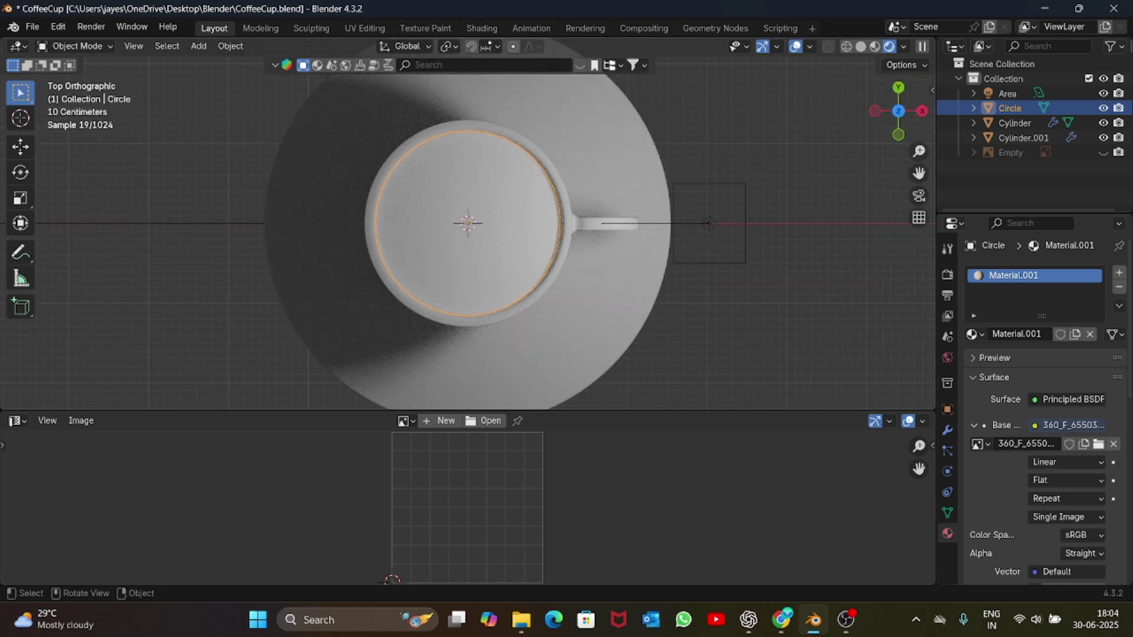
key(Tab)
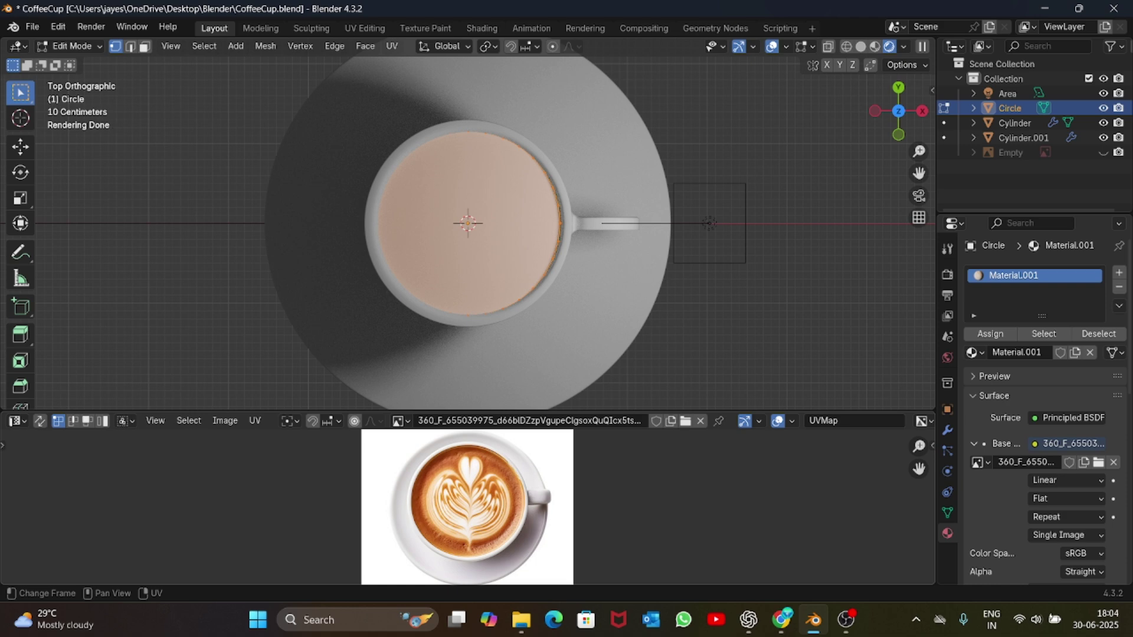
key(Tab)
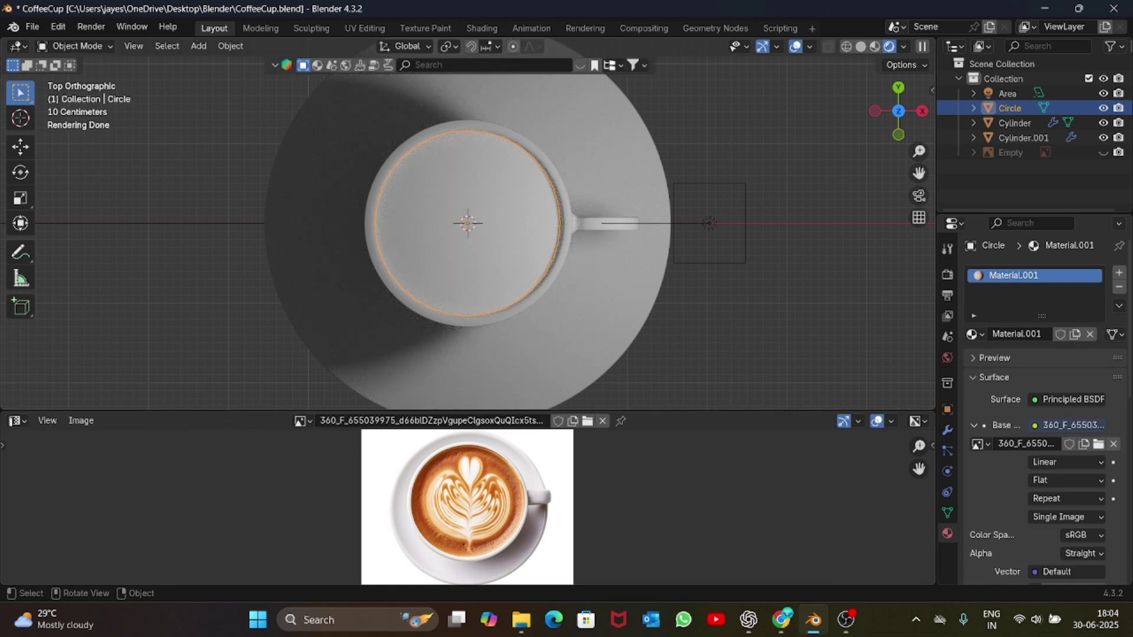
key(g)
key(x)
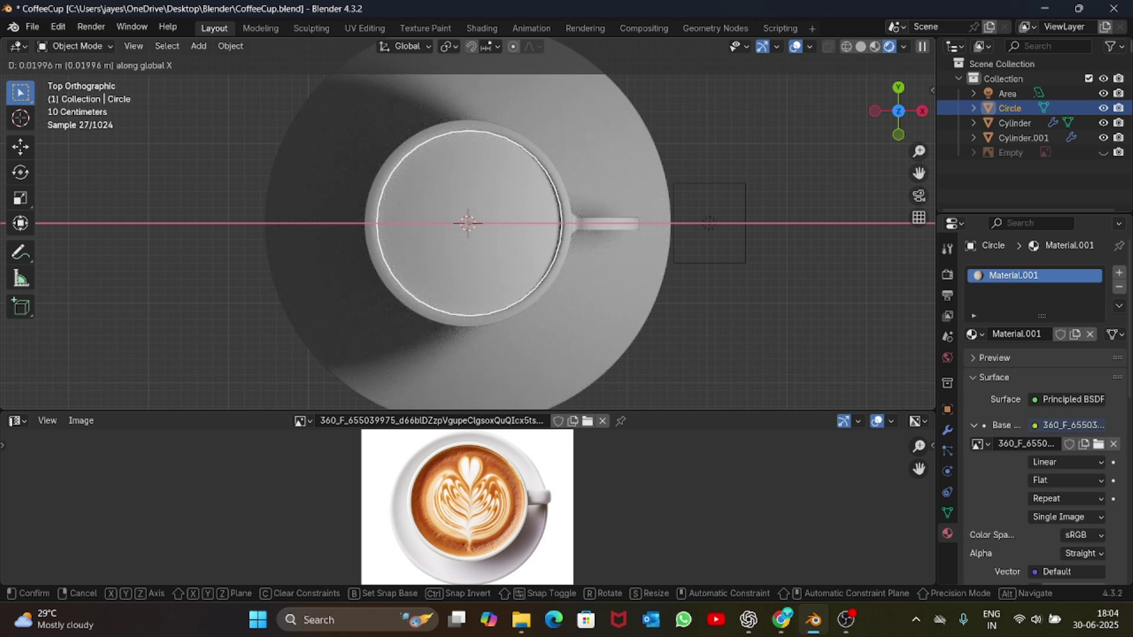
click(583, 270)
key(s)
click(608, 282)
key(g)
key(x)
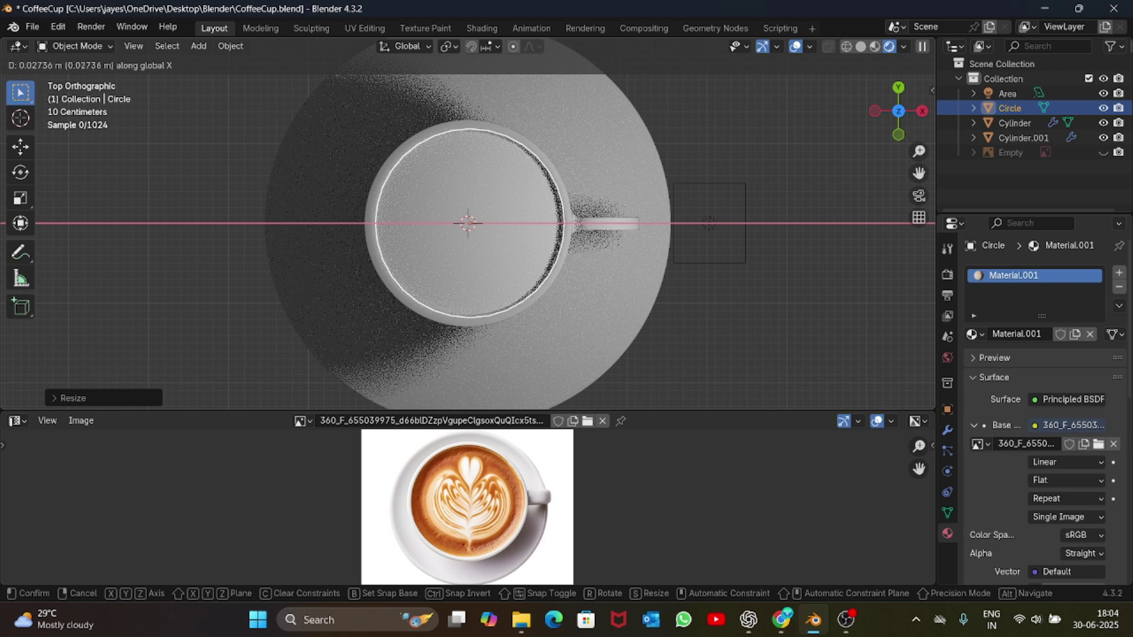
shift+click(607, 282)
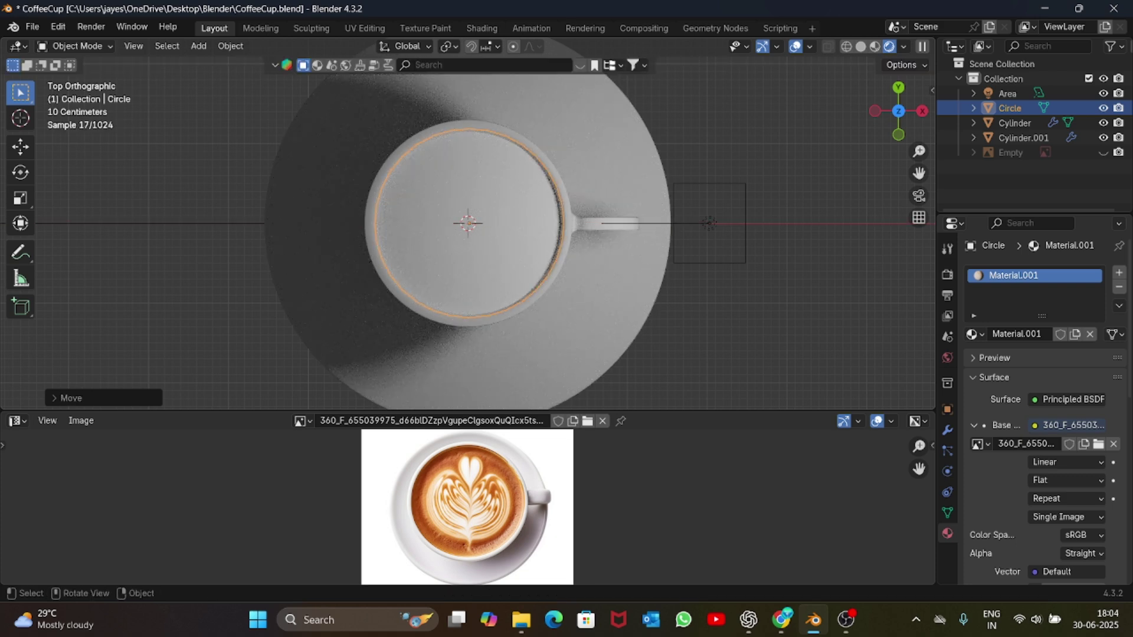
- Unwrap the coffee circle's mesh from the top view using Project from View
scroll(467, 224, up, 1)
key(Tab)
key(Tab)
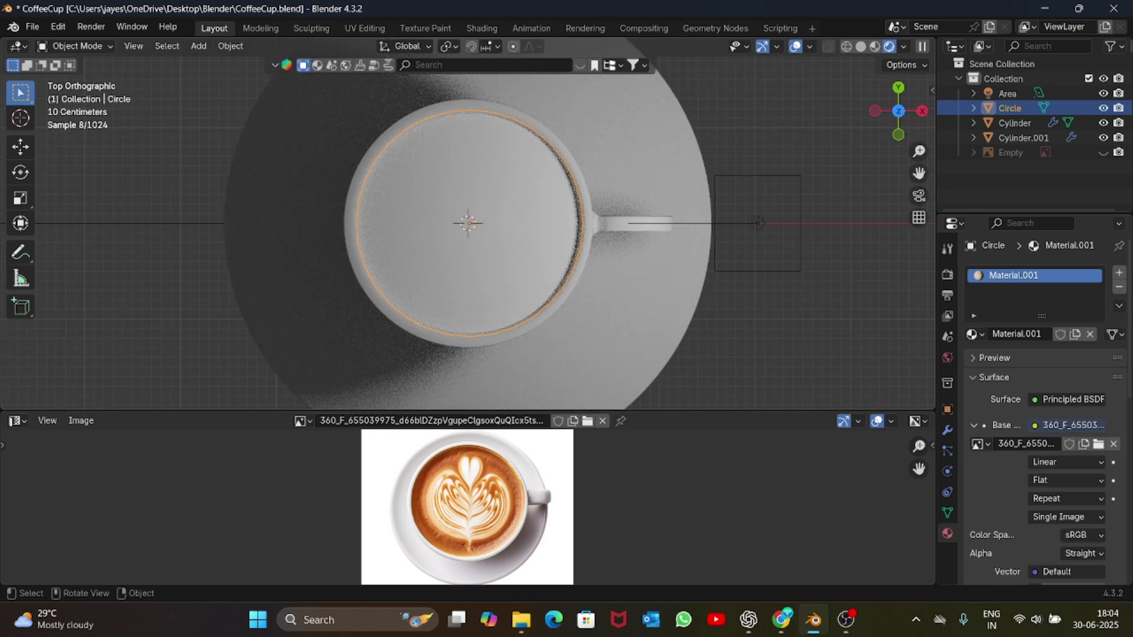
key(Tab)
scroll(467, 224, down, 2)
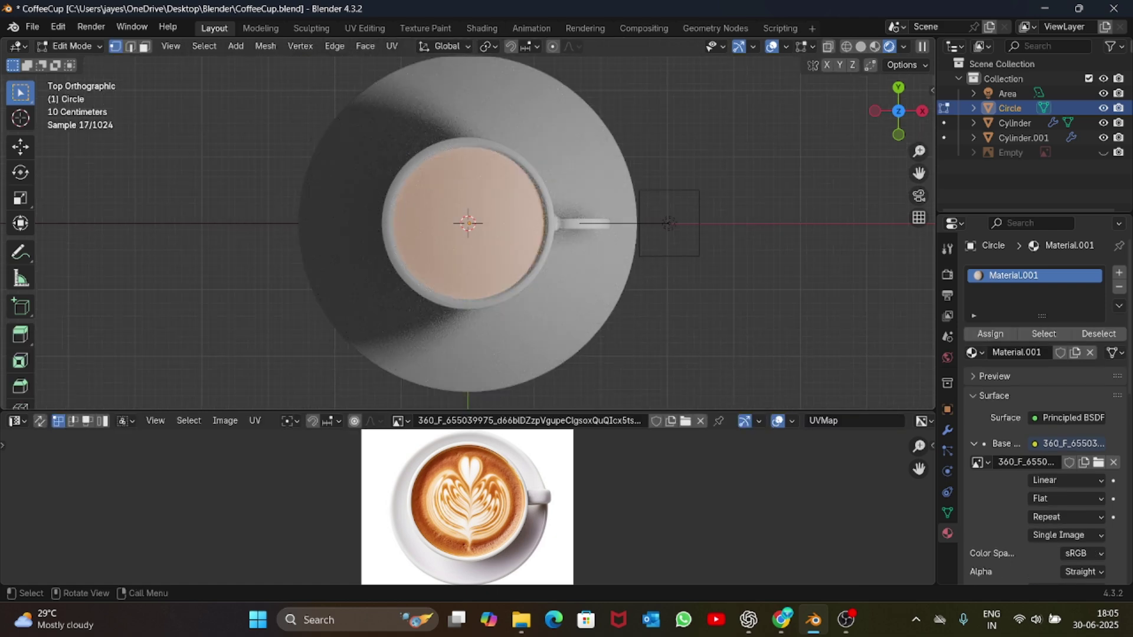
key(u)
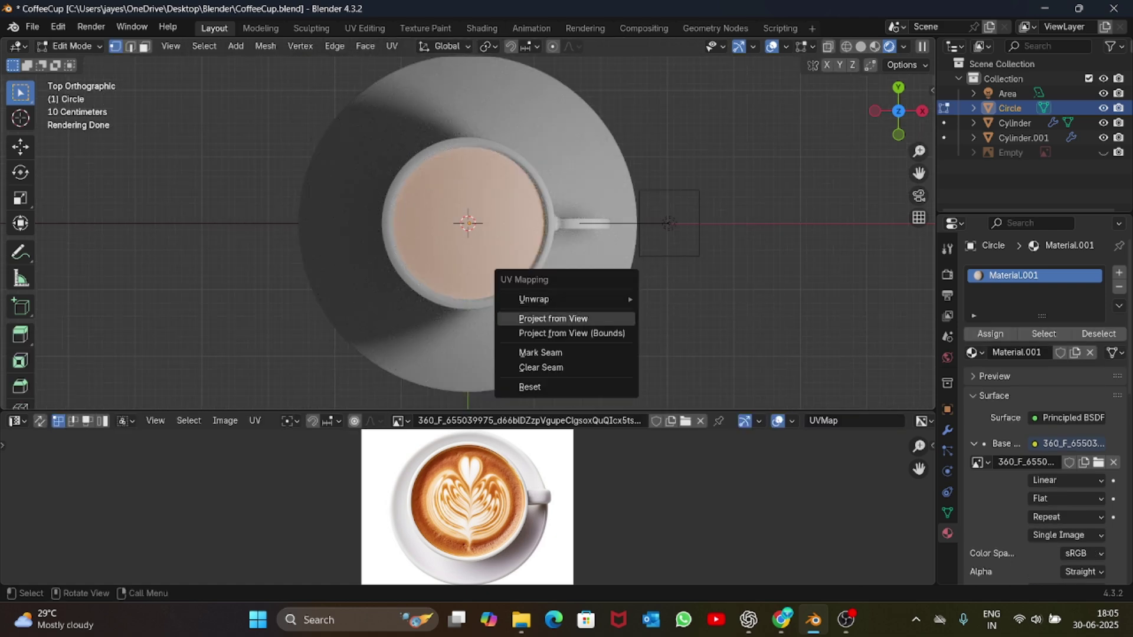
click(553, 318)
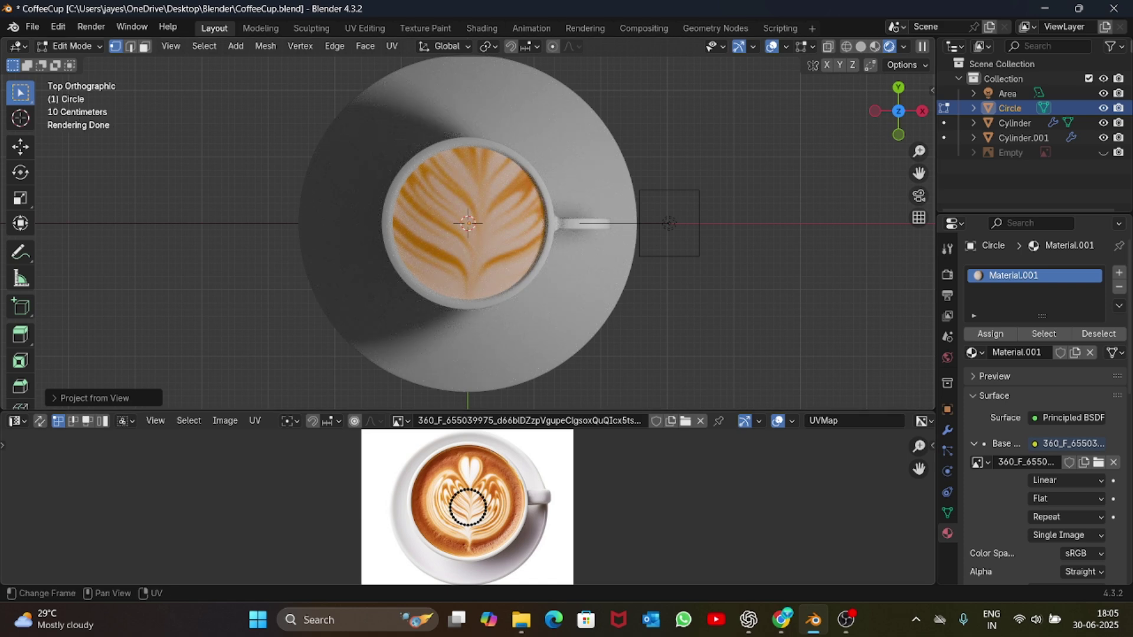
- Scale up the circle's entire UV island over the latte art, finishing with a further enlargement of about 1.03
key(a)
key(KP_Decimal)
scroll(467, 507, down, 5)
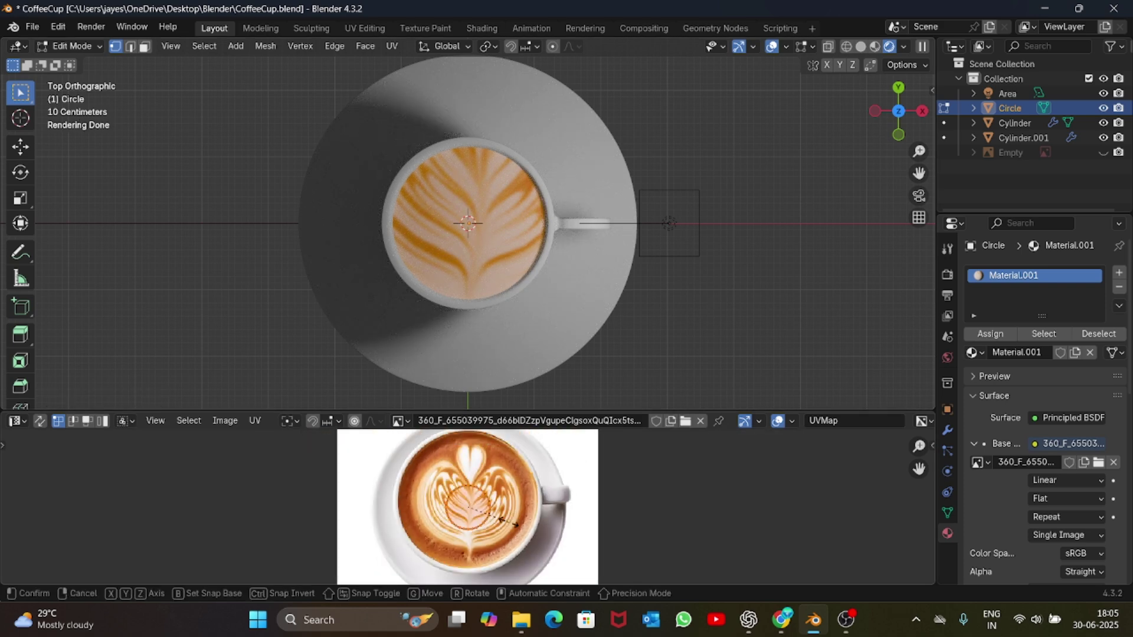
key(s)
click(581, 525)
key(g)
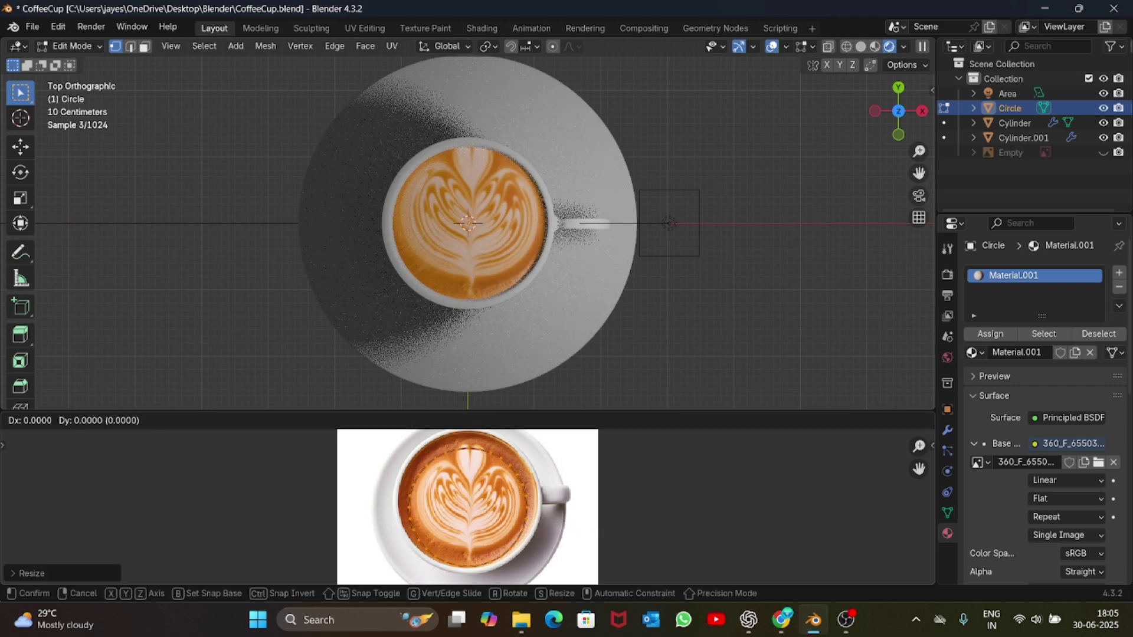
right_click(582, 552)
key(s)
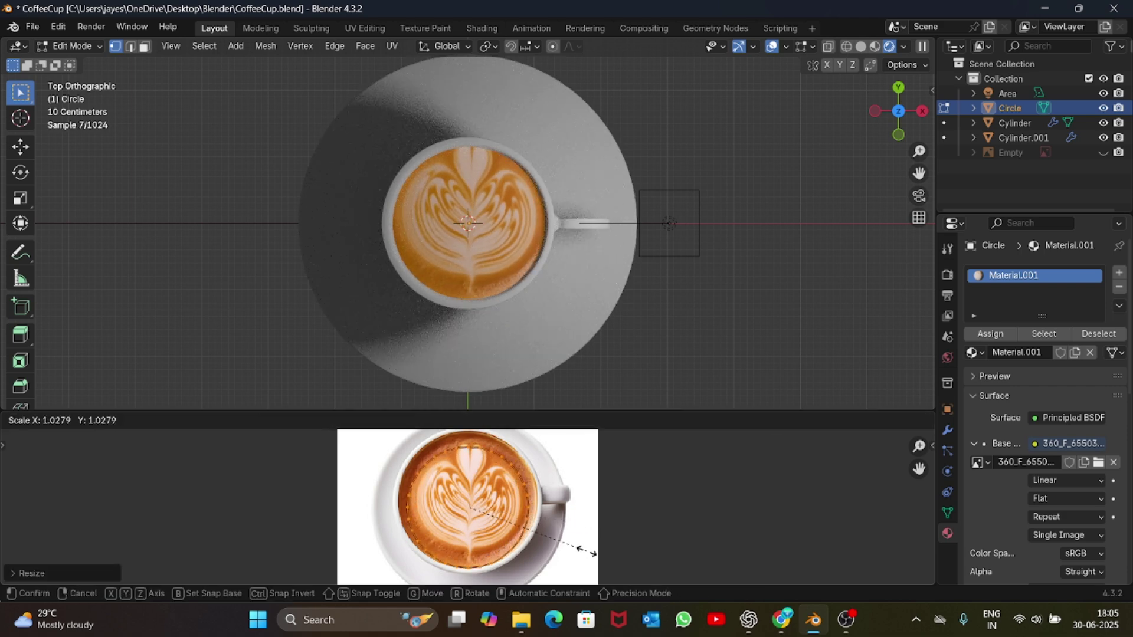
click(583, 551)
- Shift the UV island about 0.04 up along Y and scale it by about 1.1 to match the coffee's edge in the image
key(g)
key(y)
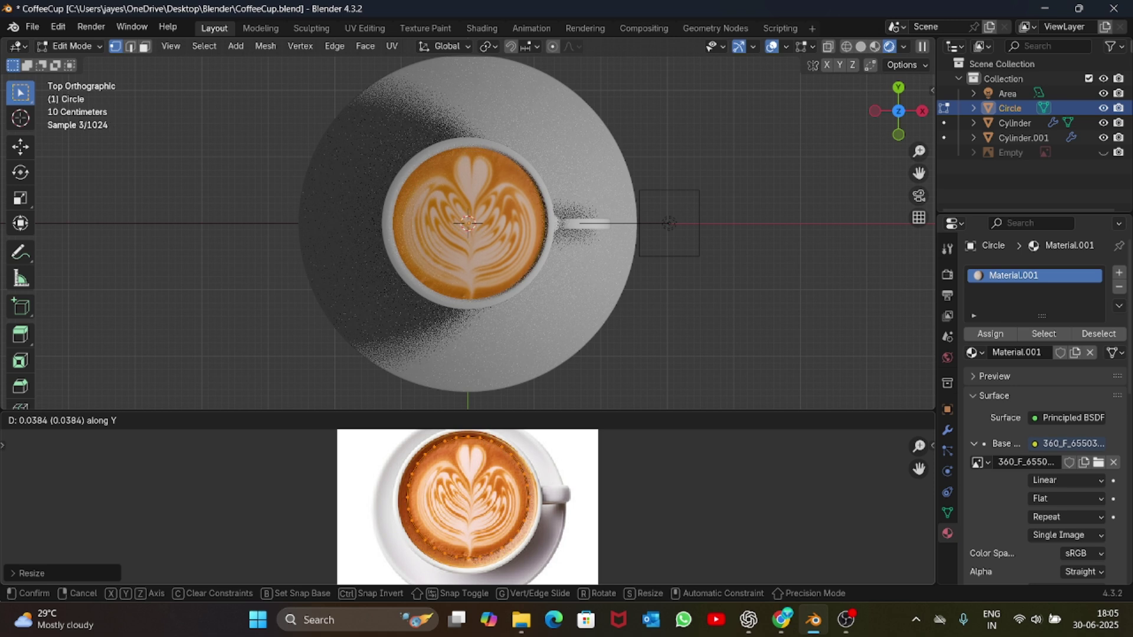
key(Return)
key(s)
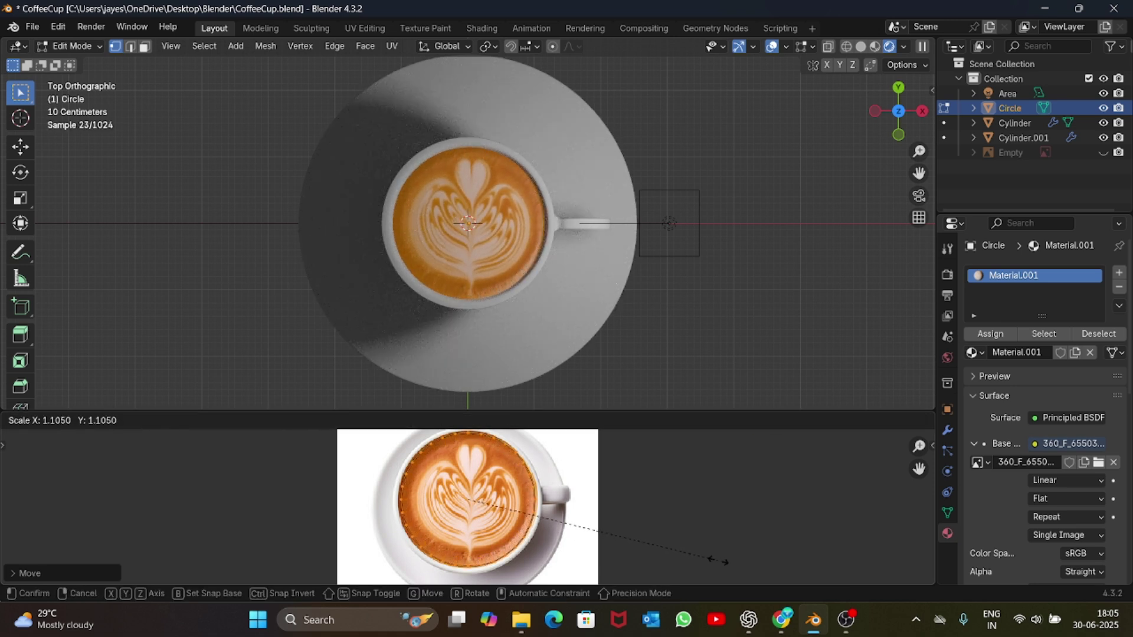
click(716, 561)
key(Tab)
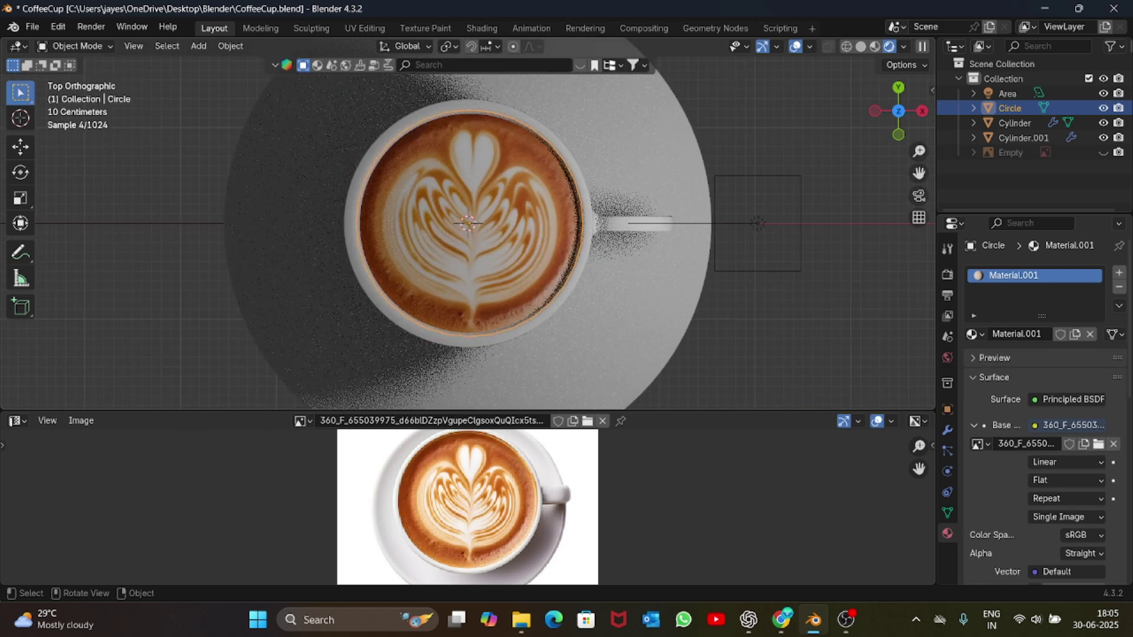
- Set the coffee surface material's Roughness to 0.170
drag(898, 111, 886, 43)
scroll(468, 233, down, 3)
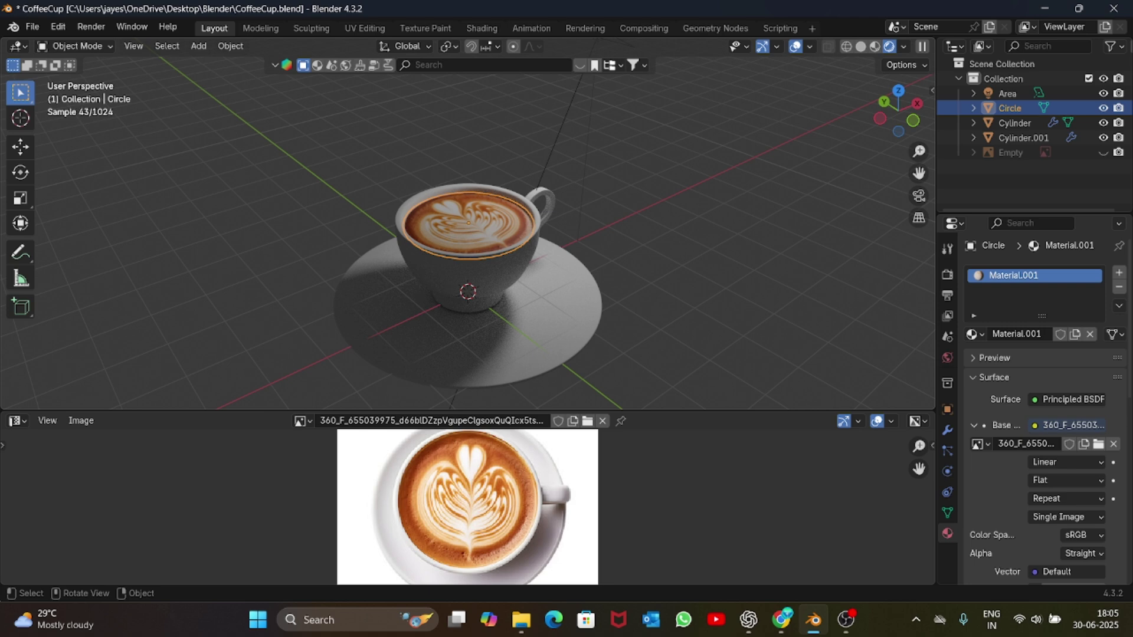
drag(1073, 402, 1052, 402)
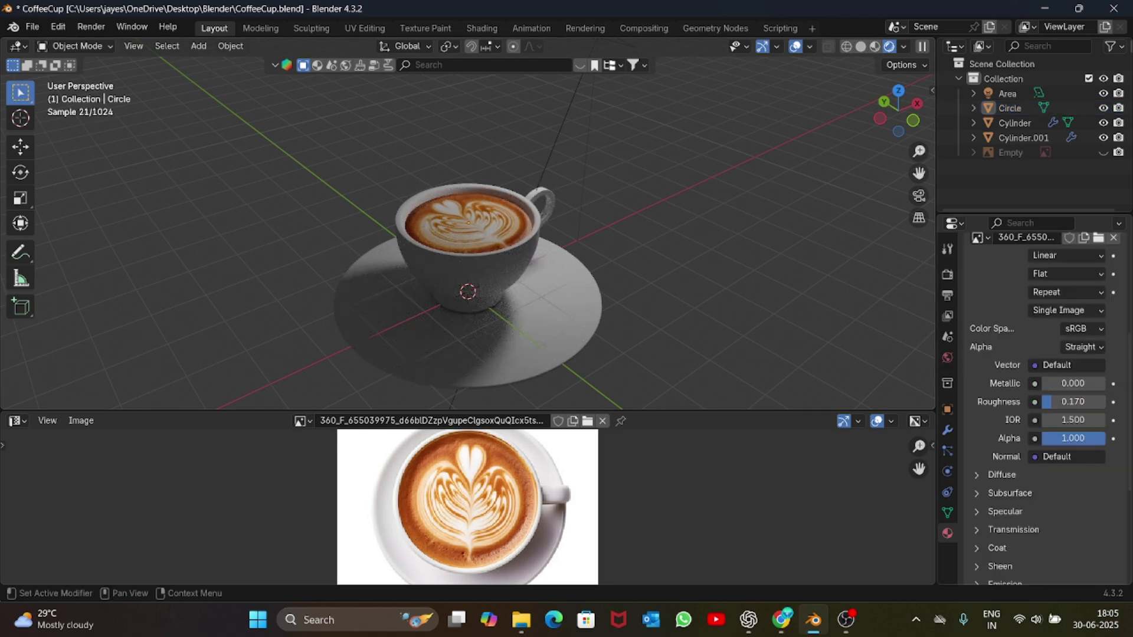
scroll(468, 233, up, 5)
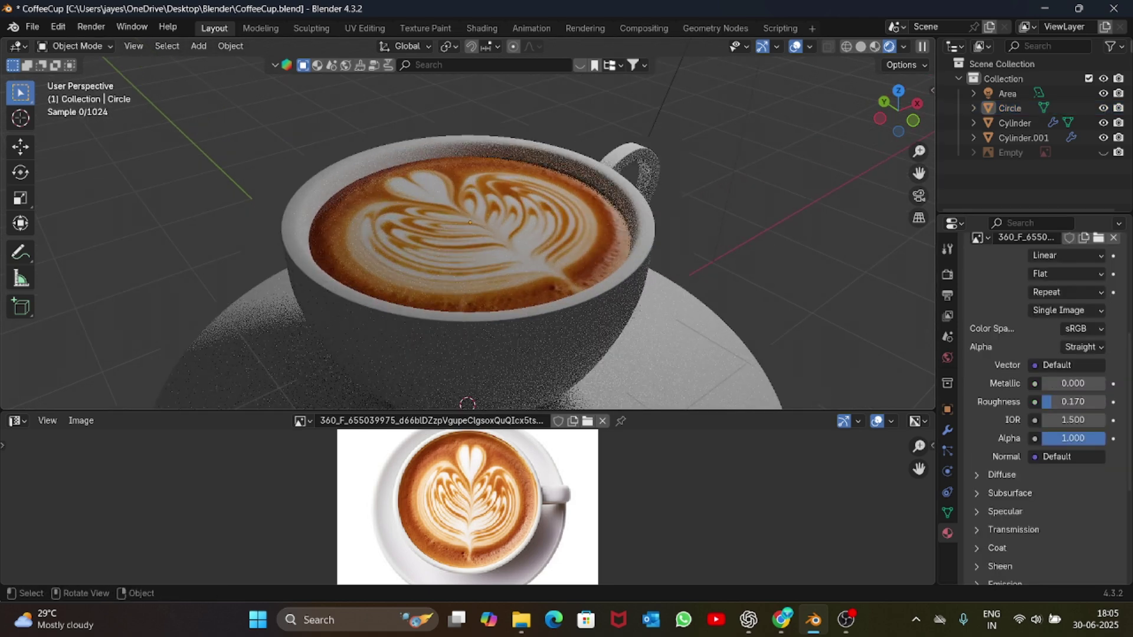
scroll(470, 236, down, 2)
scroll(1038, 407, down, 2)
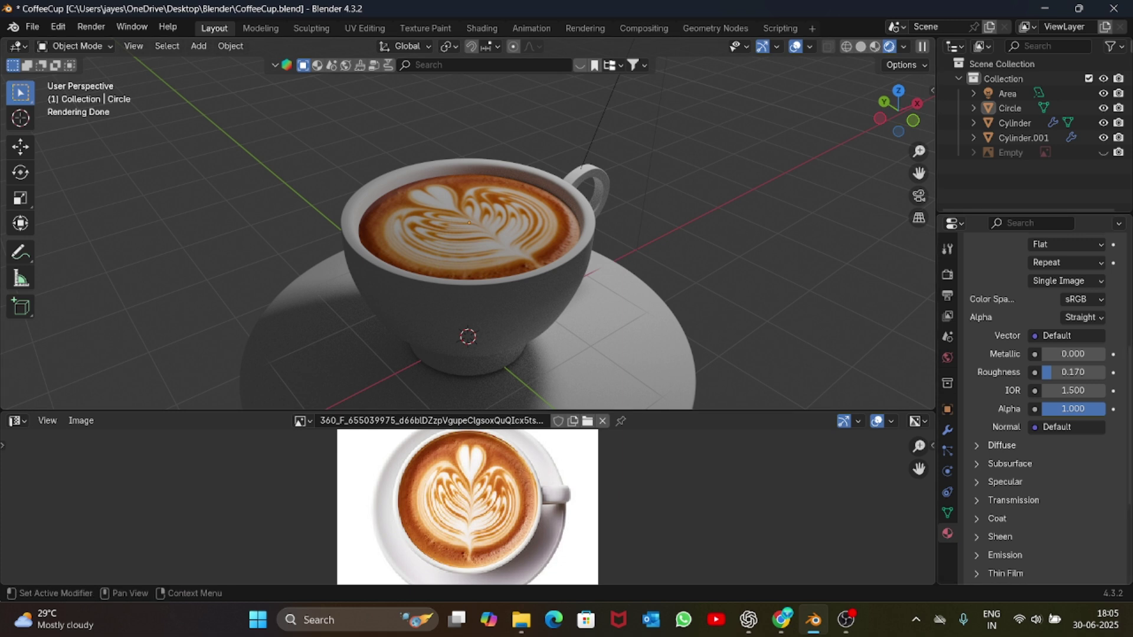
click(1001, 446)
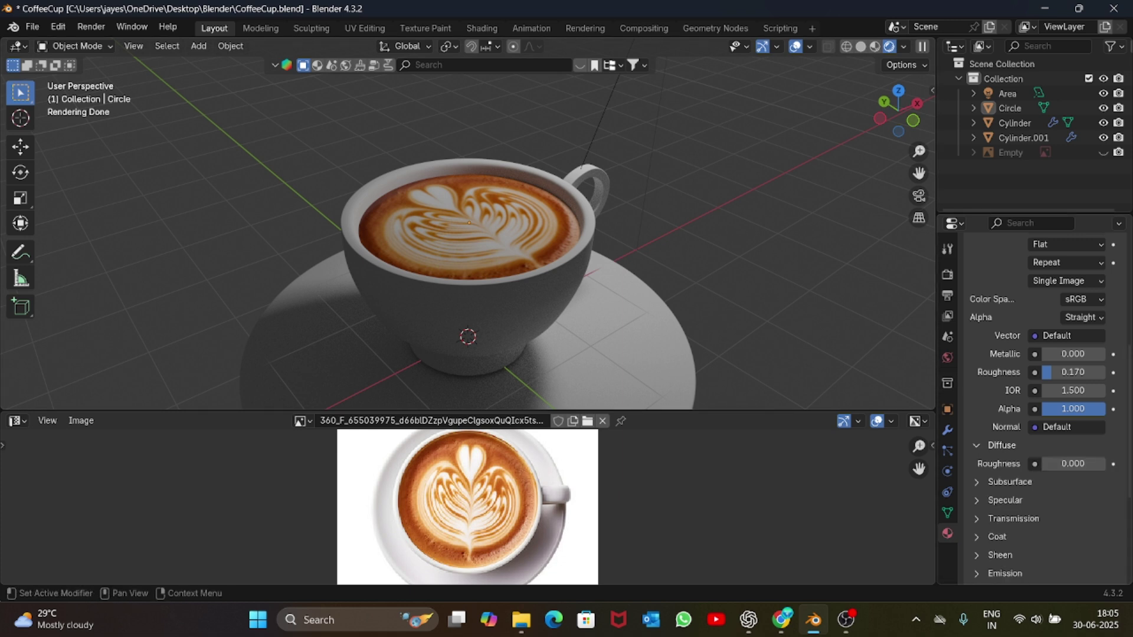
click(1001, 446)
scroll(1009, 463, down, 6)
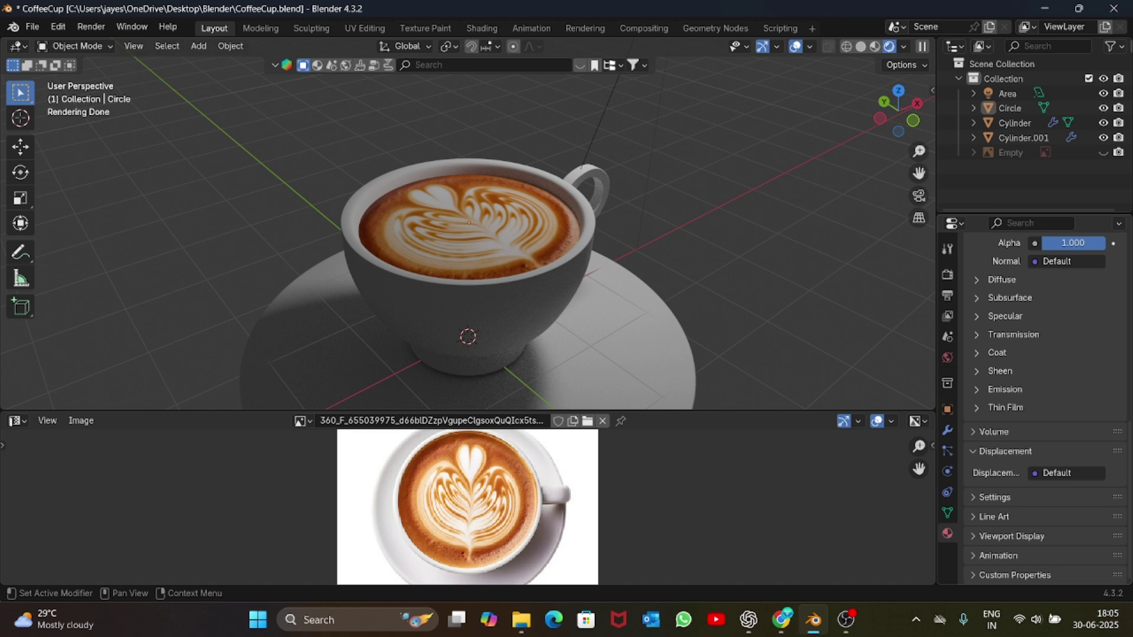
scroll(1038, 354, up, 5)
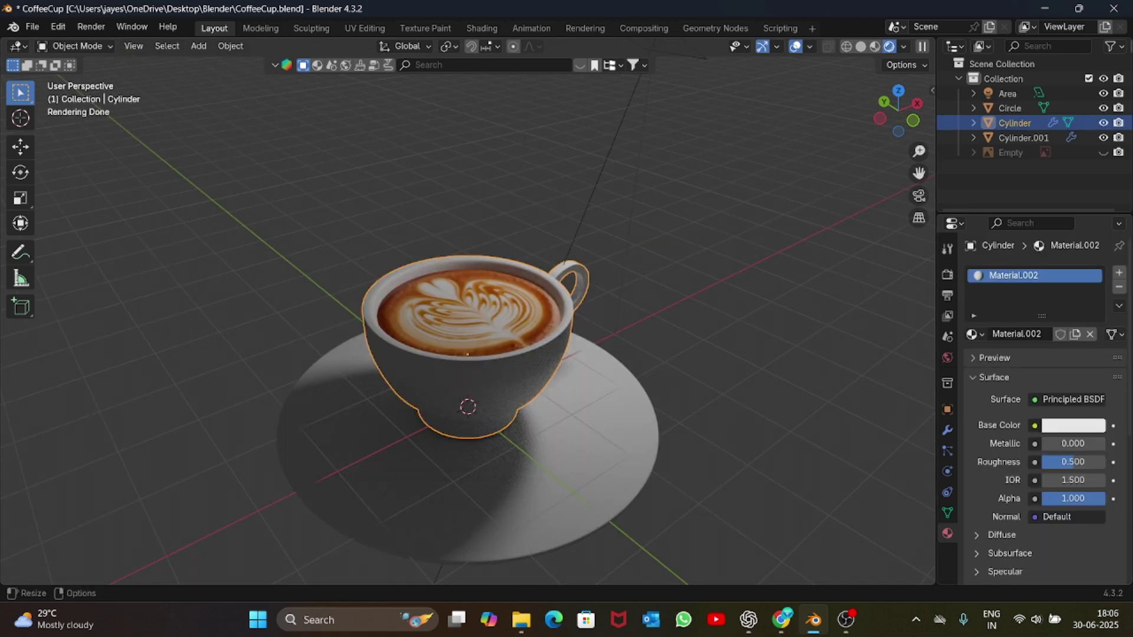
- Replace the cup's material with a new one and set its Metallic to 0.312 and Roughness to 0.739
click(1118, 287)
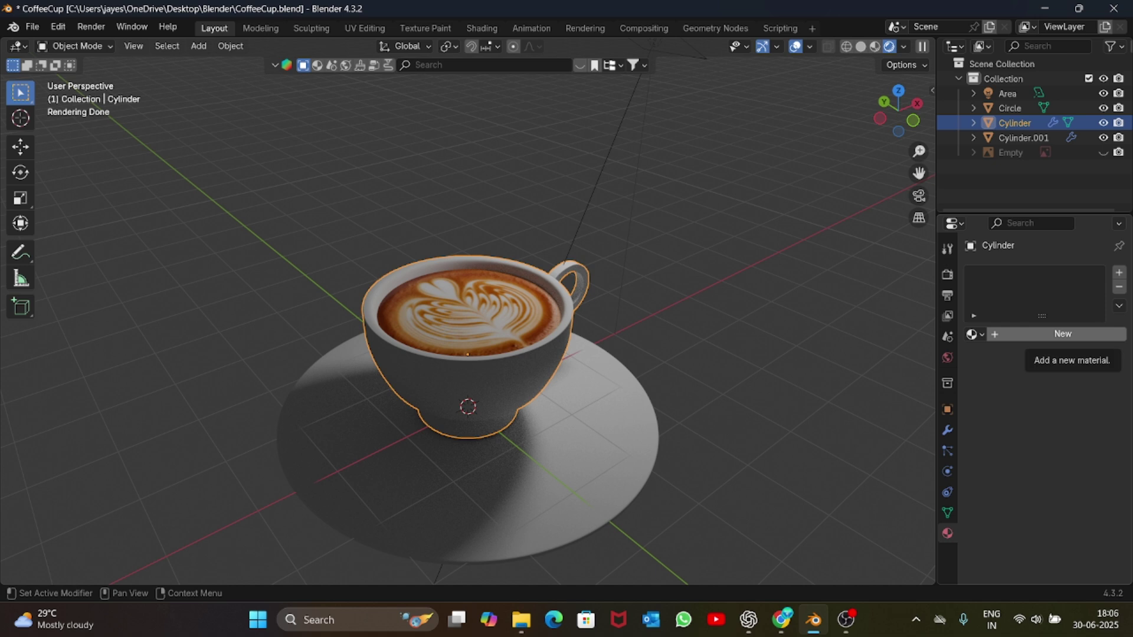
click(1062, 334)
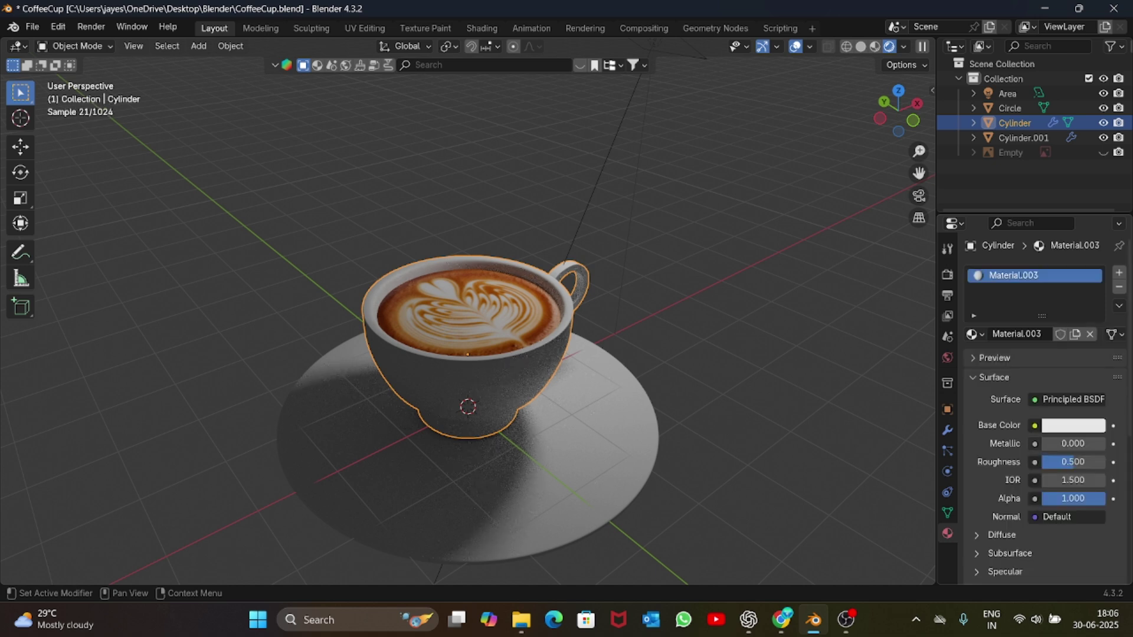
scroll(1039, 413, down, 2)
mouse_move(1061, 414)
mouse_down()
mouse_move(1081, 414)
mouse_move(1065, 432)
mouse_move(1086, 433)
mouse_move(1084, 415)
mouse_up()
scroll(894, 118, down, 2)
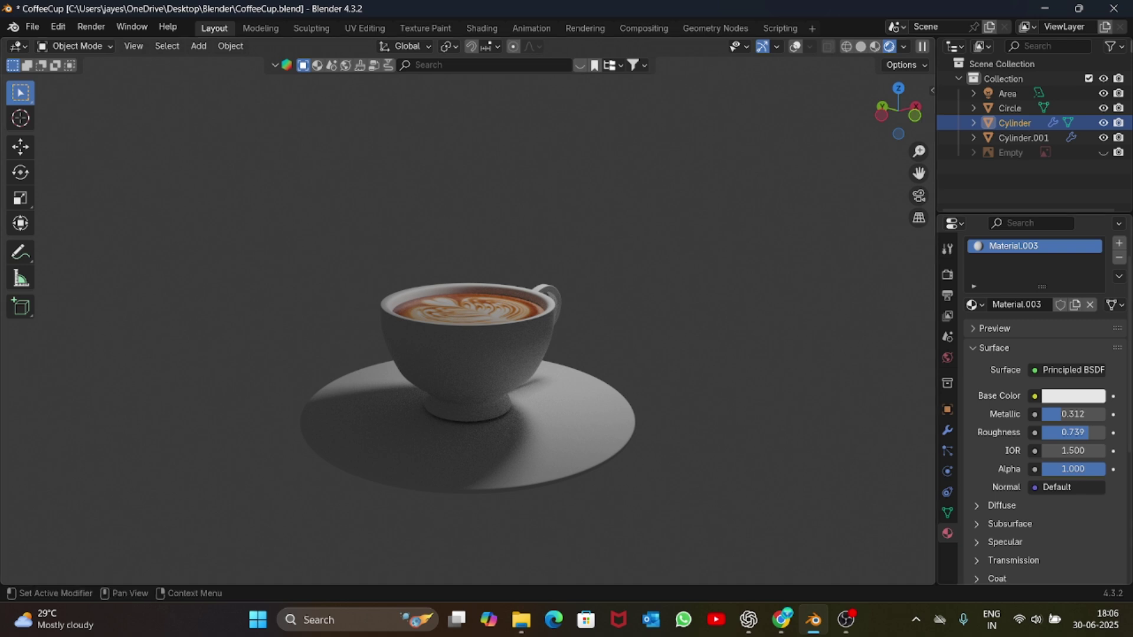
- Refine the cup material, setting Metallic to about 0.394 and Roughness to 0.573
drag(891, 105, 883, 119)
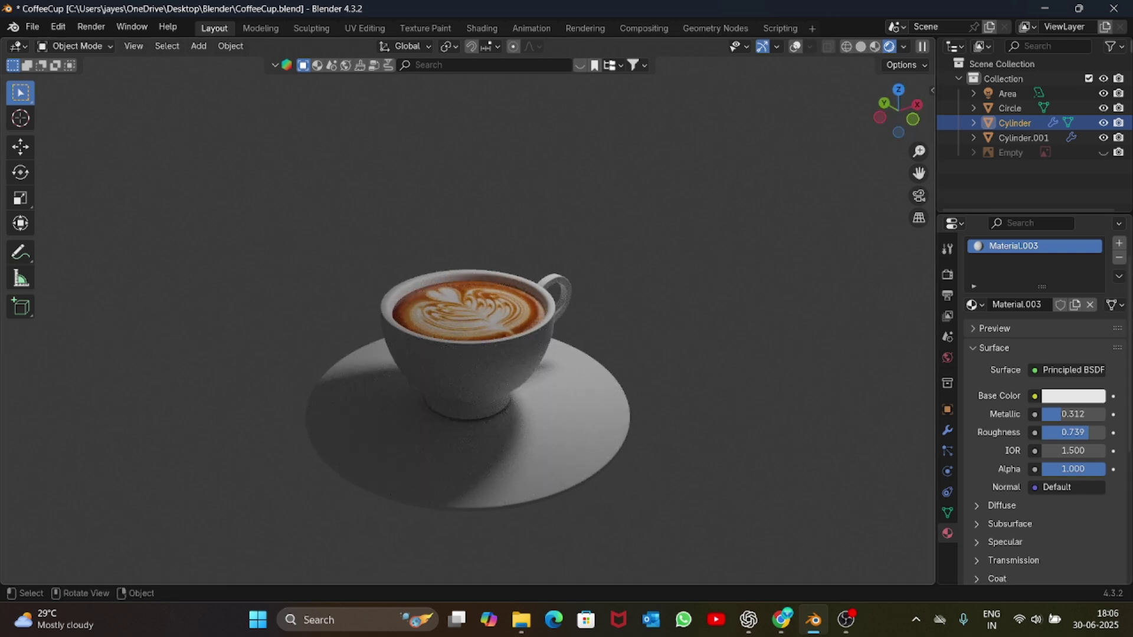
scroll(472, 354, up, 2)
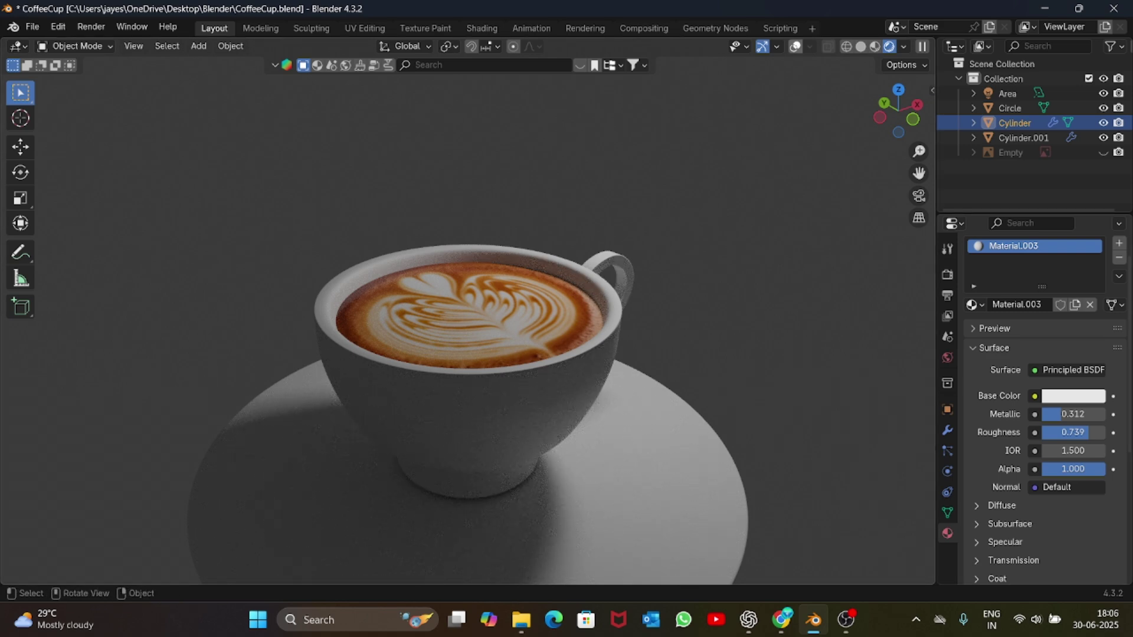
key(shift+alt+z)
mouse_move(1073, 414)
mouse_down()
mouse_move(1060, 414)
mouse_move(1092, 432)
mouse_move(1077, 432)
mouse_up()
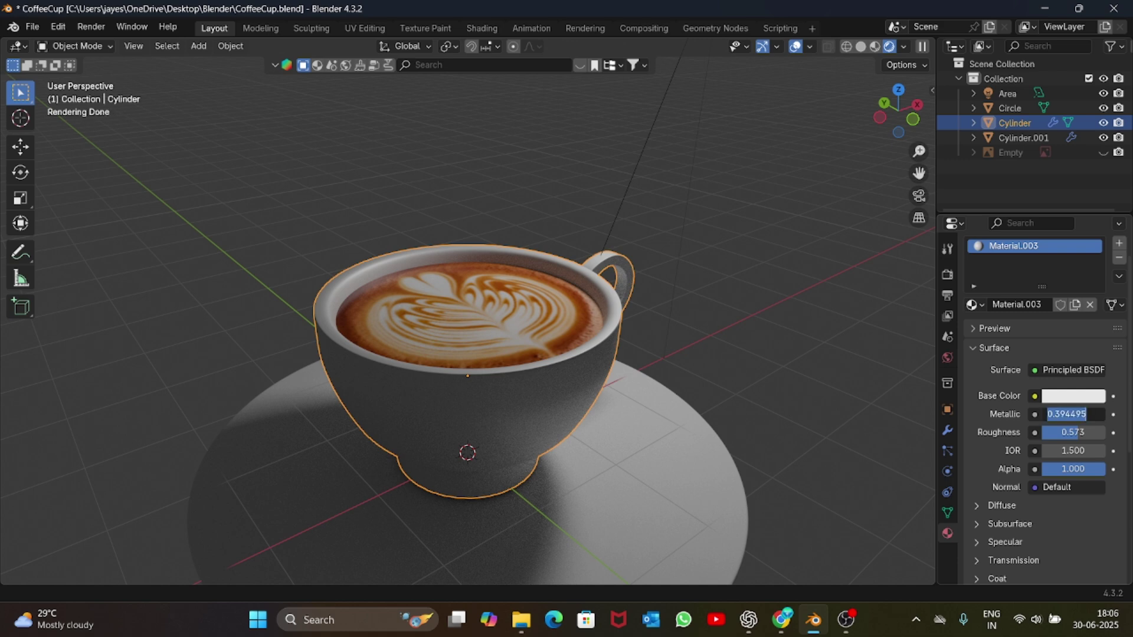
key(Return)
- Set the cup material's IOR to 2.000 and deselect the cup
scroll(1072, 426, down, 1)
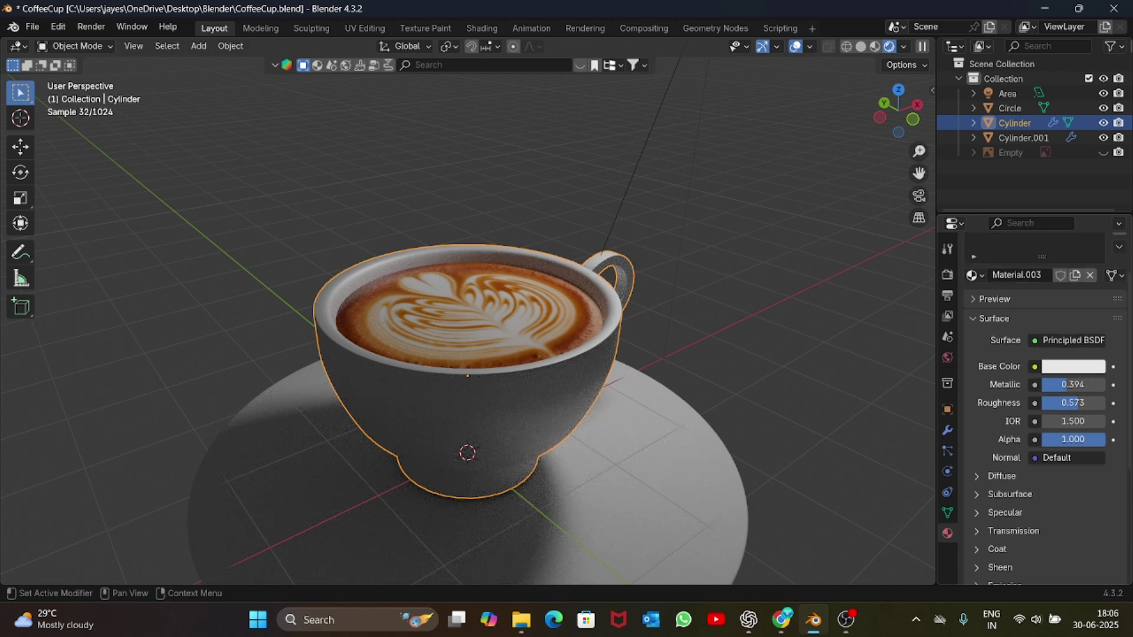
drag(1073, 421, 1076, 421)
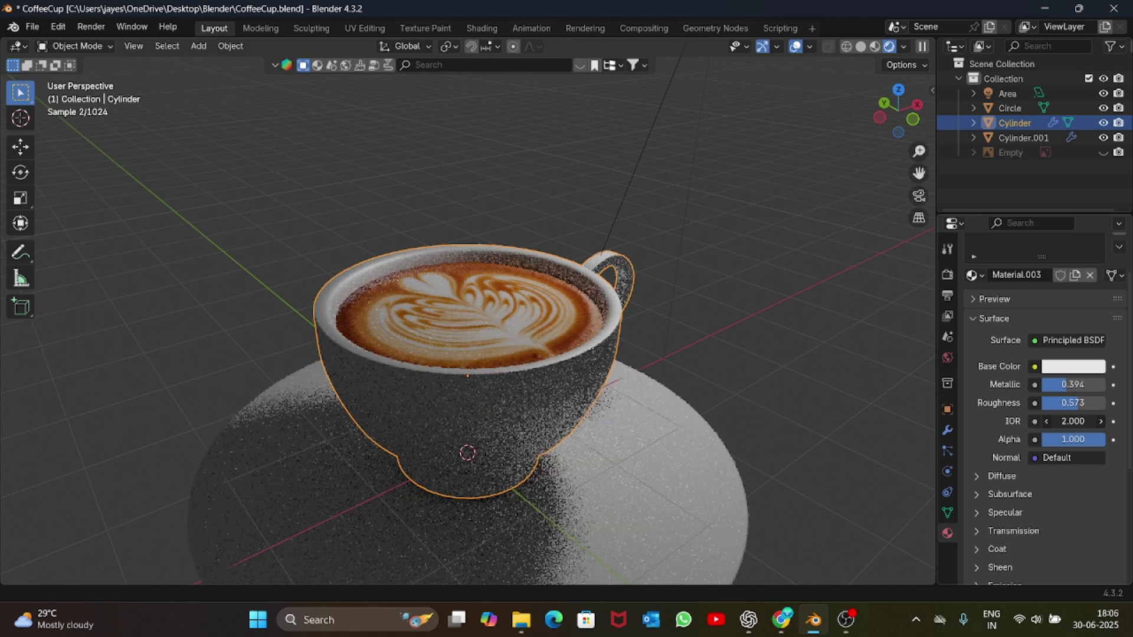
scroll(467, 354, down, 2)
key(alt+a)
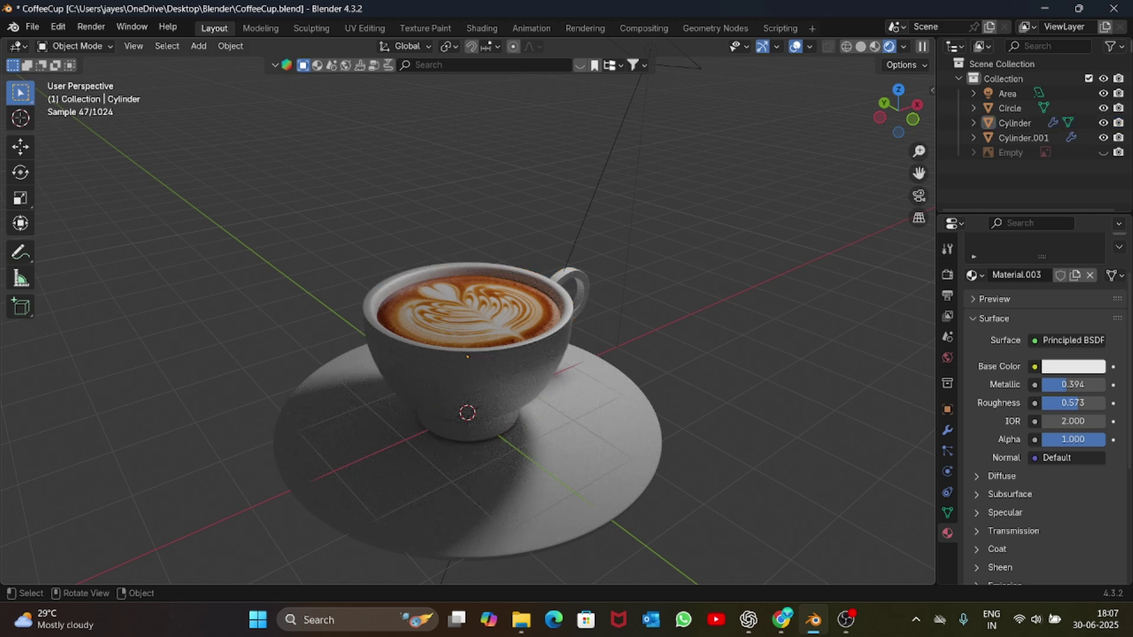
- Assign the cup's material, Material.003, to the saucer
click(581, 458)
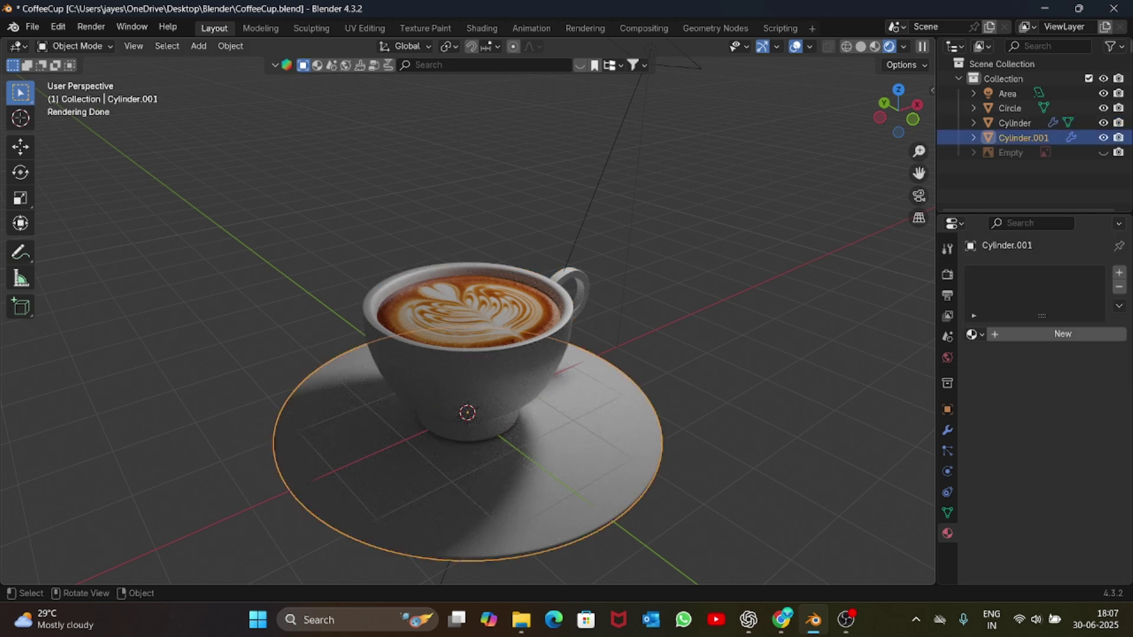
click(468, 356)
click(467, 357)
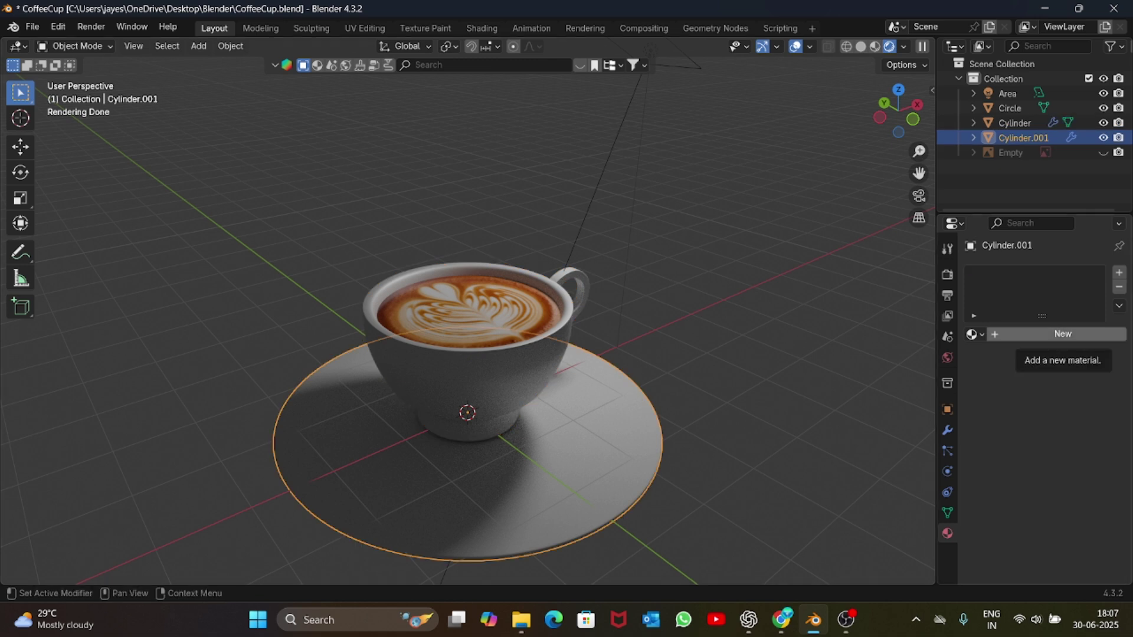
click(1062, 334)
click(972, 334)
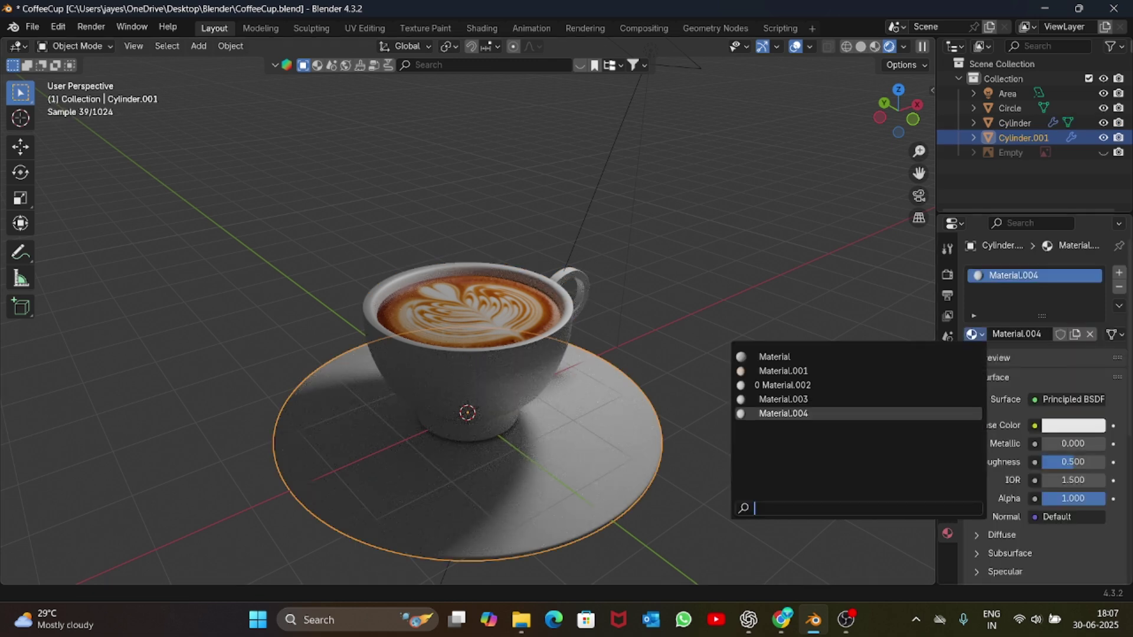
click(783, 399)
click(467, 357)
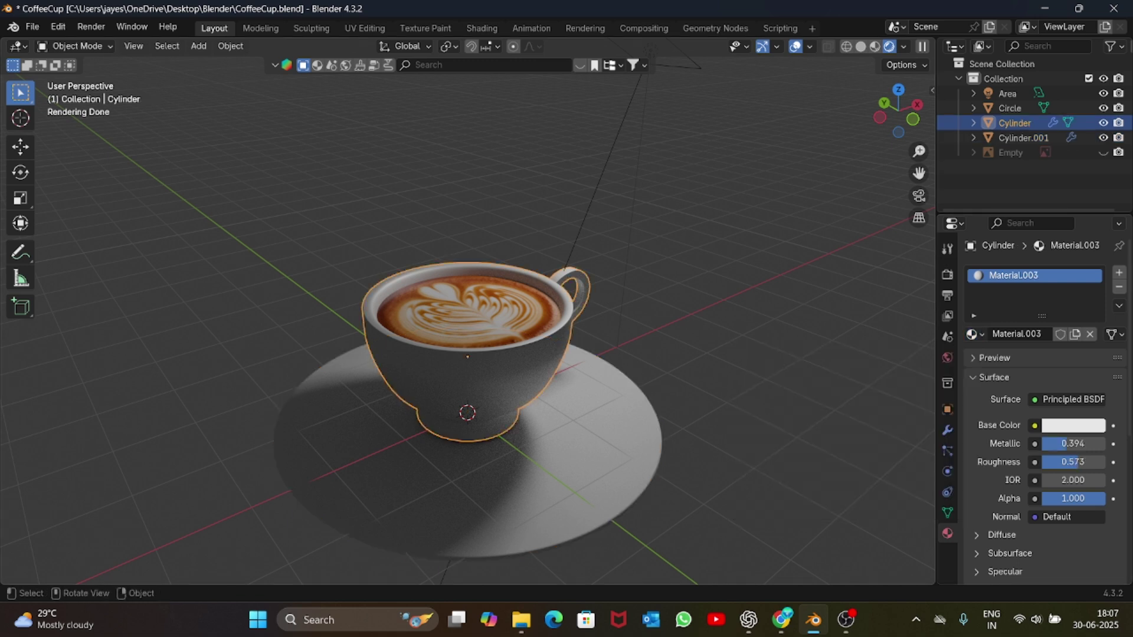
click(637, 413)
click(972, 334)
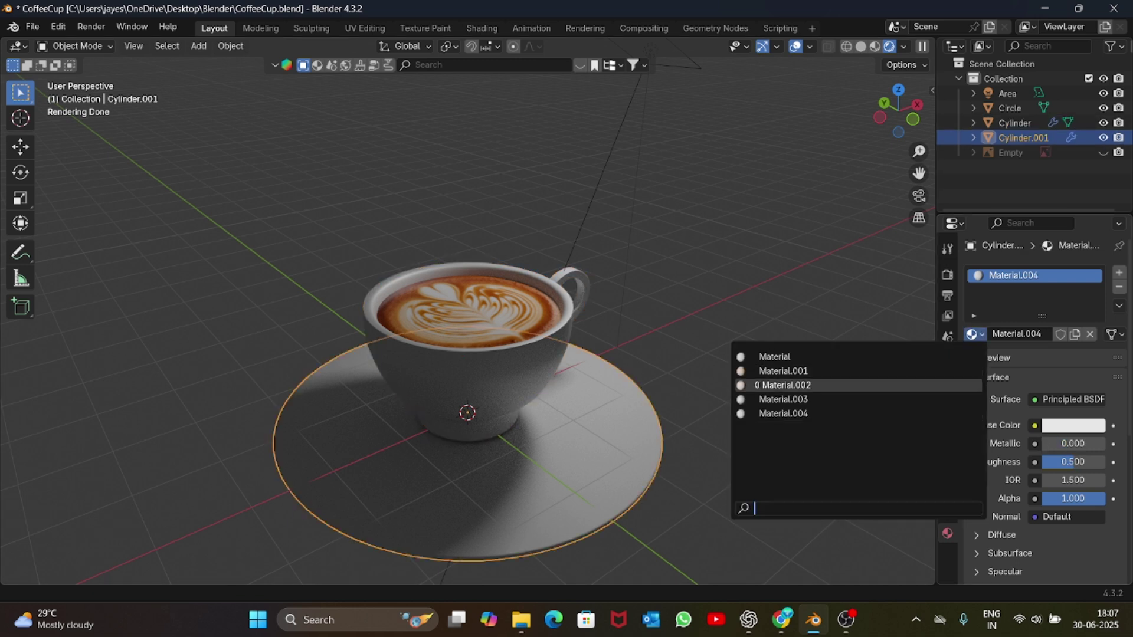
click(782, 399)
click(738, 354)
- Add a mesh plane at the cup's base and scale it up well beyond the saucer
scroll(738, 354, down, 2)
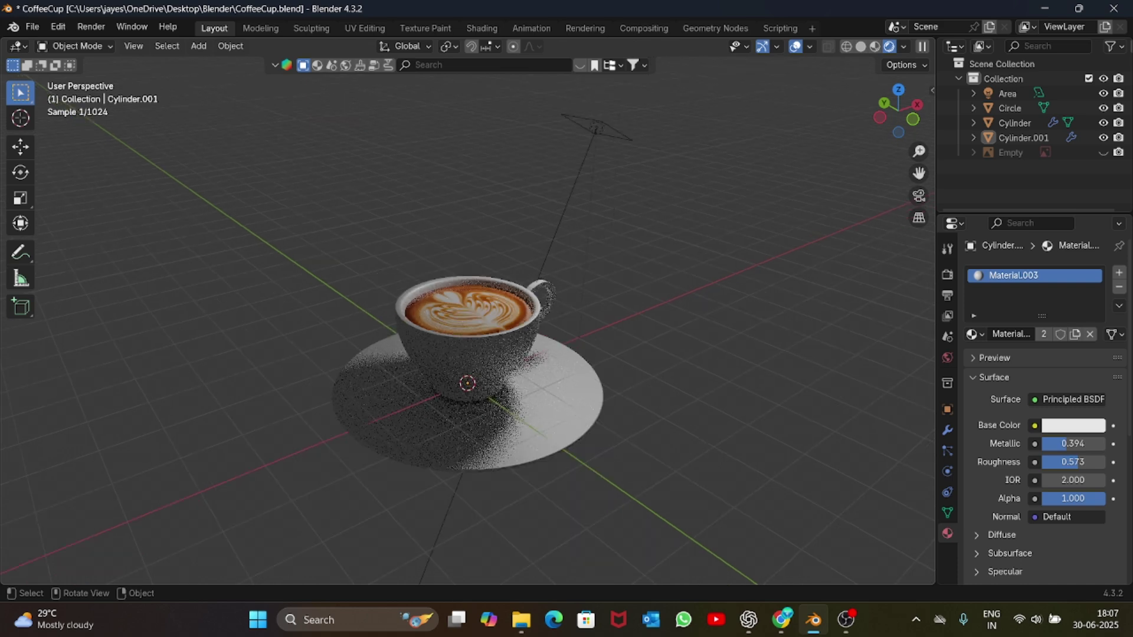
scroll(737, 354, up, 2)
scroll(467, 322, down, 2)
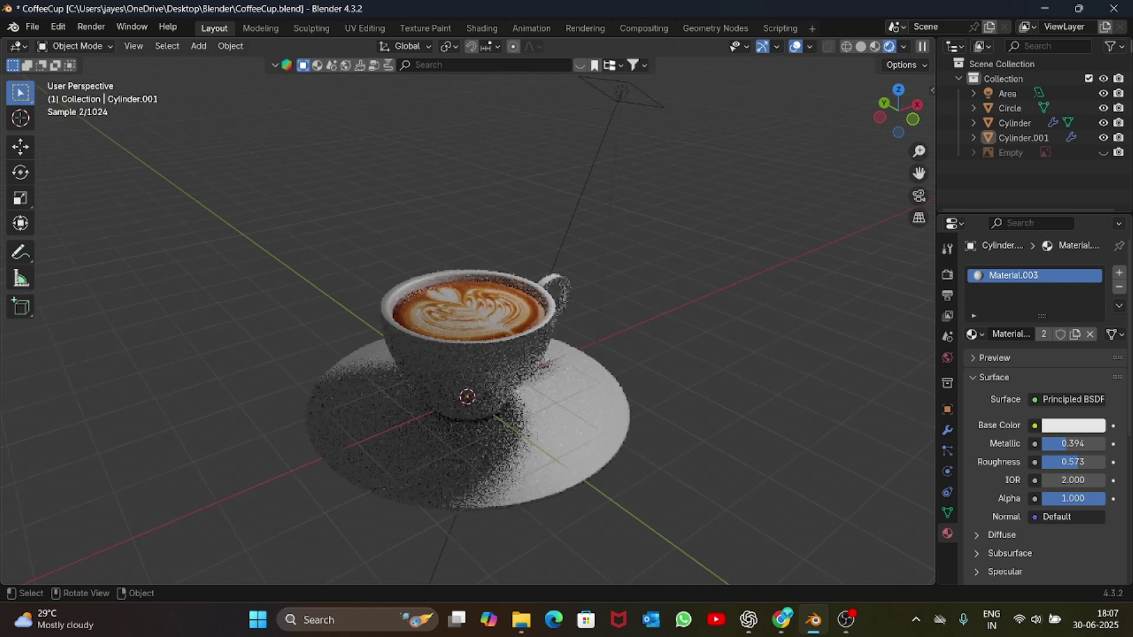
scroll(467, 321, up, 1)
key(shift+a)
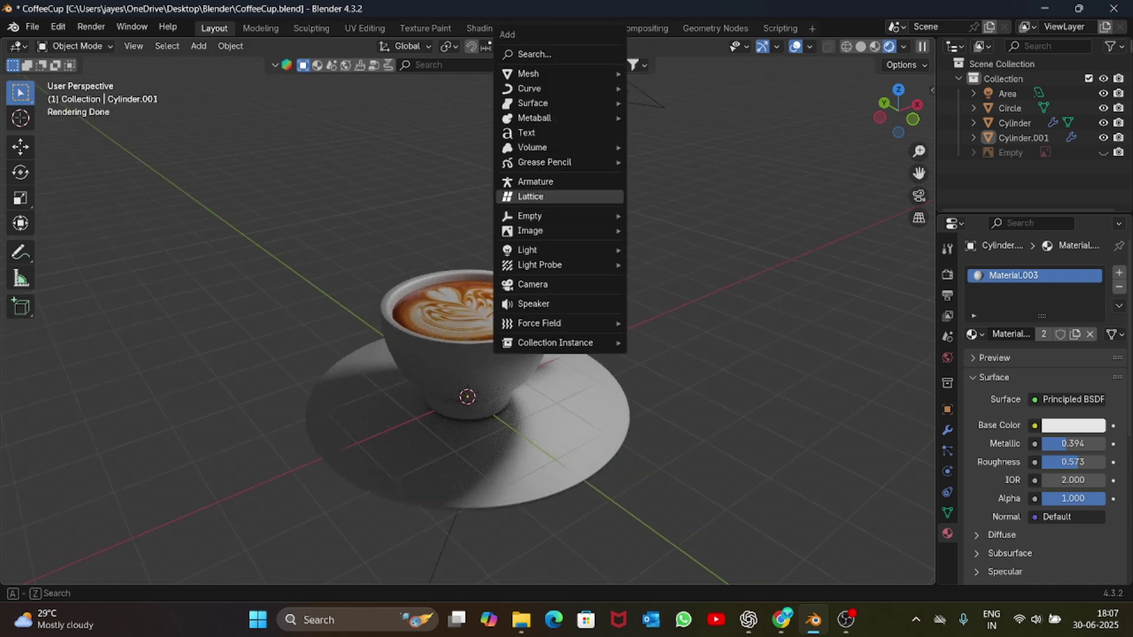
mouse_move(531, 74)
click(649, 73)
key(s)
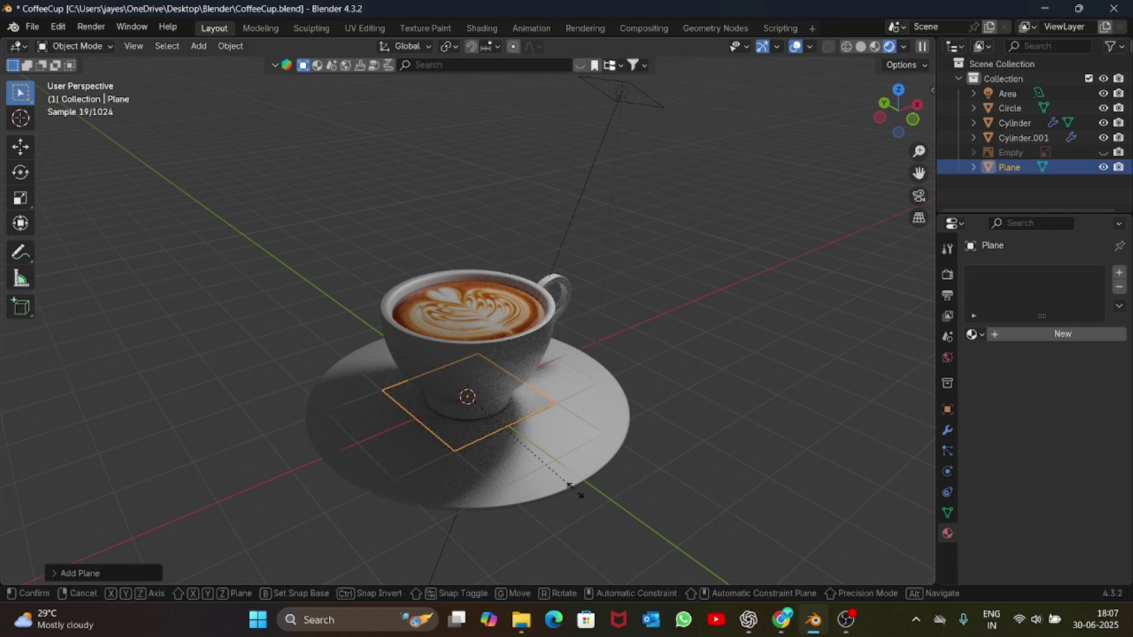
key(Return)
- Lower the plane slightly along Z beneath the saucer and enlarge it further into a wide ground surface
key(g)
key(z)
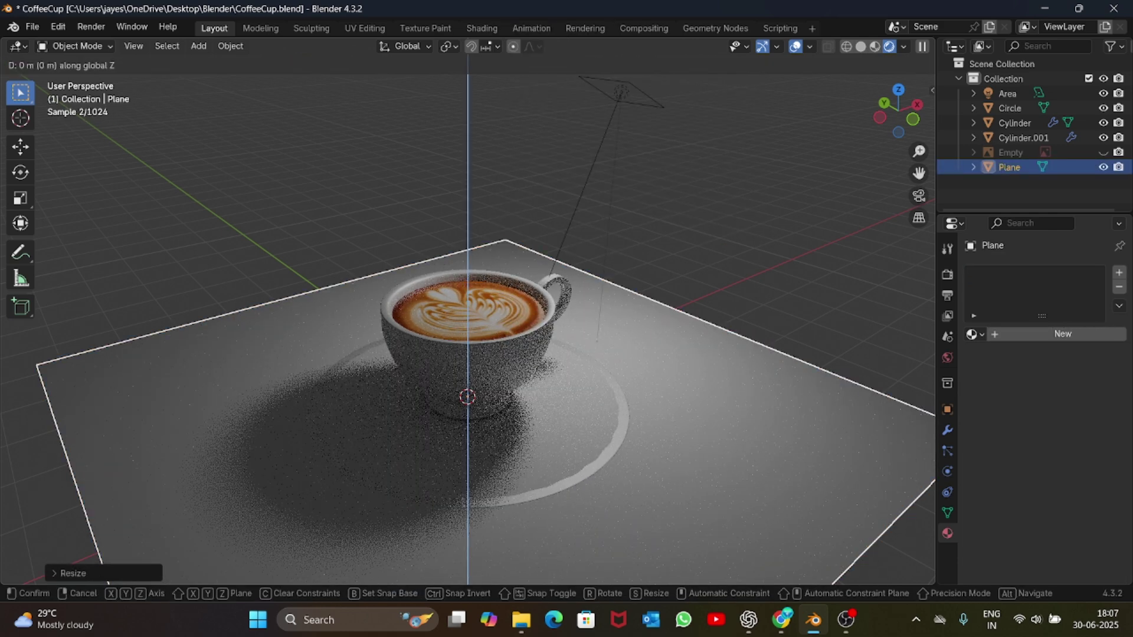
click(642, 390)
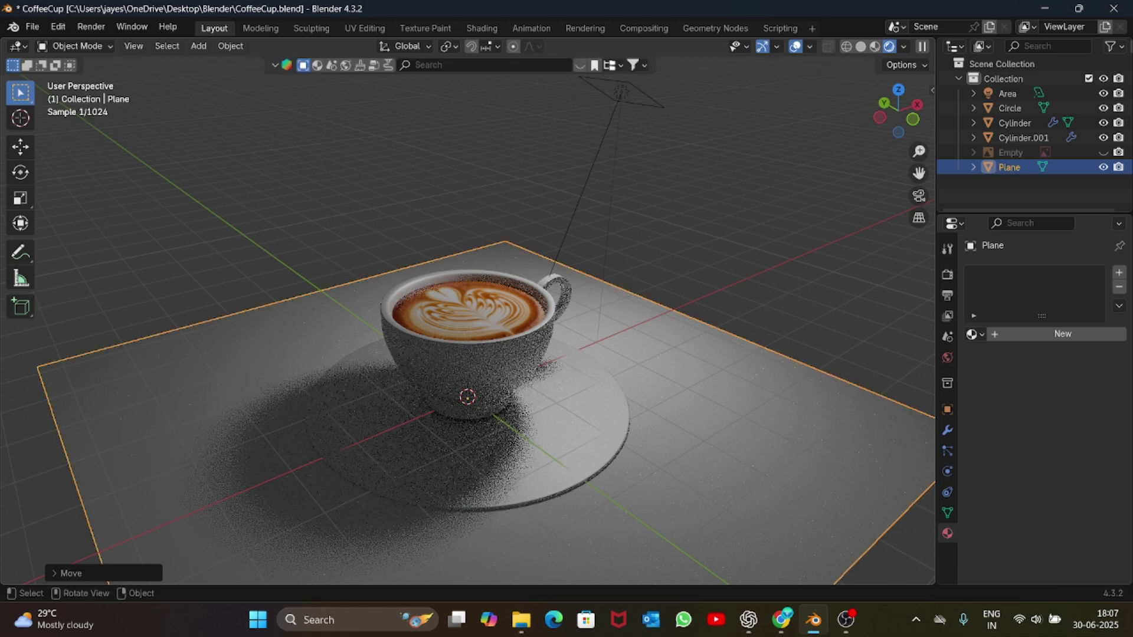
key(s)
click(915, 376)
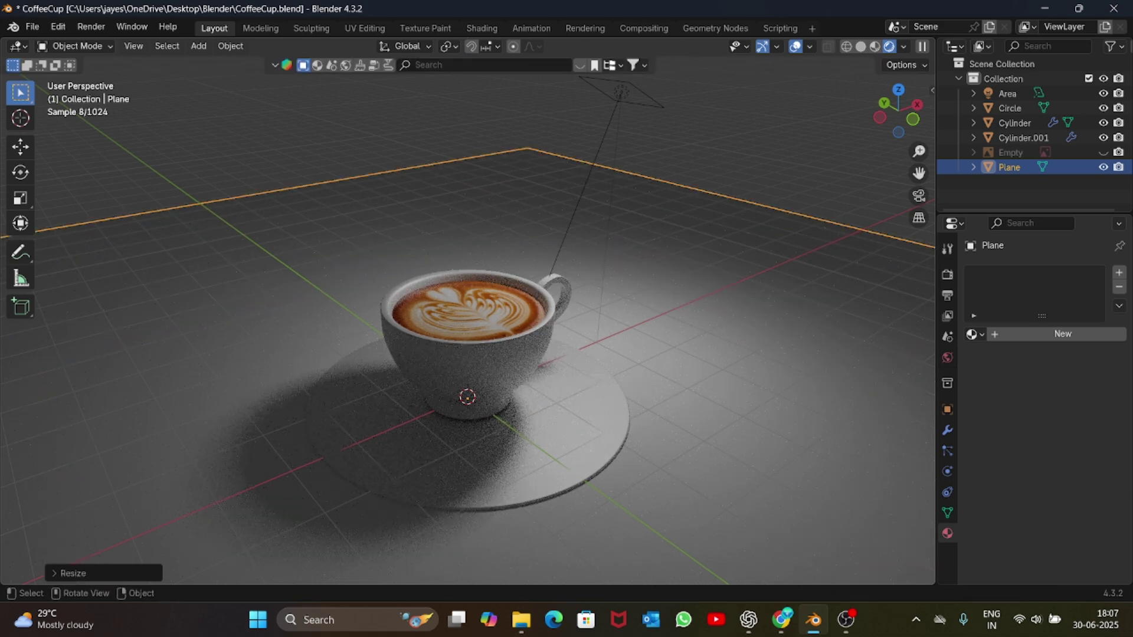
- Try 500 W for the area light's Power and settle on 200 W
scroll(468, 331, down, 1)
click(596, 127)
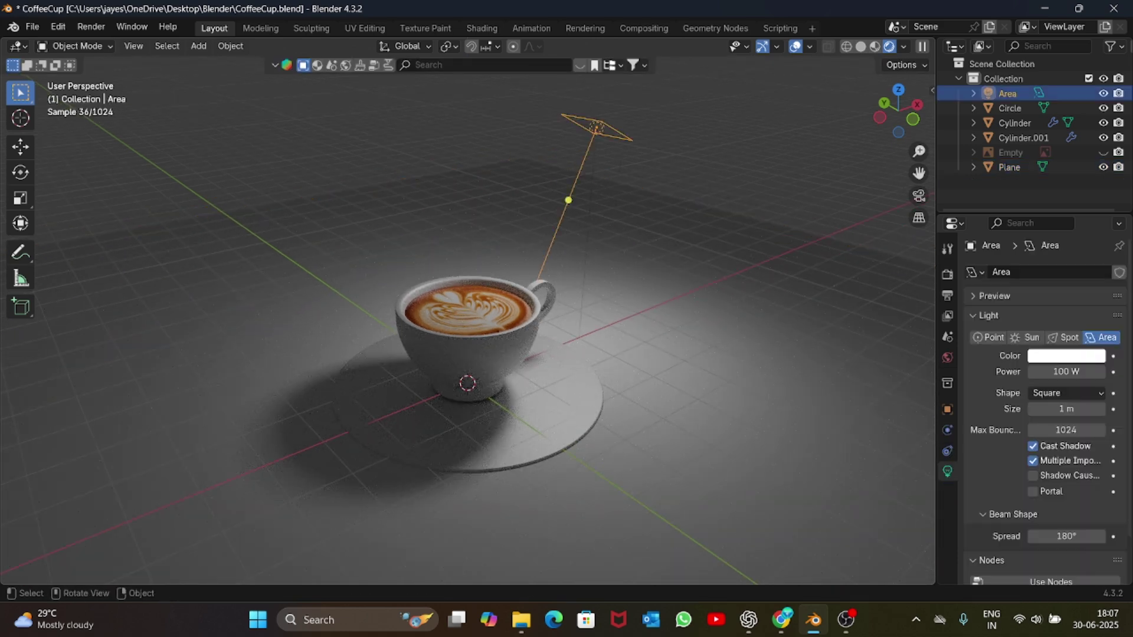
click(1066, 372)
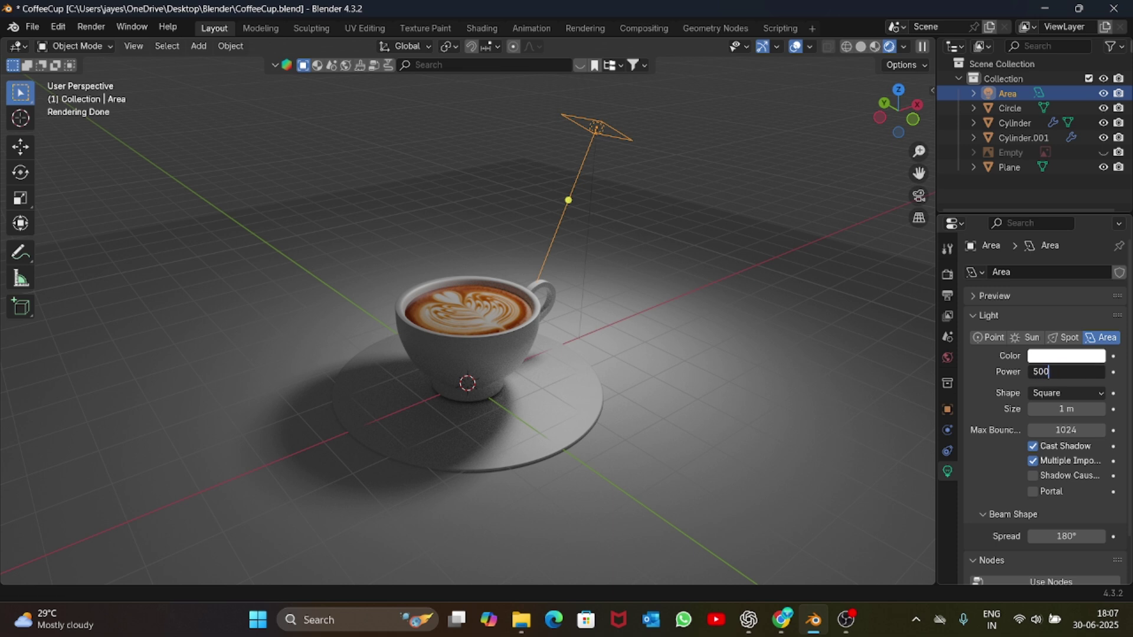
text(500)
key(Return)
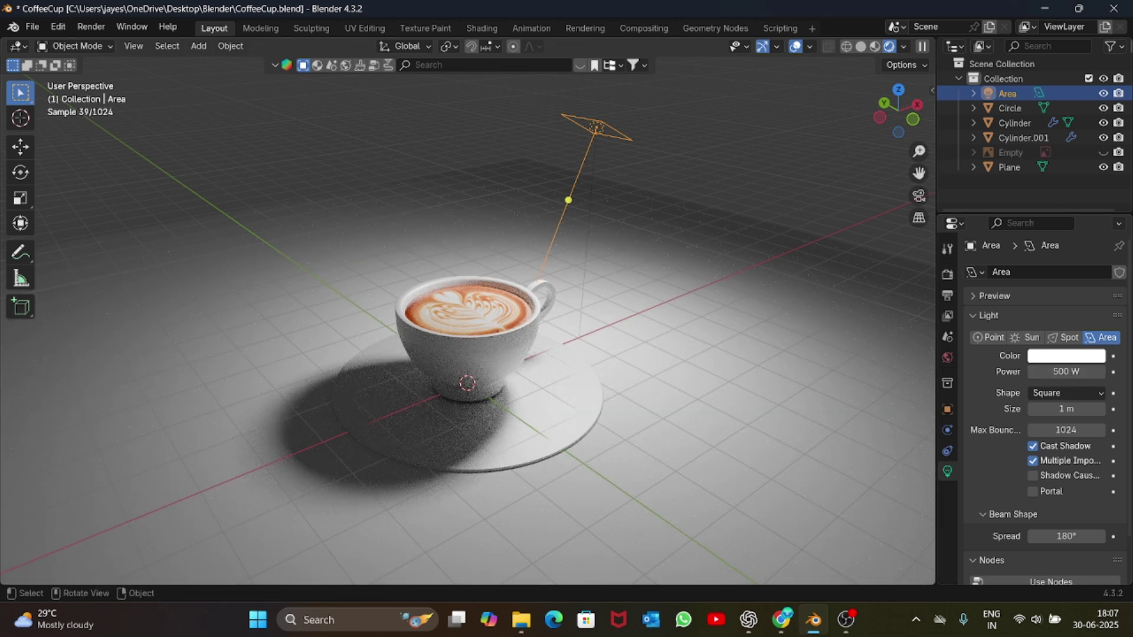
click(1066, 372)
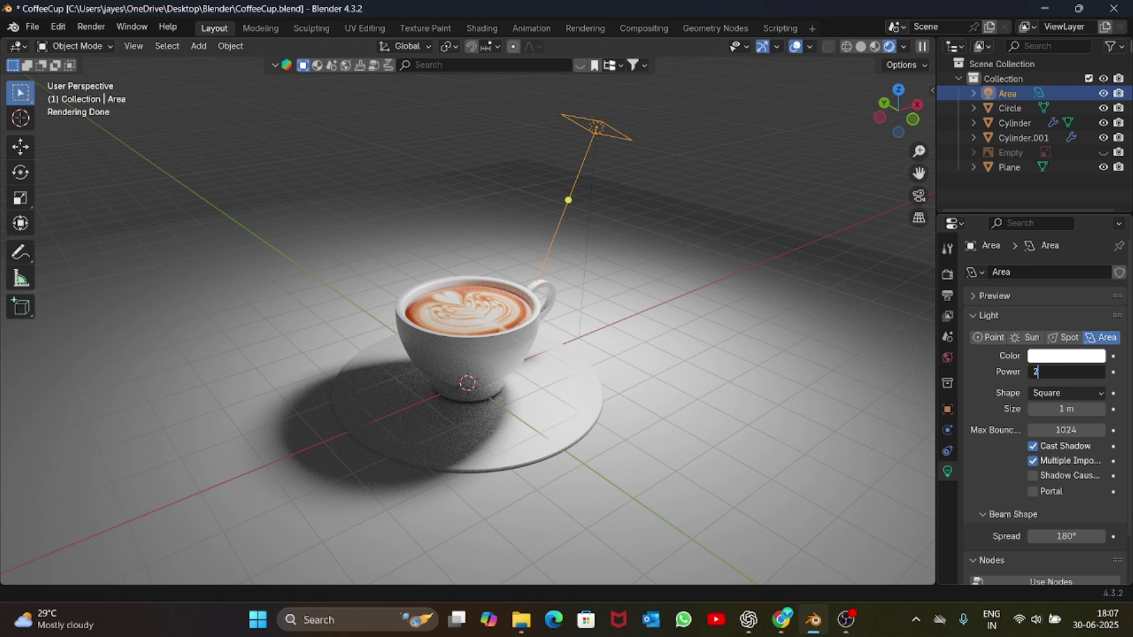
text(200)
key(Return)
- Duplicate the area light, offset the copy about -4.6 m along Y and move it along X in line with the cup
key(shift+d)
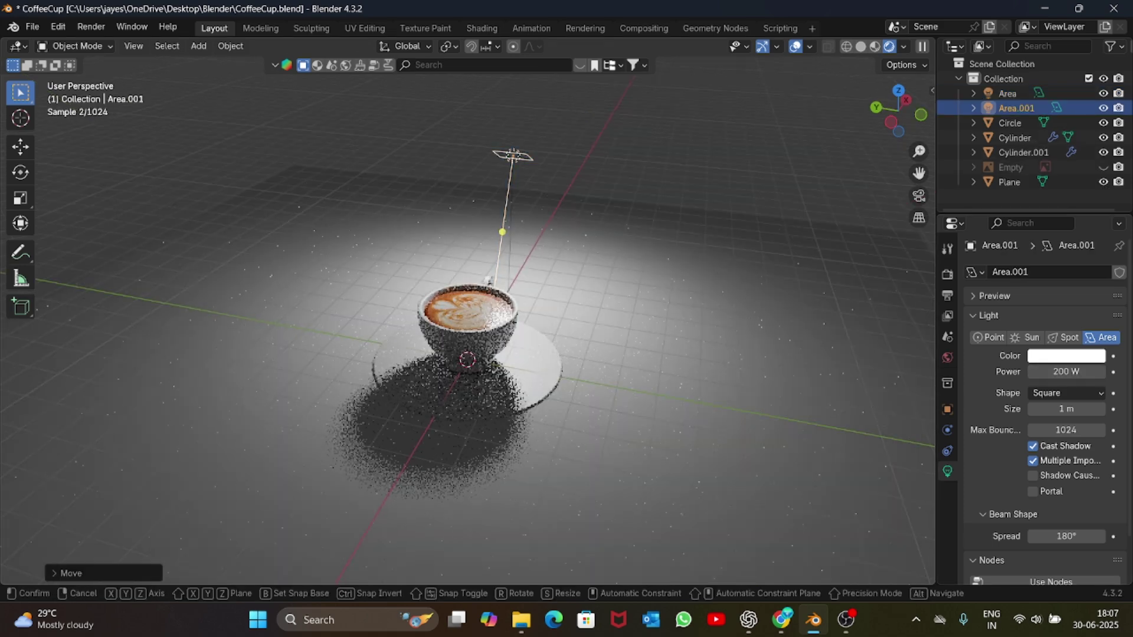
key(x)
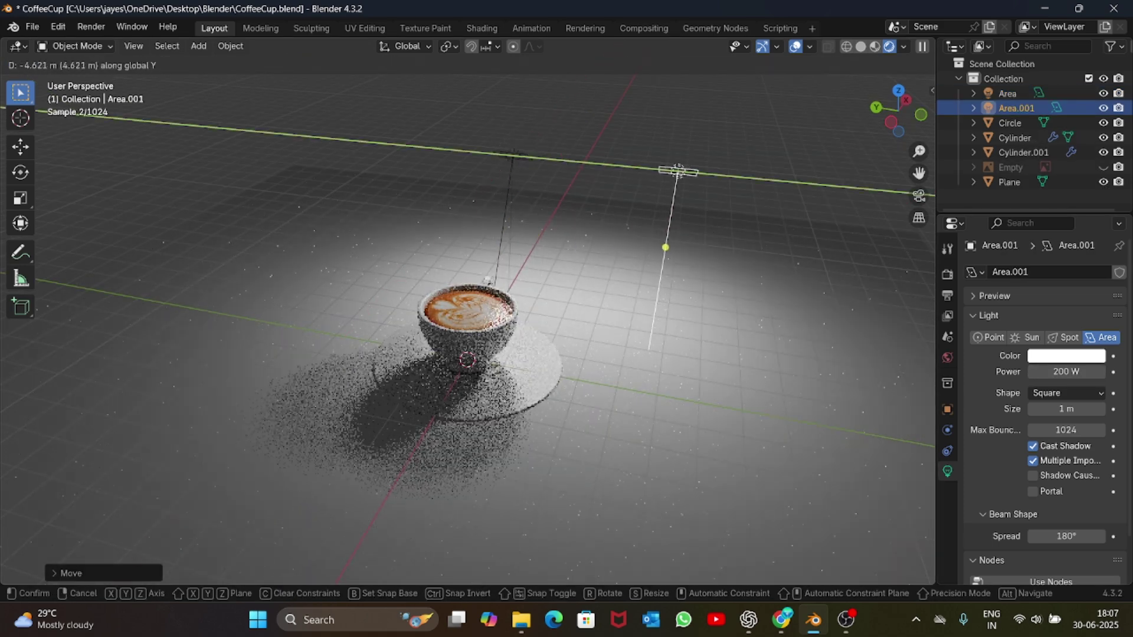
key(Return)
key(KP_7)
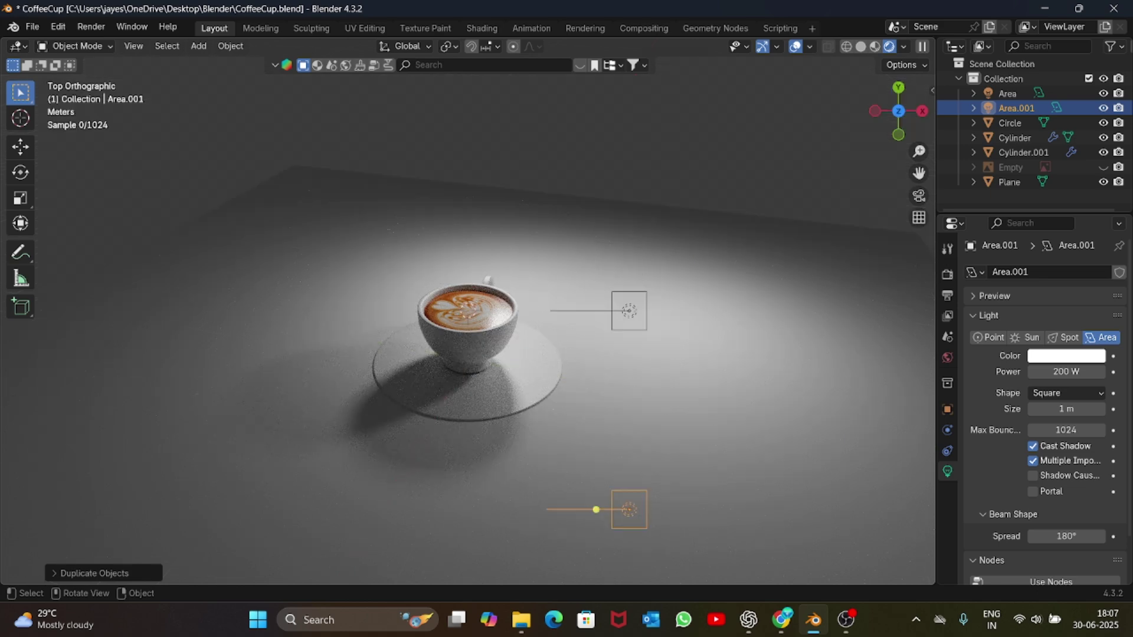
key(g)
key(x)
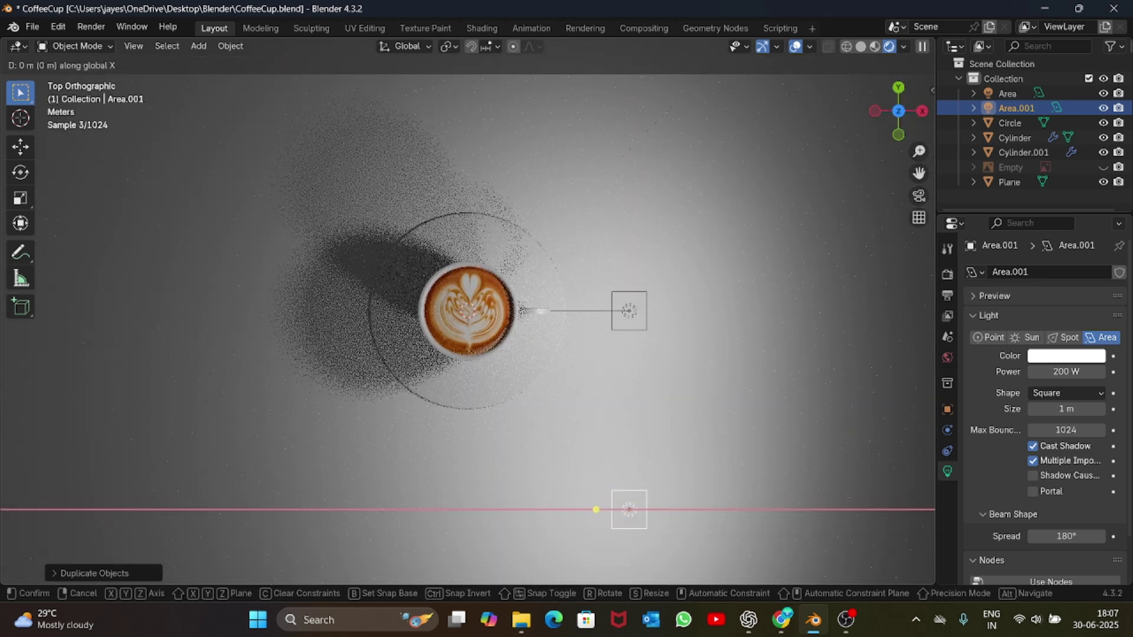
key(Return)
- Rotate the duplicated area light about -95° around Z so it points toward the cup
key(r)
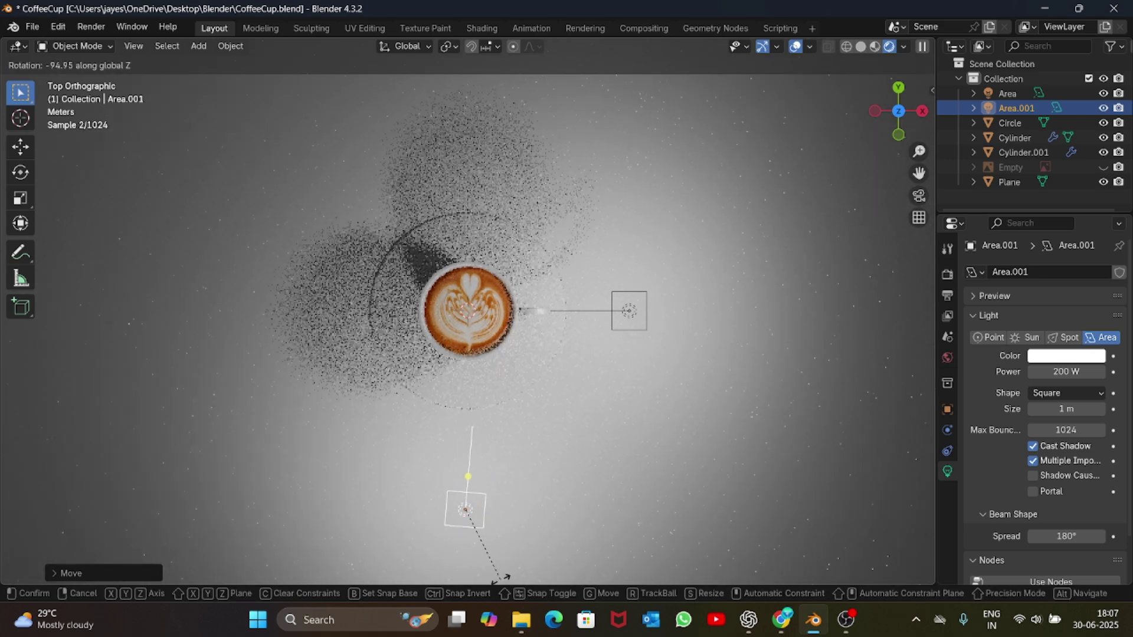
click(505, 577)
mouse_move(899, 111)
mouse_down()
mouse_move(908, 105)
mouse_move(899, 112)
mouse_up()
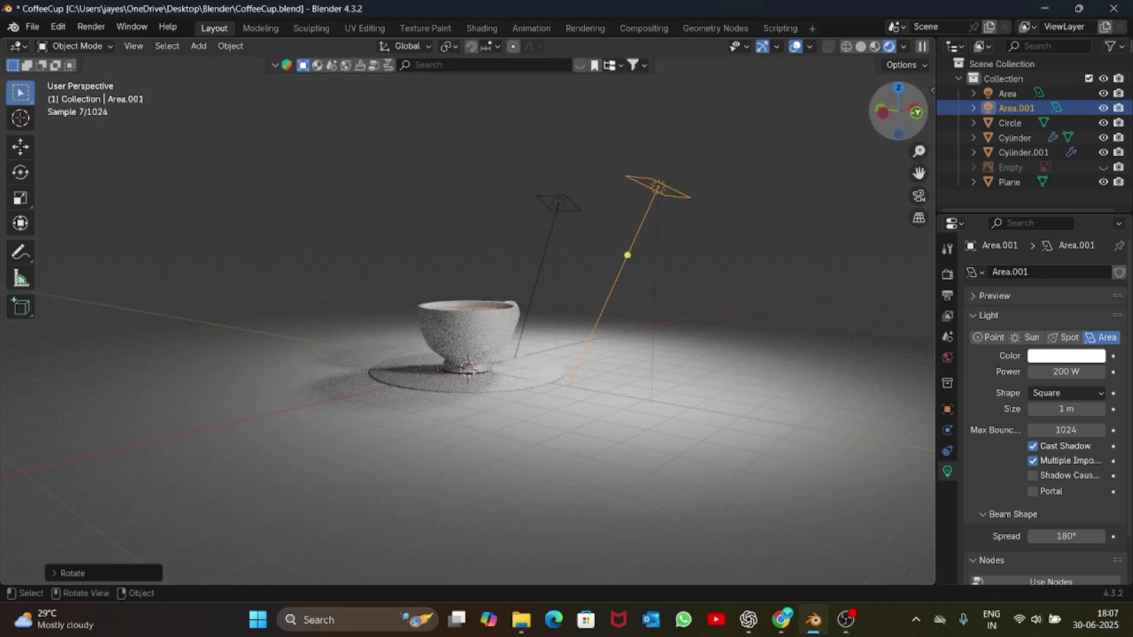
- Rotate the duplicated area light about 55° around Y so it tilts toward the cup
key(r)
key(y)
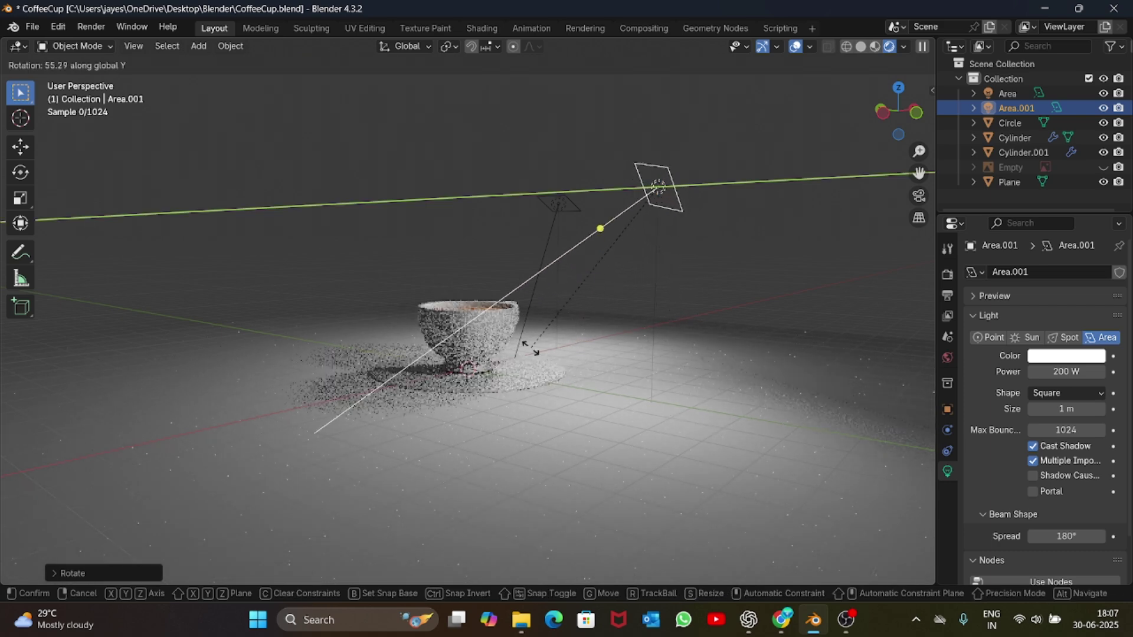
click(529, 348)
drag(898, 111, 898, 124)
- Set the duplicated area light's Power to 100 W
click(1065, 356)
click(1066, 372)
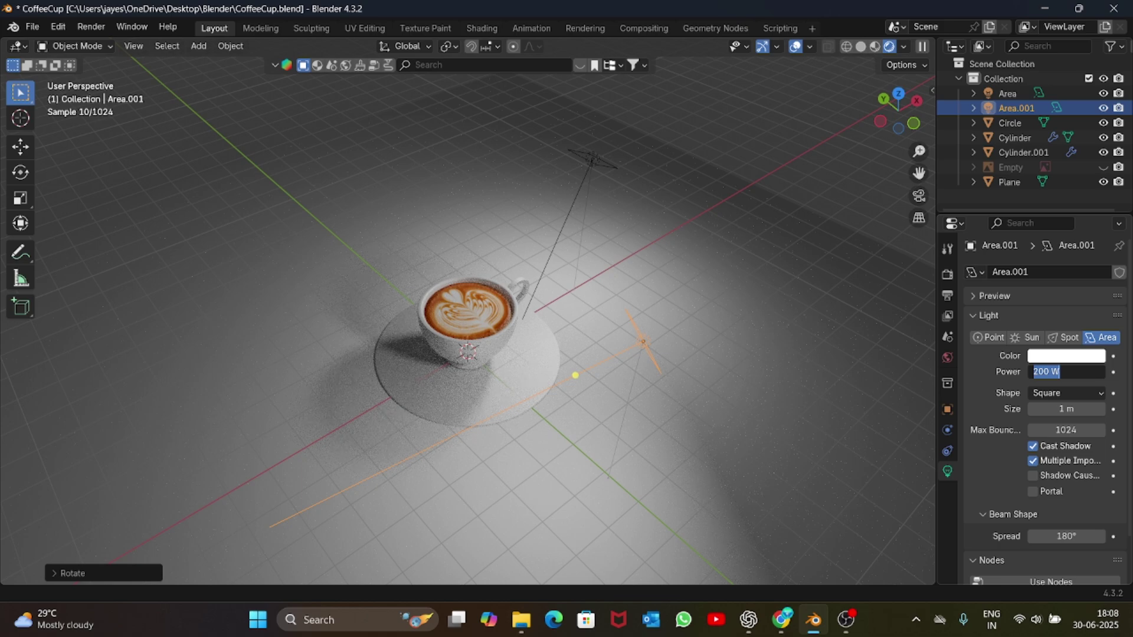
key(Return)
scroll(468, 331, up, 6)
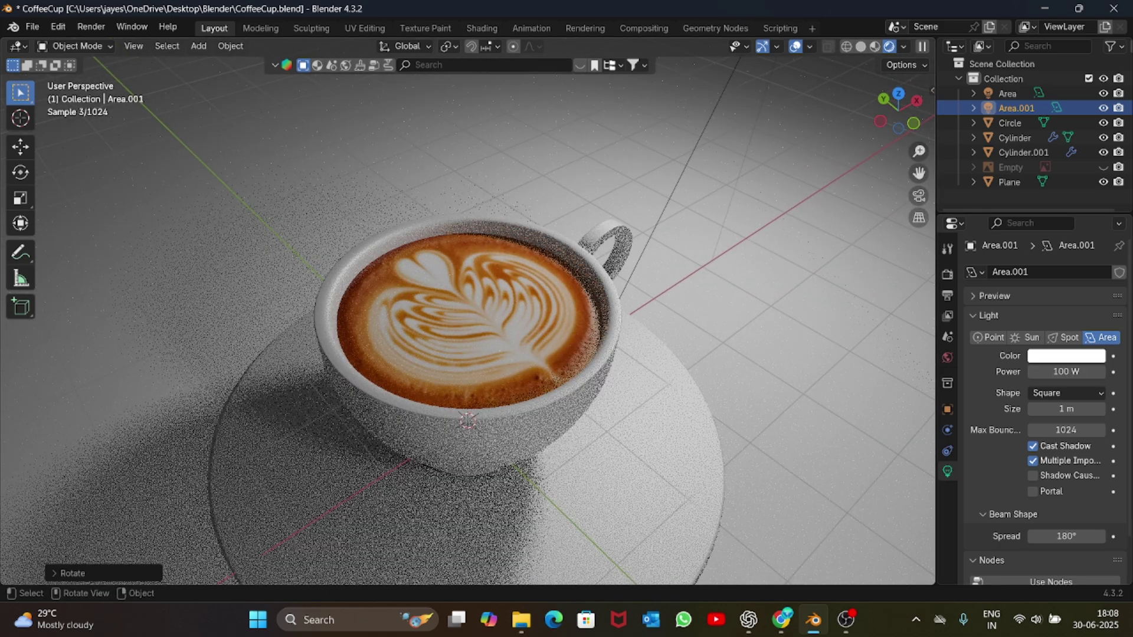
scroll(468, 330, down, 4)
- Rotate the duplicated area light around Z so its beam is aimed at the cup
mouse_move(898, 111)
mouse_down()
mouse_move(900, 69)
mouse_move(897, 88)
mouse_up()
key(r)
key(y)
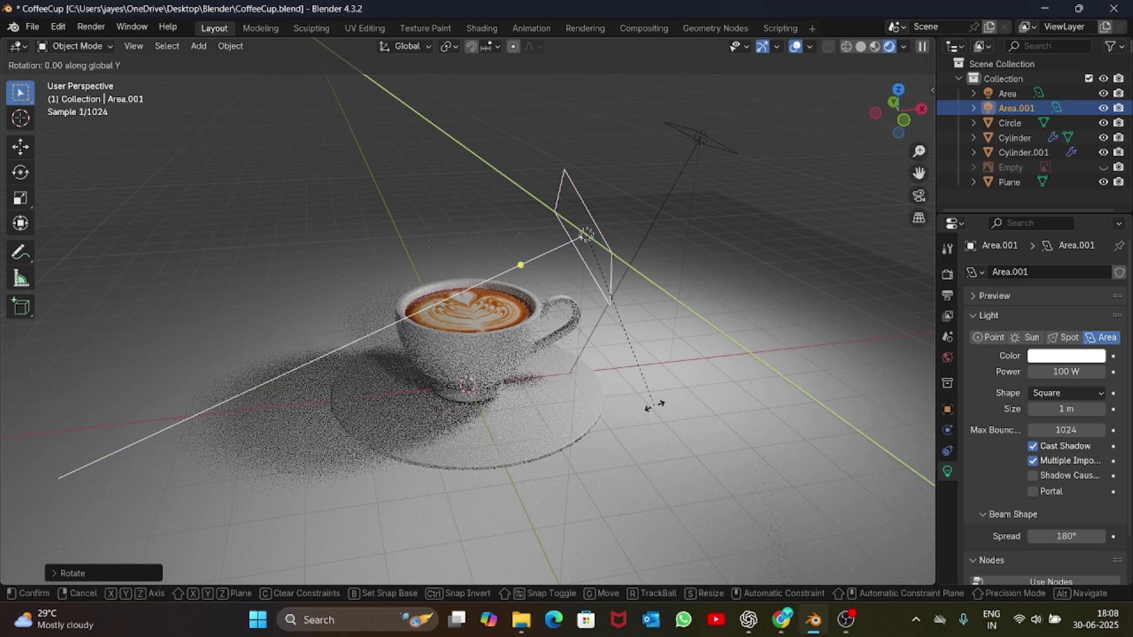
key(z)
click(406, 433)
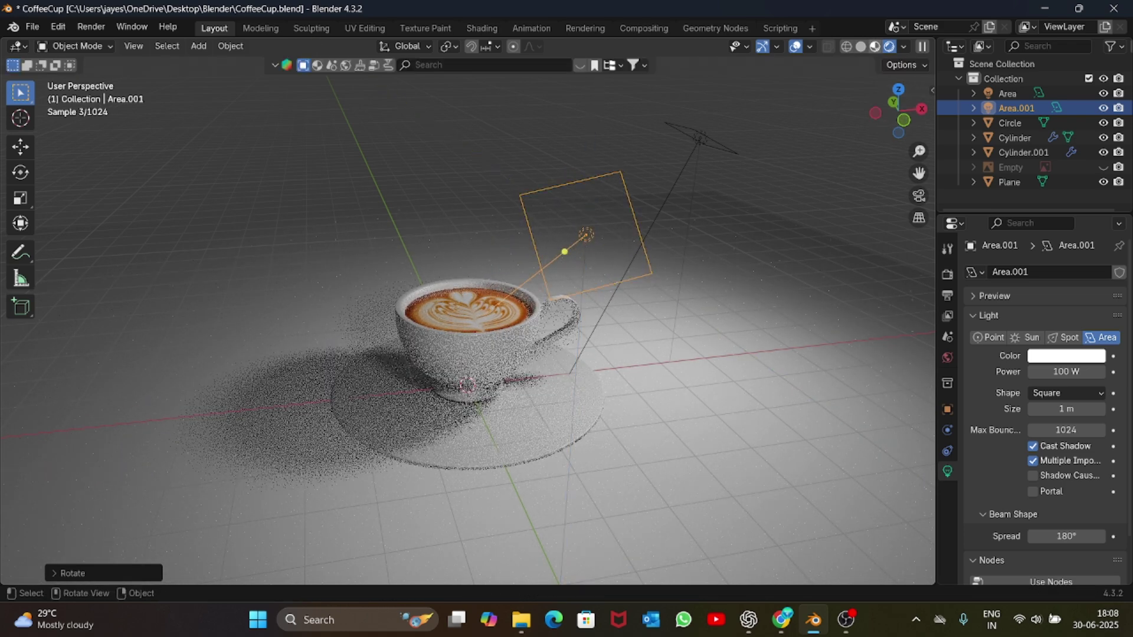
drag(892, 106, 936, 118)
- Move the duplicated area light about -1.7 m along Y, farther away from the cup
scroll(590, 330, down, 2)
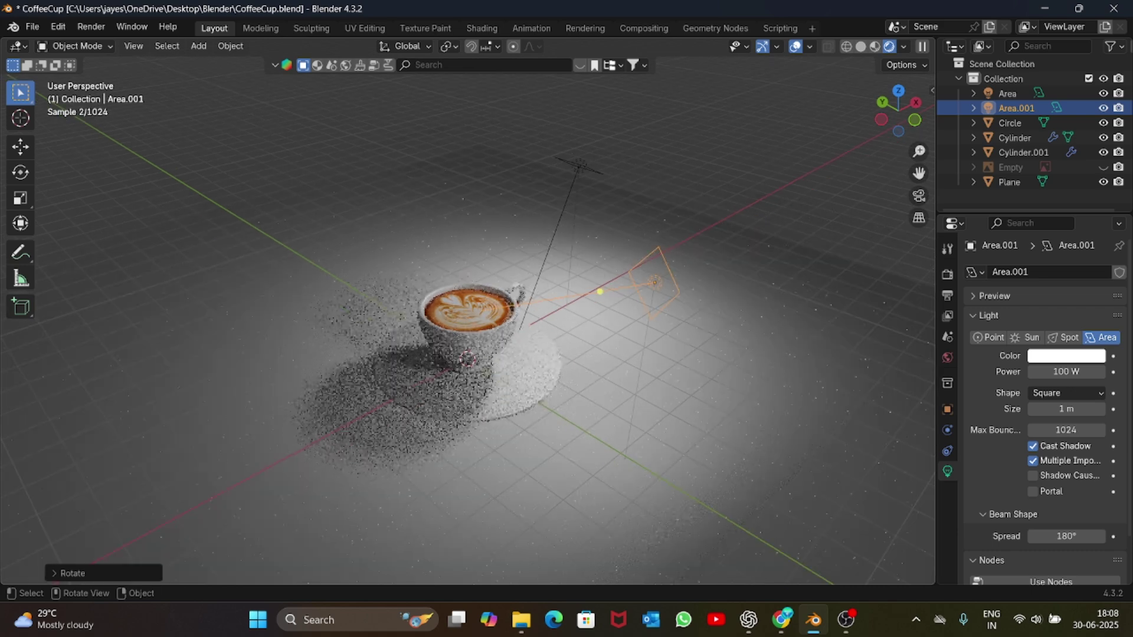
key(g)
key(x)
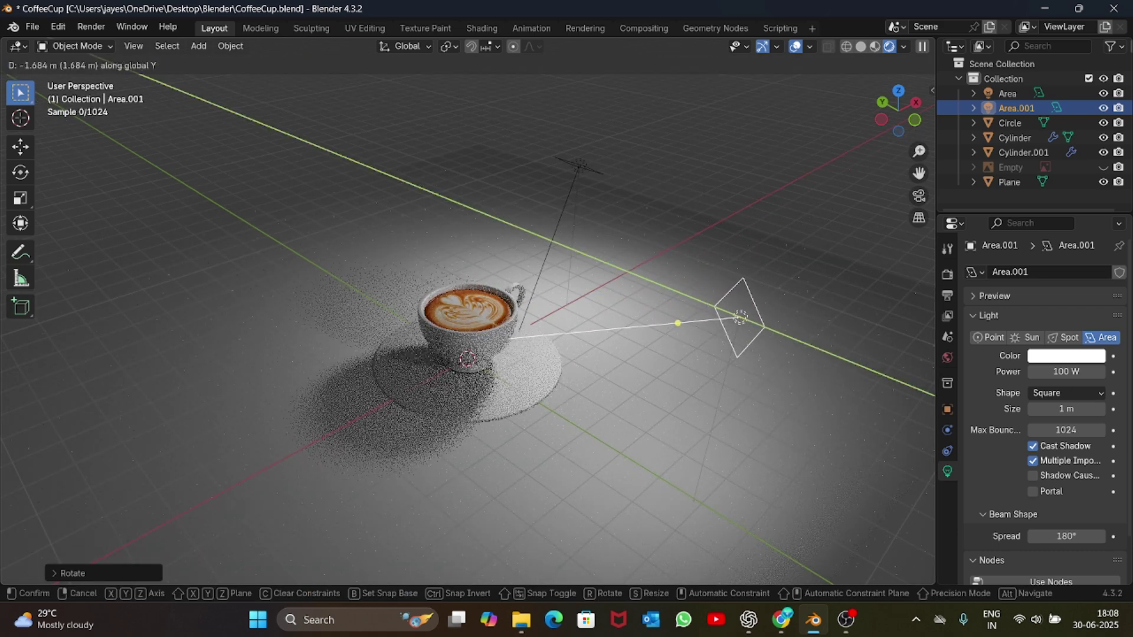
key(Return)
scroll(468, 322, up, 3)
scroll(468, 321, down, 2)
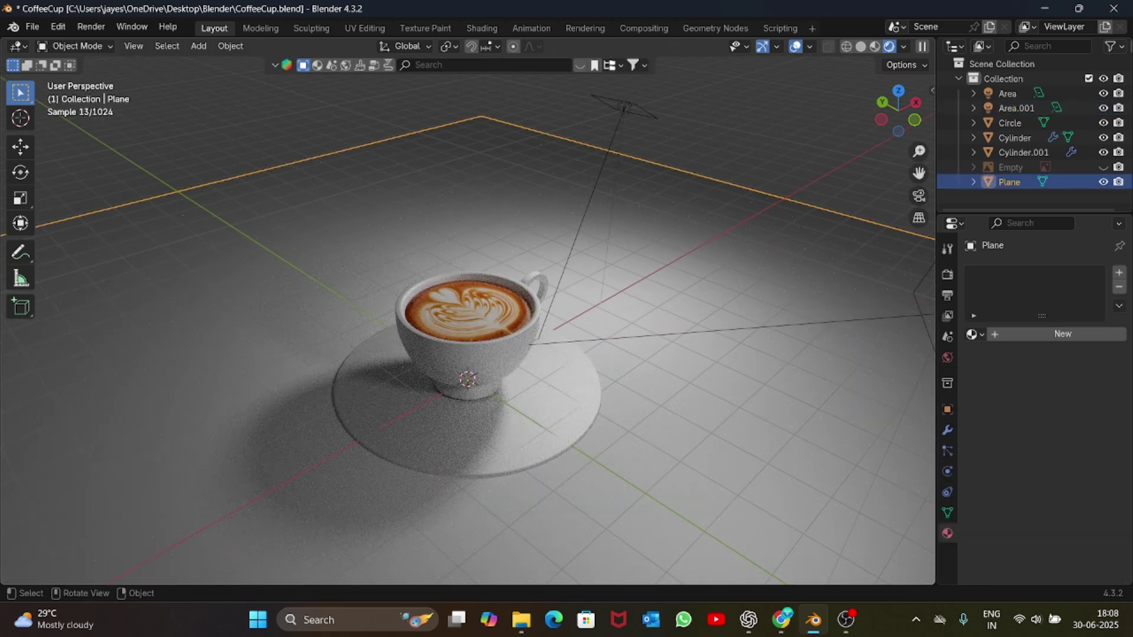
- Apply the Scale transform to the ground plane
scroll(467, 311, up, 1)
mouse_move(467, 311)
middle_down()
mouse_move(446, 285)
mouse_move(455, 302)
middle_up()
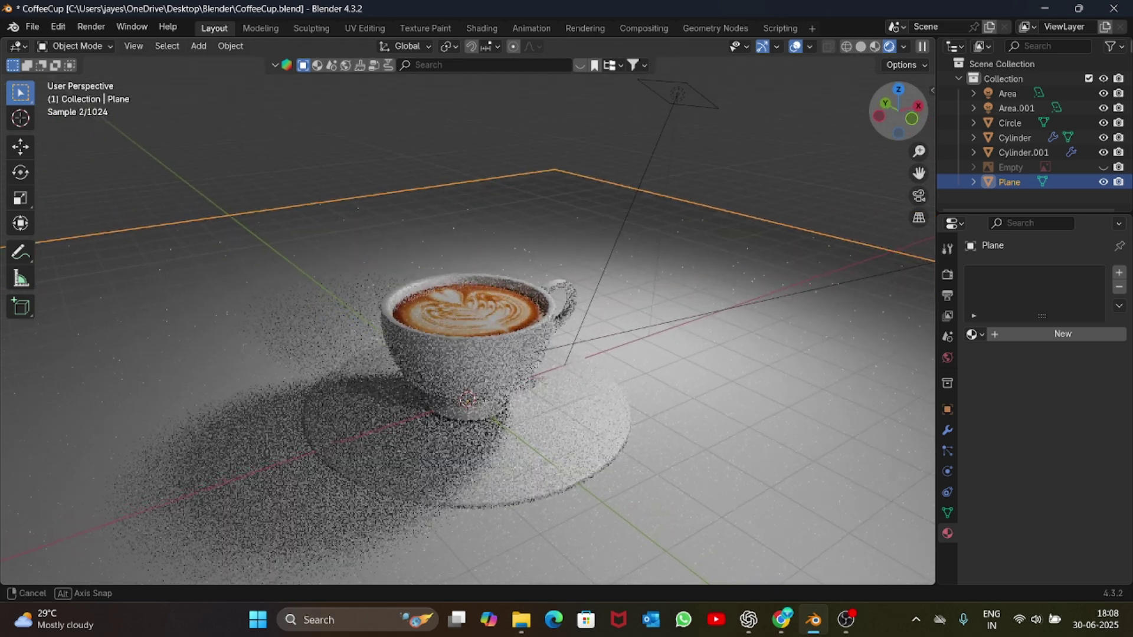
drag(879, 118, 867, 121)
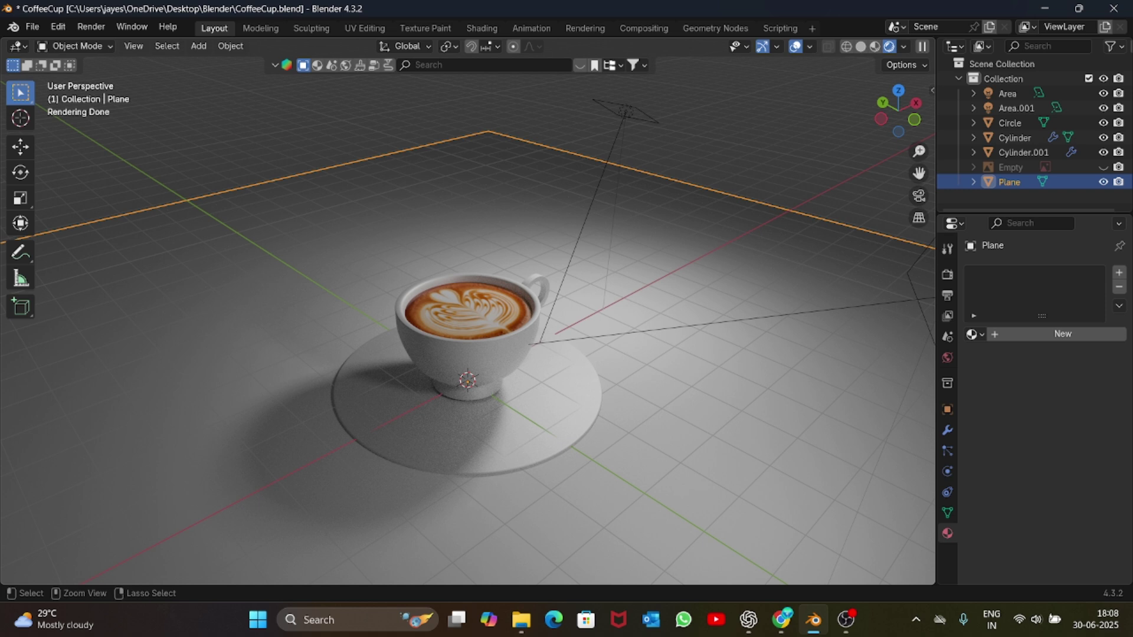
key(ctrl+a)
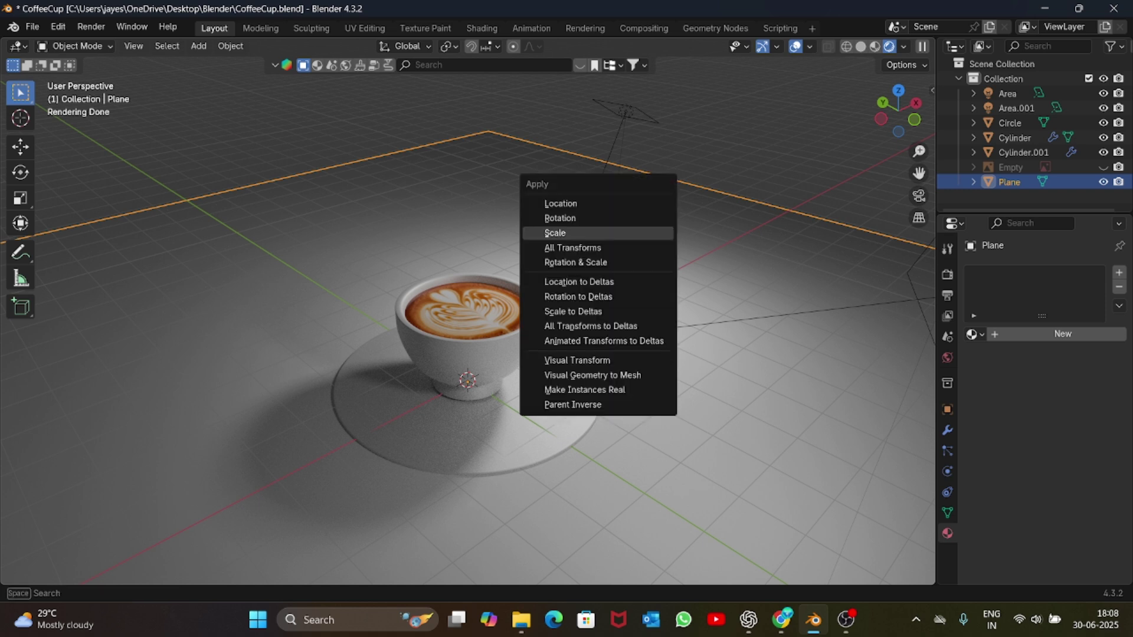
click(597, 233)
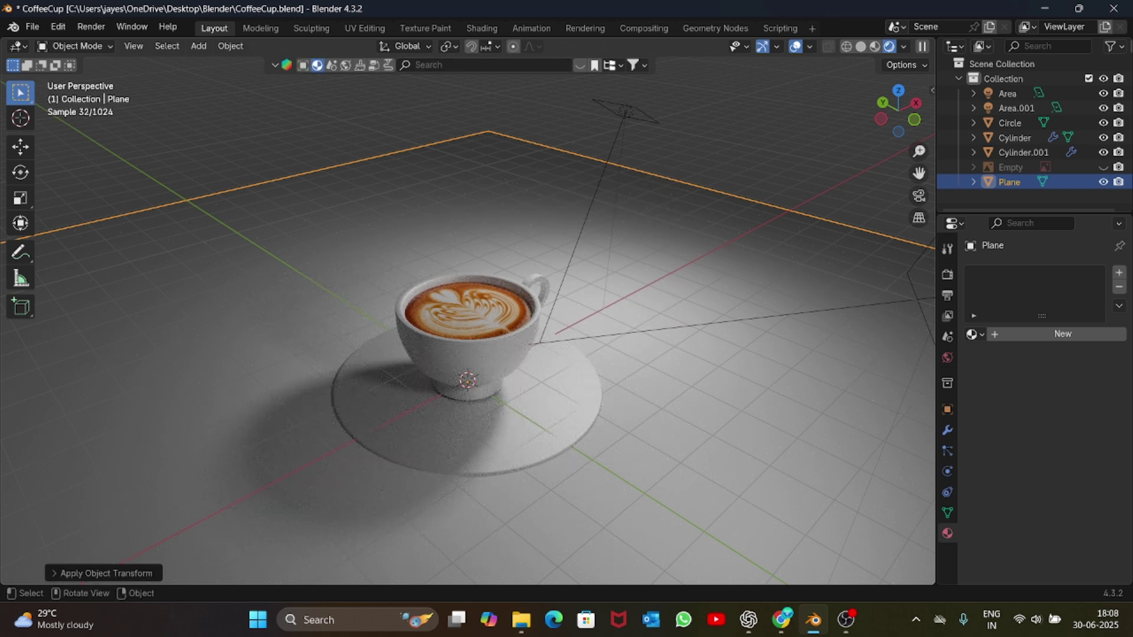
- Search the material library for "table" and assign the Furniture wood material to the ground plane
click(488, 65)
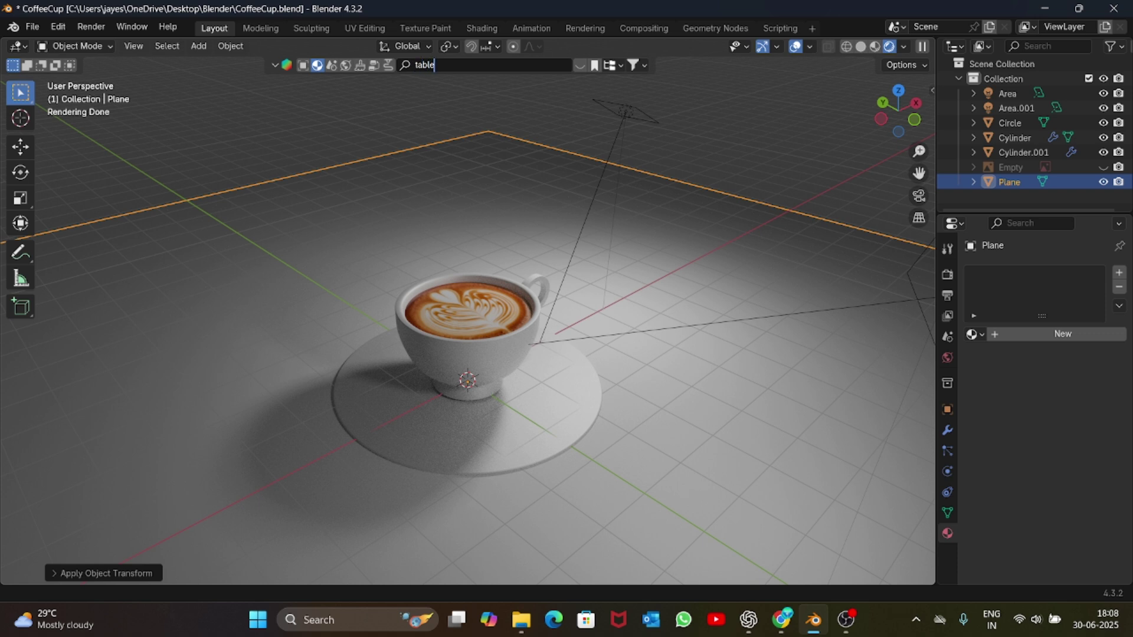
key(Return)
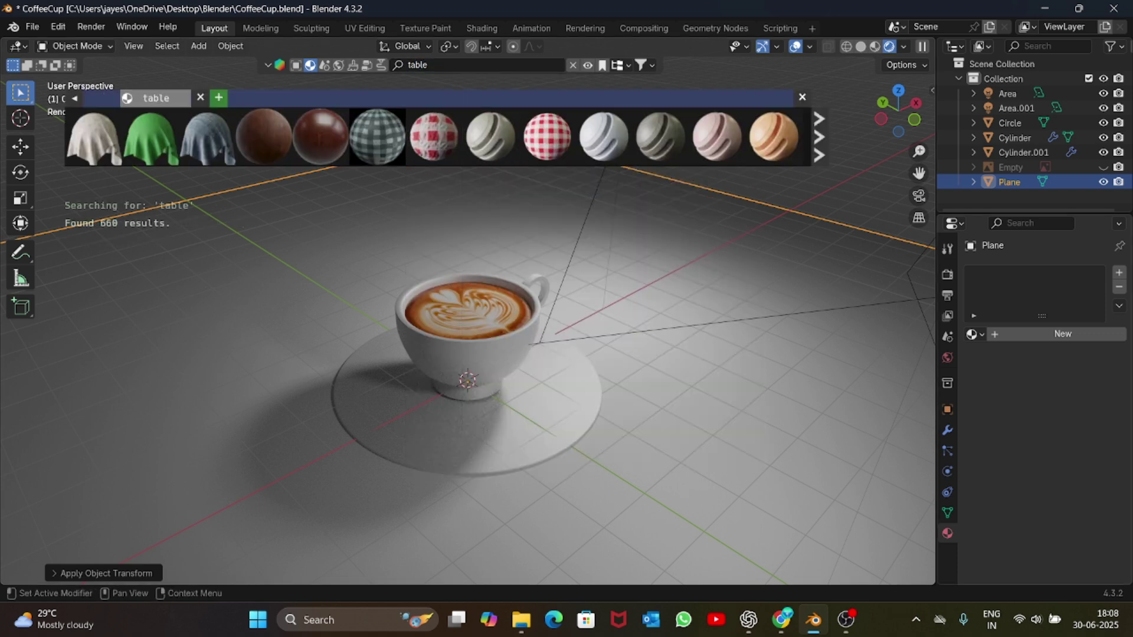
mouse_move(772, 137)
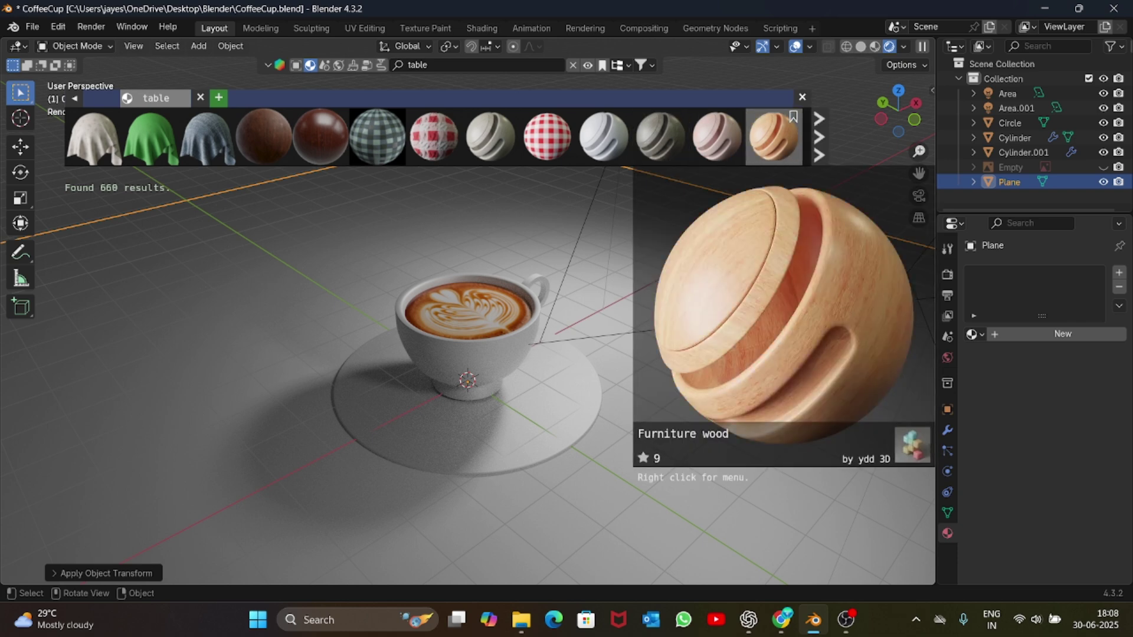
drag(773, 137, 496, 348)
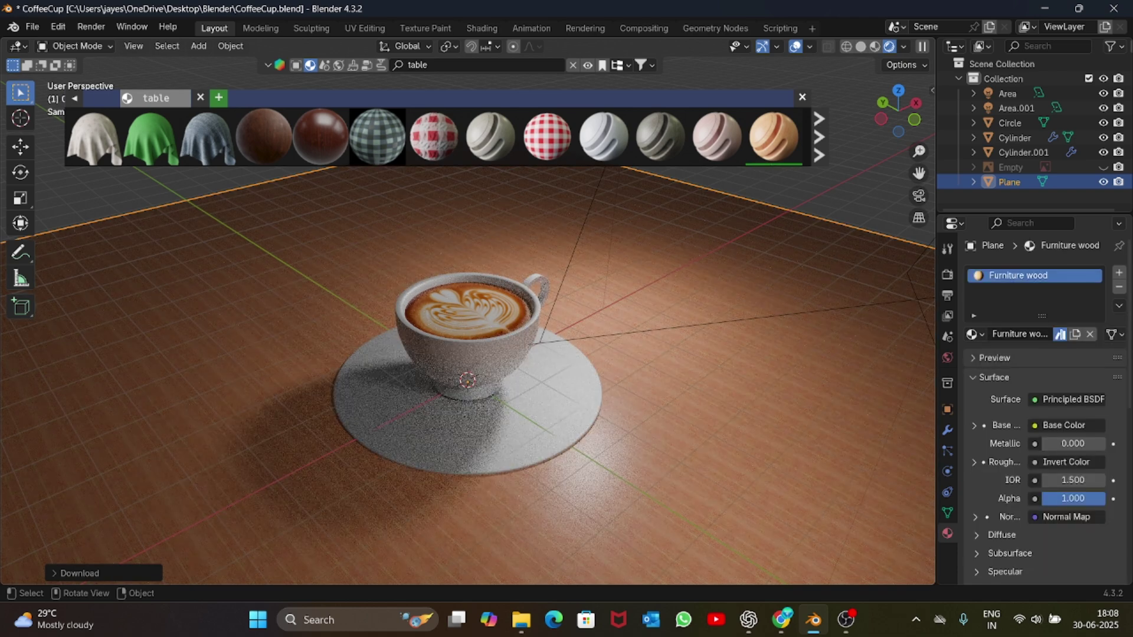
scroll(468, 377, up, 2)
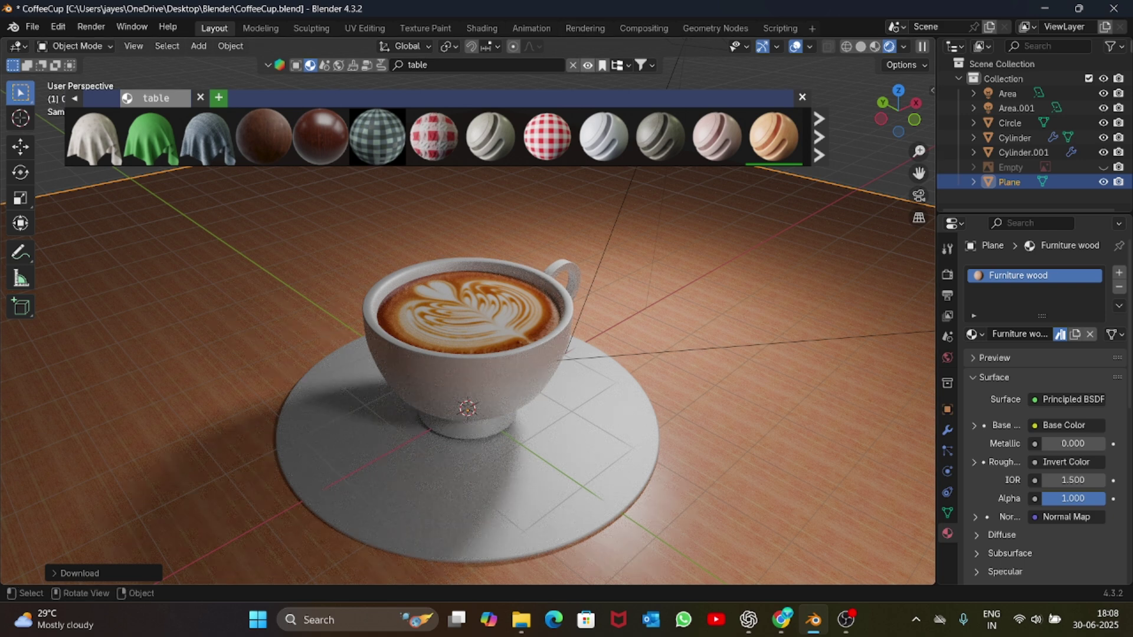
- Hide the asset results and viewport overlays and inspect the cup on the wooden surface
click(587, 65)
click(795, 46)
scroll(467, 312, down, 1)
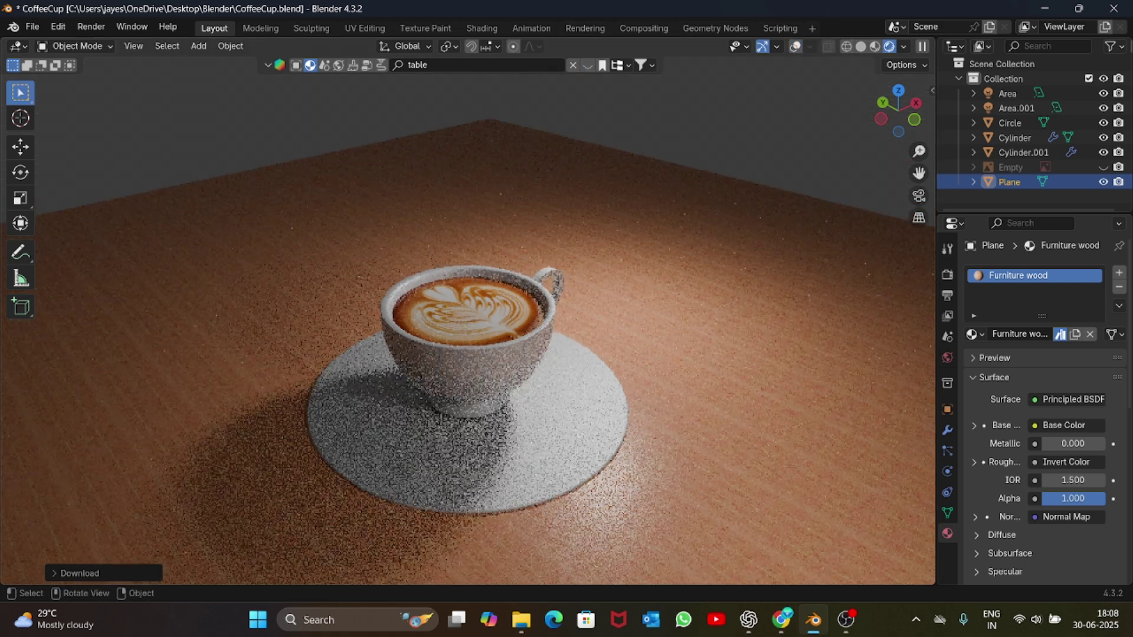
drag(903, 116, 910, 118)
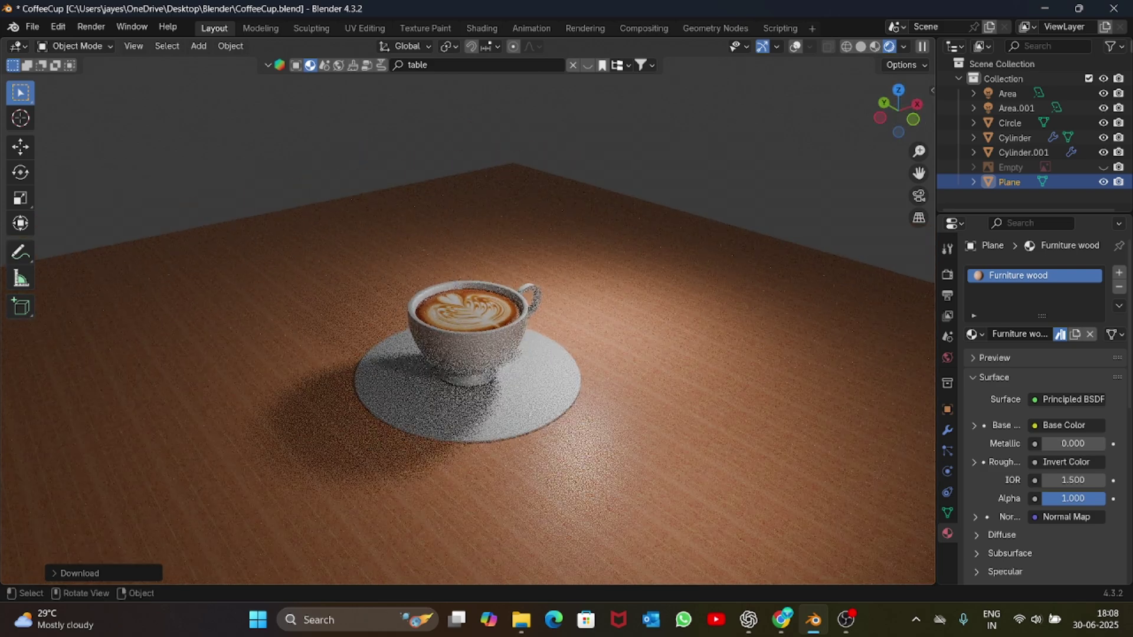
- Search the model library for "spoon", add the unlocked metal spoon to the scene and close the asset results
click(295, 65)
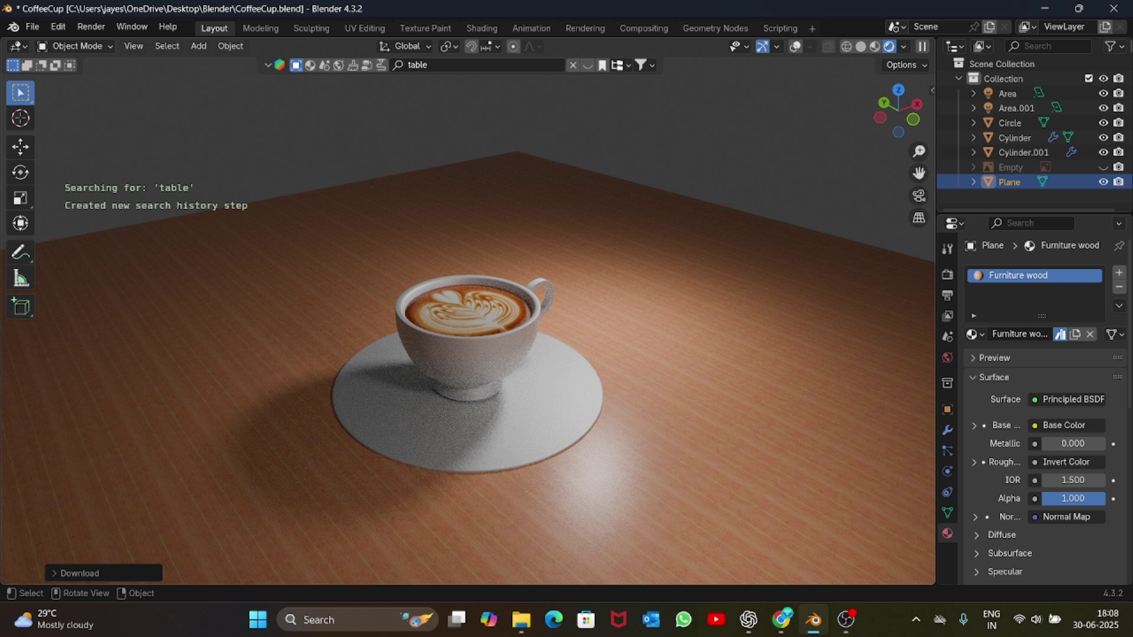
click(476, 65)
text(spp)
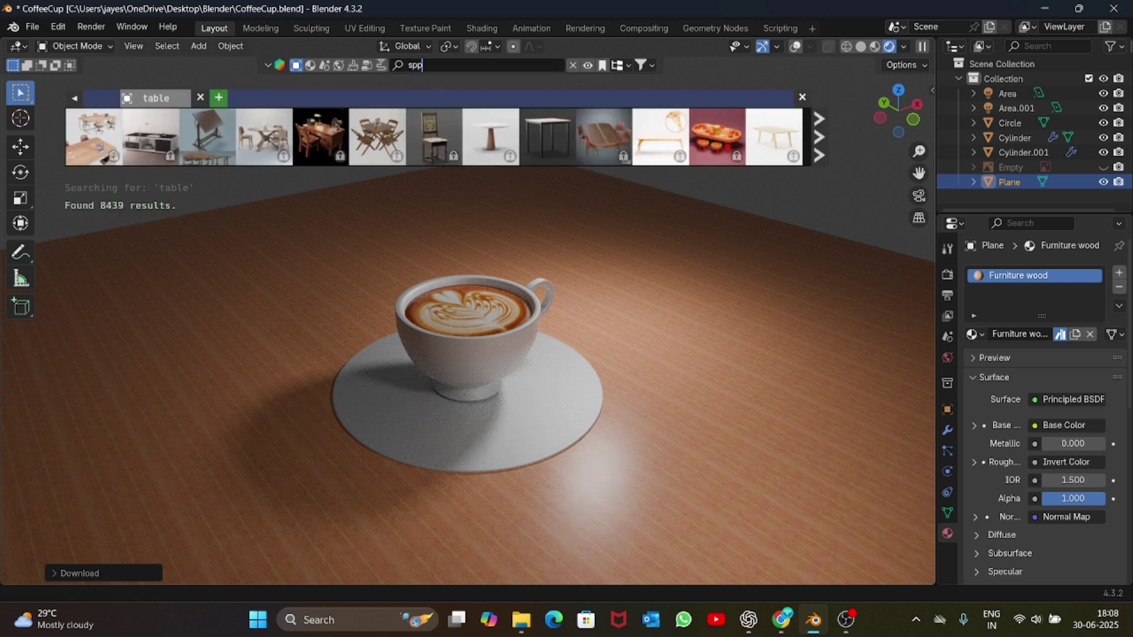
text(on)
key(Return)
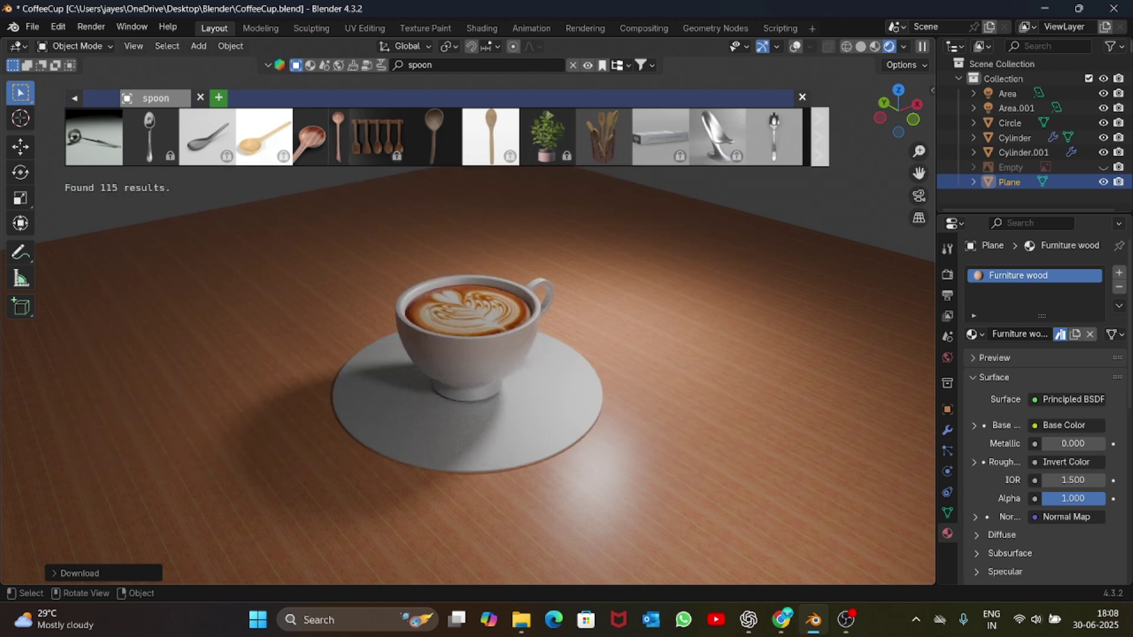
drag(773, 136, 519, 325)
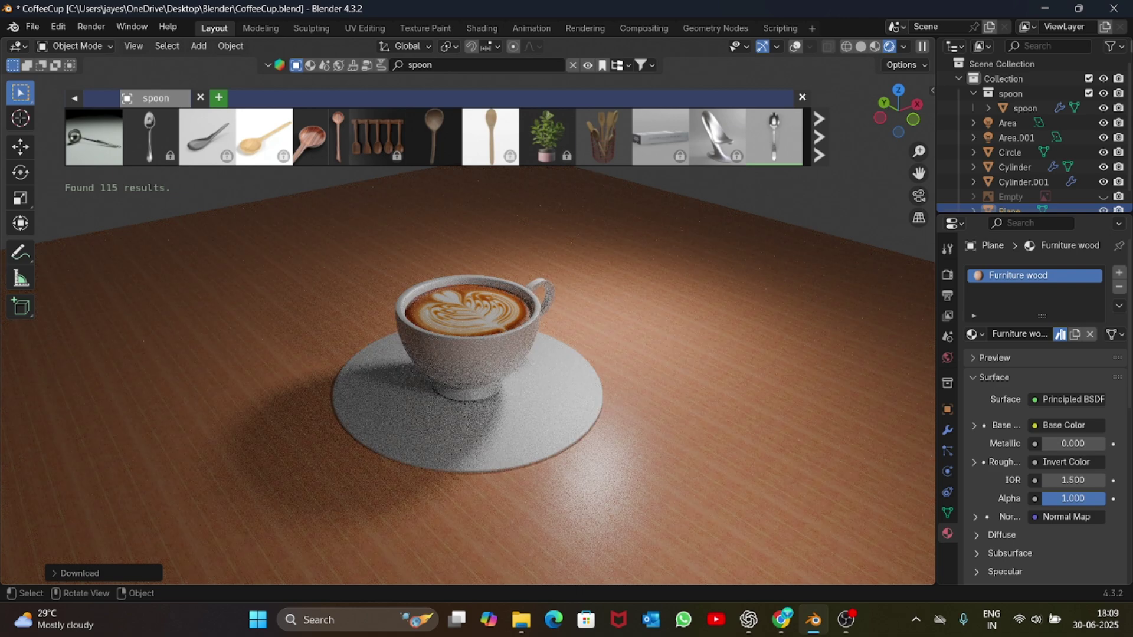
click(802, 98)
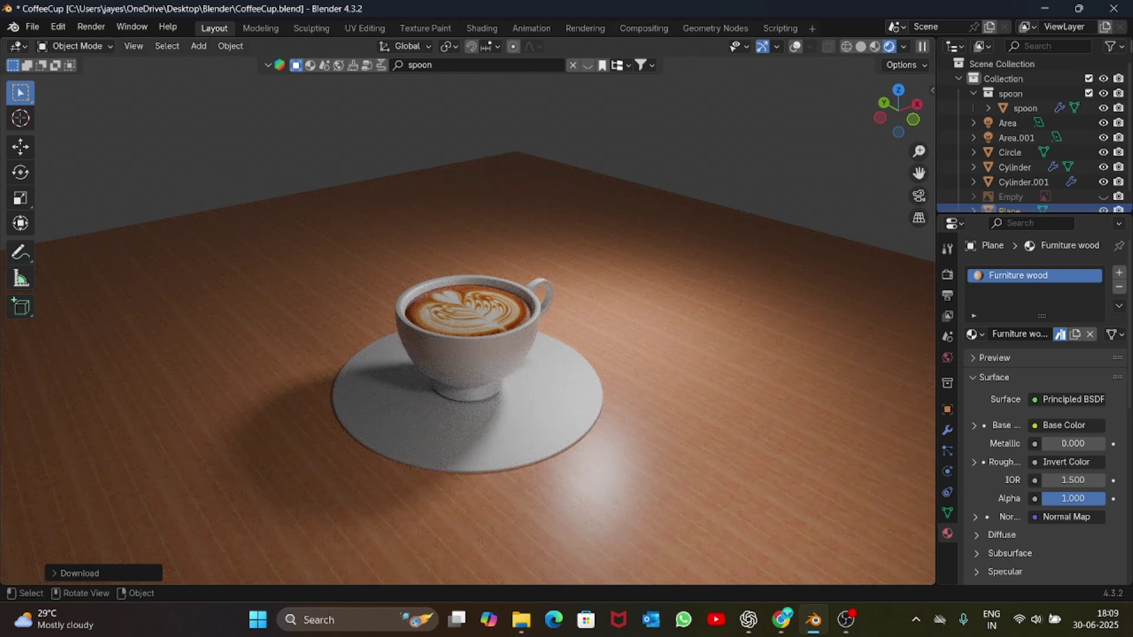
- Show the viewport overlays again, then enlarge the imported spoon and rotate it around Z
click(796, 47)
scroll(1027, 187, down, 1)
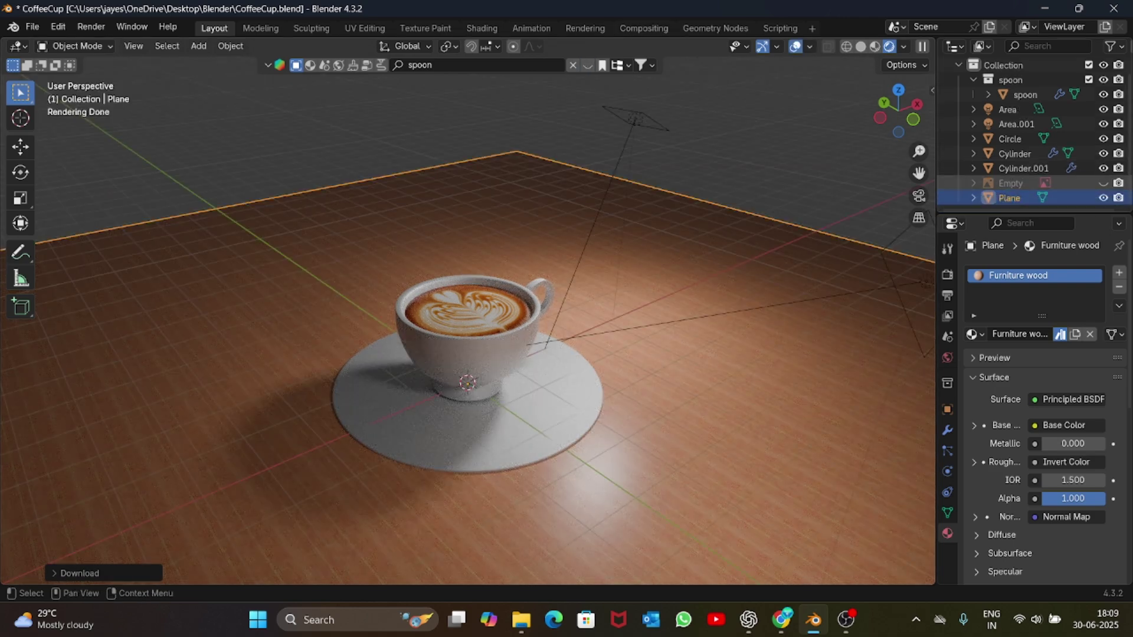
click(1025, 94)
key(s)
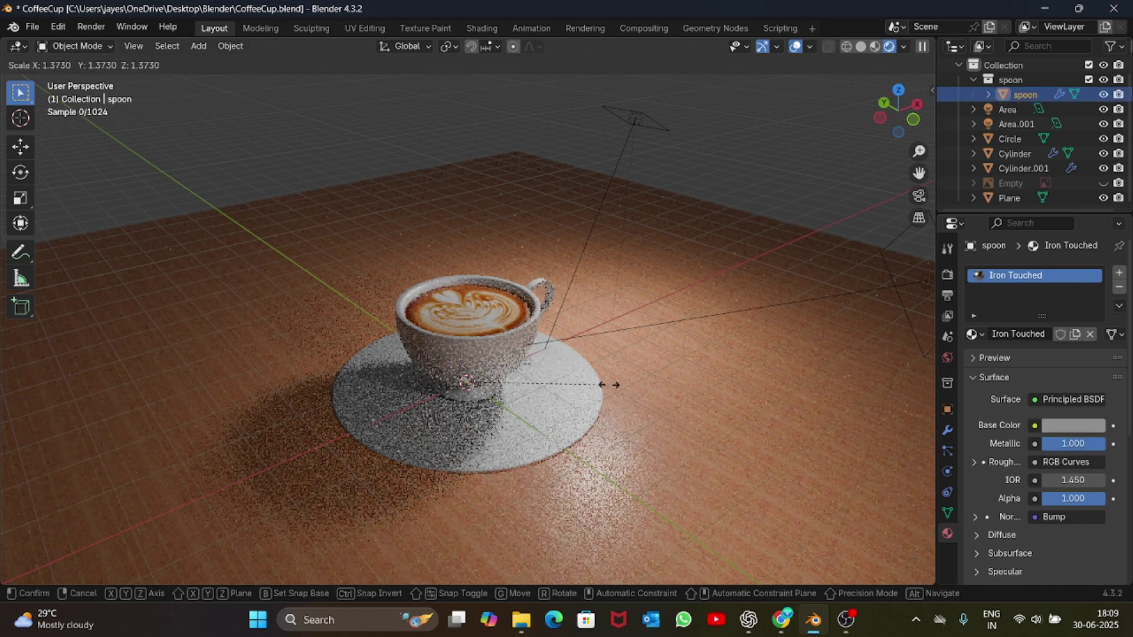
click(485, 394)
key(r)
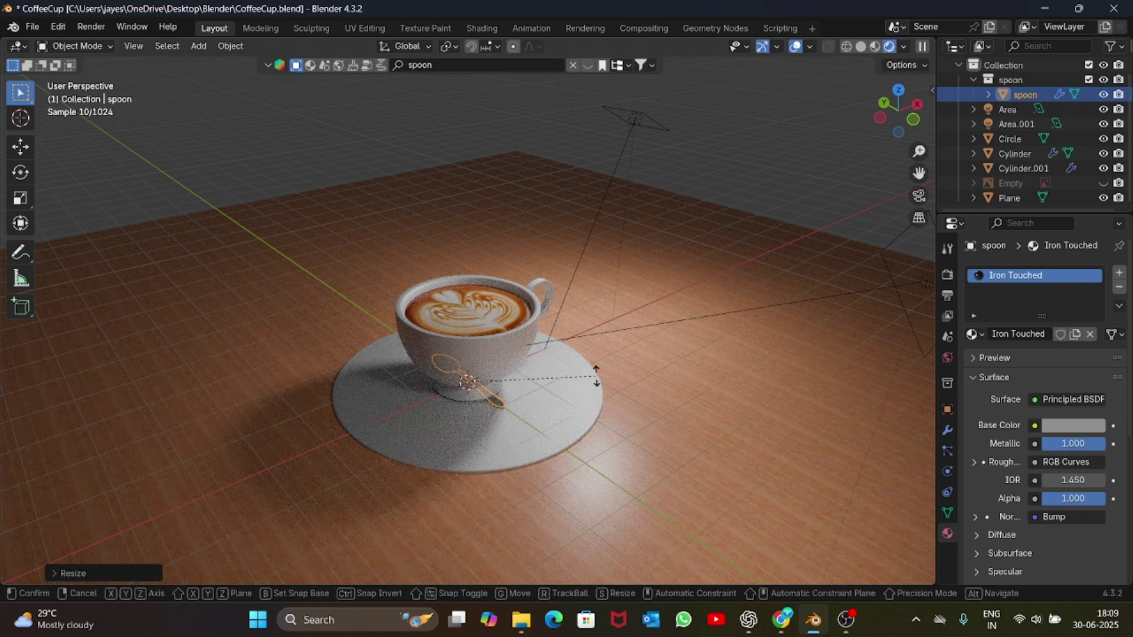
key(z)
click(601, 264)
- Move the spoon out from under the cup onto the open front part of the saucer
key(g)
key(y)
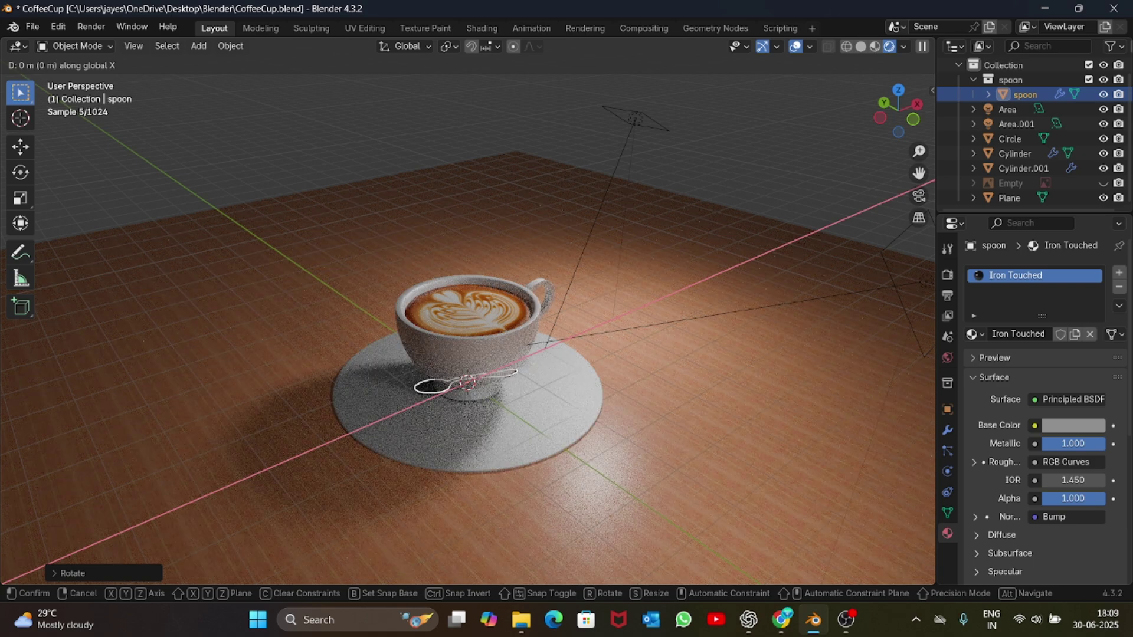
click(637, 295)
click(661, 331)
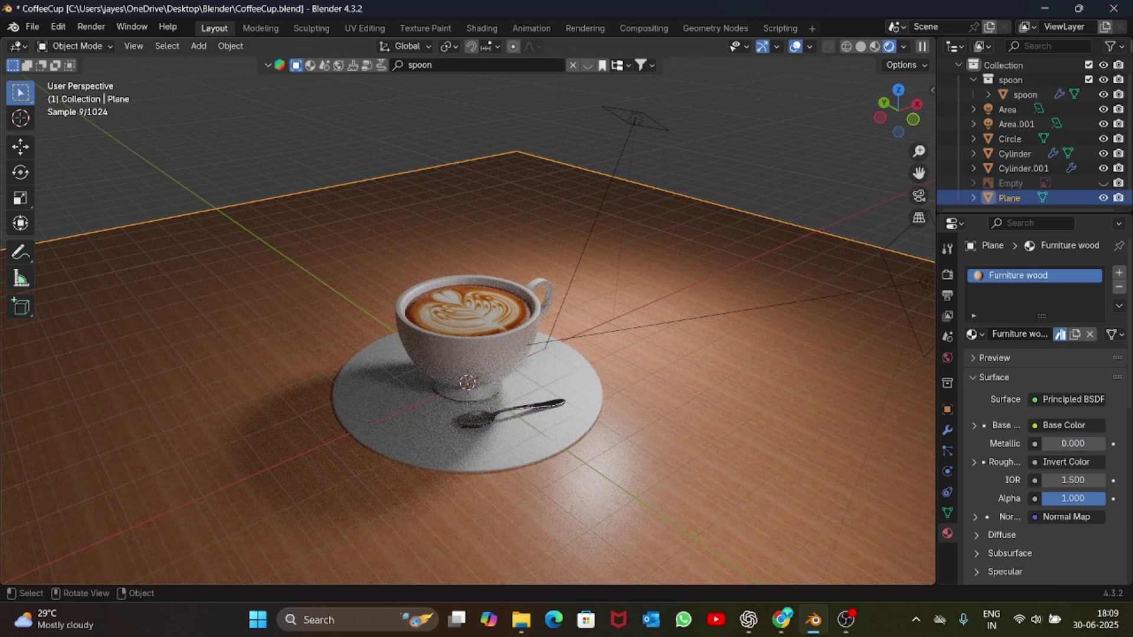
- Rotate the spoon about -172° around Z so its bowl and handle swap ends
click(479, 418)
key(r)
key(z)
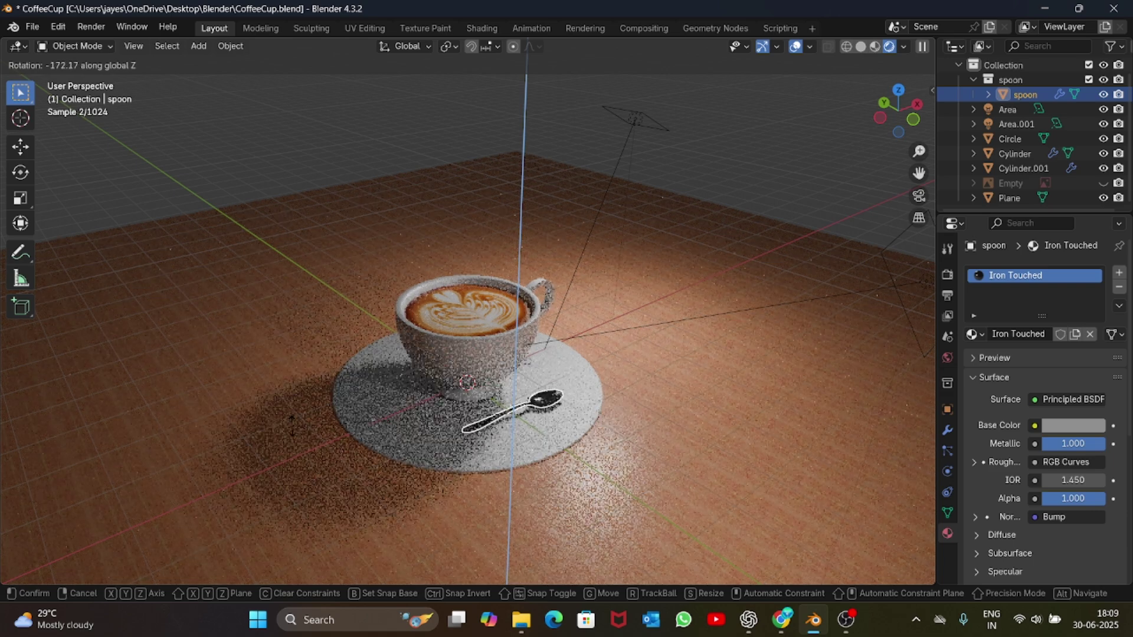
click(290, 423)
- Set the Base Color of the spoon's Iron Touched material to white
click(1073, 425)
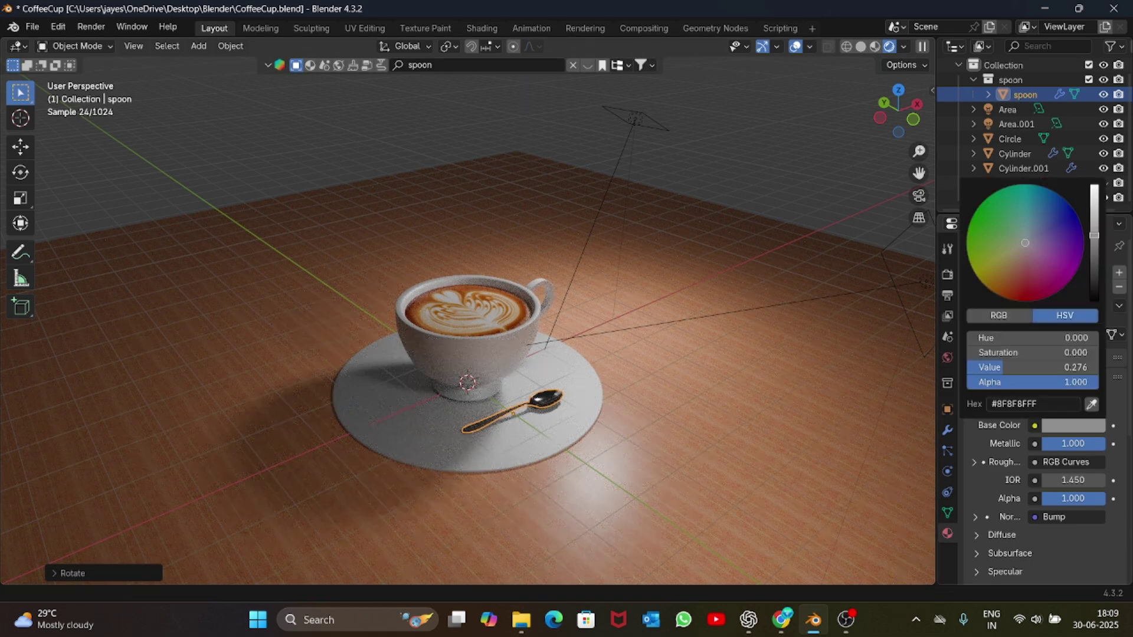
drag(1093, 236, 1093, 184)
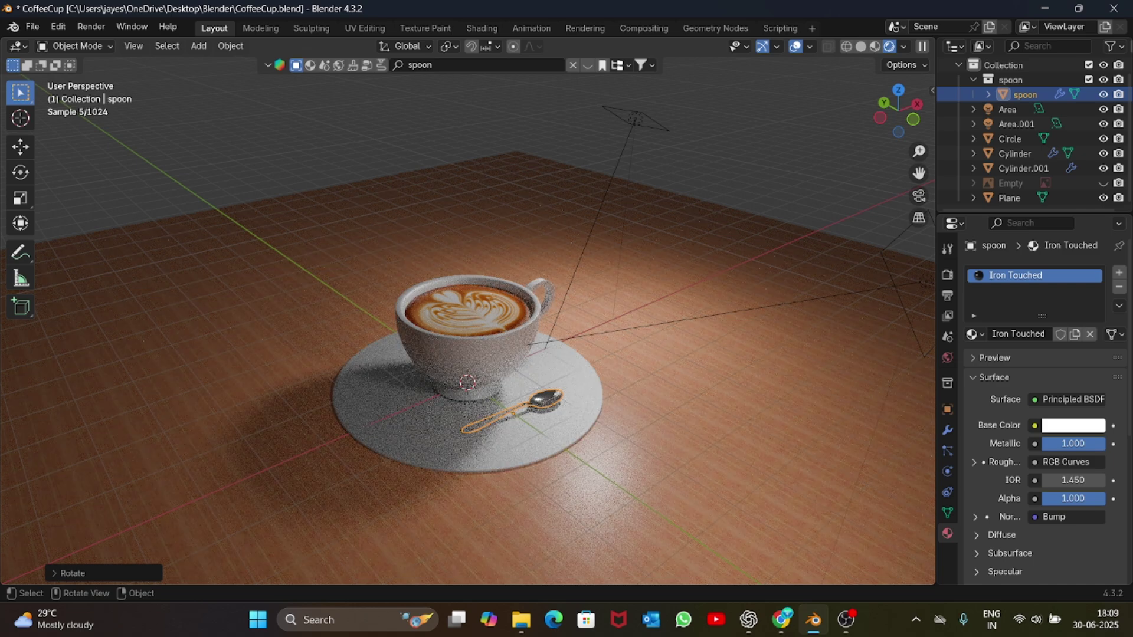
click(731, 413)
- Turn the spoon around Z again so its handle points toward the cup-handle side, ending with about -16°
click(544, 401)
key(r)
key(z)
key(g)
key(z)
key(r)
key(z)
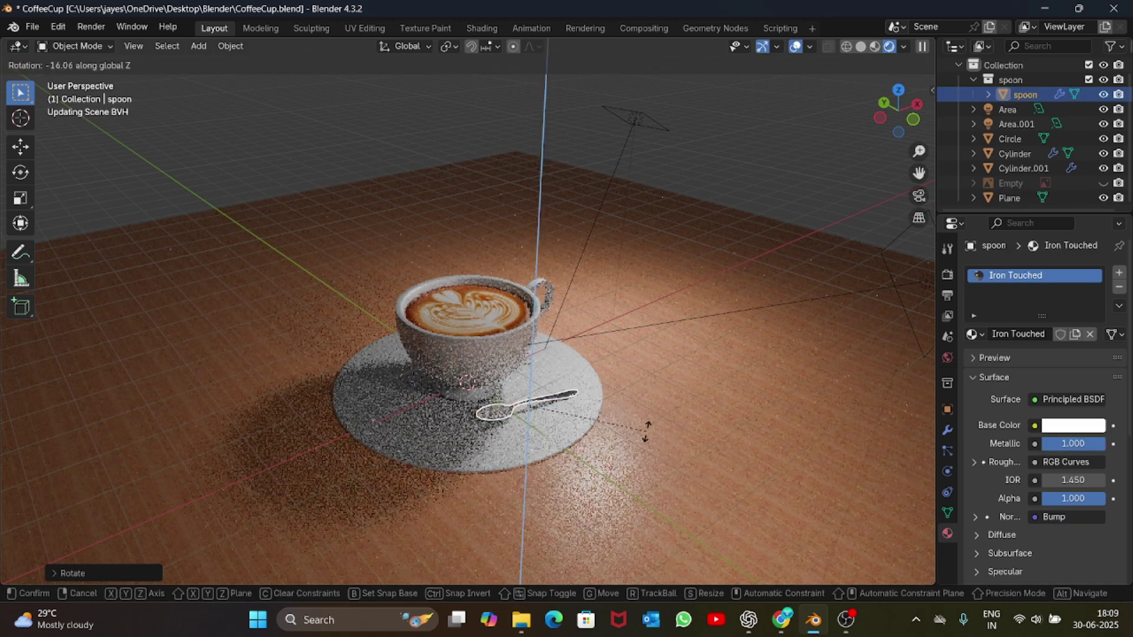
click(646, 430)
- Check the scene briefly without overlays and save CoffeeCup.blend
click(795, 47)
click(794, 46)
scroll(590, 377, up, 1)
key(ctrl+s)
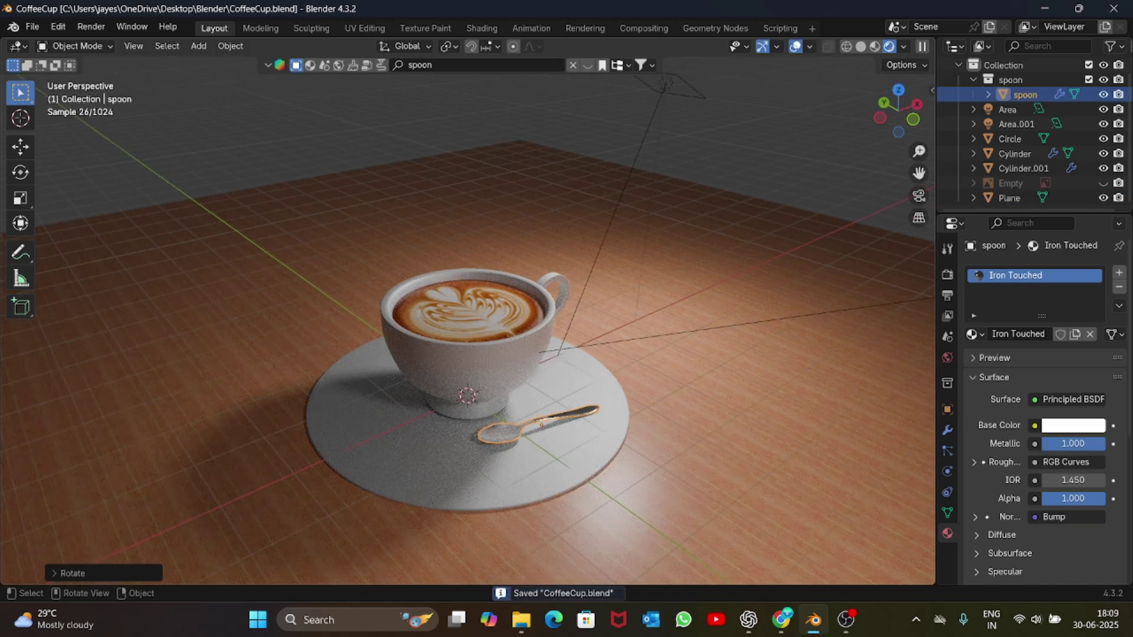
- Add a camera and align it to the current view of the cup, saucer and spoon
scroll(413, 230, down, 2)
key(shift+a)
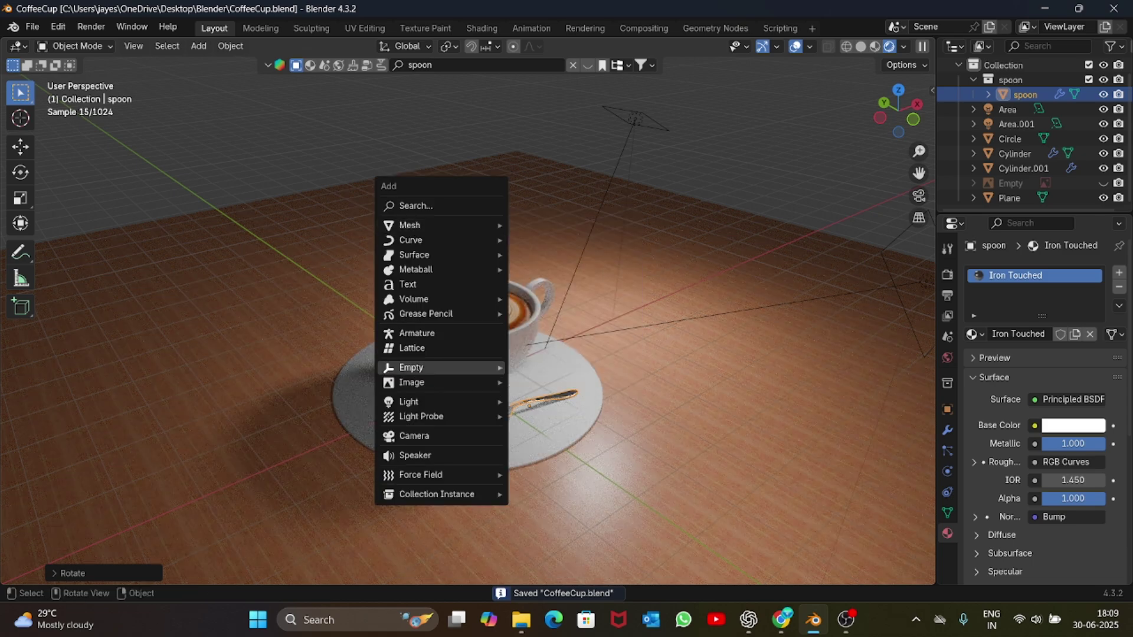
mouse_move(448, 402)
click(412, 435)
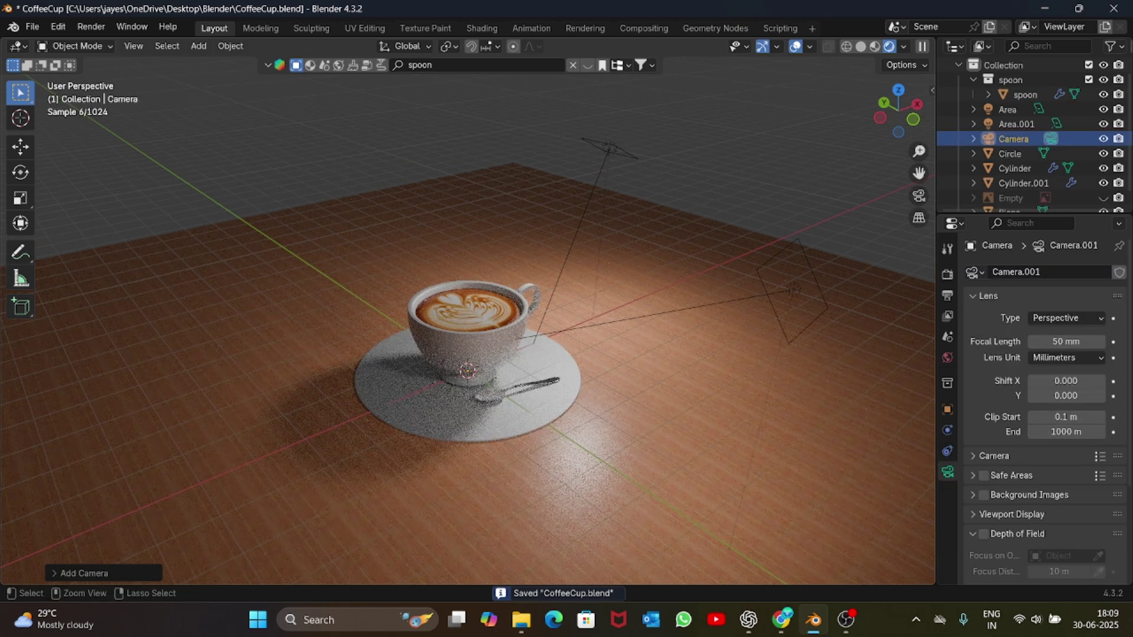
key(ctrl+alt+KP_0)
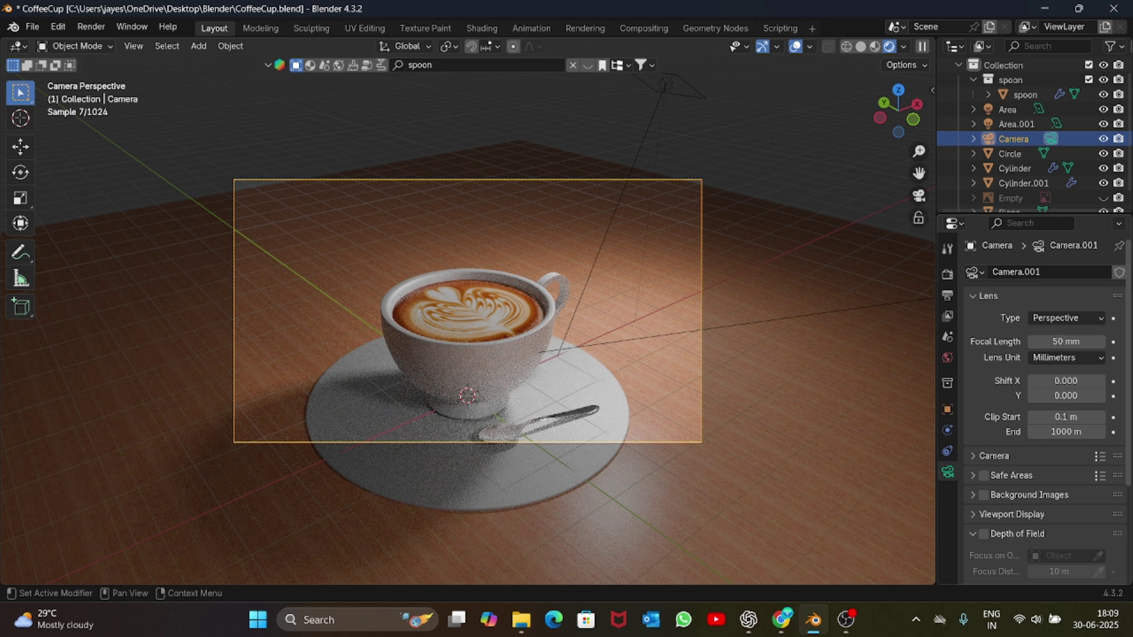
- Set the camera's focal length to 95 mm
double_click(1065, 341)
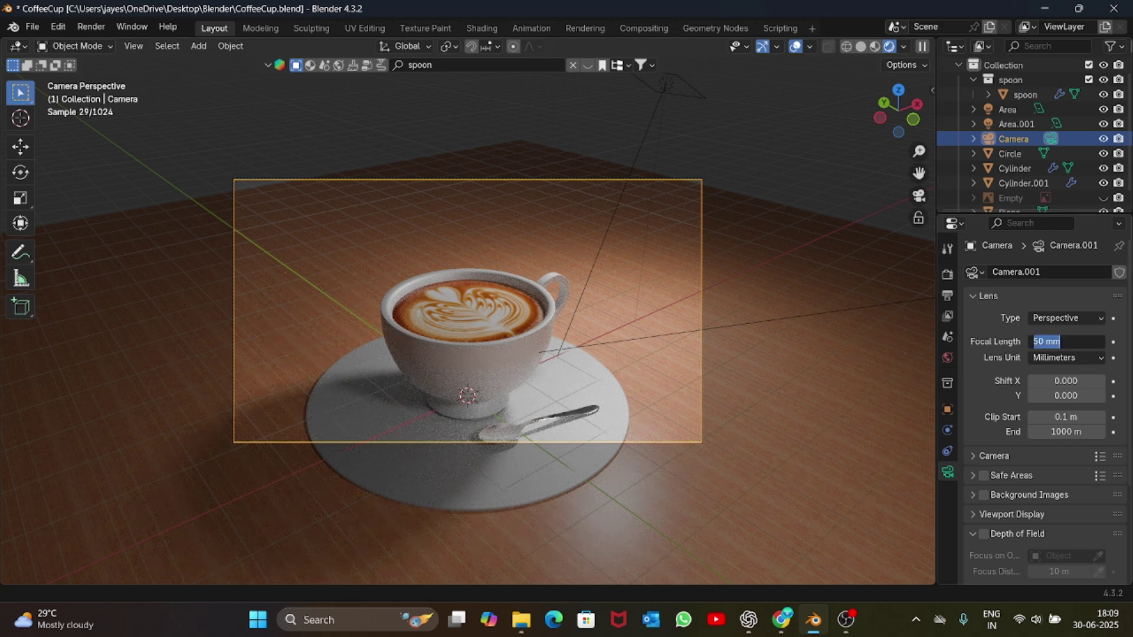
text(95)
key(Return)
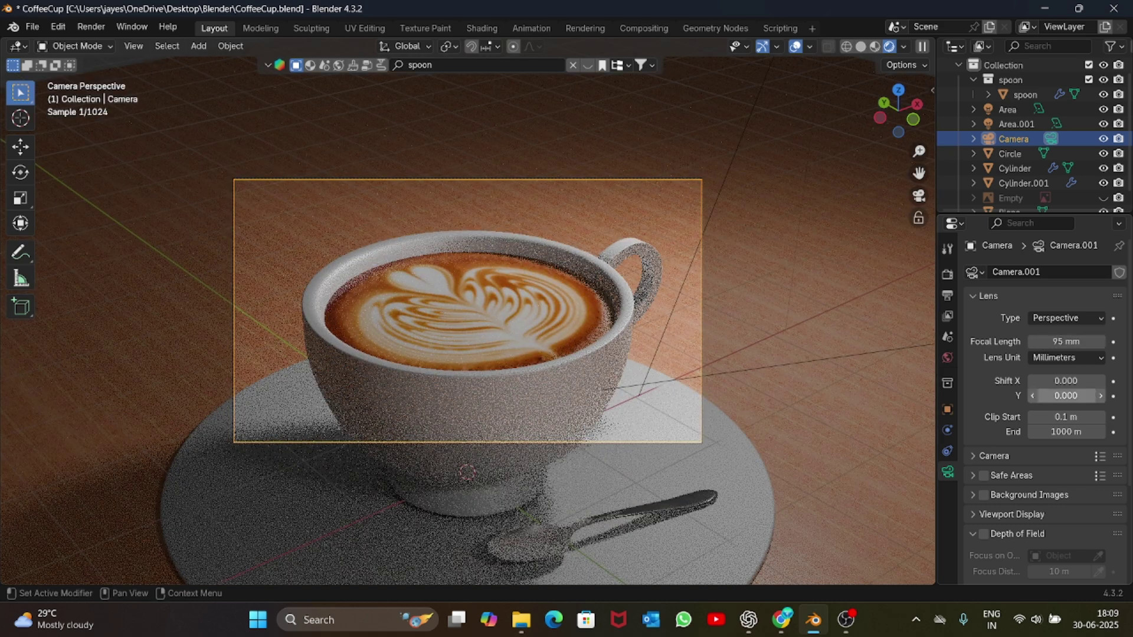
- Lock the camera to the view and pull it back until the cup and the whole saucer fit inside the frame
scroll(468, 311, down, 2)
key(n)
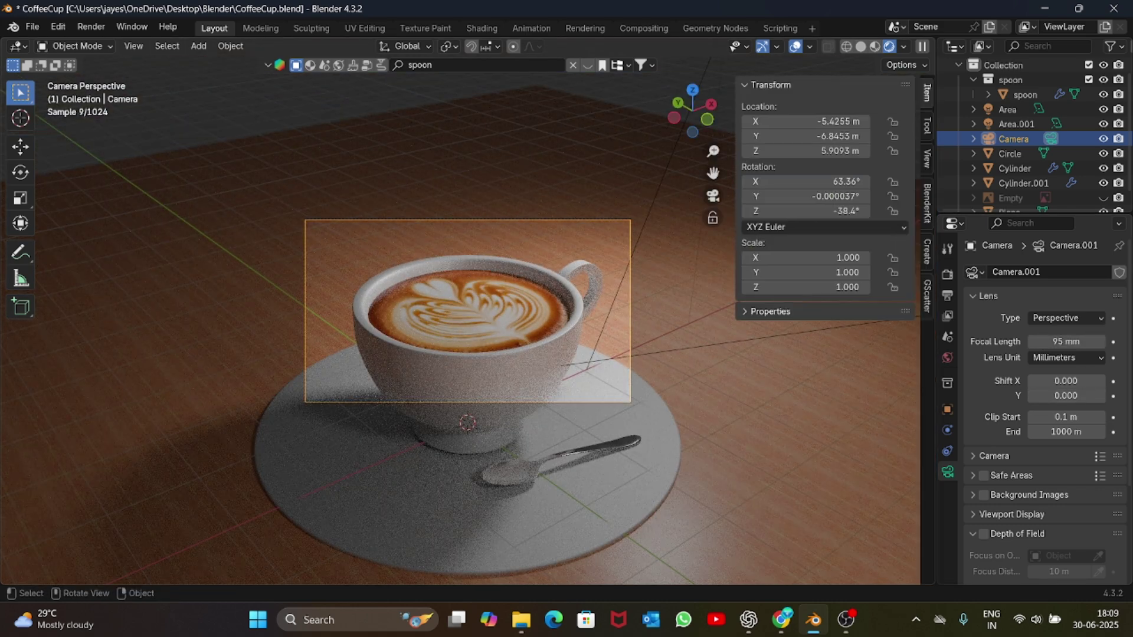
click(926, 158)
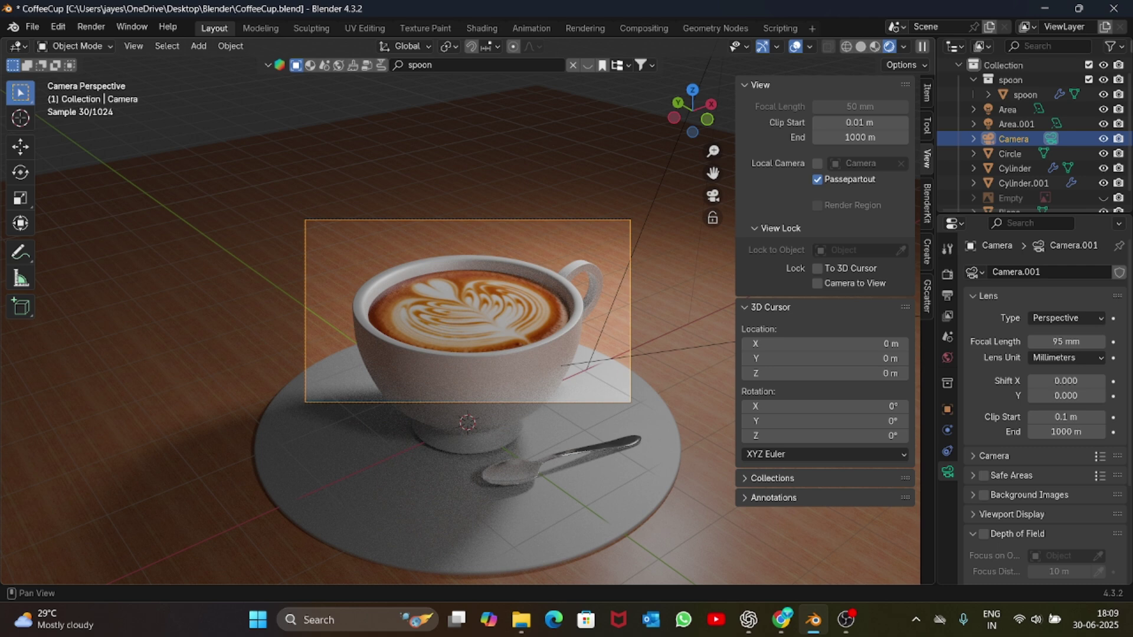
click(712, 218)
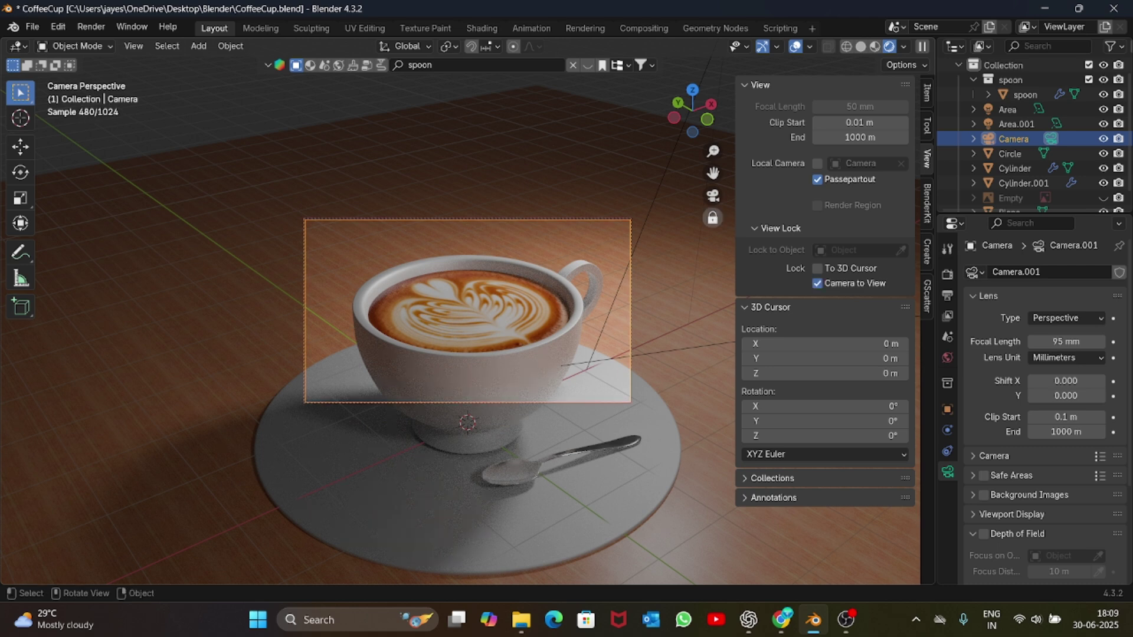
mouse_move(713, 152)
mouse_down()
mouse_move(712, 178)
mouse_move(716, 132)
mouse_up()
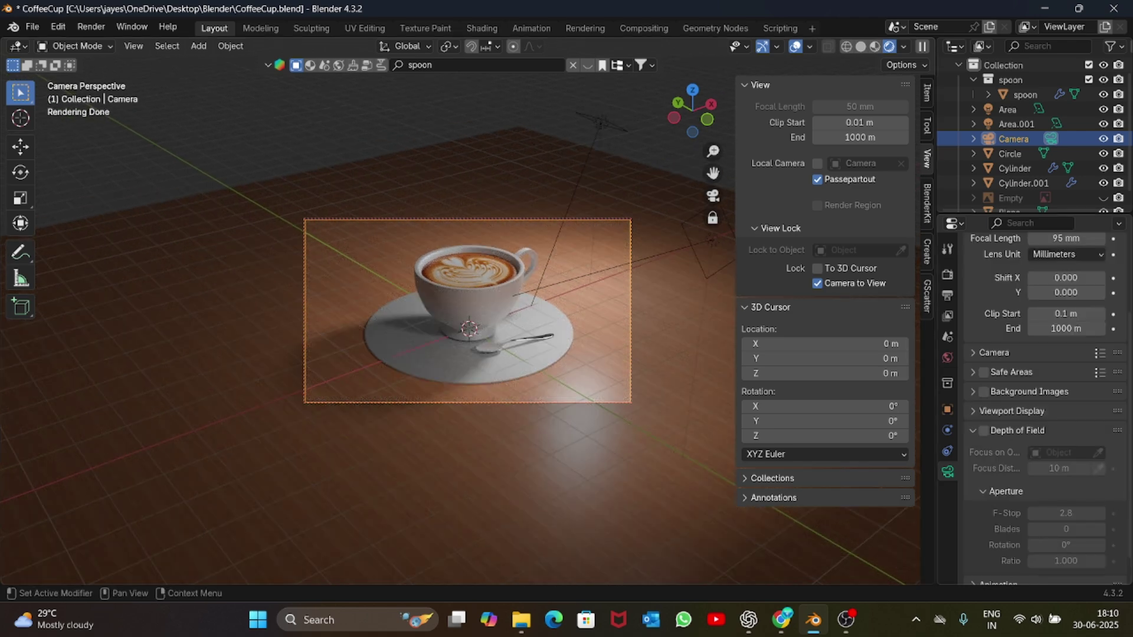
- Show the Thirds and Center composition guides for the camera and fine-tune the framing so the cup sits centrally
click(1011, 411)
scroll(1044, 413, down, 1)
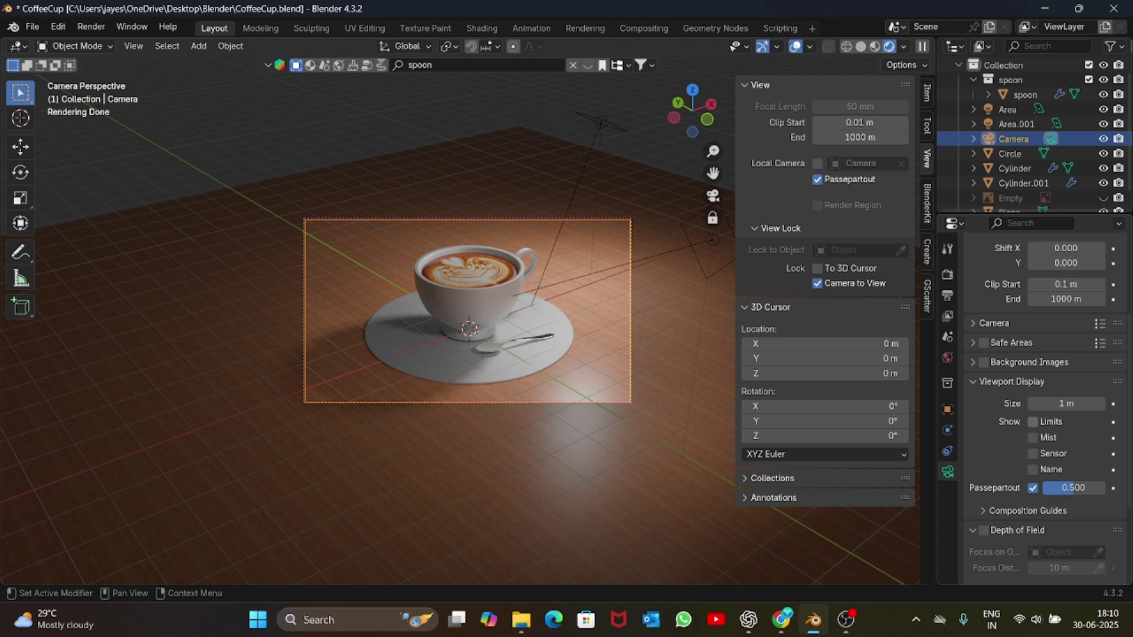
scroll(1044, 413, down, 2)
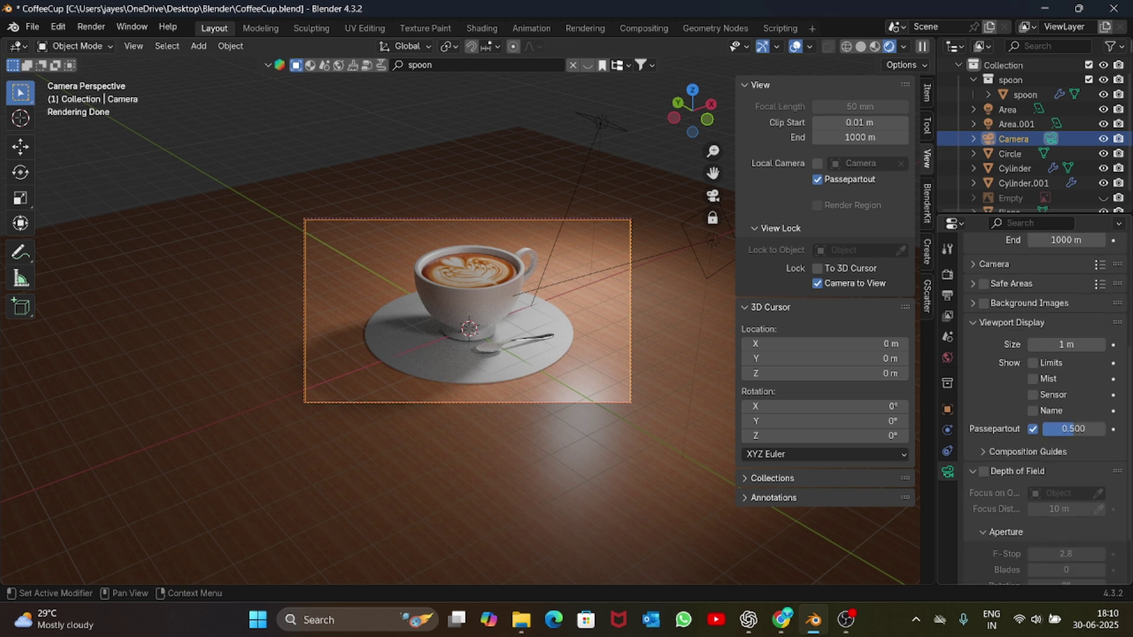
click(1028, 451)
scroll(1044, 413, down, 2)
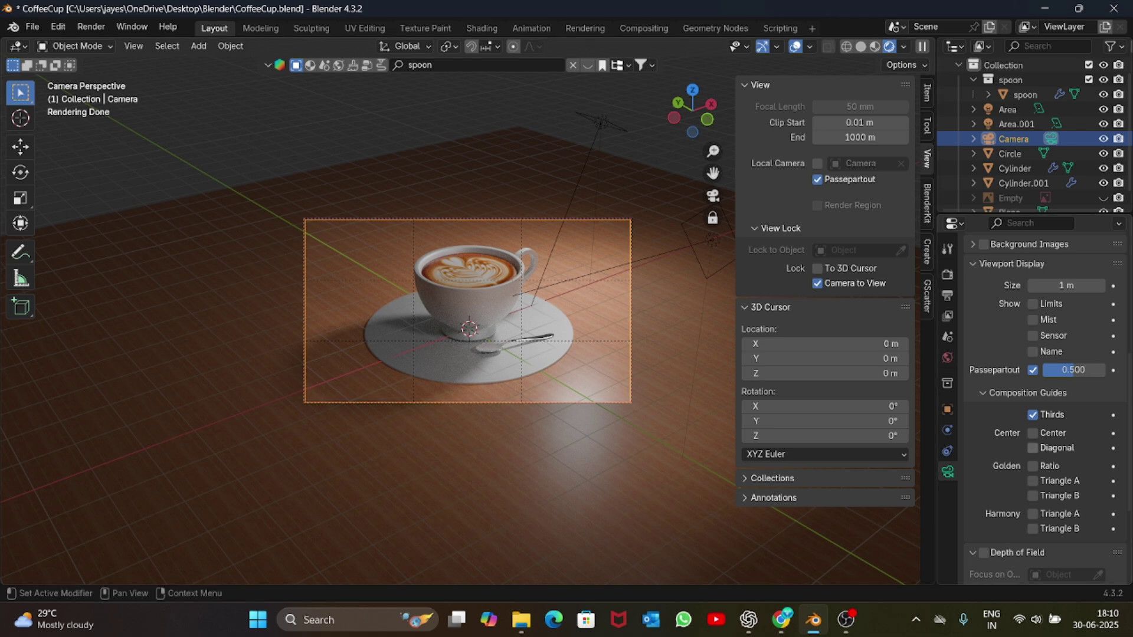
click(1033, 433)
drag(713, 173, 711, 174)
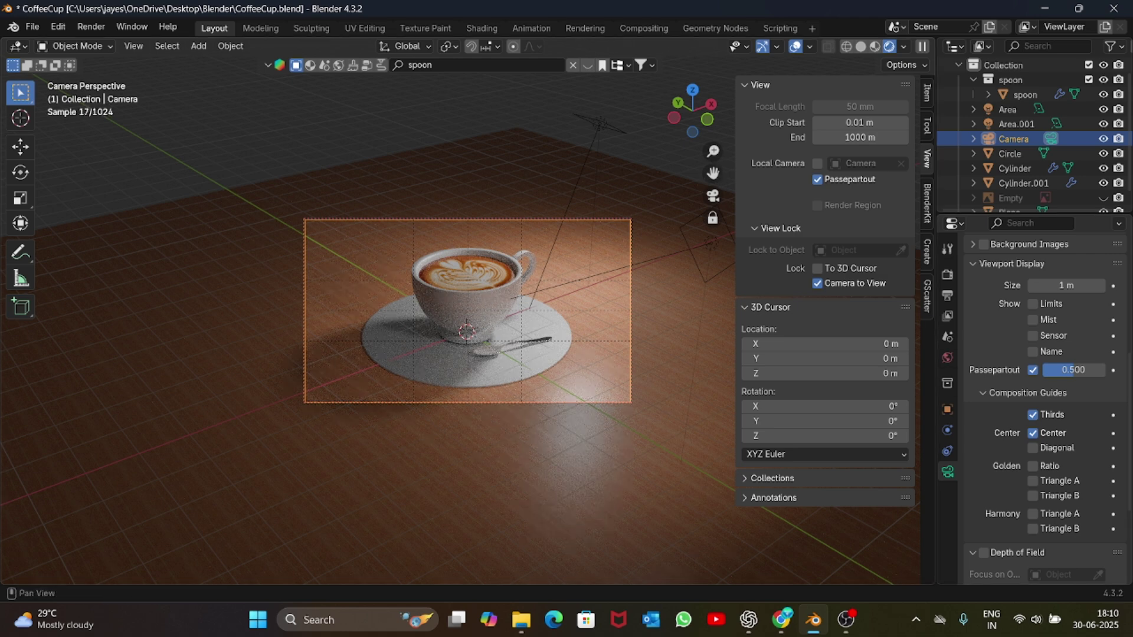
key(n)
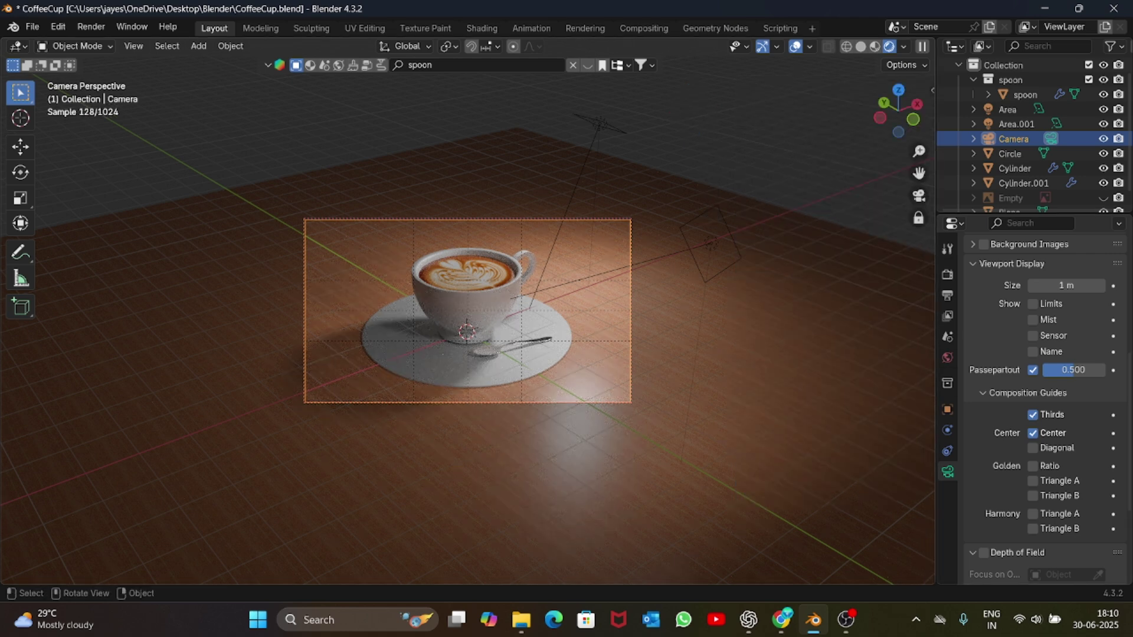
- Enable the camera's Depth of Field and pick the cup (Cylinder) as the focus object
scroll(1047, 409, down, 5)
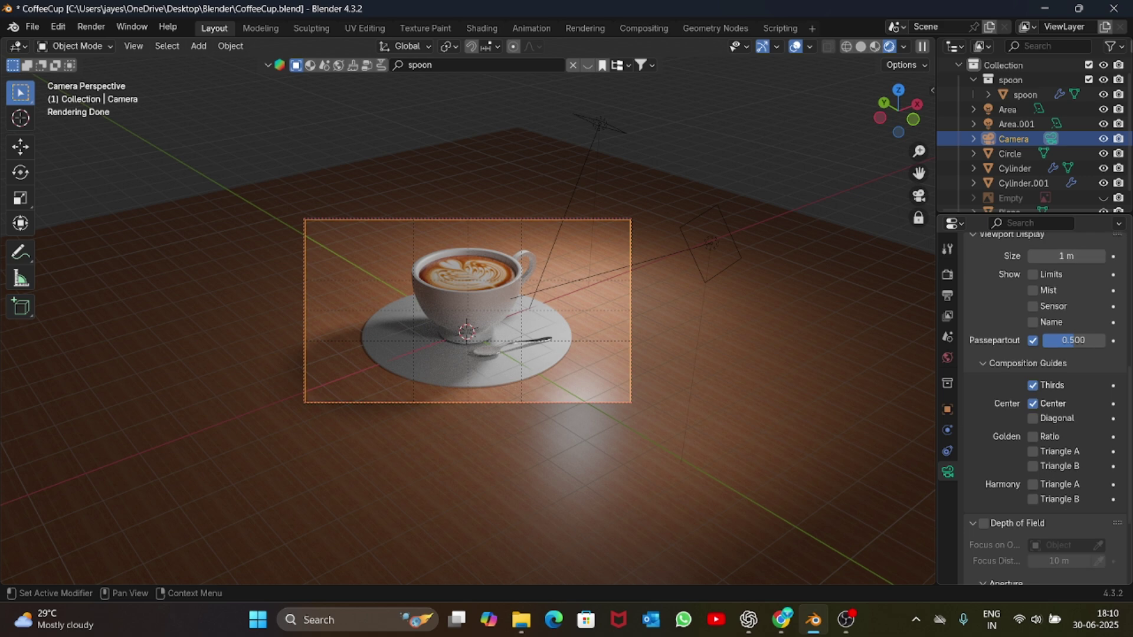
click(984, 401)
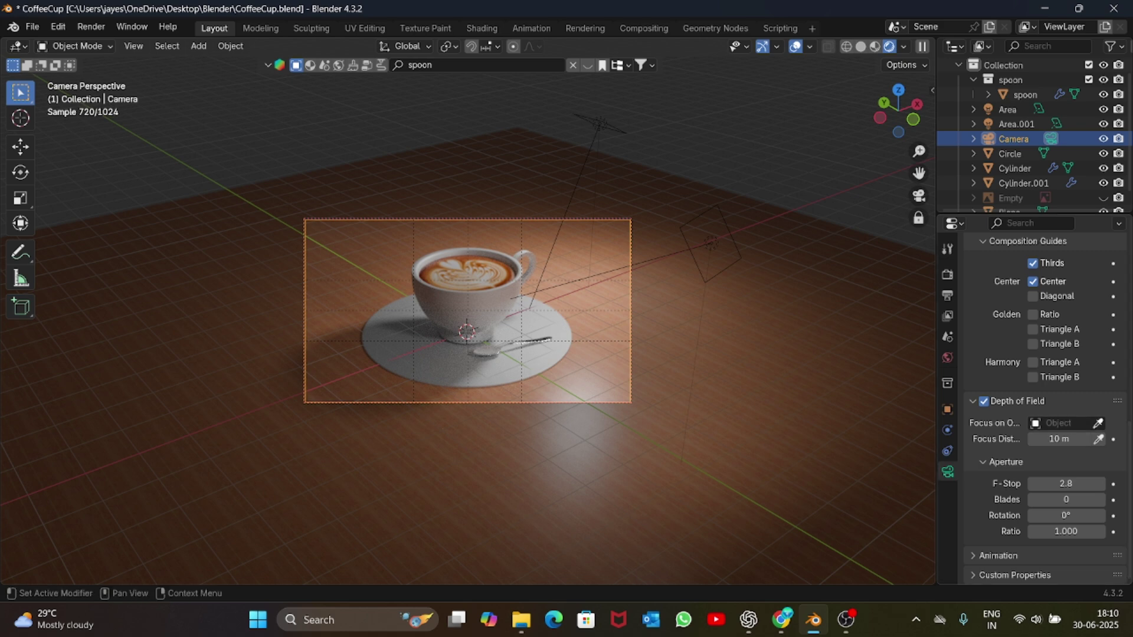
click(1098, 423)
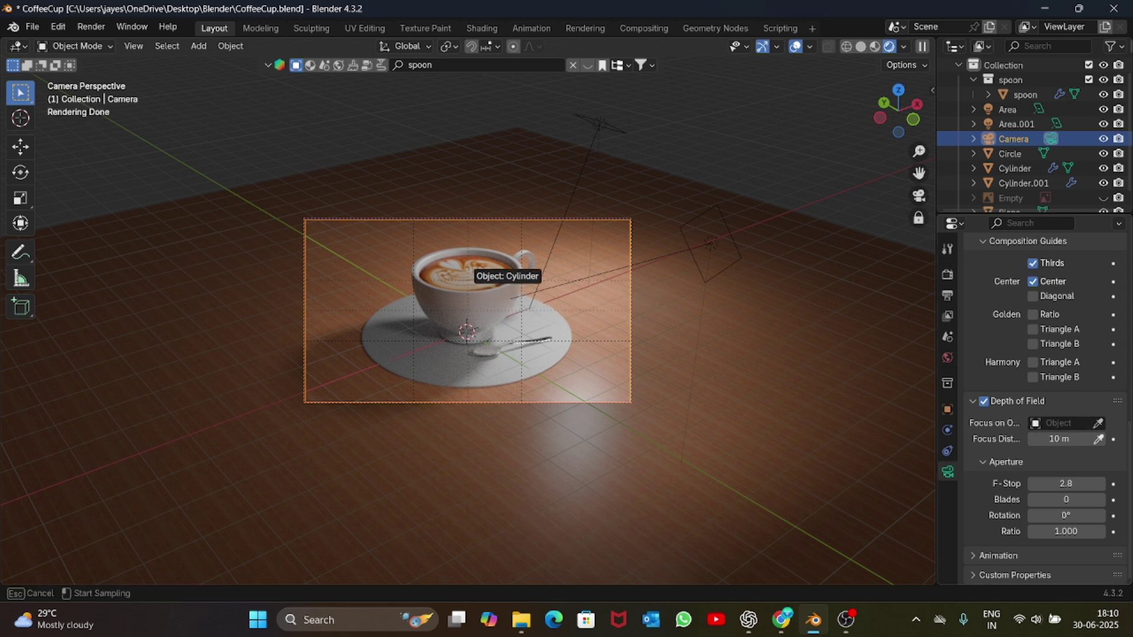
click(477, 292)
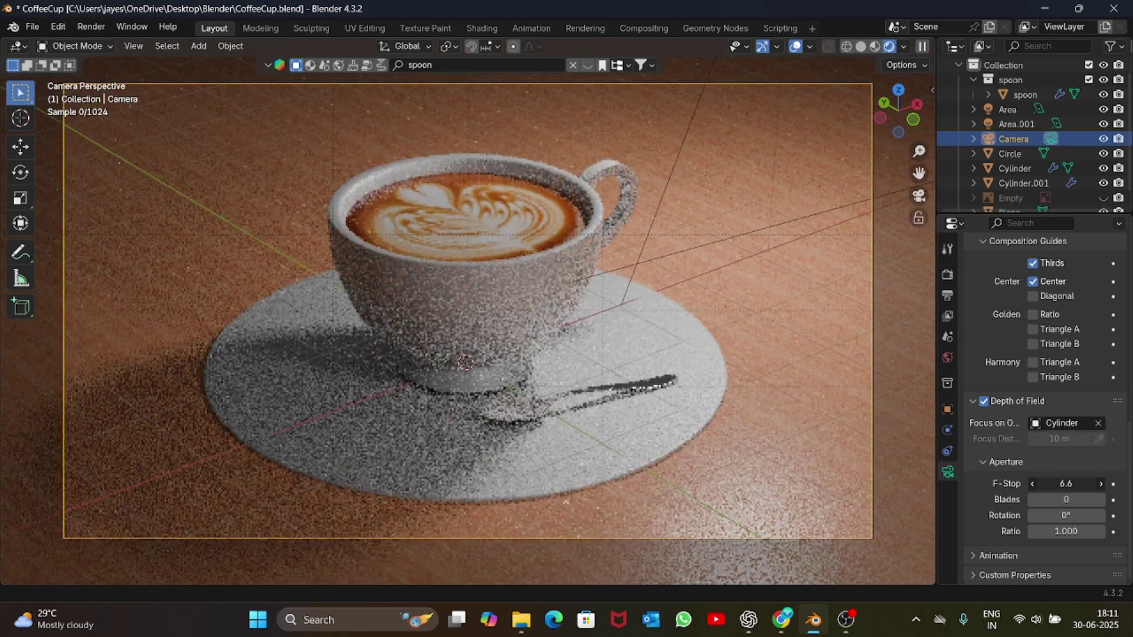
- Set the depth-of-field F-Stop to 0.5 and hide the viewport overlays
drag(1066, 484, 1058, 483)
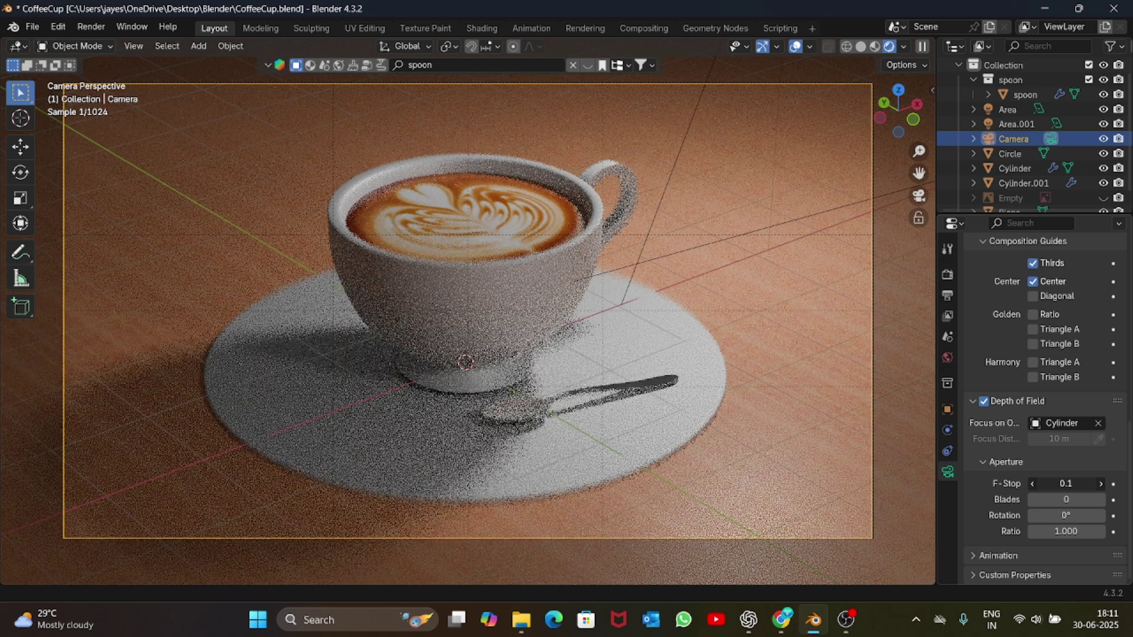
click(1065, 483)
text(0.5)
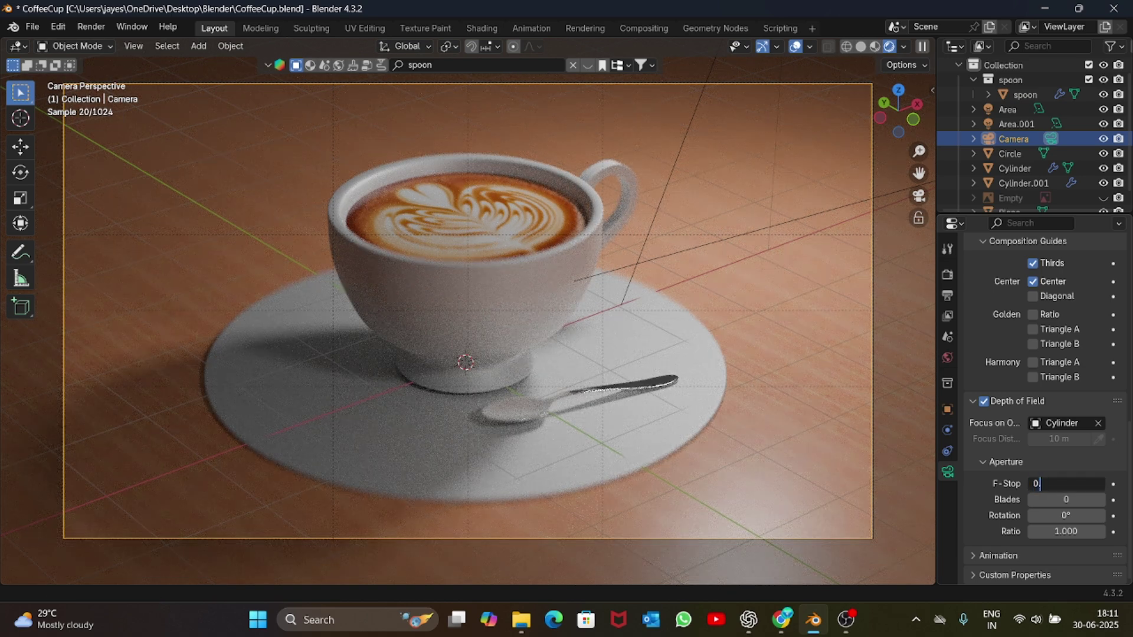
key(Return)
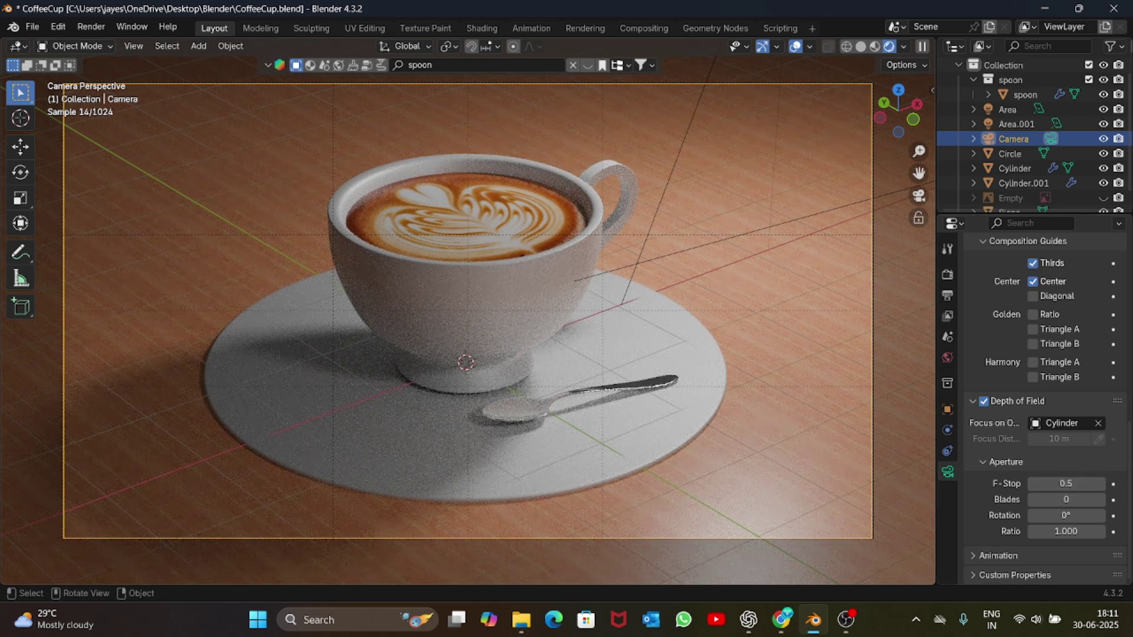
key(shift+alt+z)
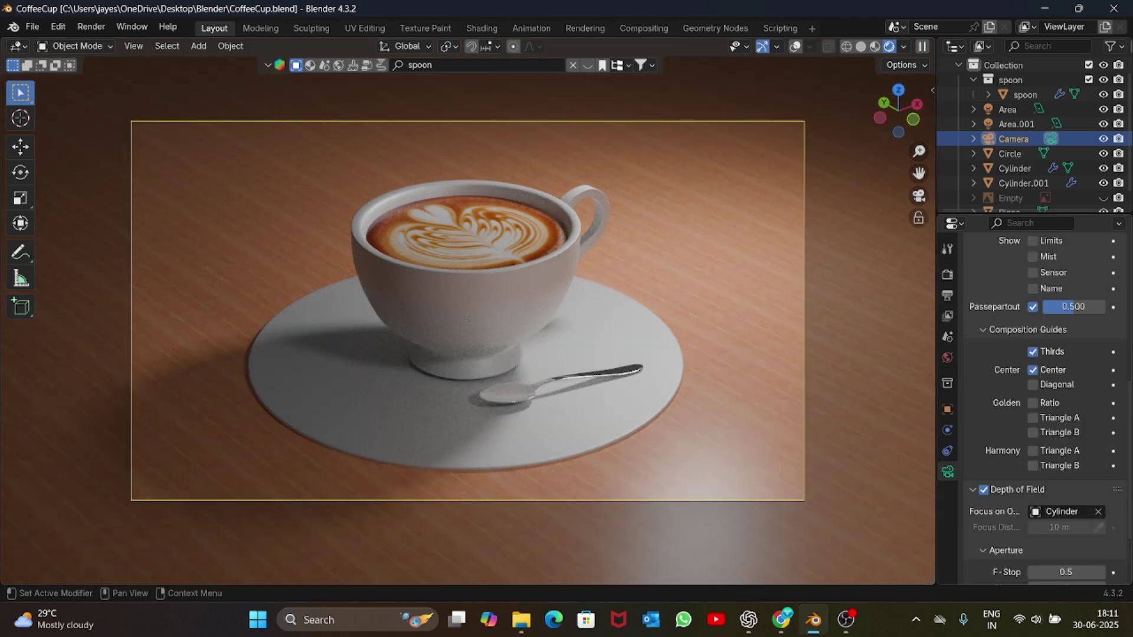
- Set the Cycles render Max Samples to 150
scroll(1047, 408, up, 7)
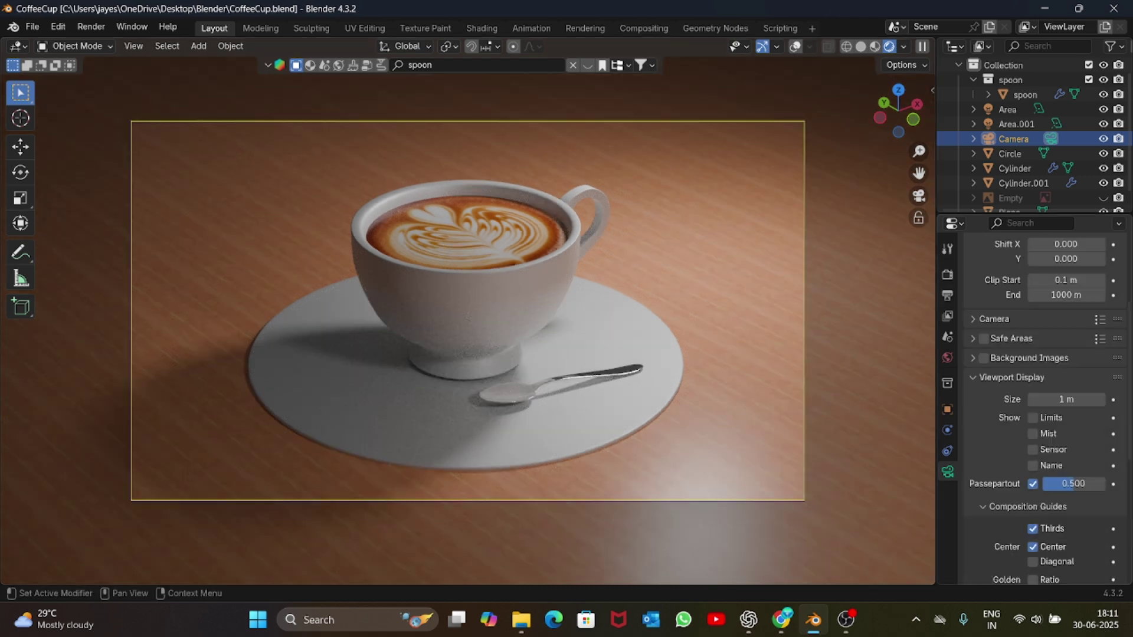
scroll(1061, 310, up, 4)
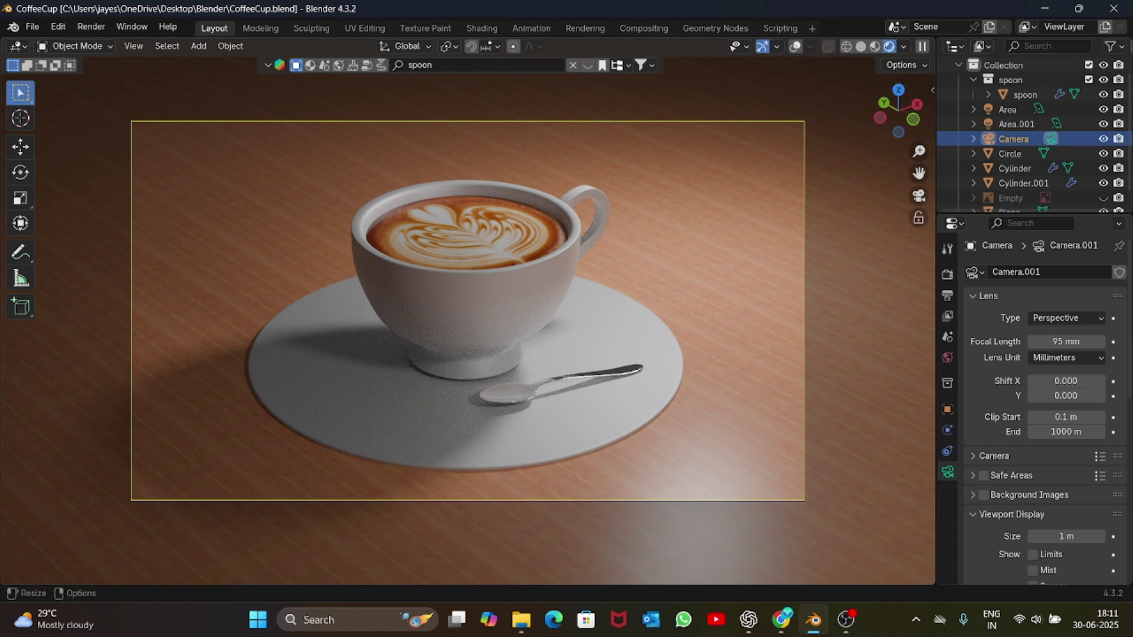
click(948, 274)
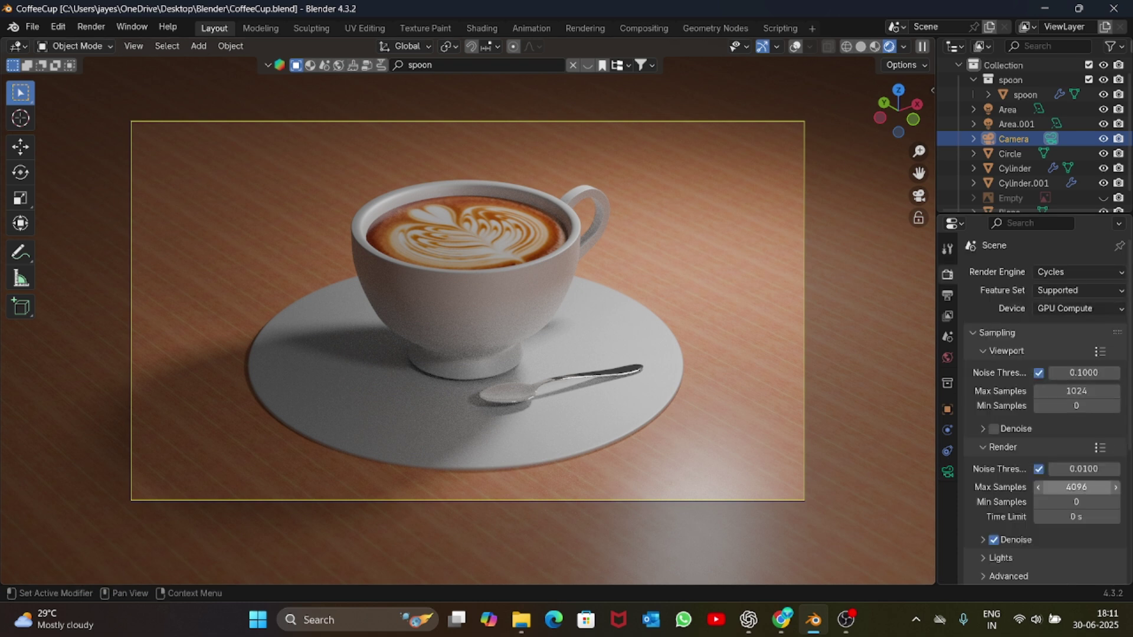
click(1076, 487)
text(150)
key(Return)
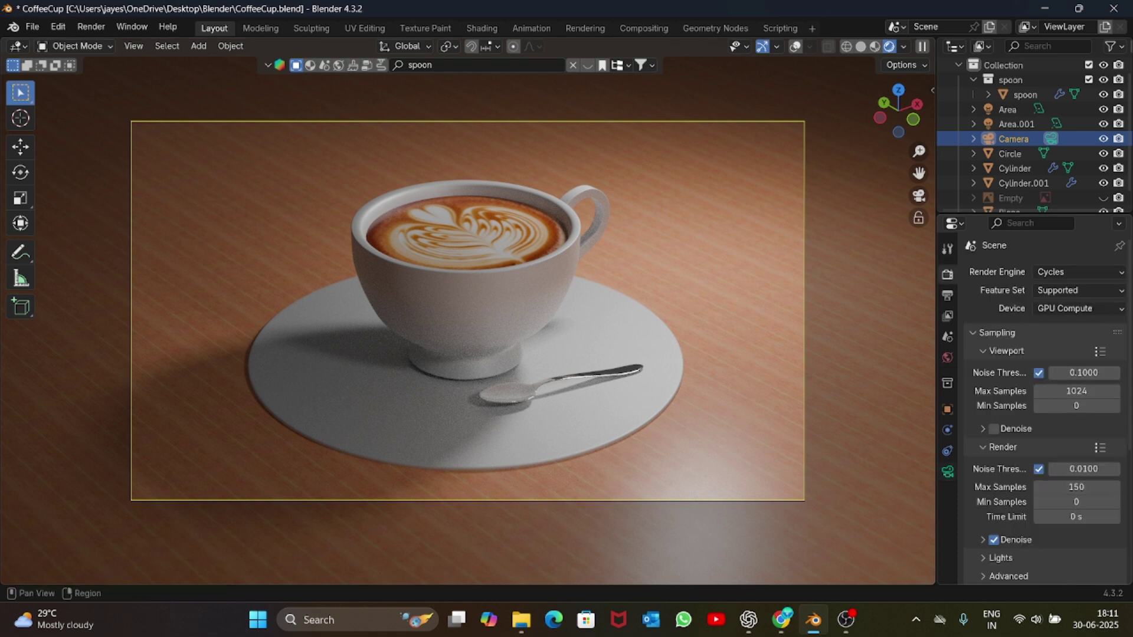
- Save CoffeeCup.blend, render the still image and zoom out to see the whole frame
key(ctrl+s)
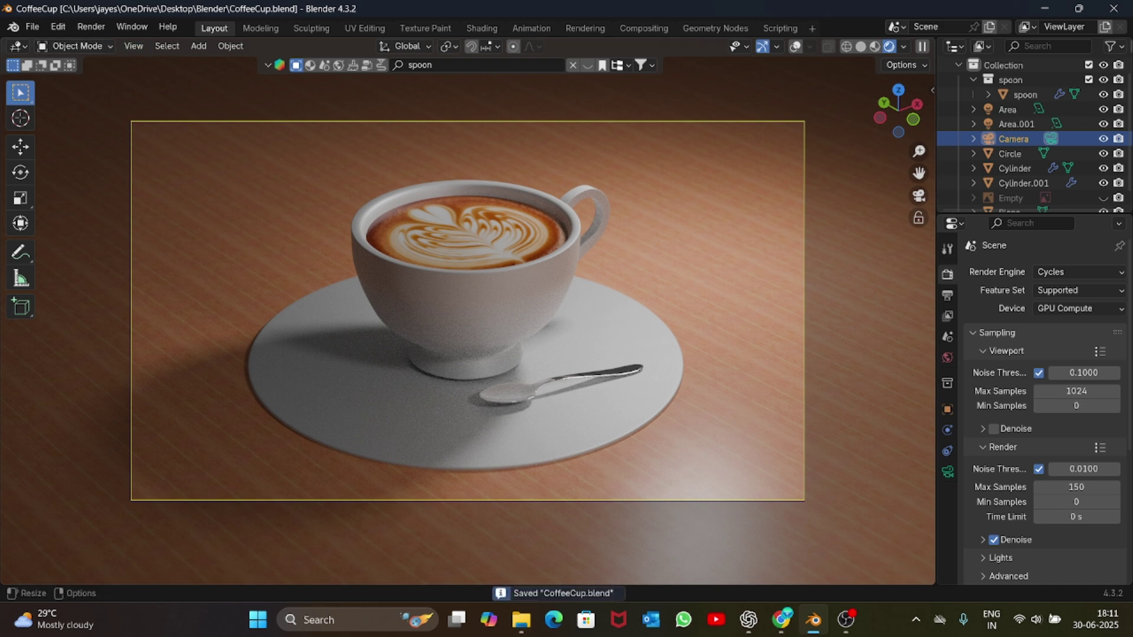
click(91, 27)
click(124, 44)
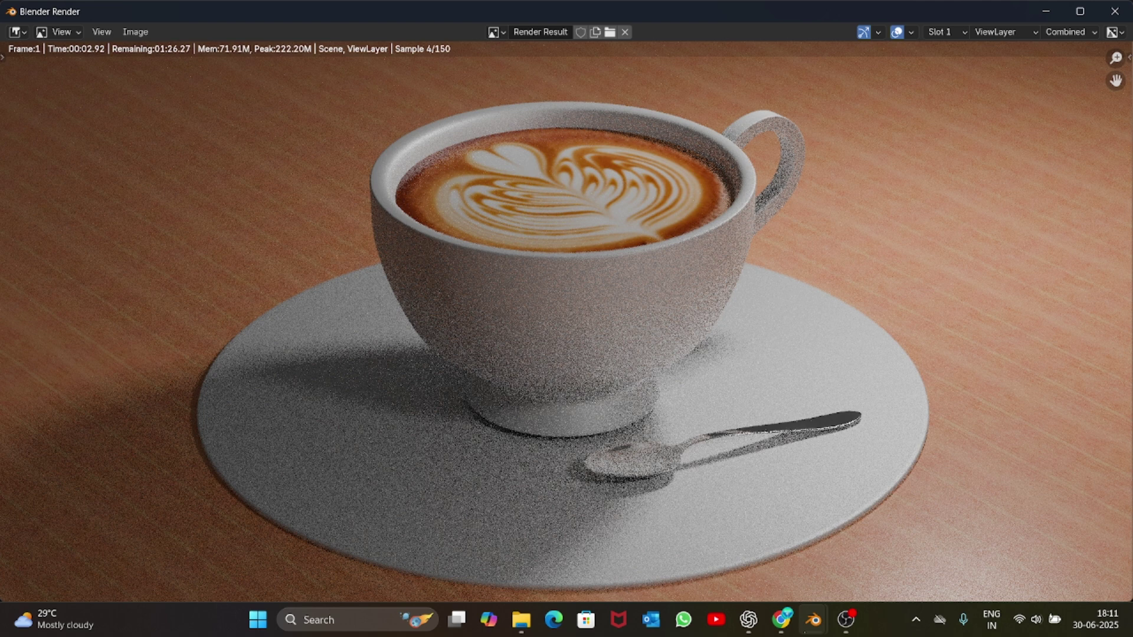
scroll(567, 321, down, 6)
scroll(567, 322, up, 4)
scroll(567, 321, down, 1)
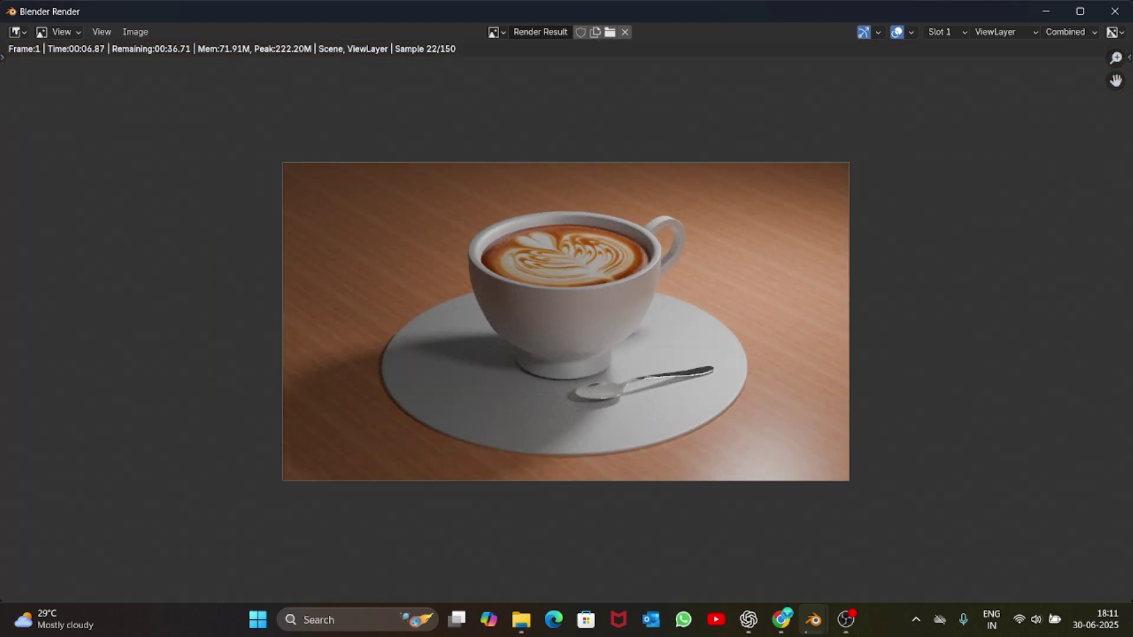